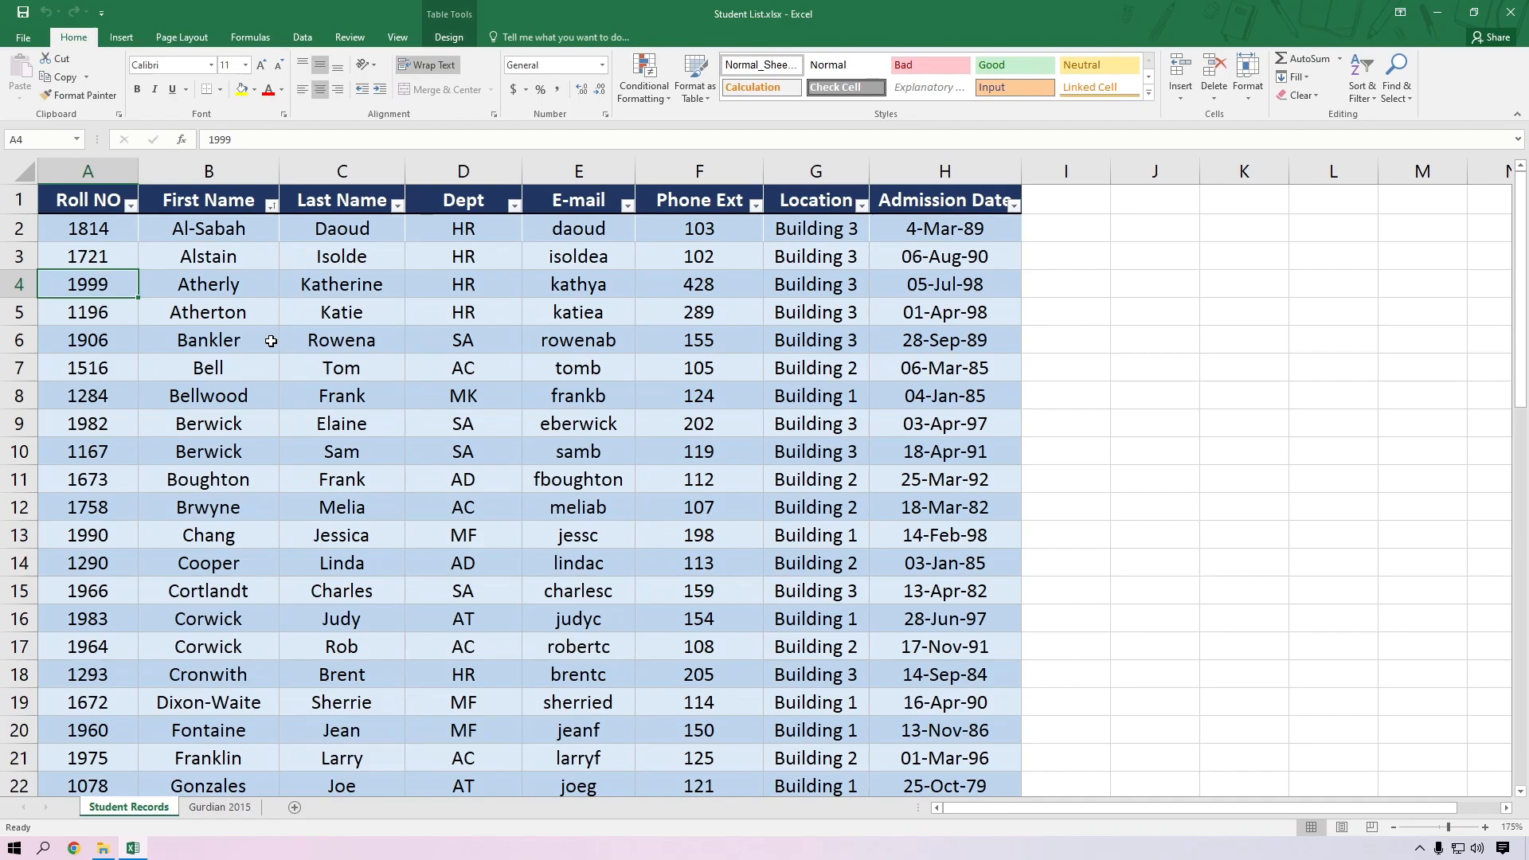
Step: Add a new worksheet after Gurdian 2015 and name it Expense
click(294, 809)
drag(204, 809, 321, 810)
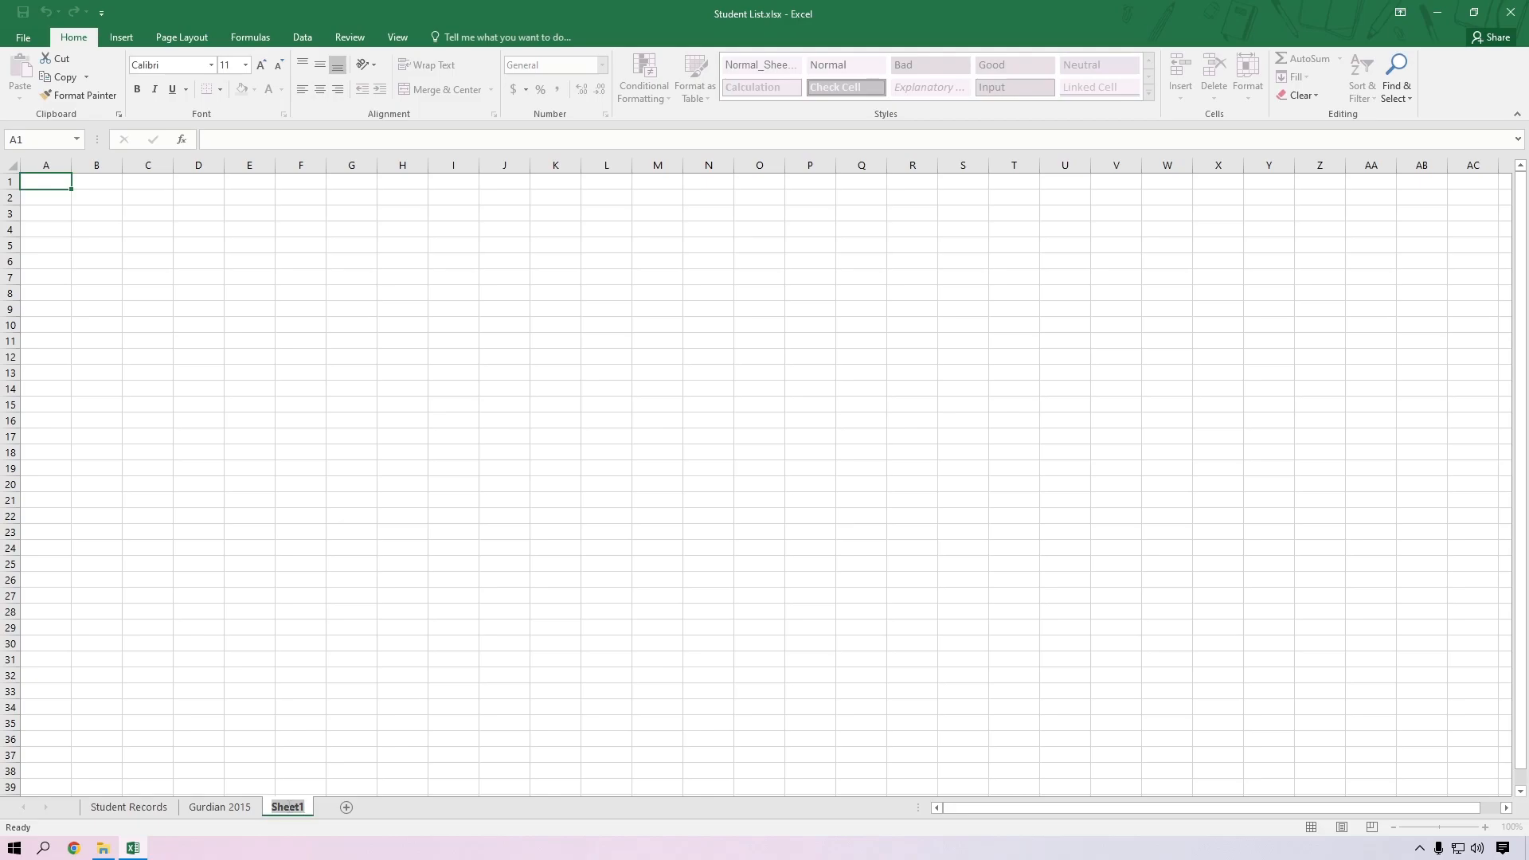
text(Expense)
key(Return)
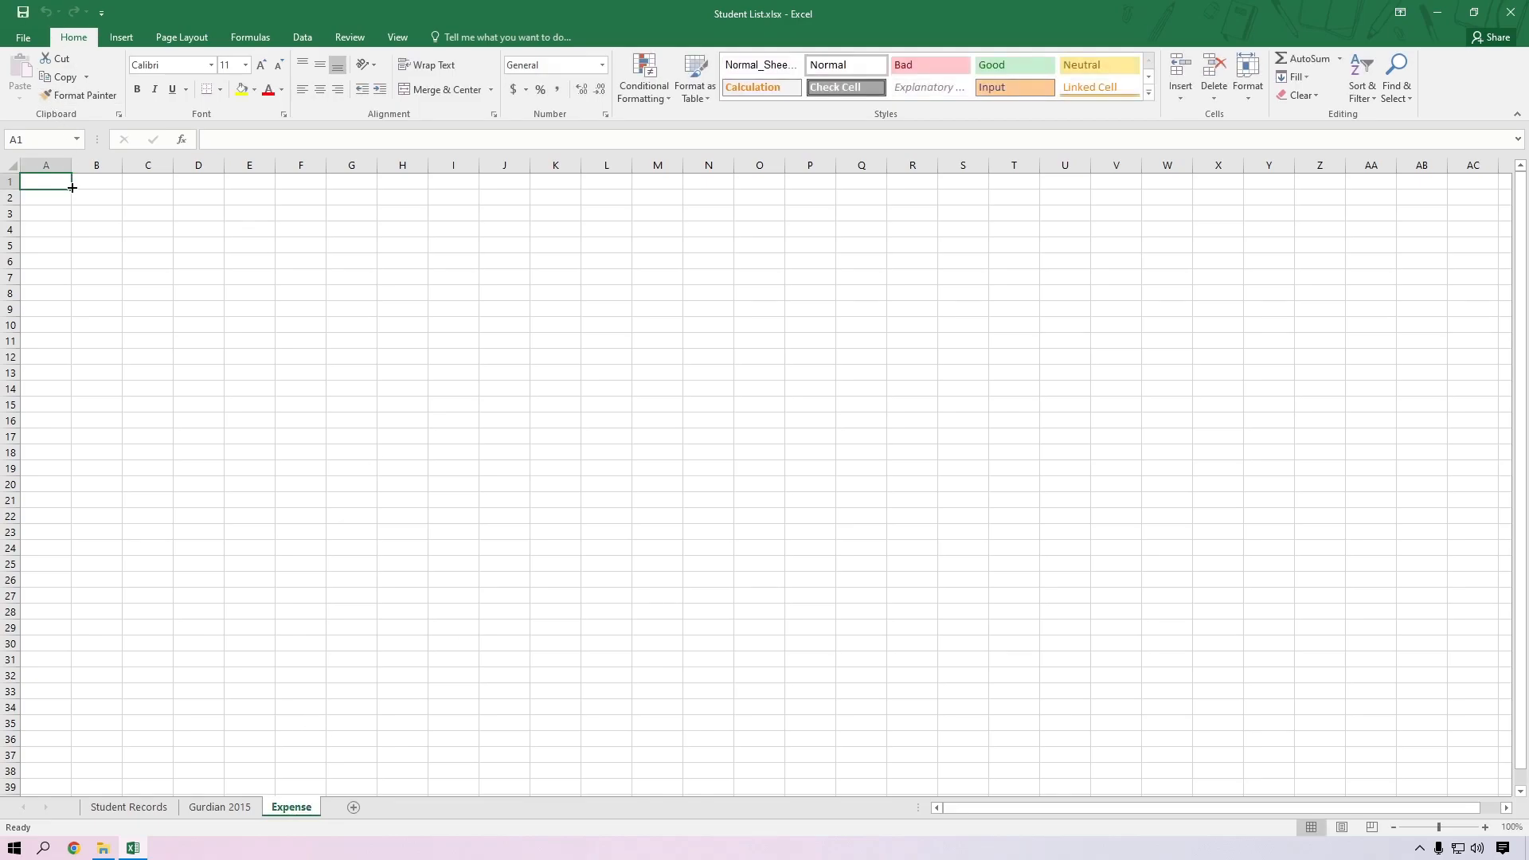
Step: Enter the column header Division in cell A1, correcting its spelling
text(D)
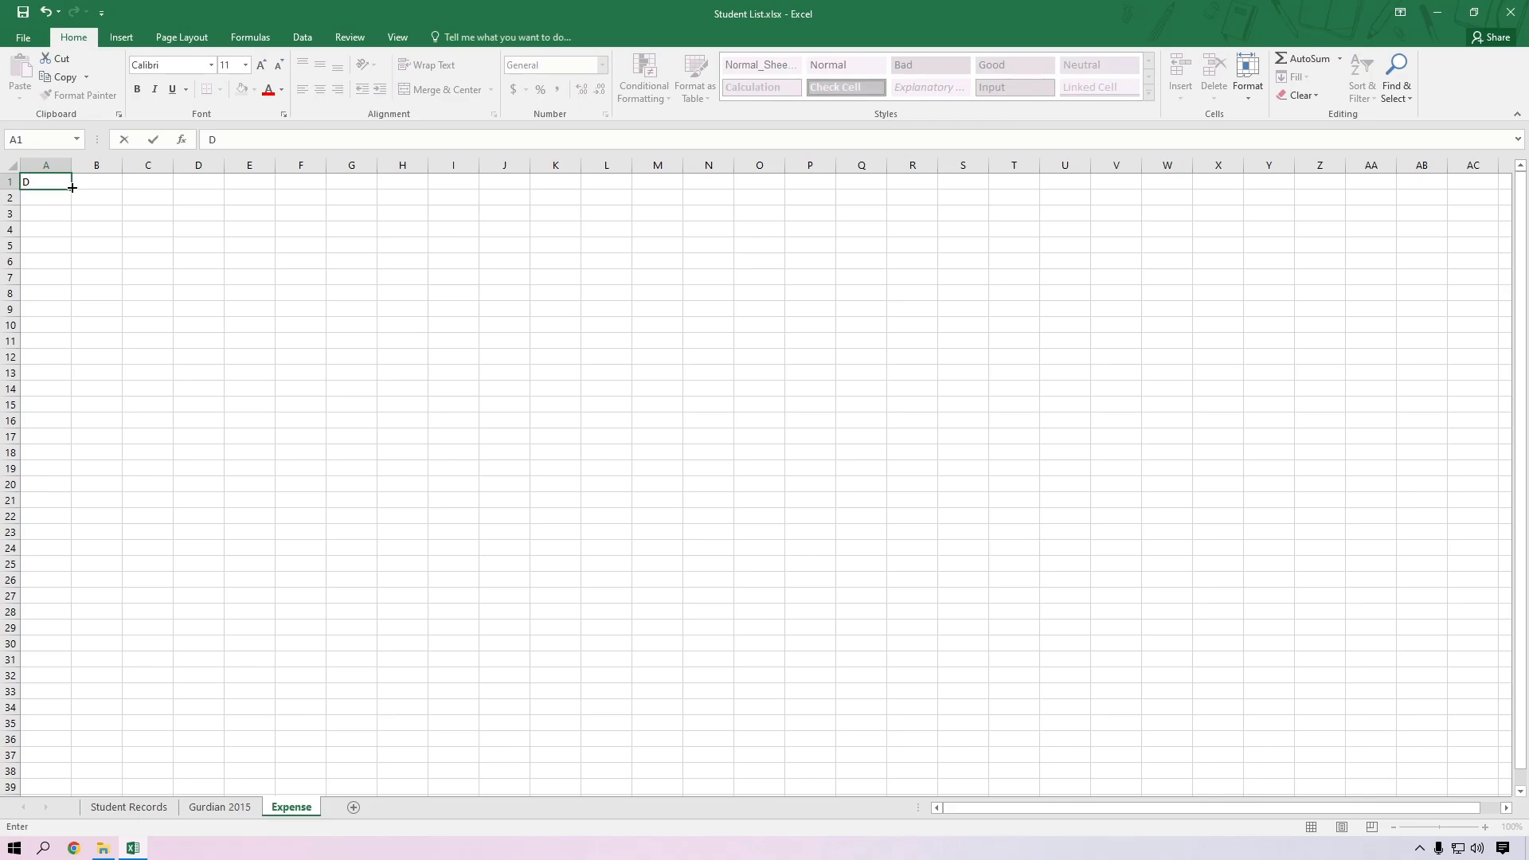
text(ivisiton)
key(Tab)
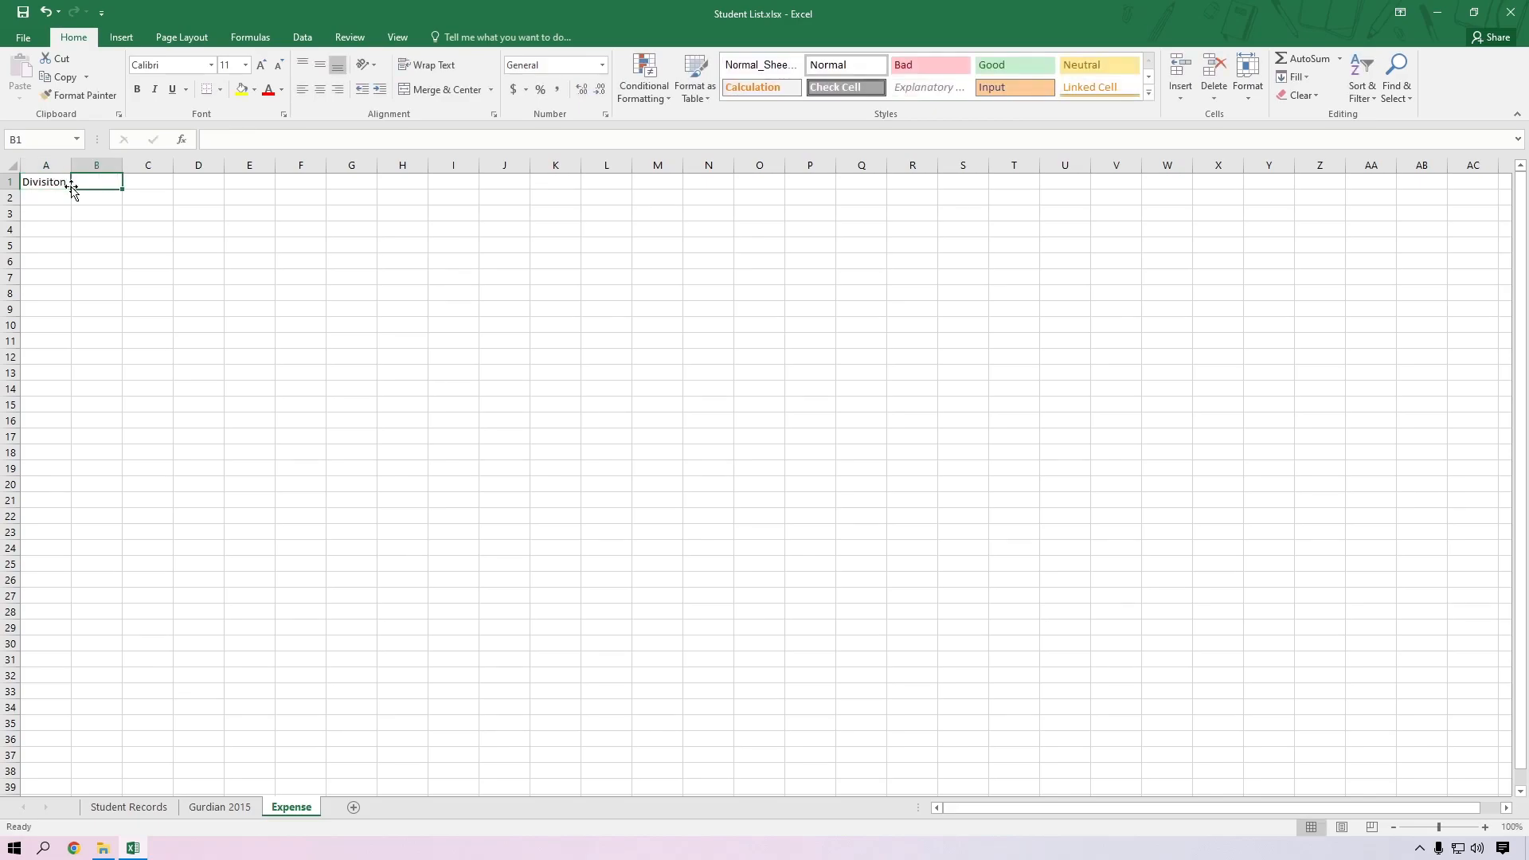
click(70, 187)
key(Right)
key(shift+Tab)
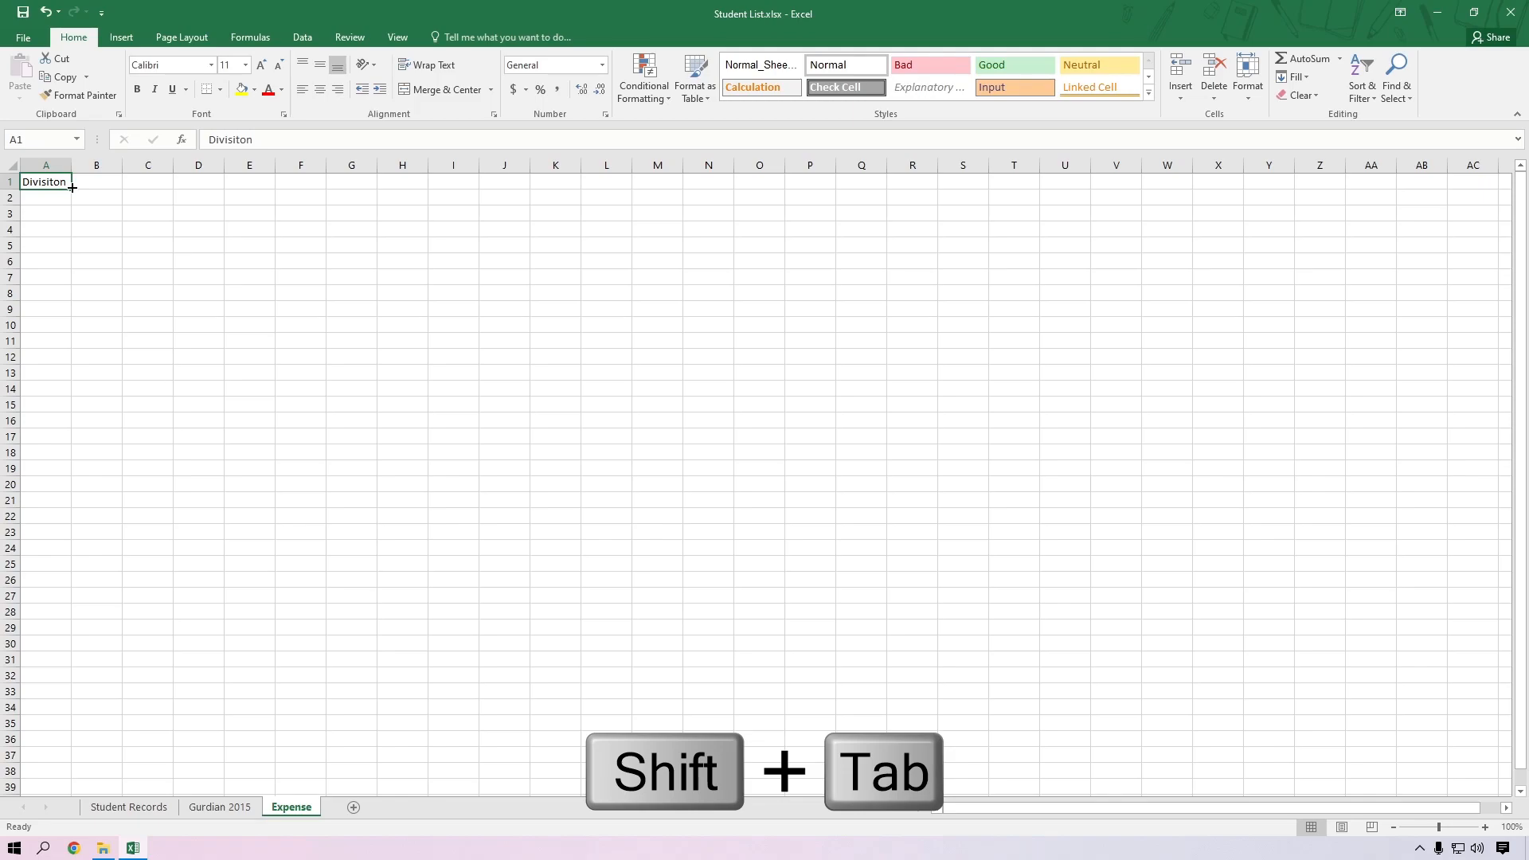
text(Division)
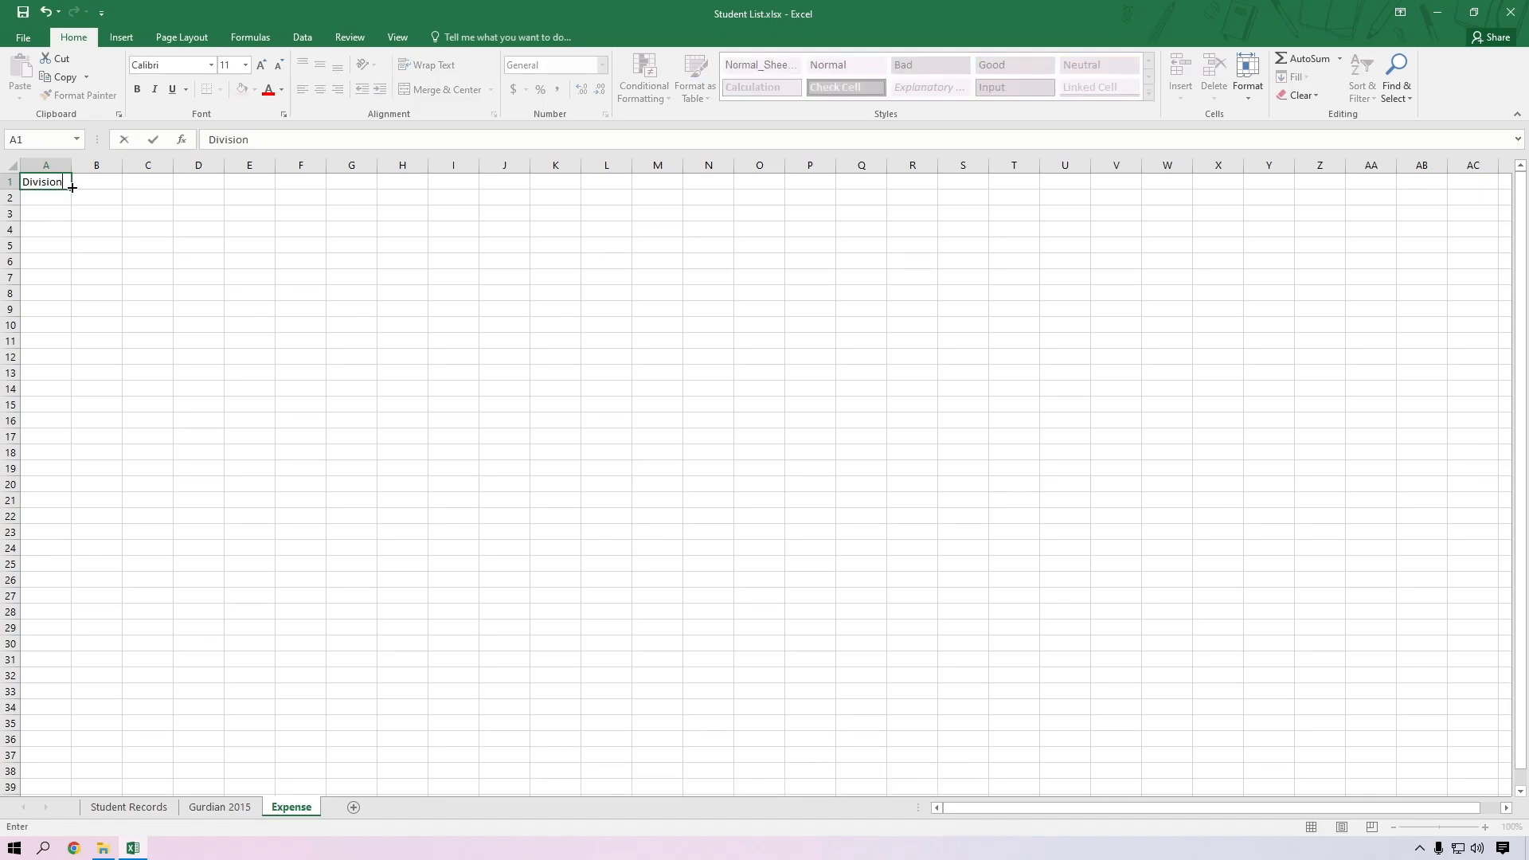
key(Tab)
Step: Enter the column header Category in cell B1
text(Ca)
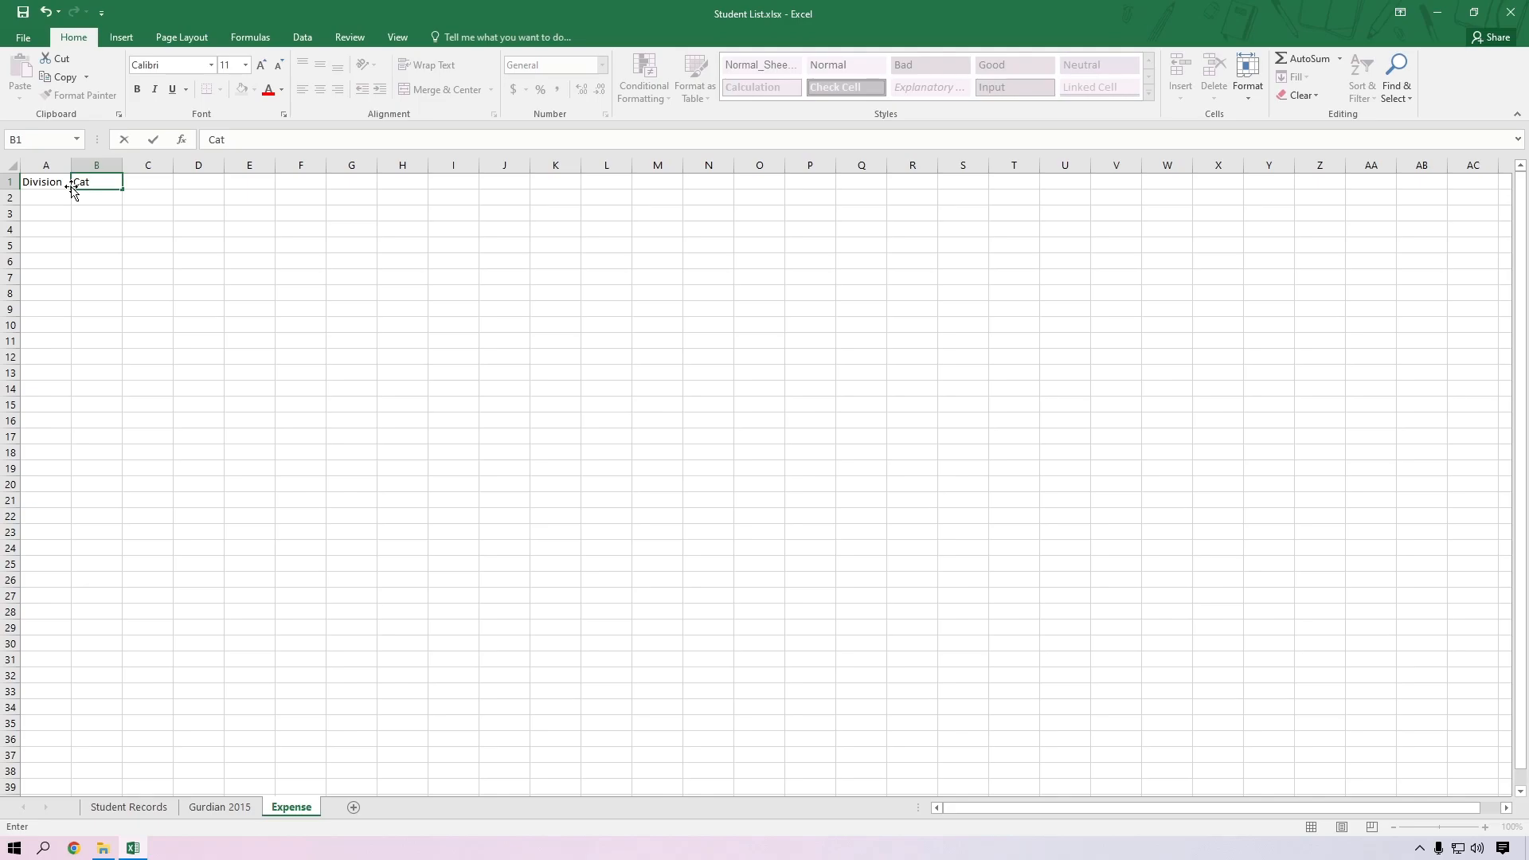
text(tagroy)
key(BackSpace)
key(BackSpace)
key(BackSpace)
text(egory)
key(Tab)
Step: Fill header cells C1 to F1 with January, February, March and Total, extending the month series for March
text(January)
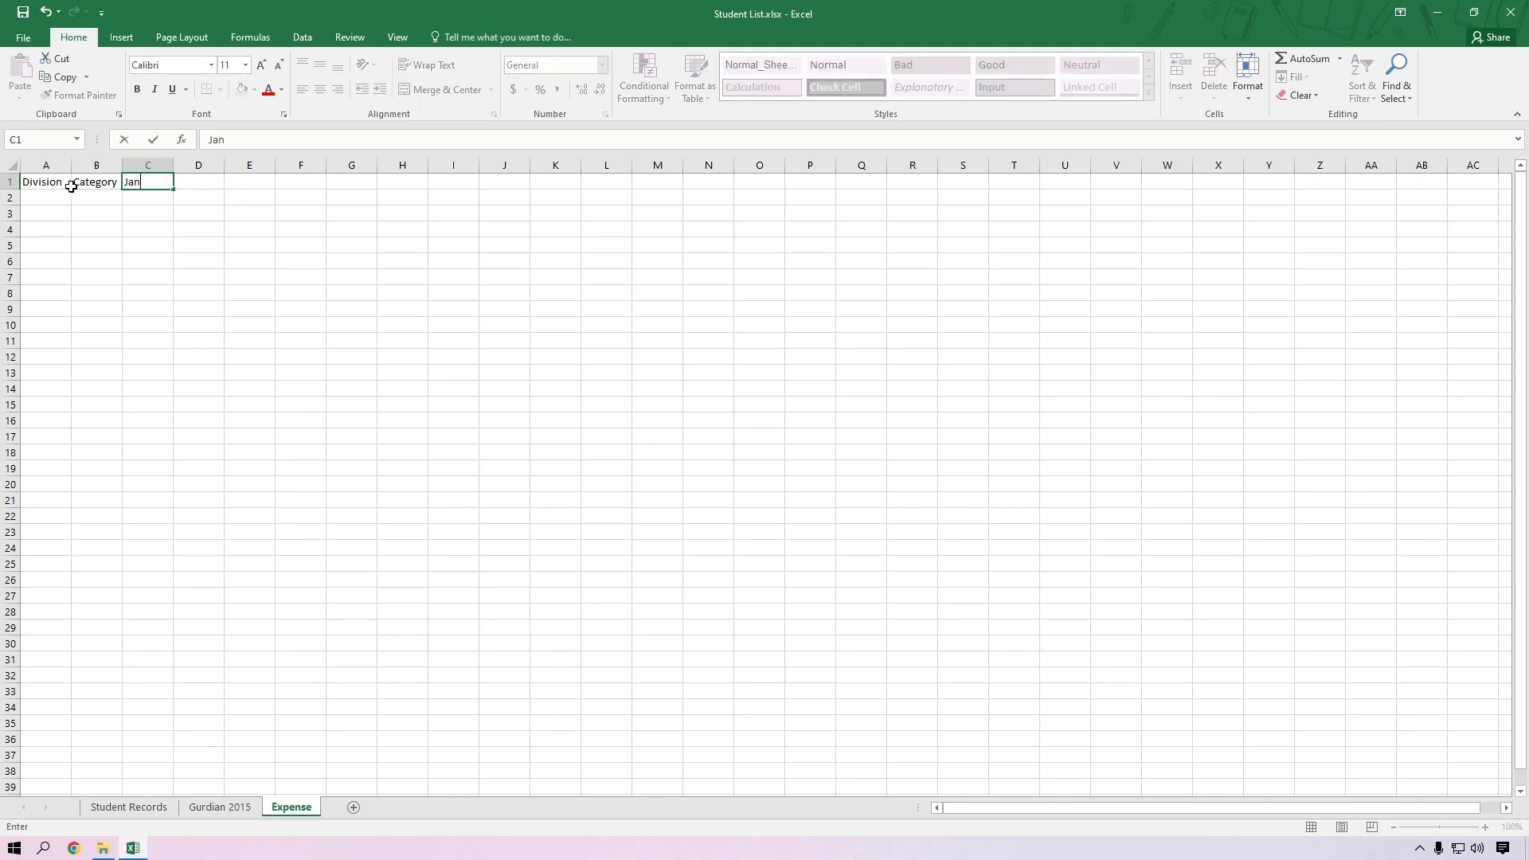
key(Tab)
text(Feb)
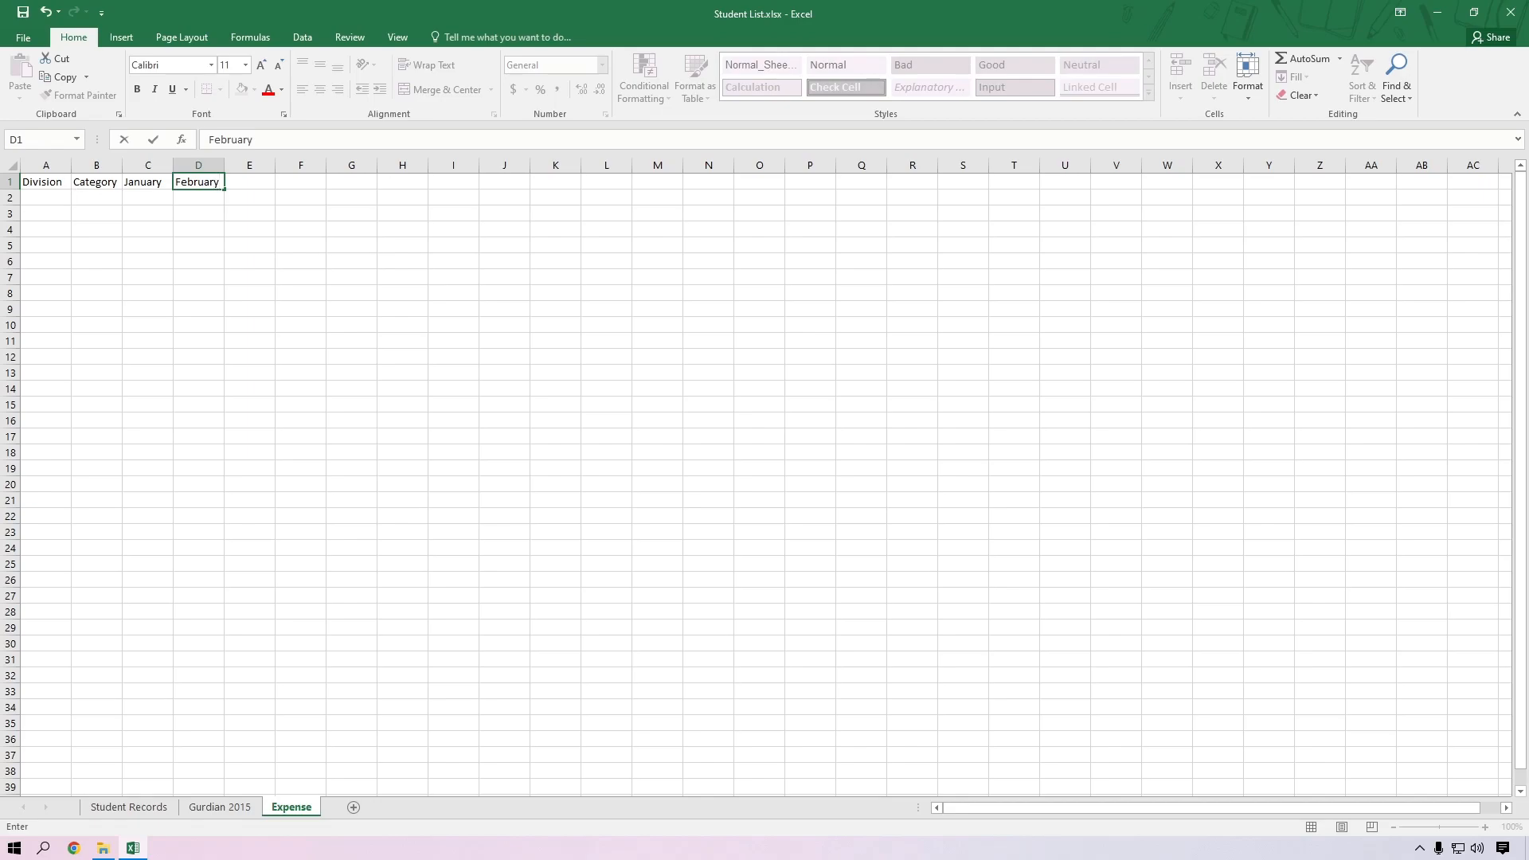
click(290, 388)
drag(145, 182, 270, 190)
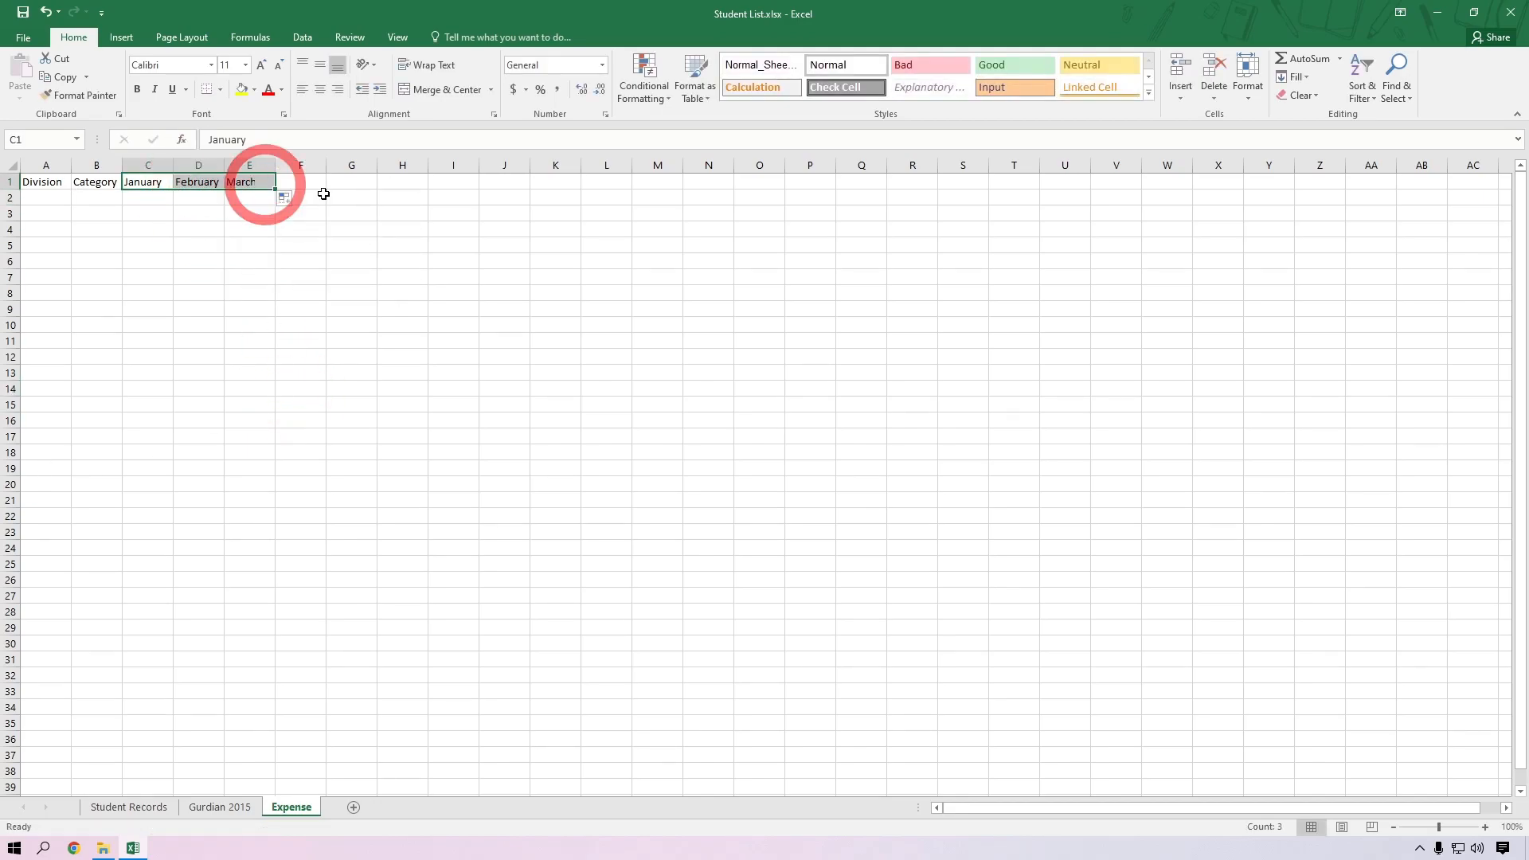
click(320, 185)
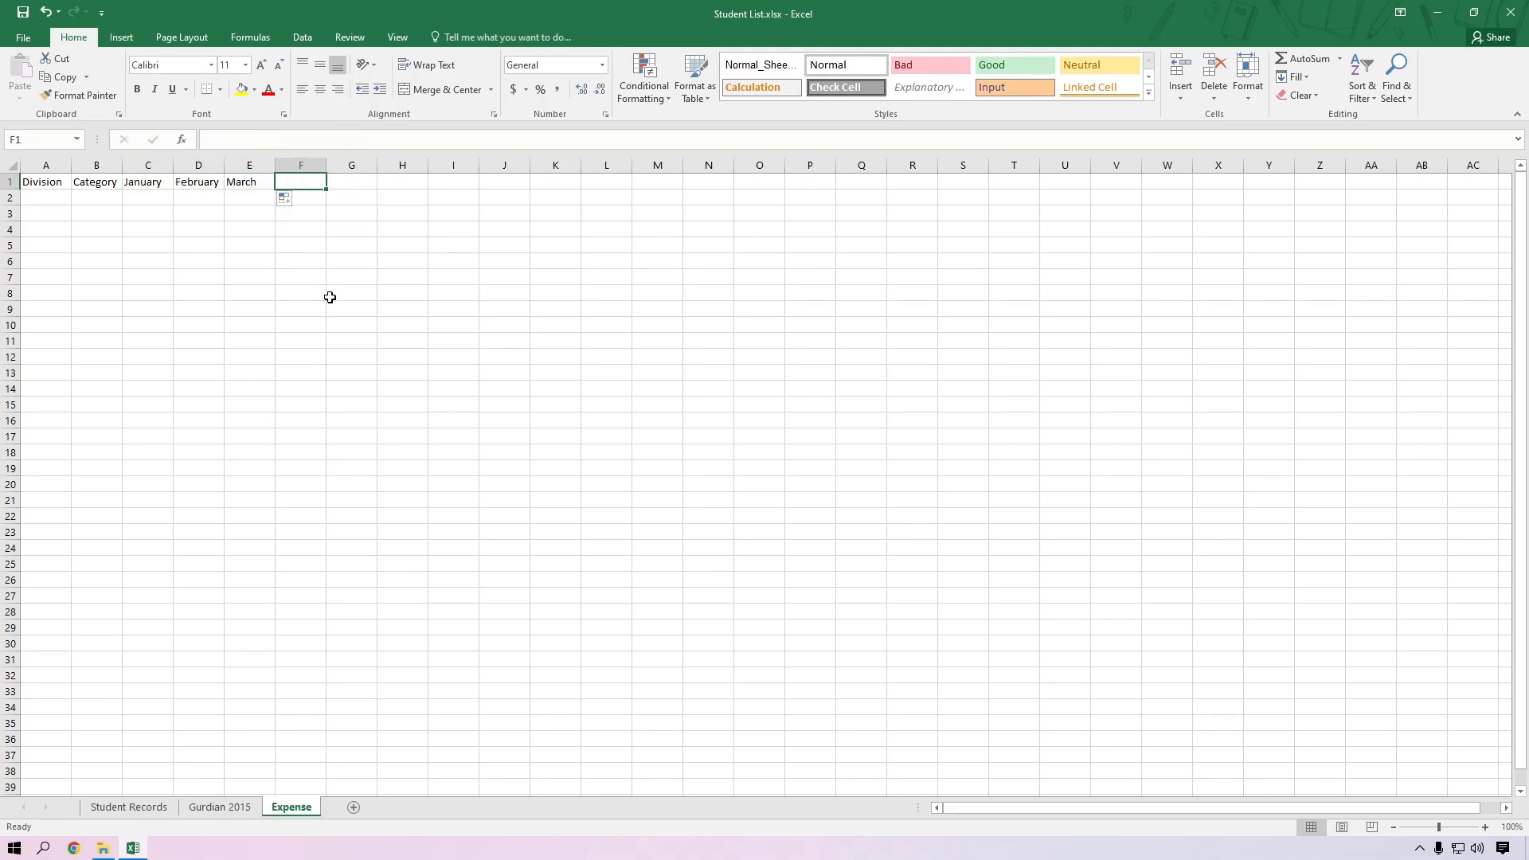
text(Total)
key(Return)
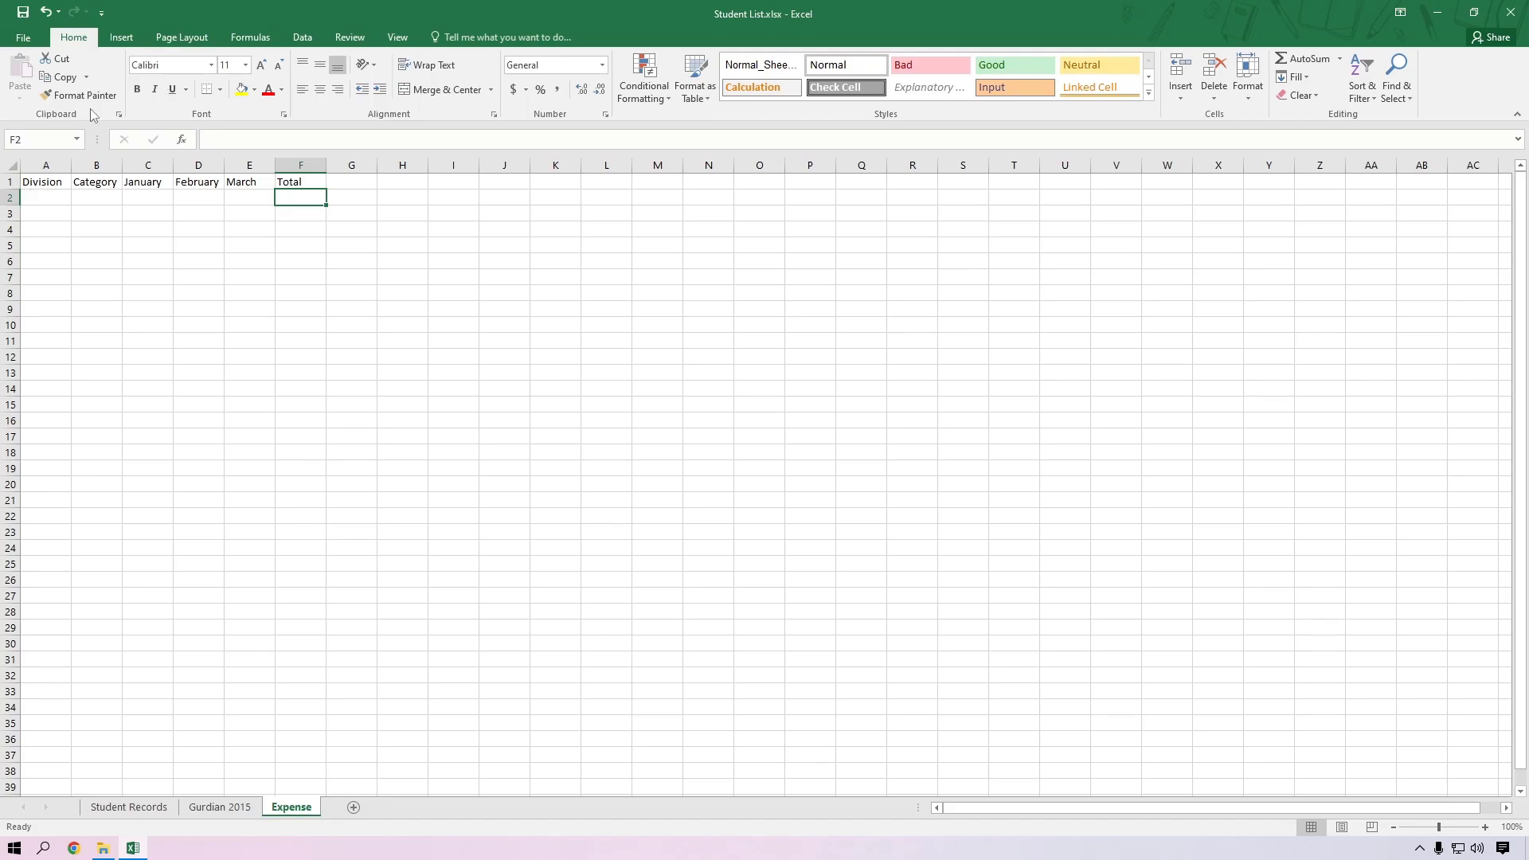
Step: Widen columns A through F to one equal width
drag(60, 162, 357, 169)
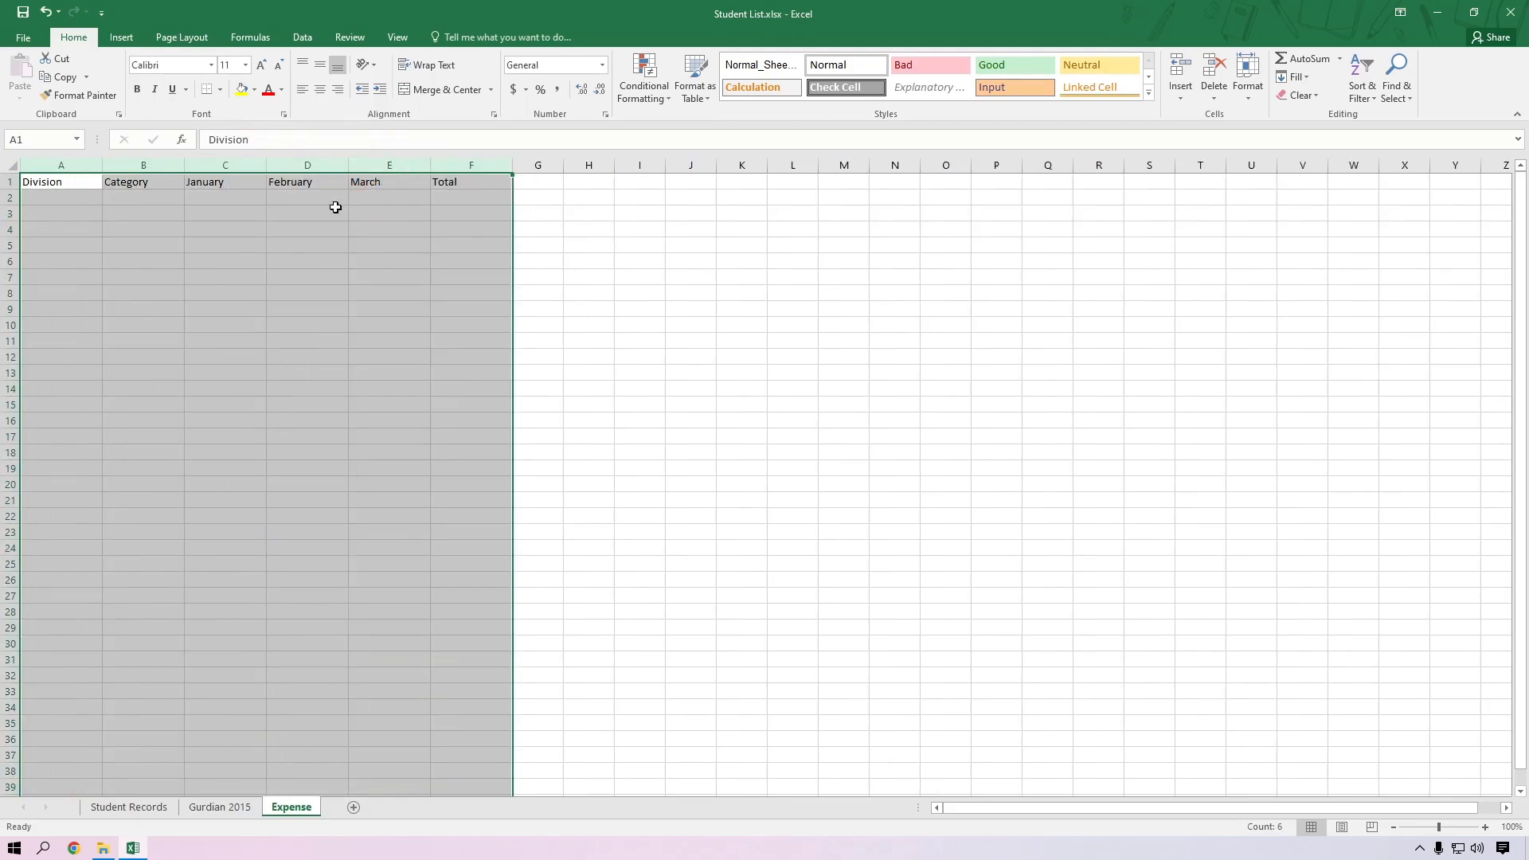
click(329, 220)
Step: Fill the header cells A1:F1 with the standard dark blue color
click(70, 181)
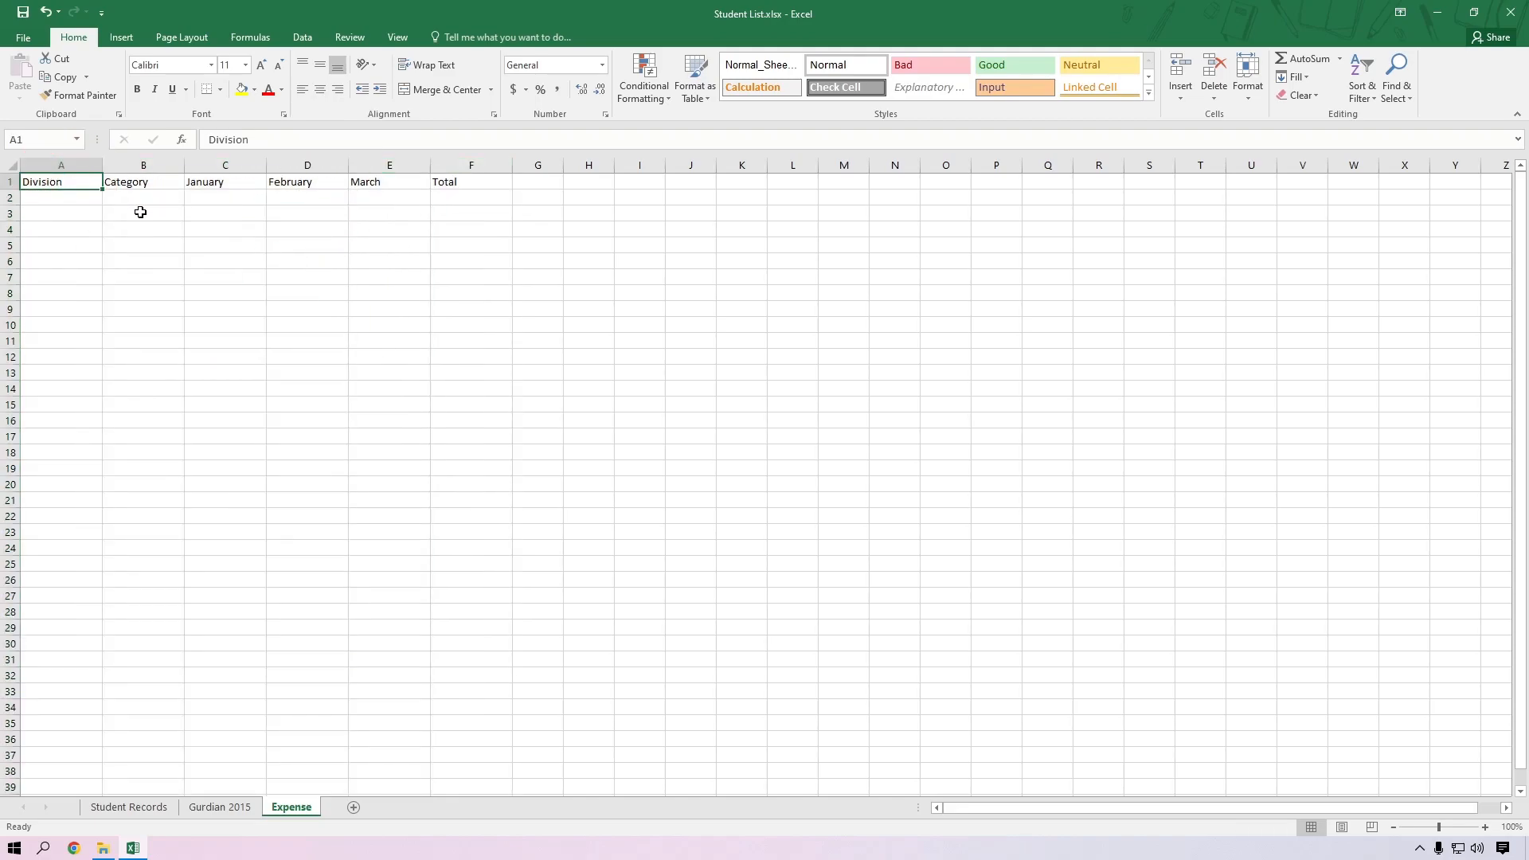
scroll(140, 212, up, 6)
scroll(217, 238, up, 3)
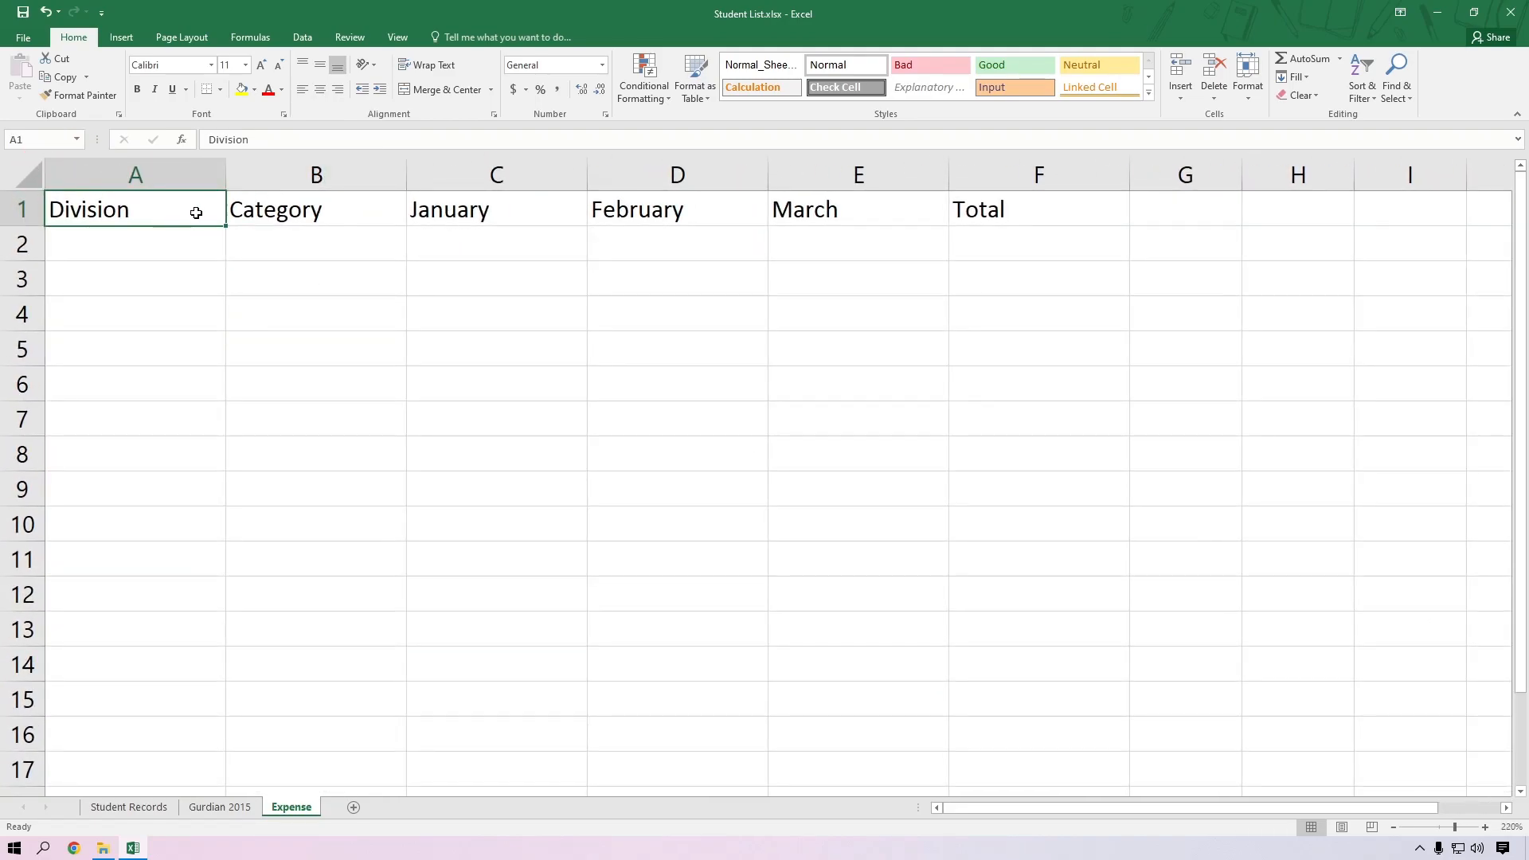
shift+click(1007, 206)
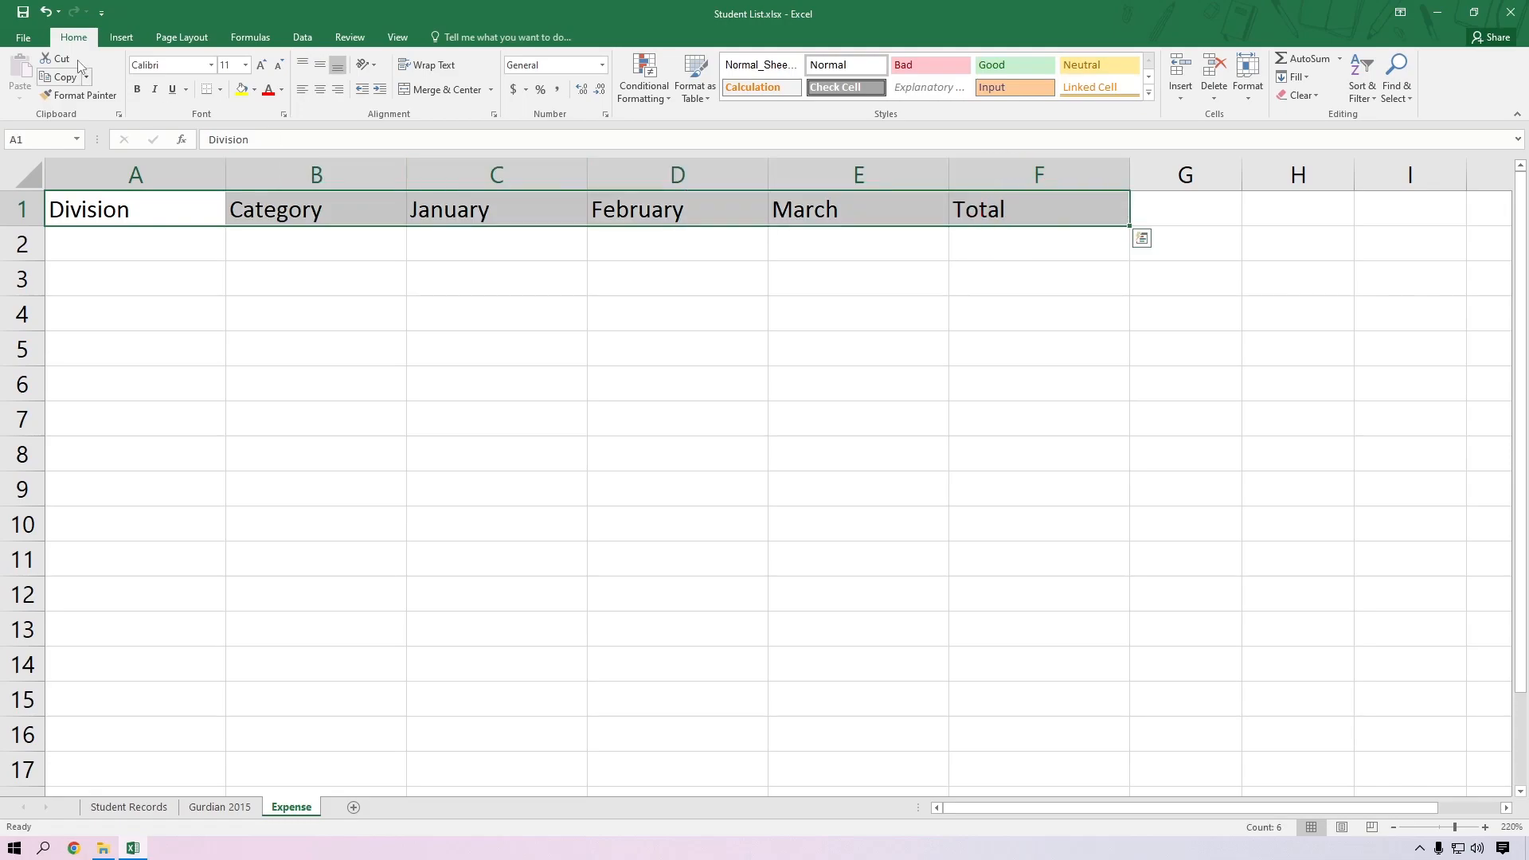
click(254, 89)
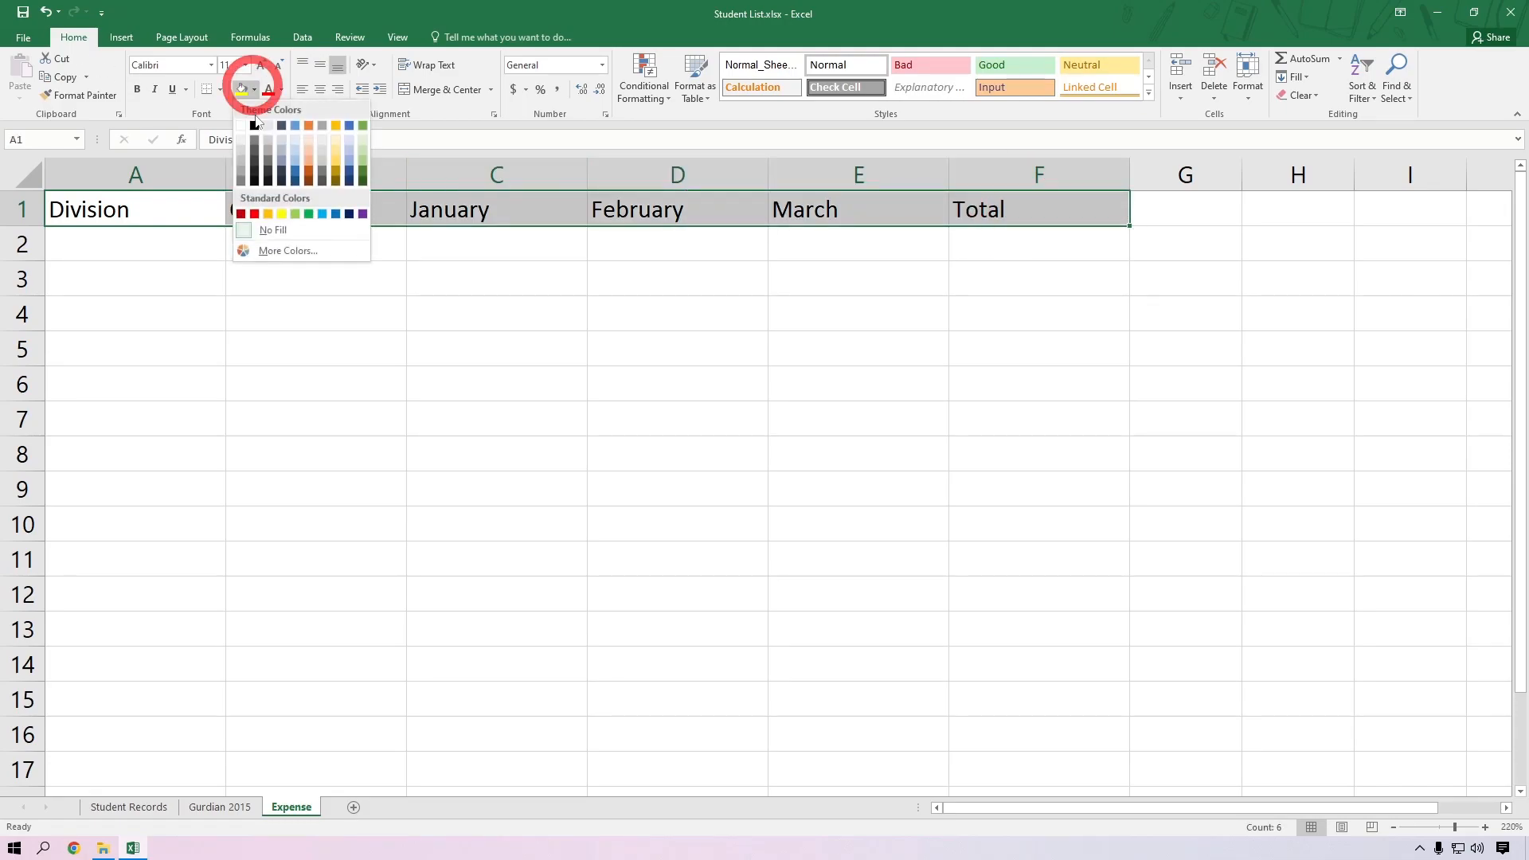
click(349, 214)
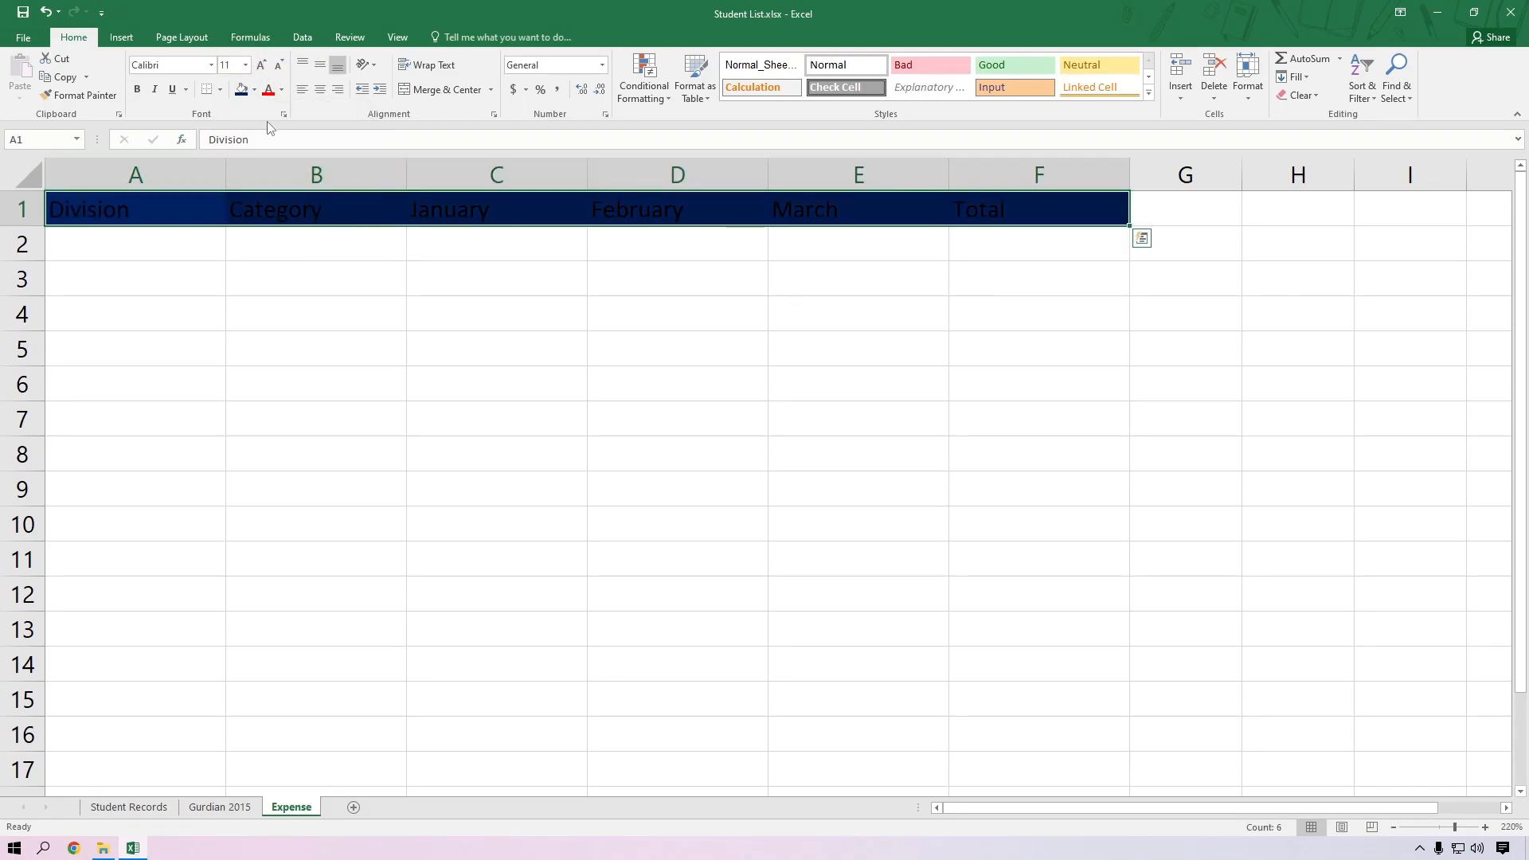
Step: Set the header text in A1:F1 to white and center it horizontally
click(281, 89)
click(277, 144)
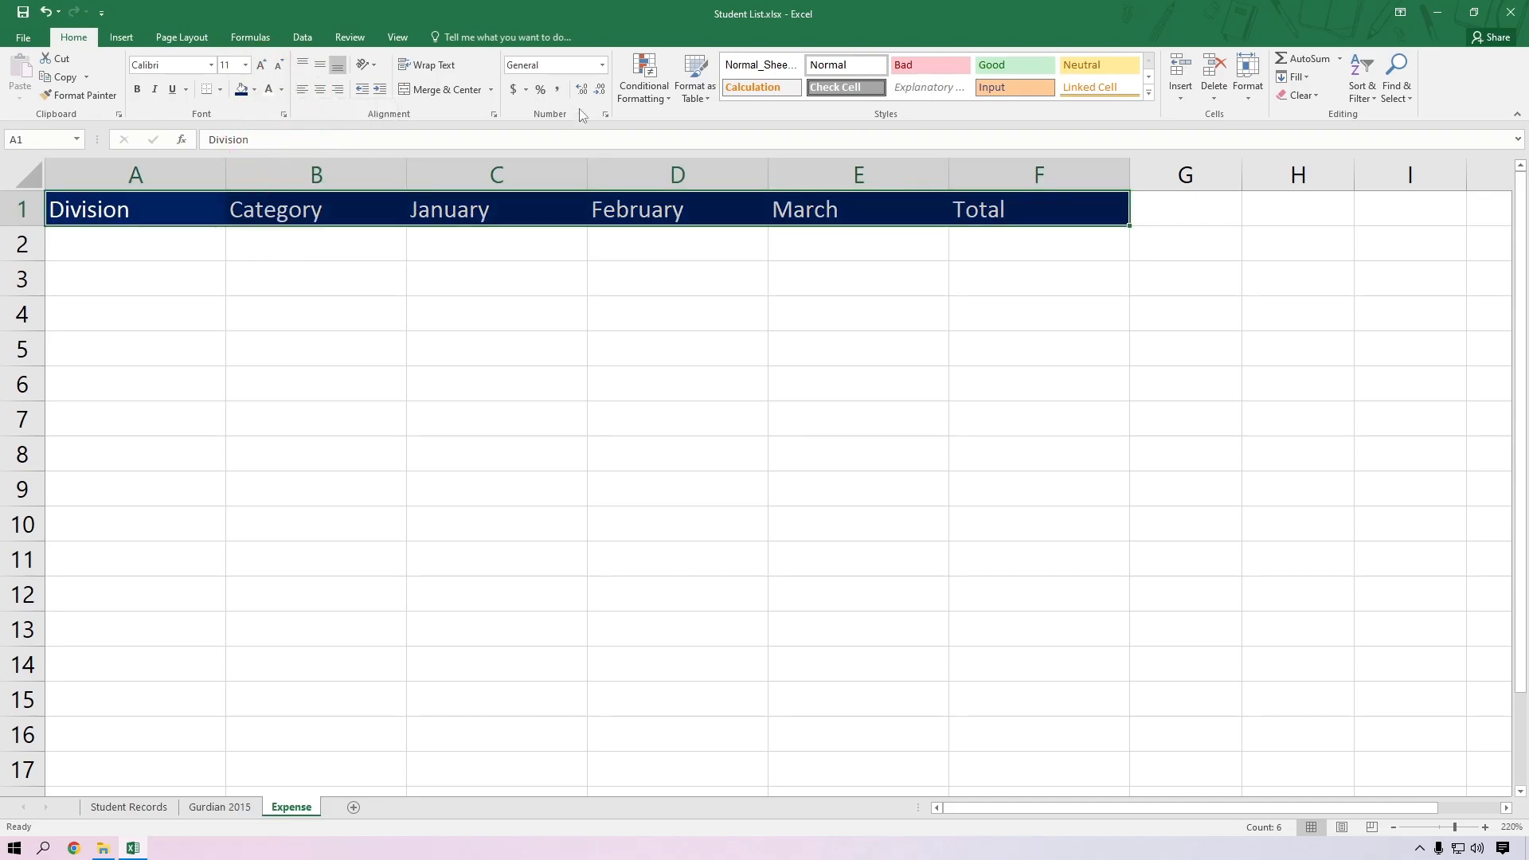
click(320, 89)
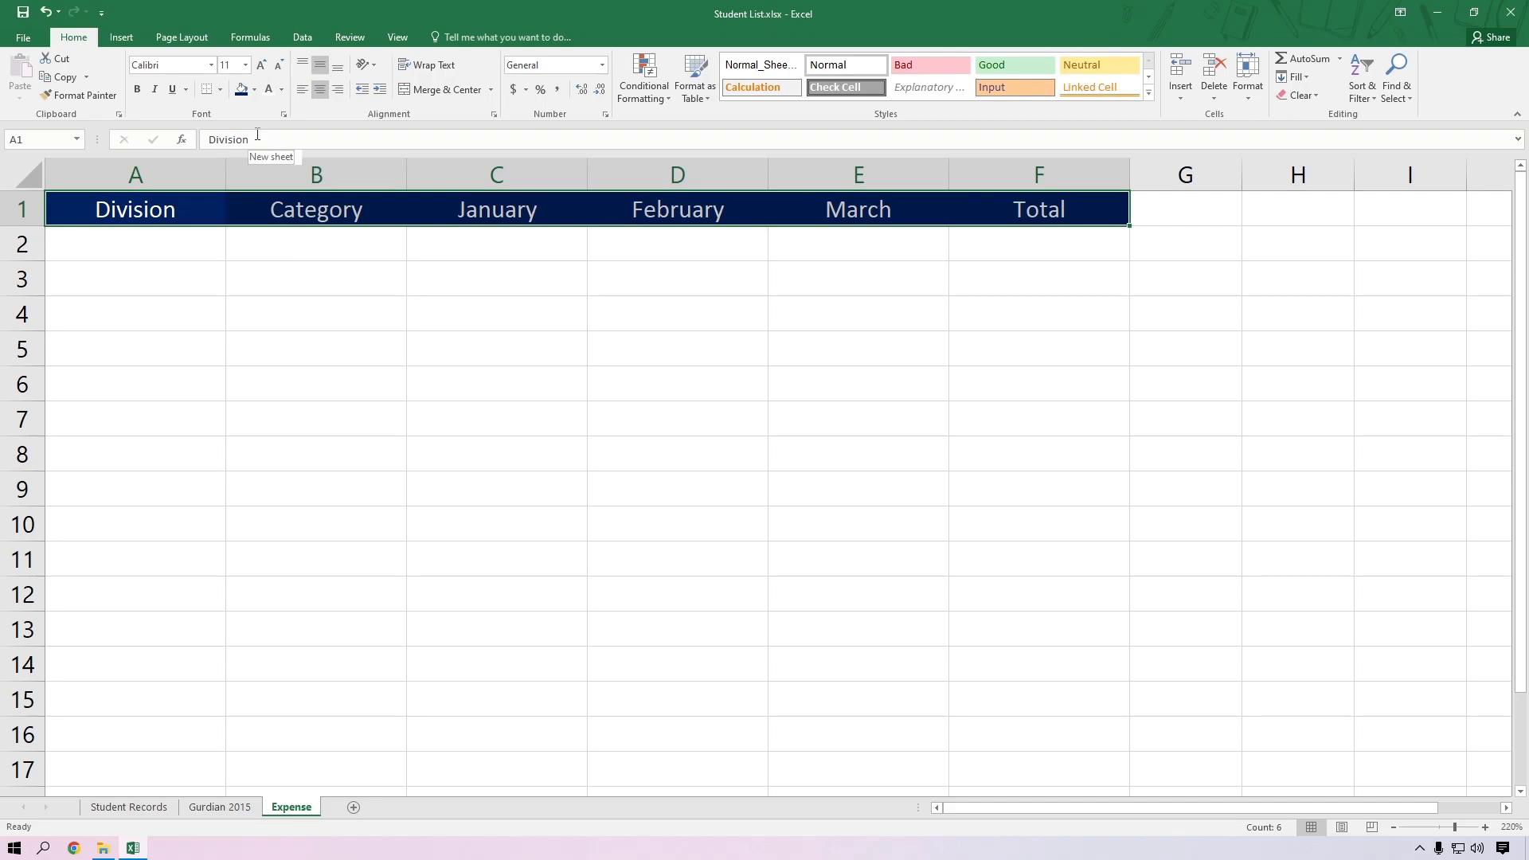
Step: Apply a thick bottom border to the header cells A1:F1
click(220, 89)
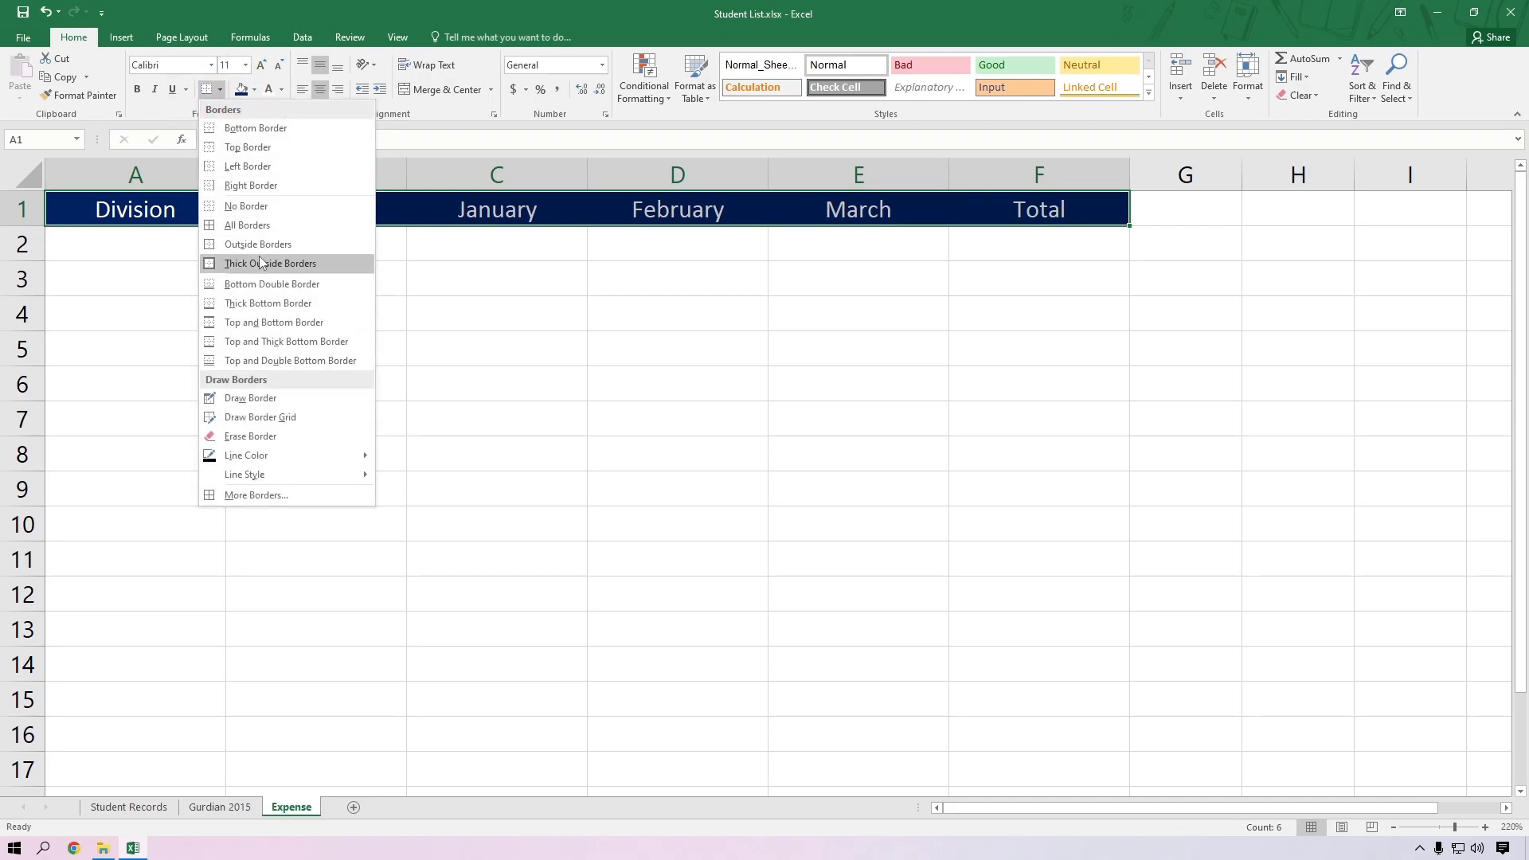
click(268, 303)
click(526, 326)
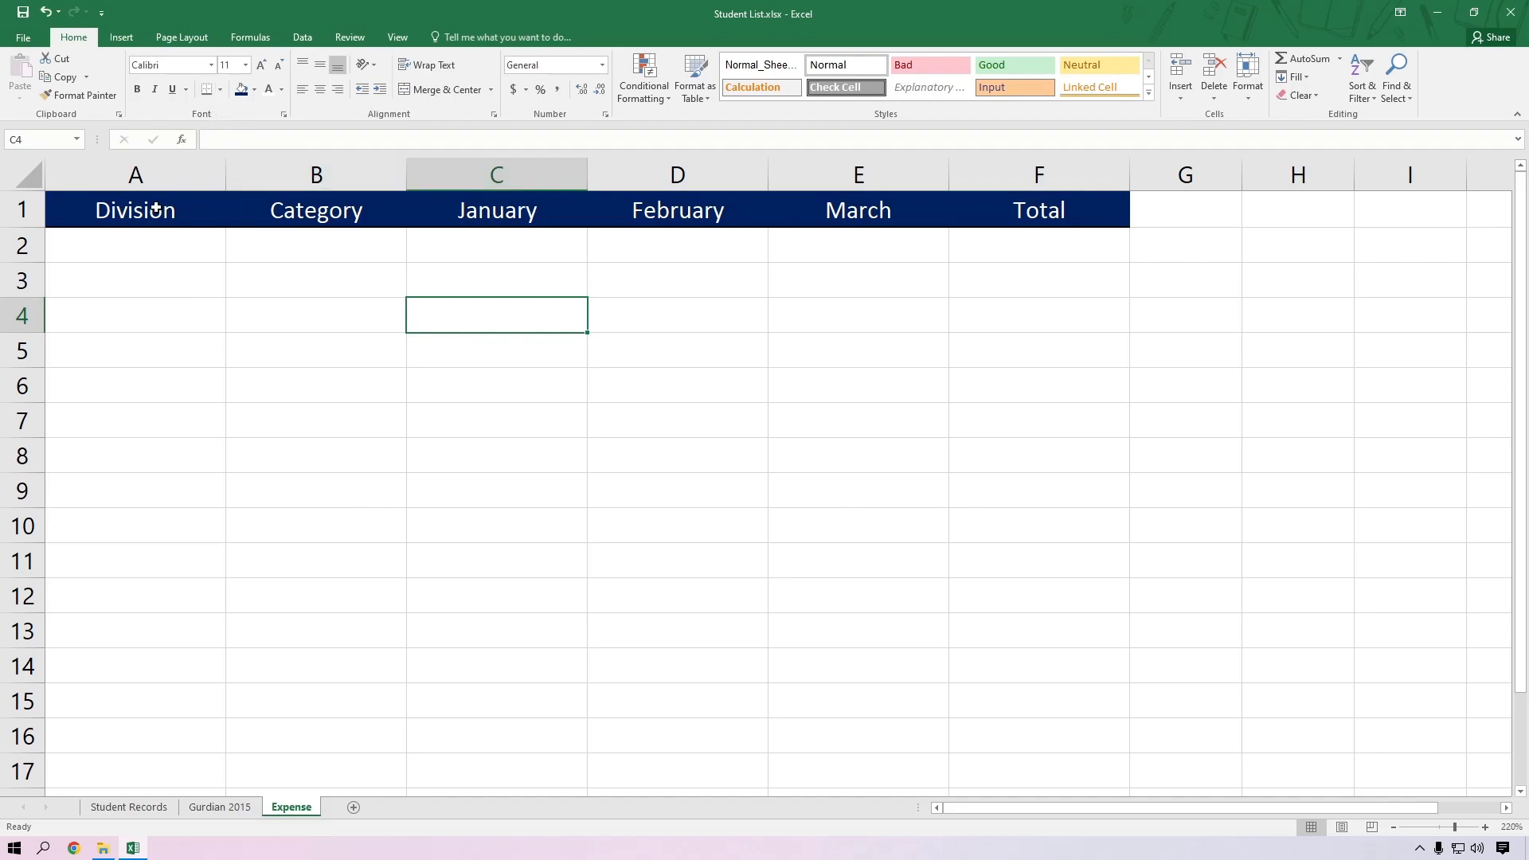
Step: Apply a bottom double border to the header cells A1:F1
drag(156, 209, 1058, 211)
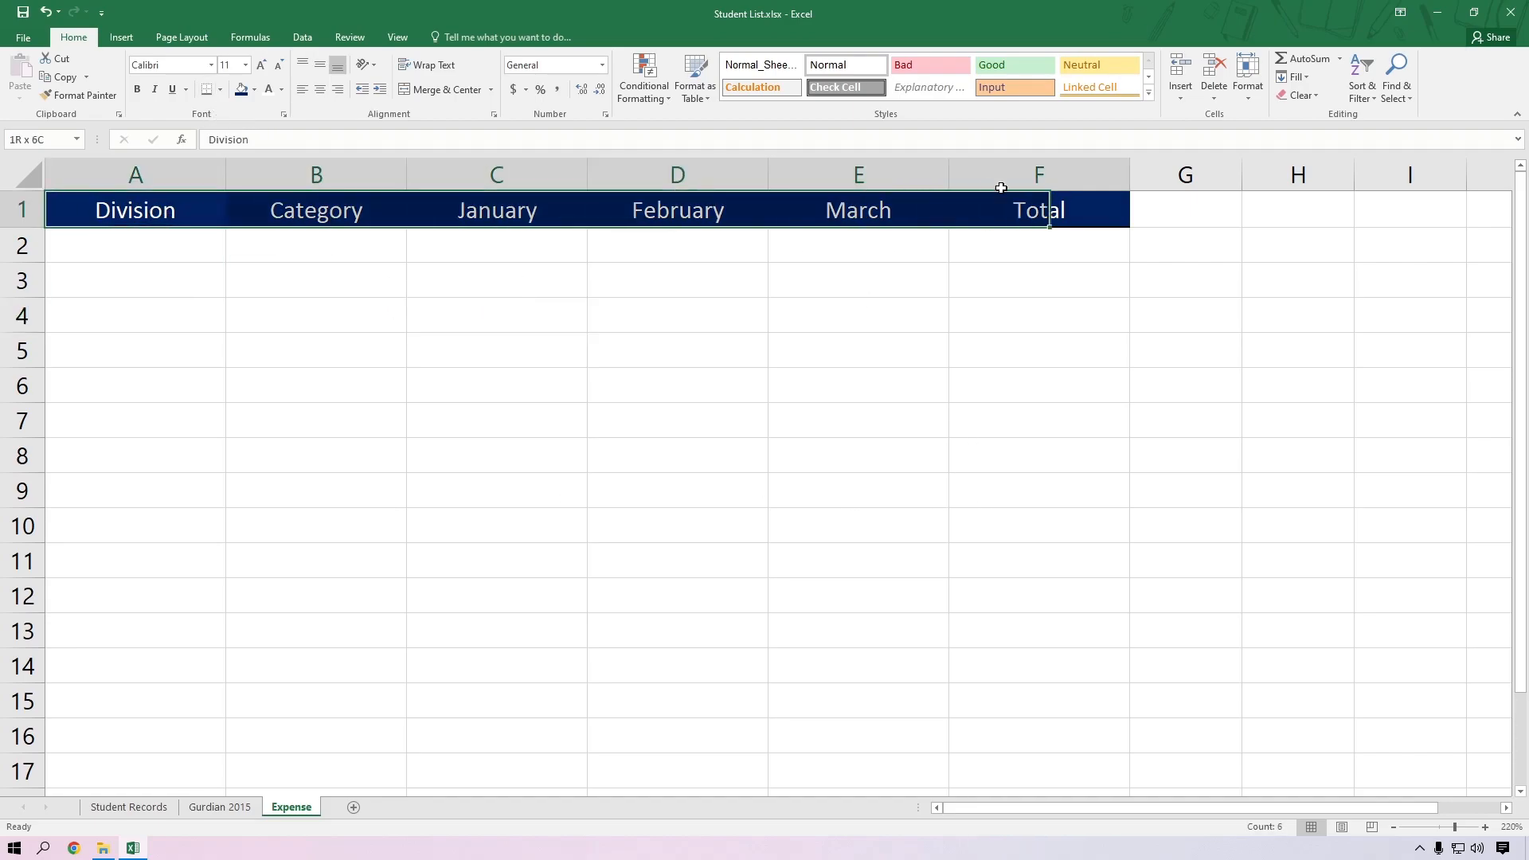
click(221, 89)
click(259, 291)
click(449, 301)
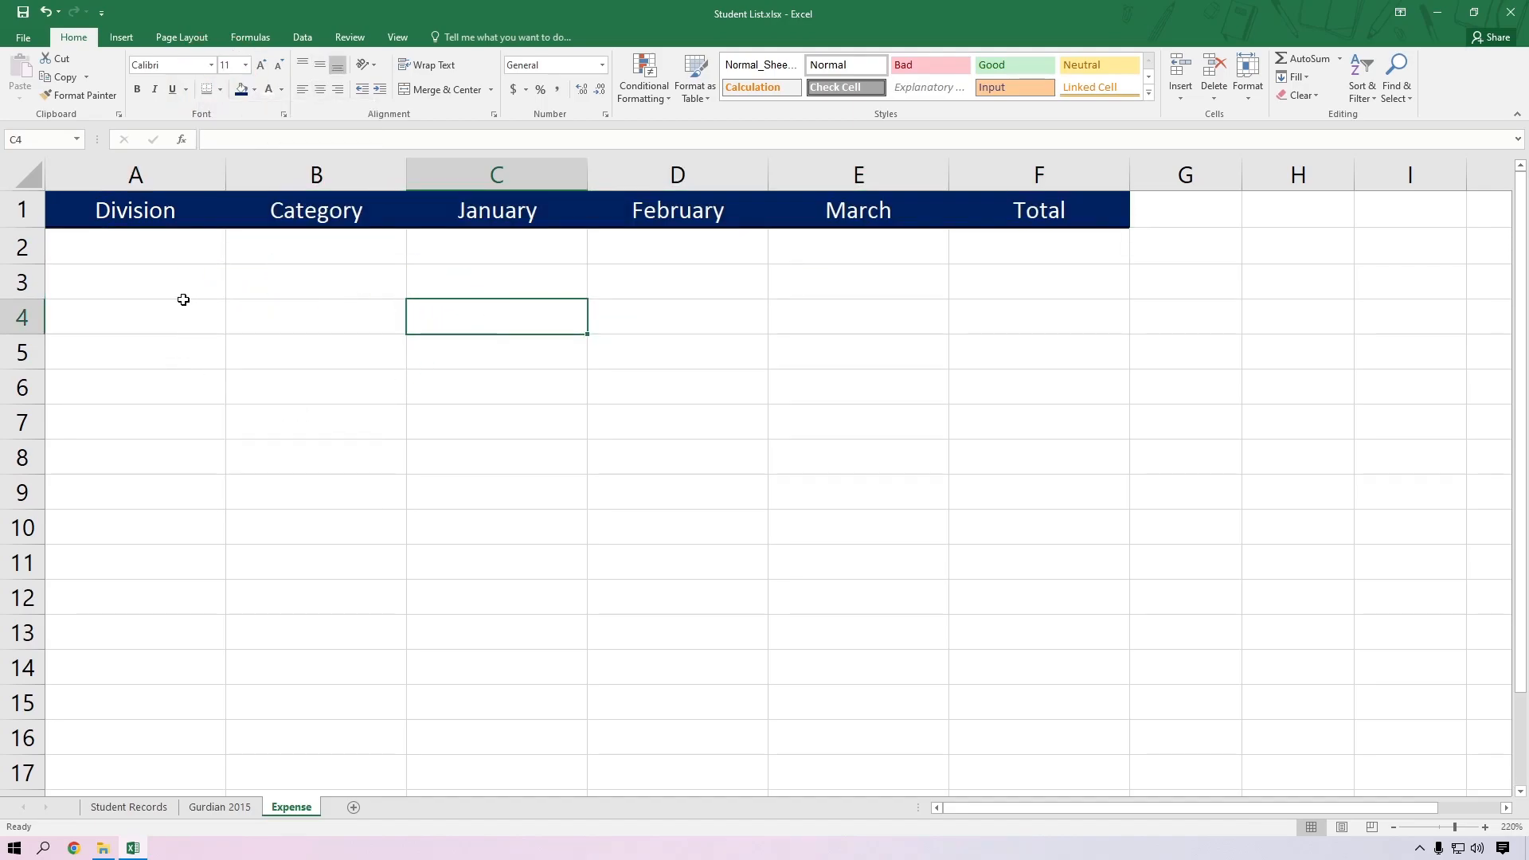
Step: Enter East as division, Technical Support as category and 800 for January in row 2
click(169, 246)
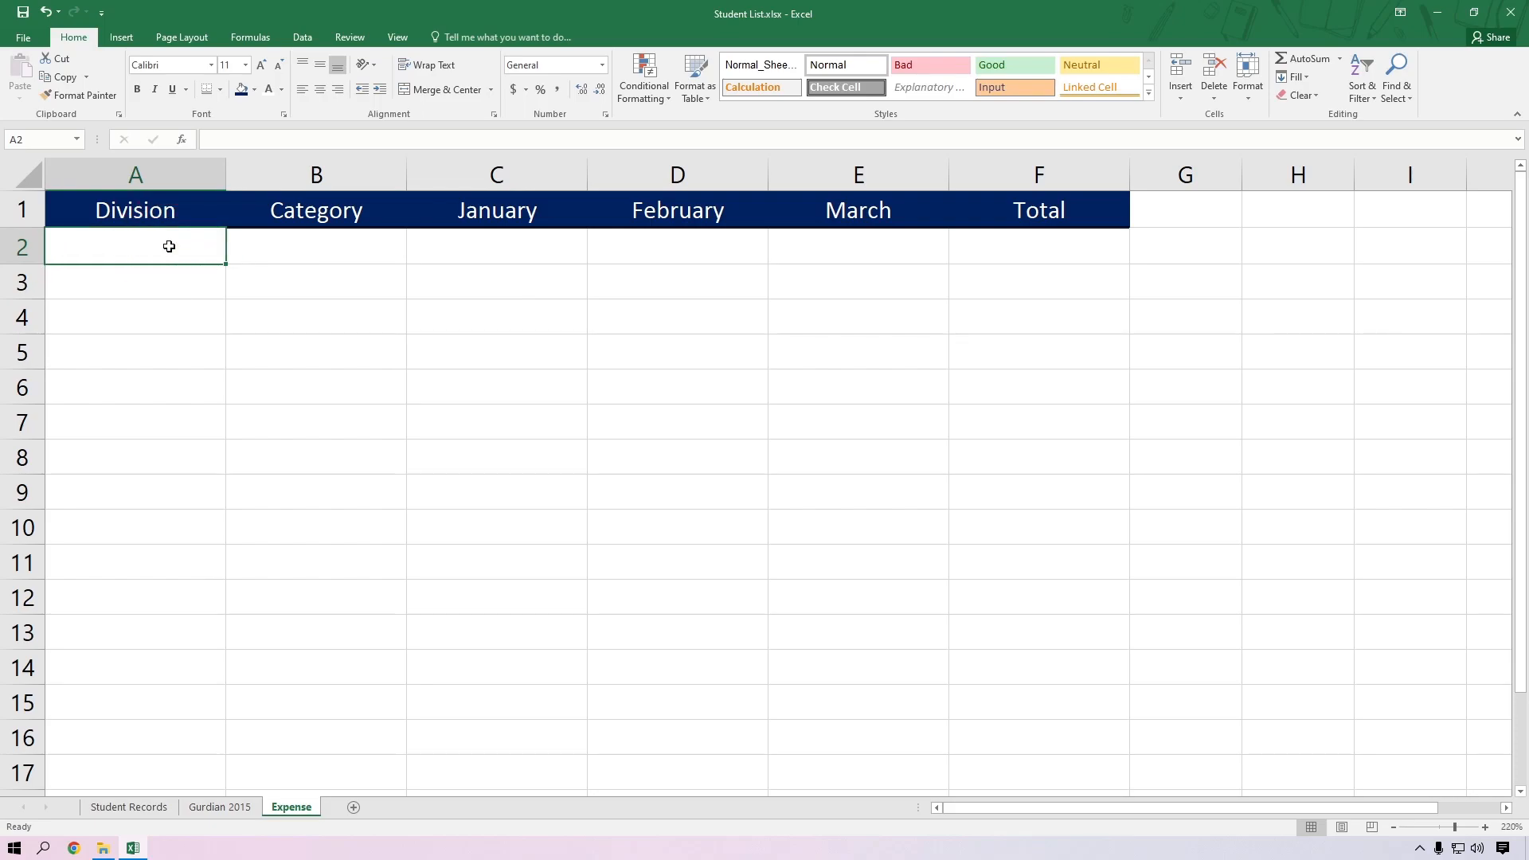
text(East)
key(Tab)
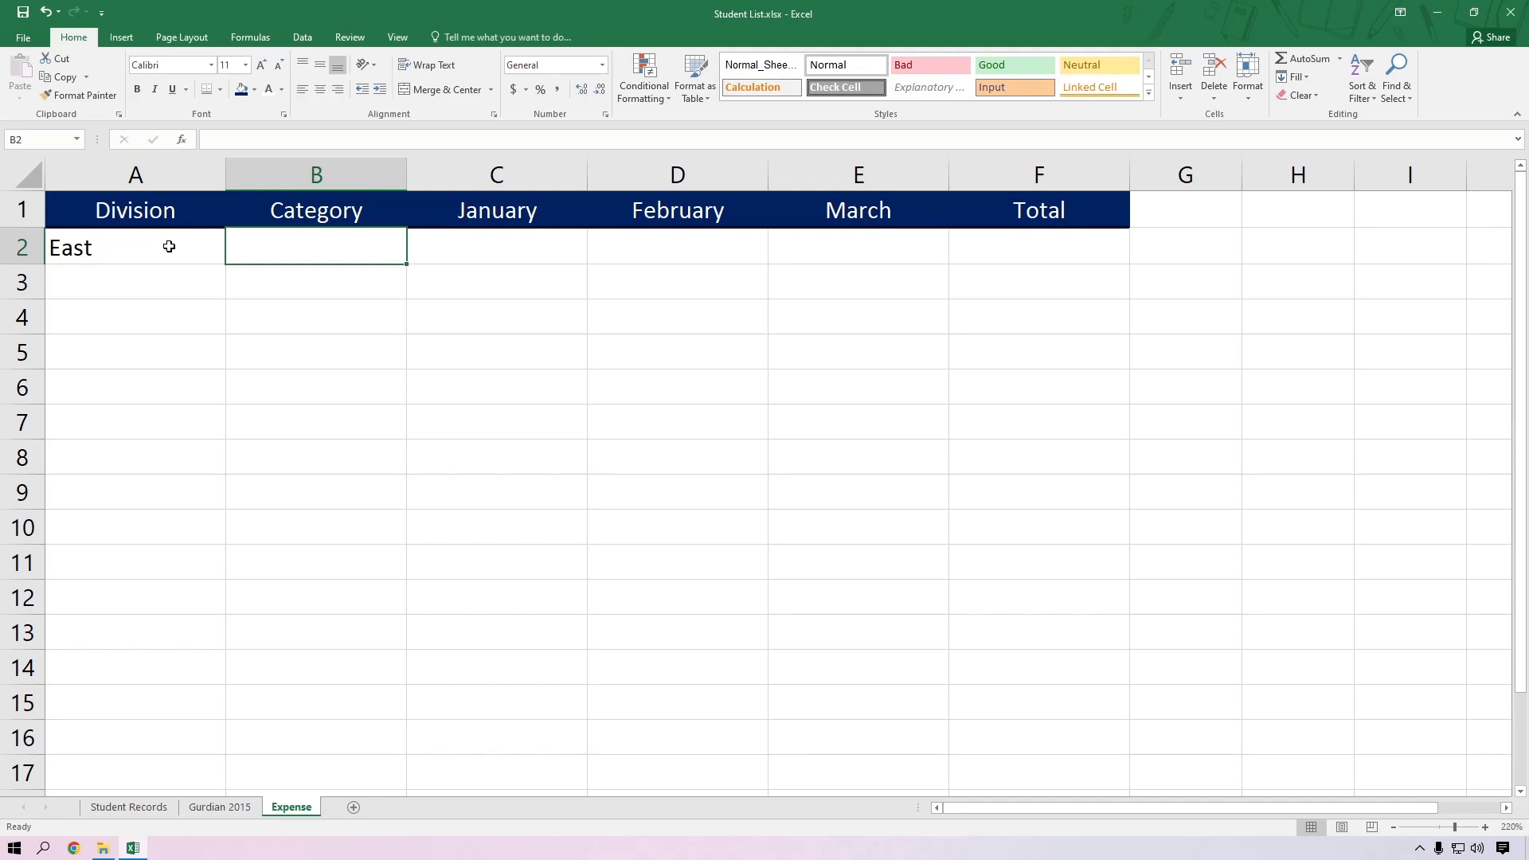
text(Te)
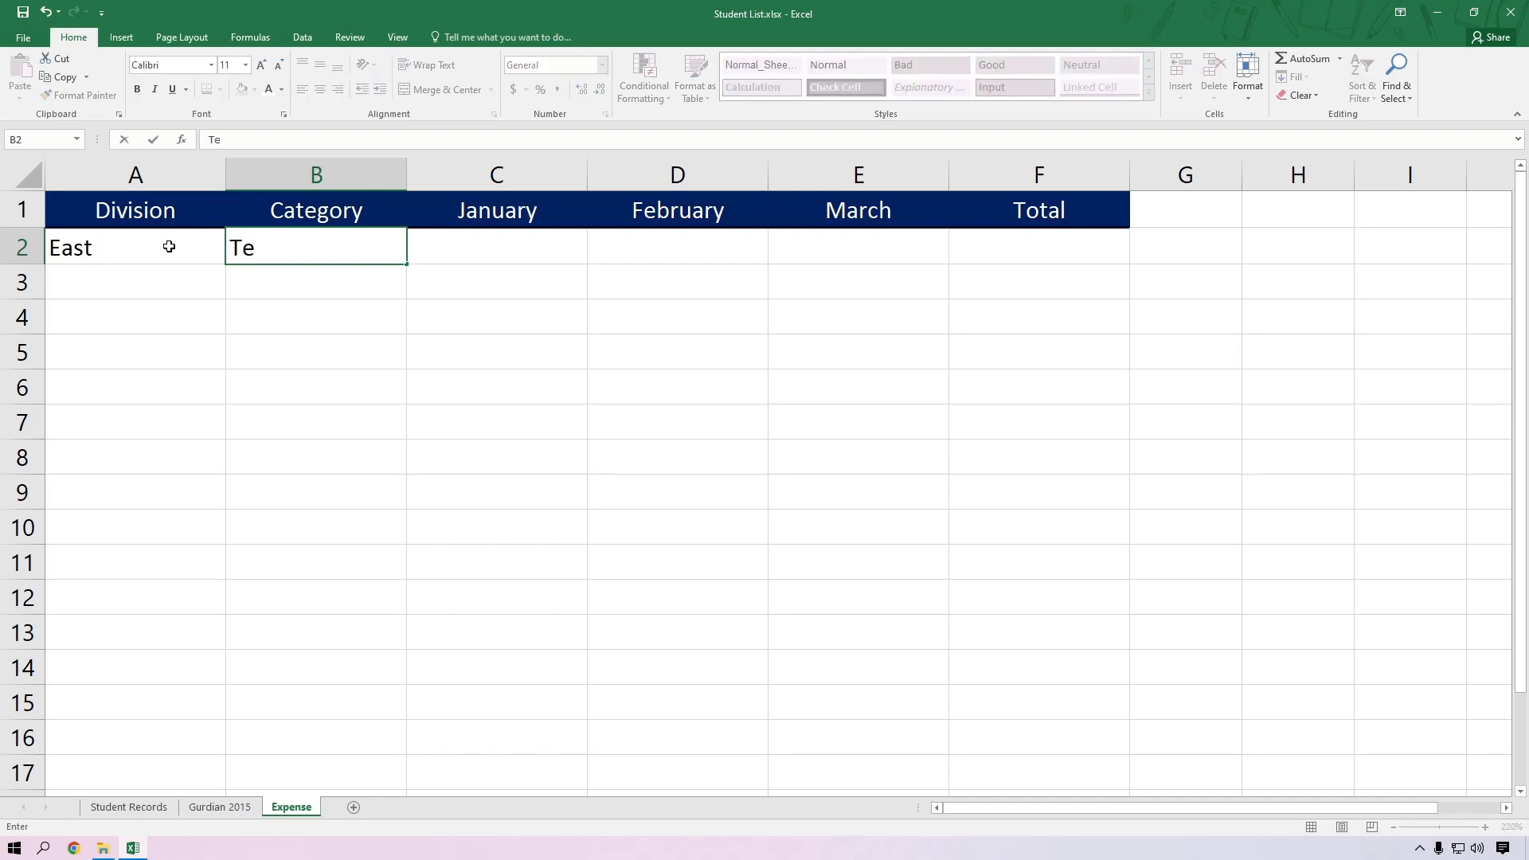
text(chnical Support)
key(Tab)
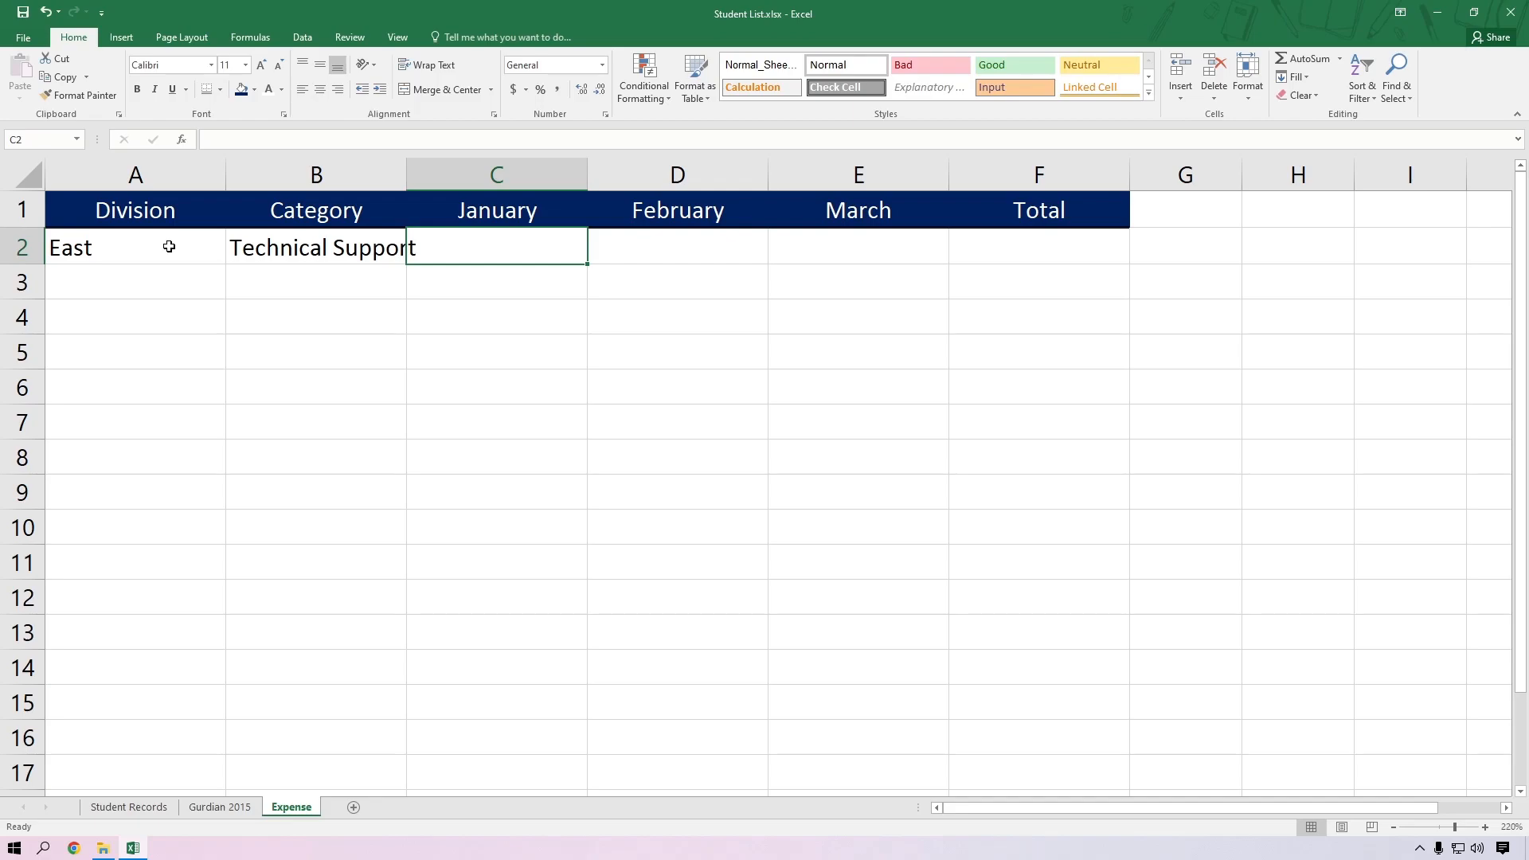
text(800)
key(Return)
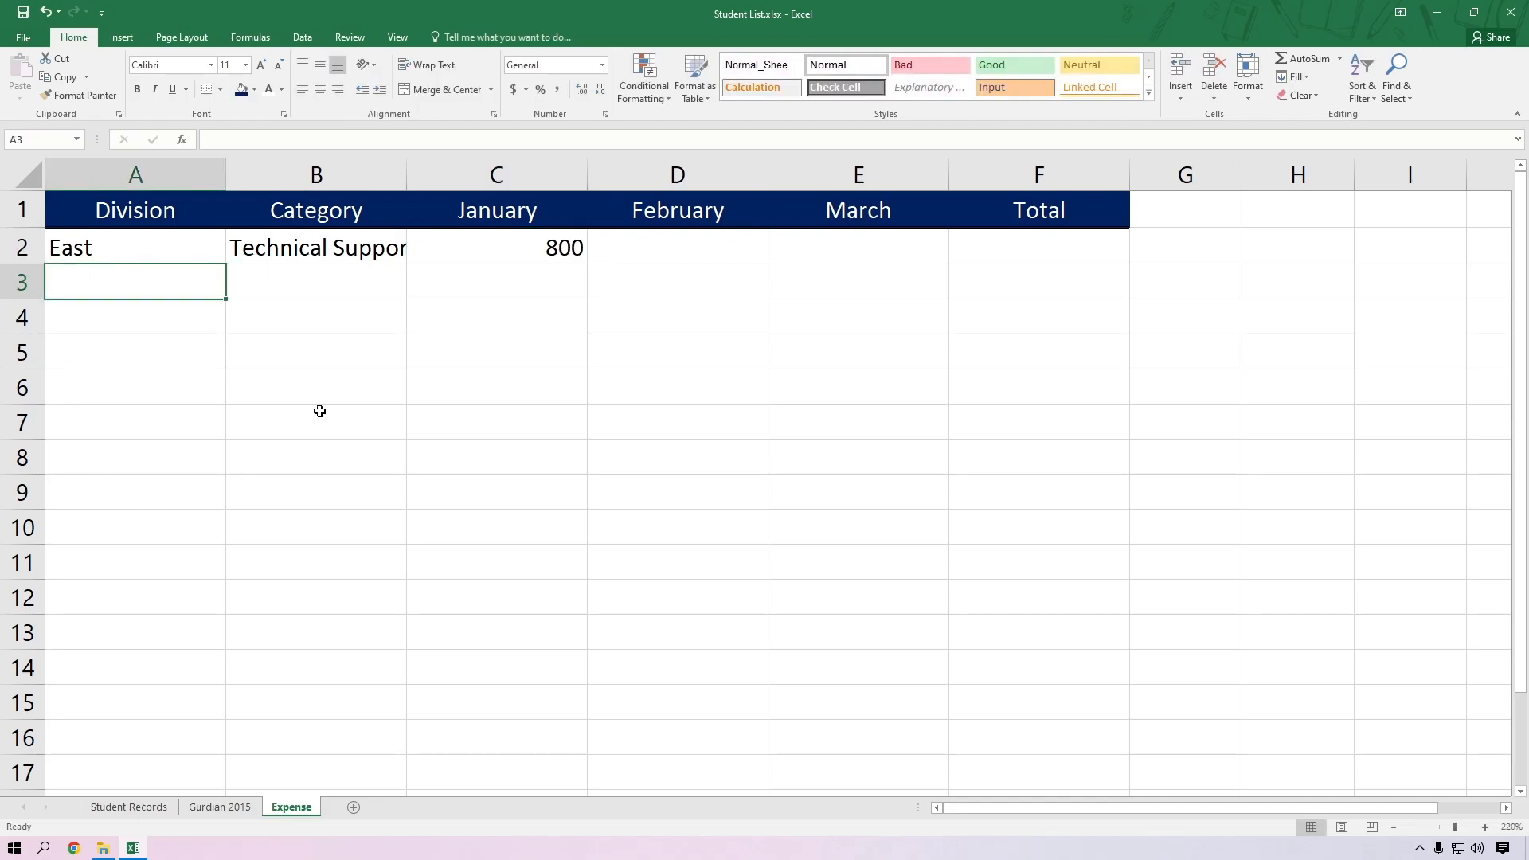
Step: Apply the dollar accounting format to January's amount in C2 and fill the cell across to F2
click(494, 241)
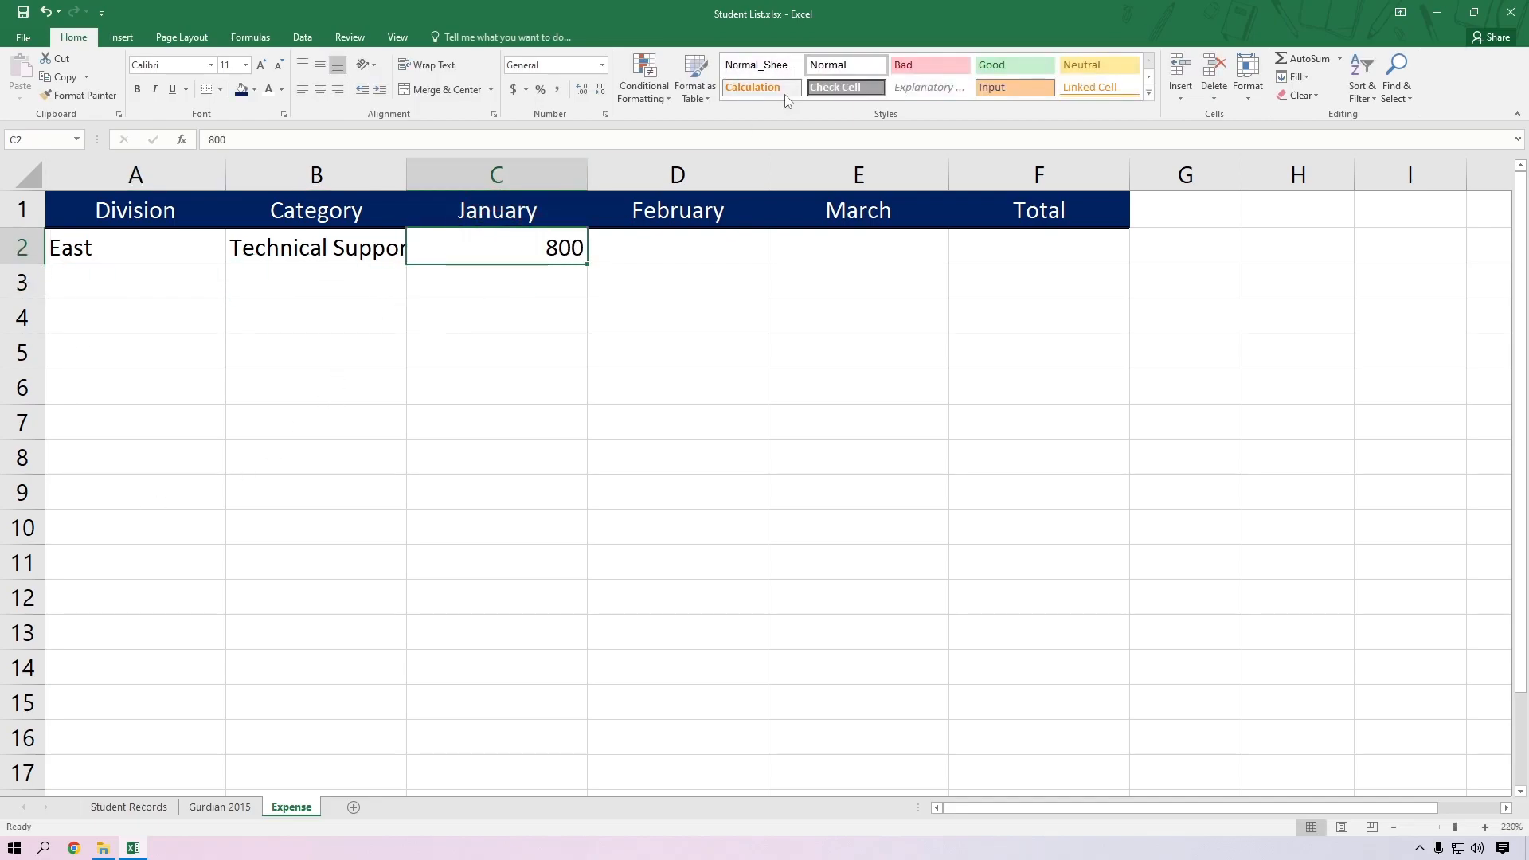
click(514, 89)
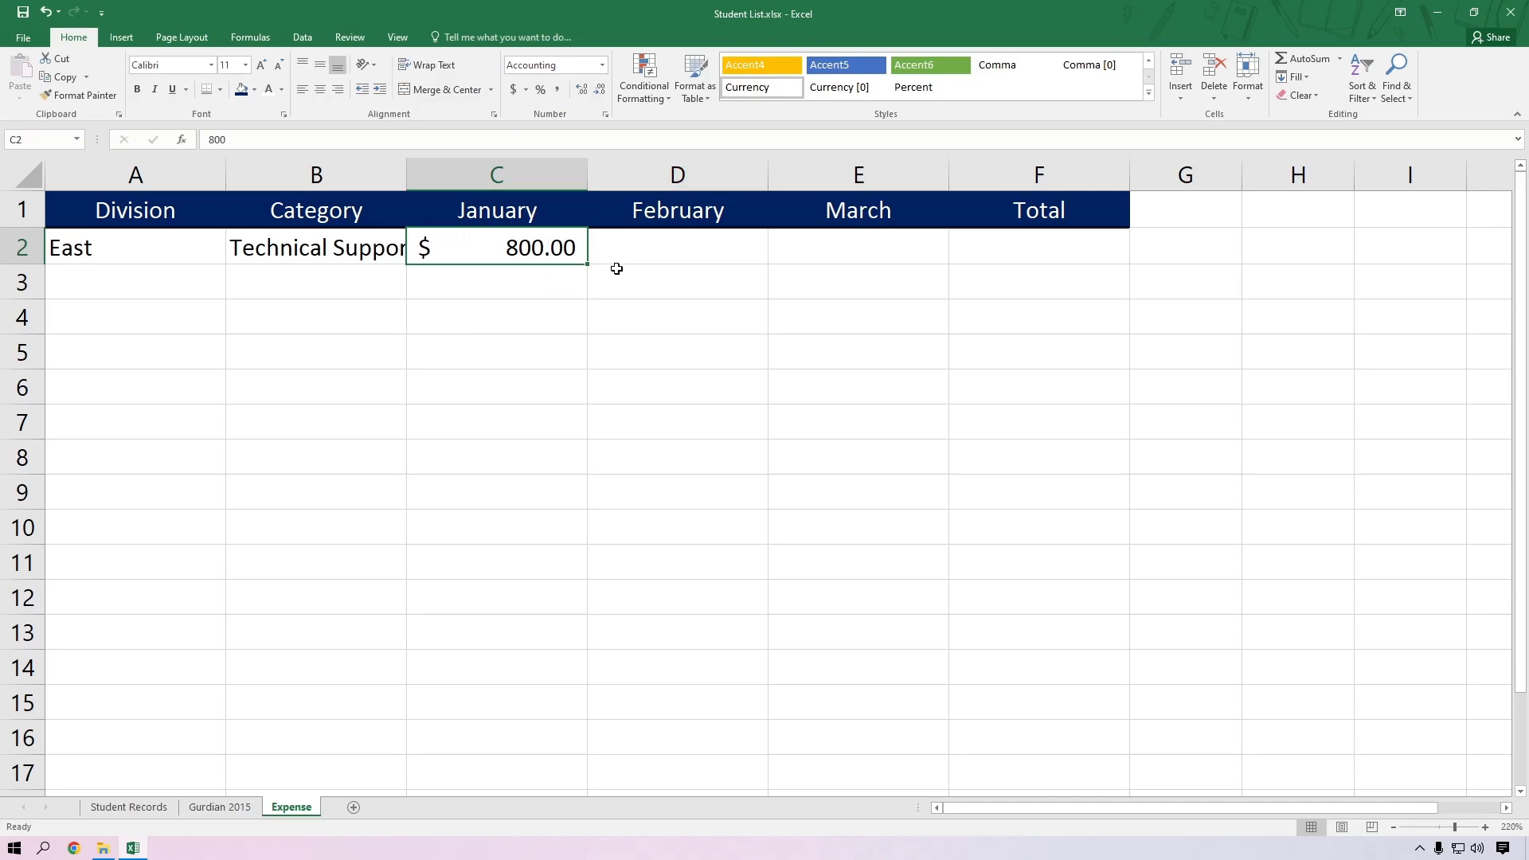
drag(589, 264, 1058, 260)
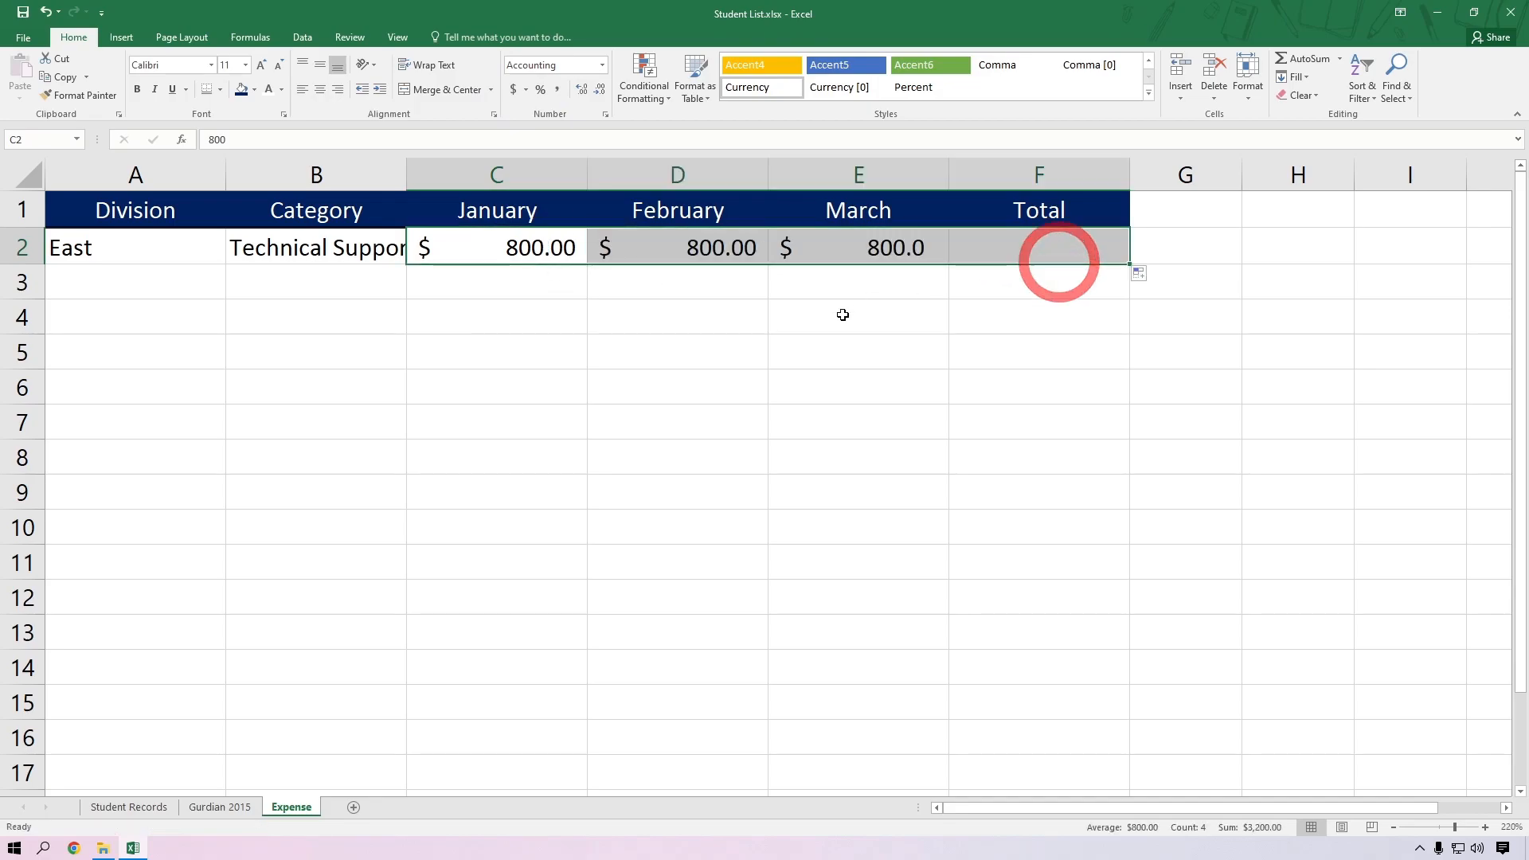
click(738, 344)
Step: Set row 2's February amount to 650 and its March amount to 700
click(689, 260)
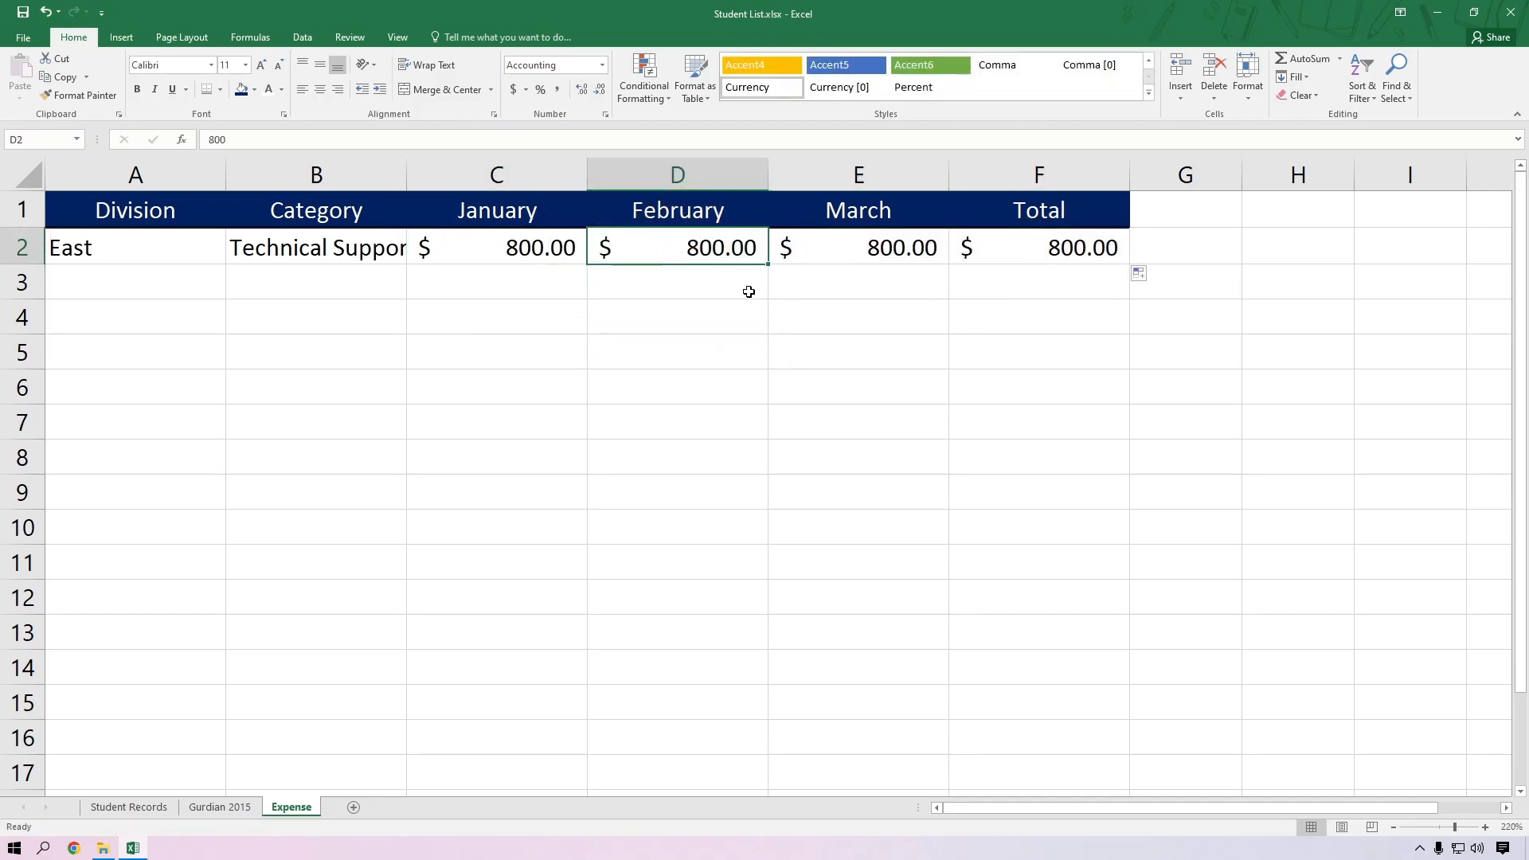
text(650)
key(Tab)
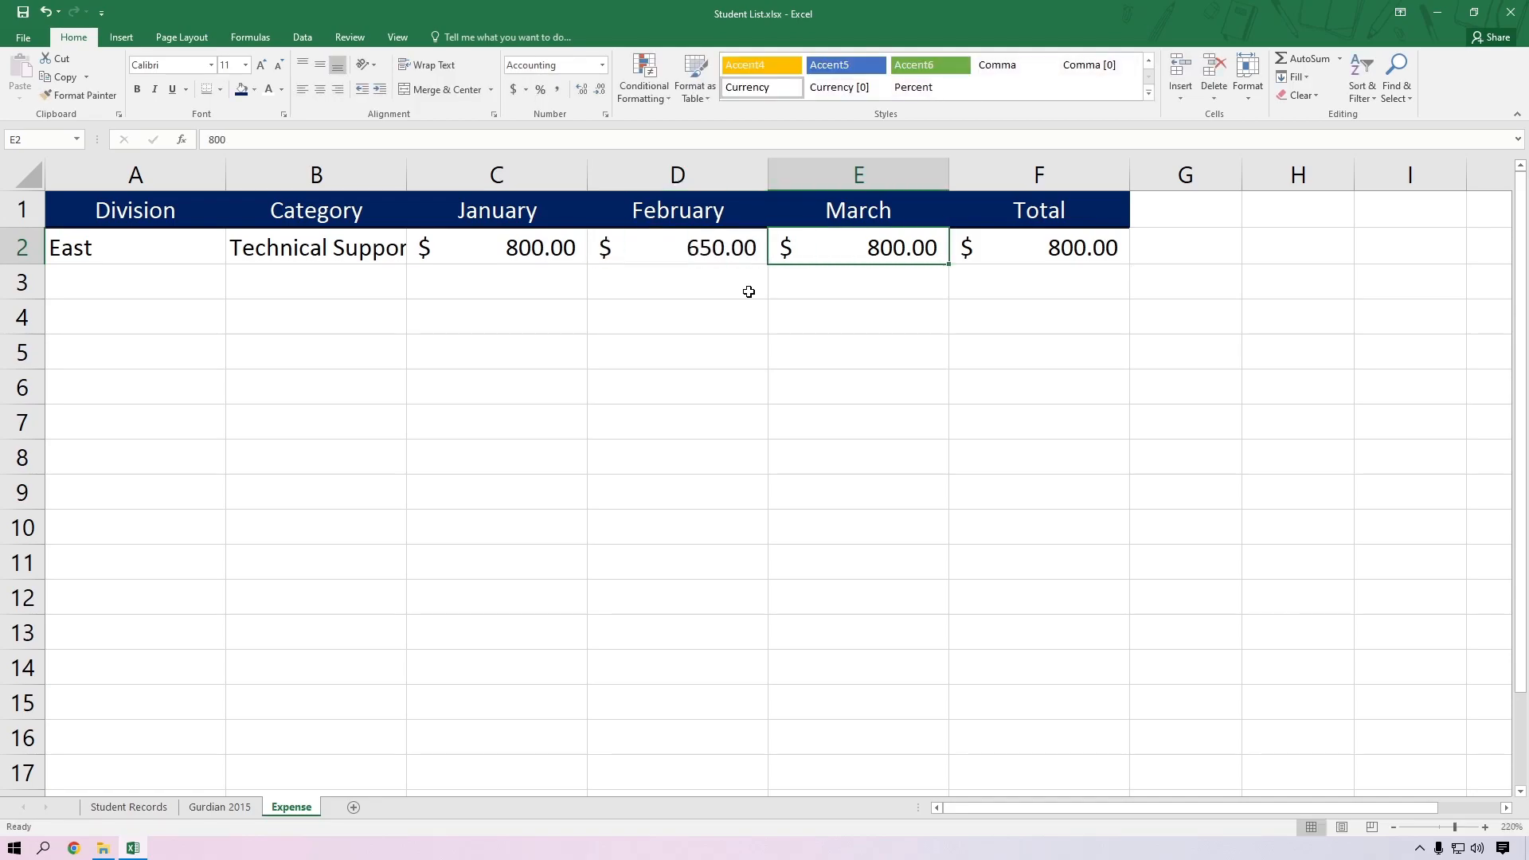
text(700)
key(Tab)
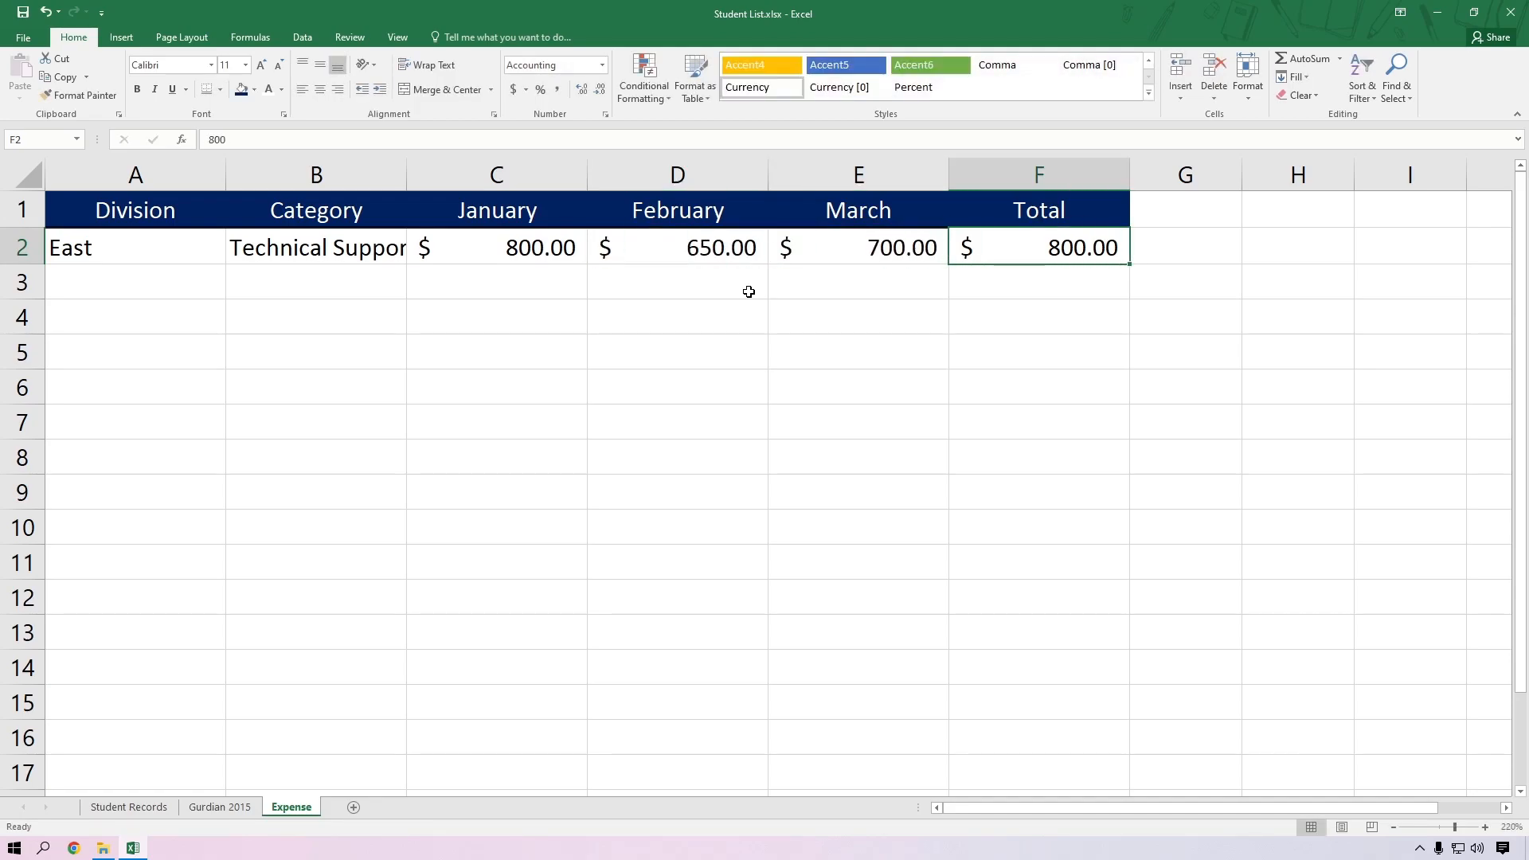
Step: Total row 2's January to March amounts in F2 with a SUM of C2:E2
key(alt+equal)
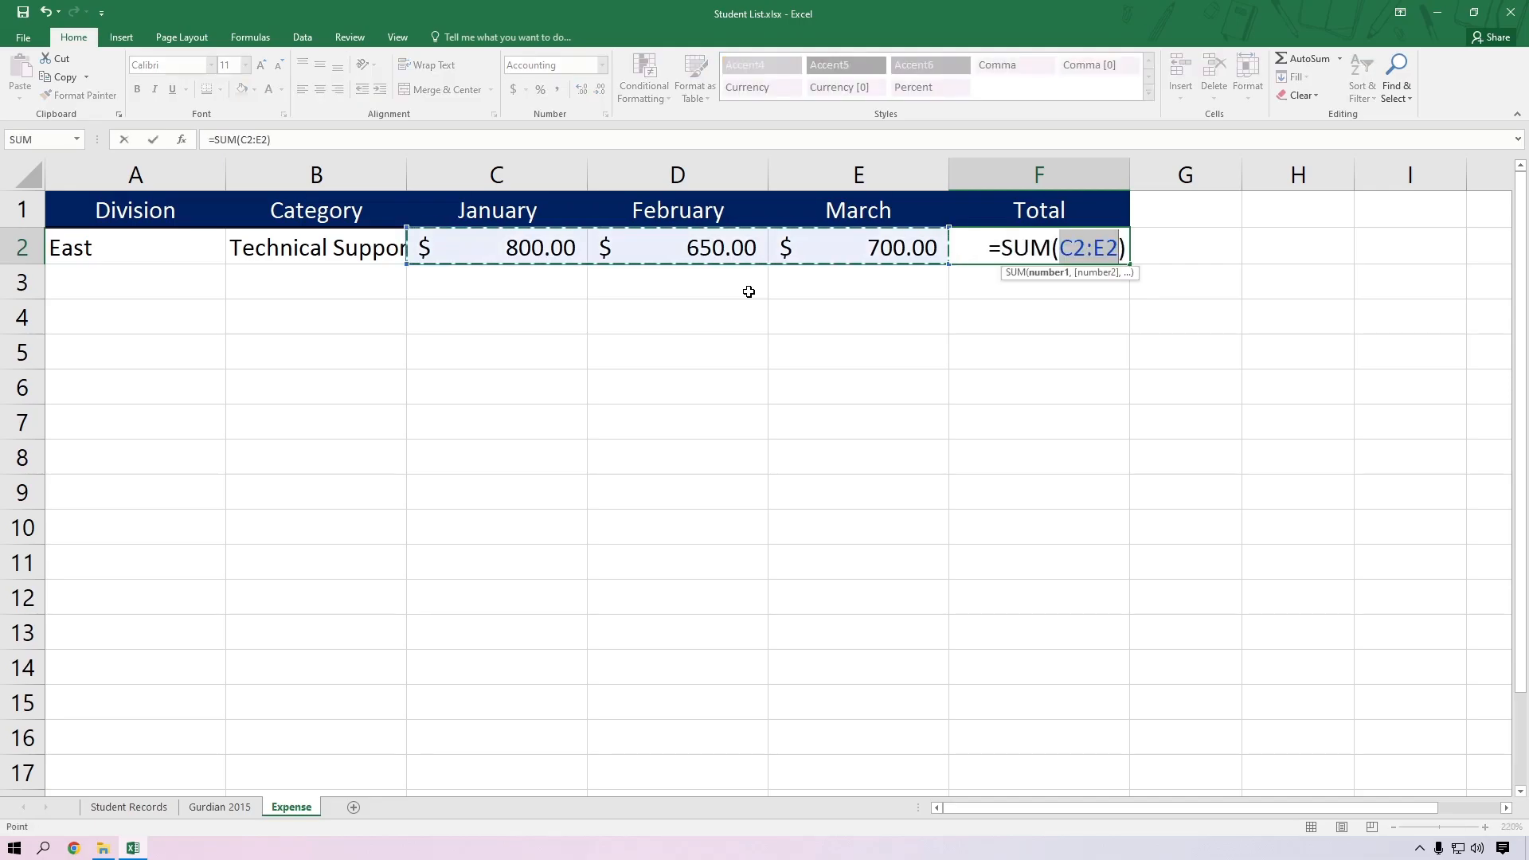
key(Return)
click(749, 291)
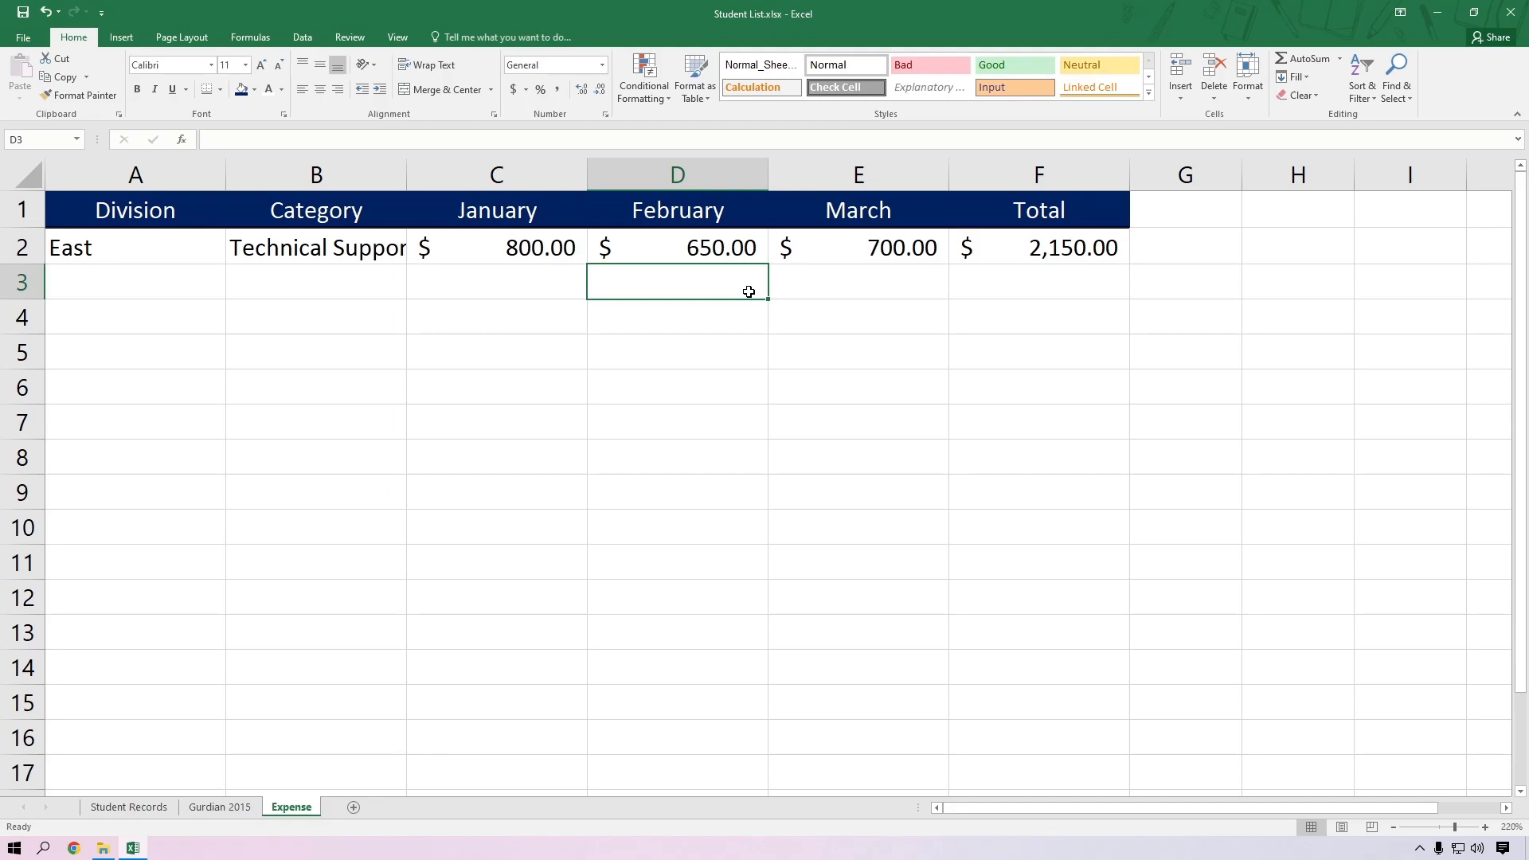
scroll(819, 377, down, 2)
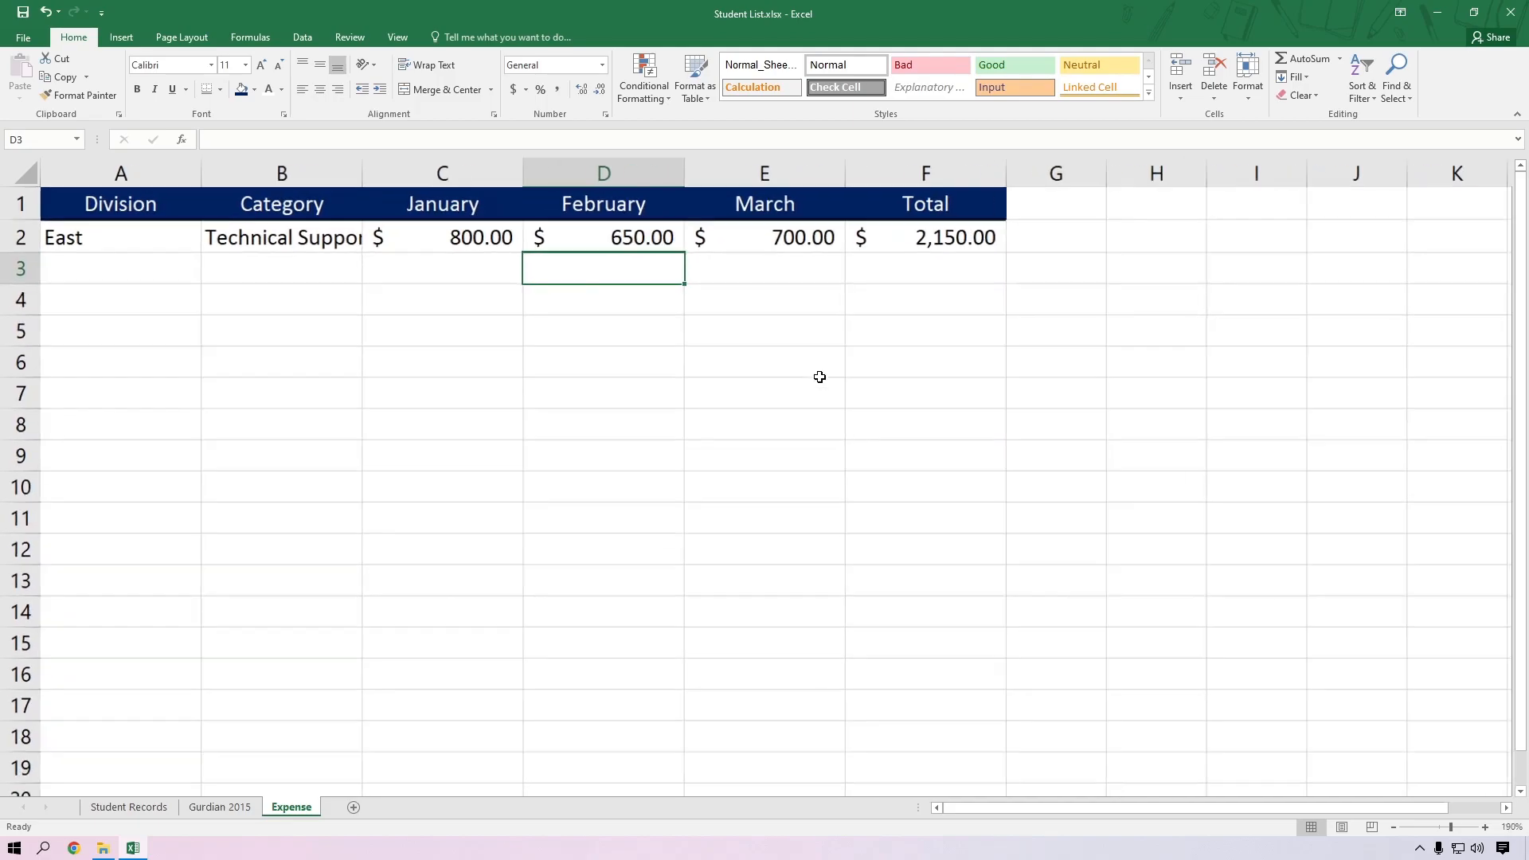
Step: Autofit the width of the Category column to its longest entry
click(238, 265)
click(108, 271)
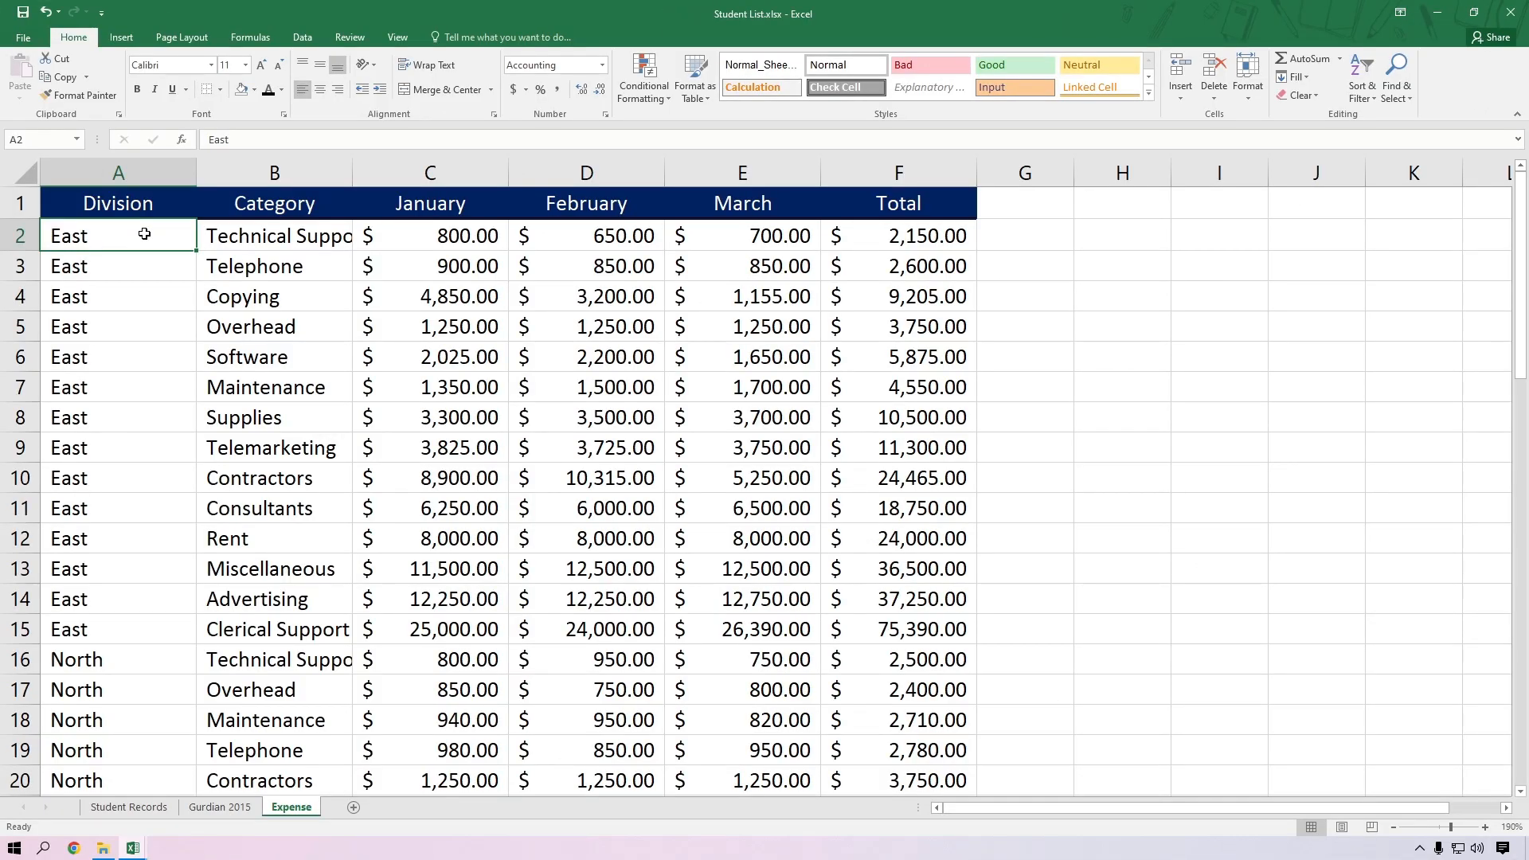
double_click(352, 172)
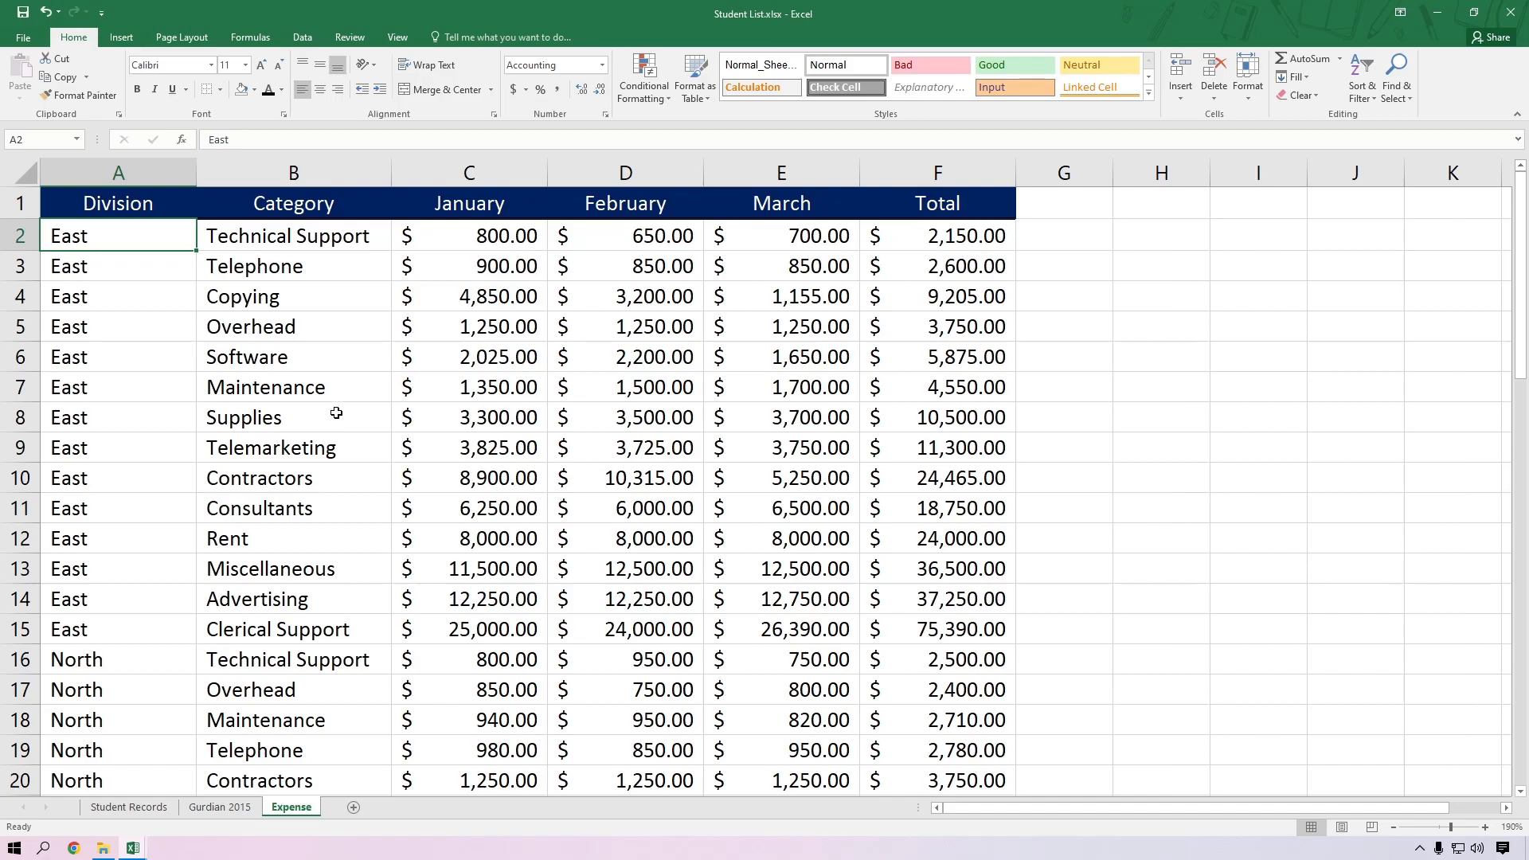
Step: Review the expense list down to its last row and check the Total formulas of East's Telephone and Supplies rows
scroll(336, 413, down, 18)
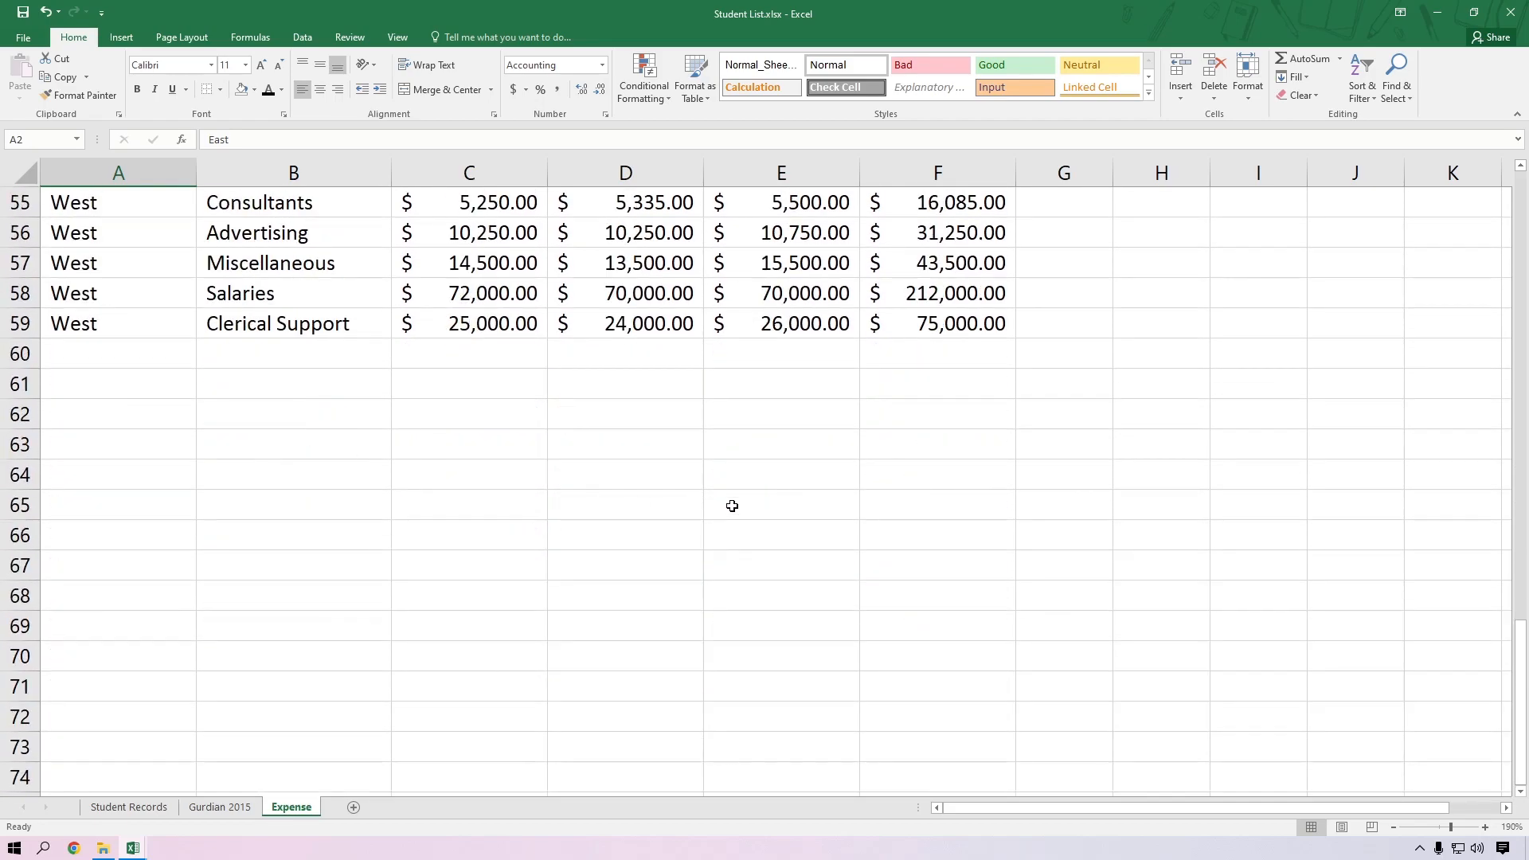
scroll(1012, 504, up, 18)
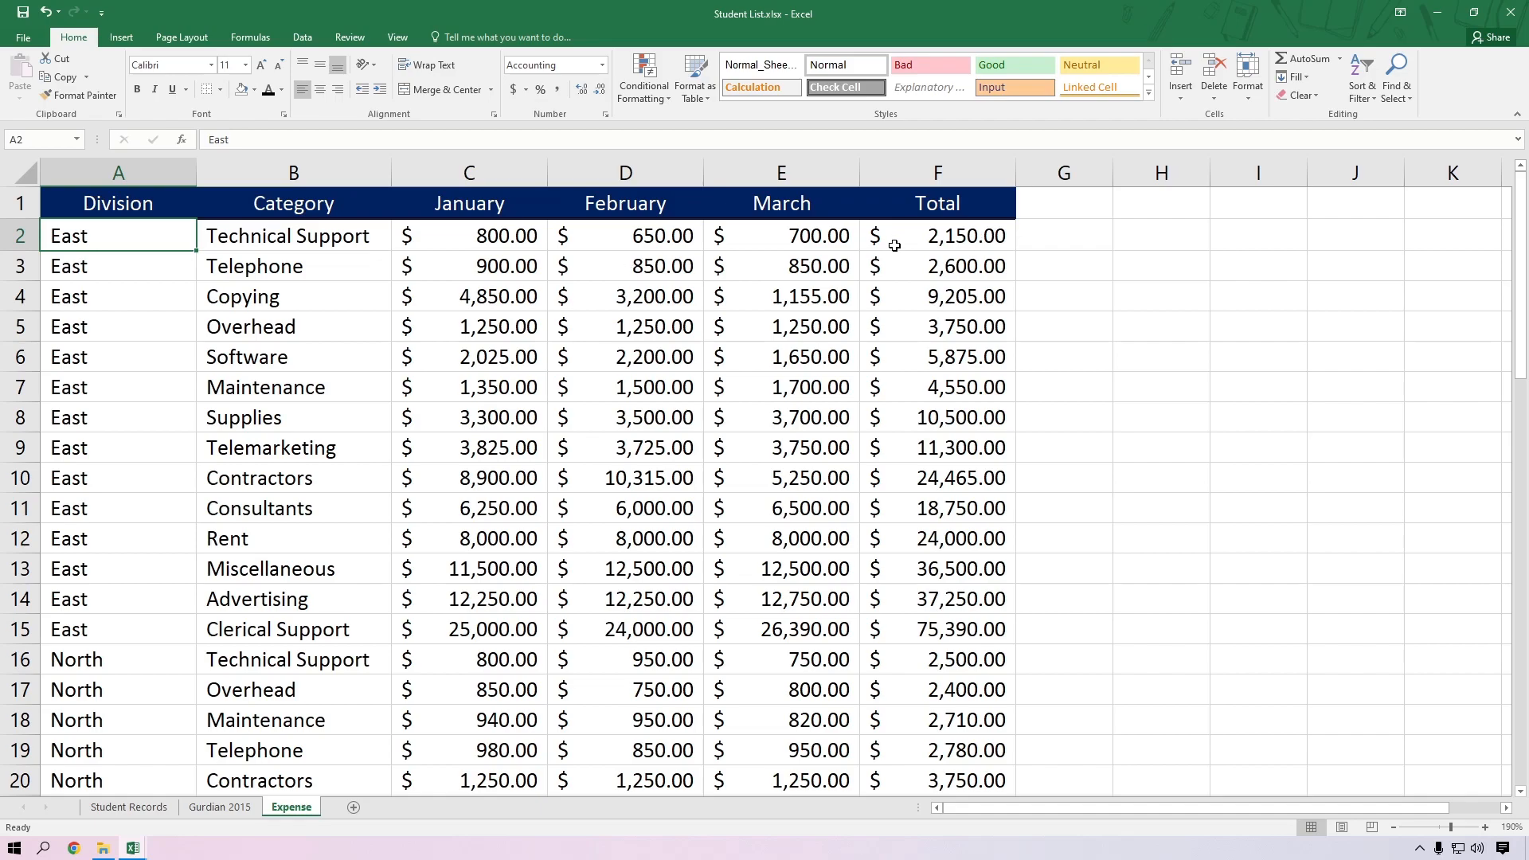
click(955, 263)
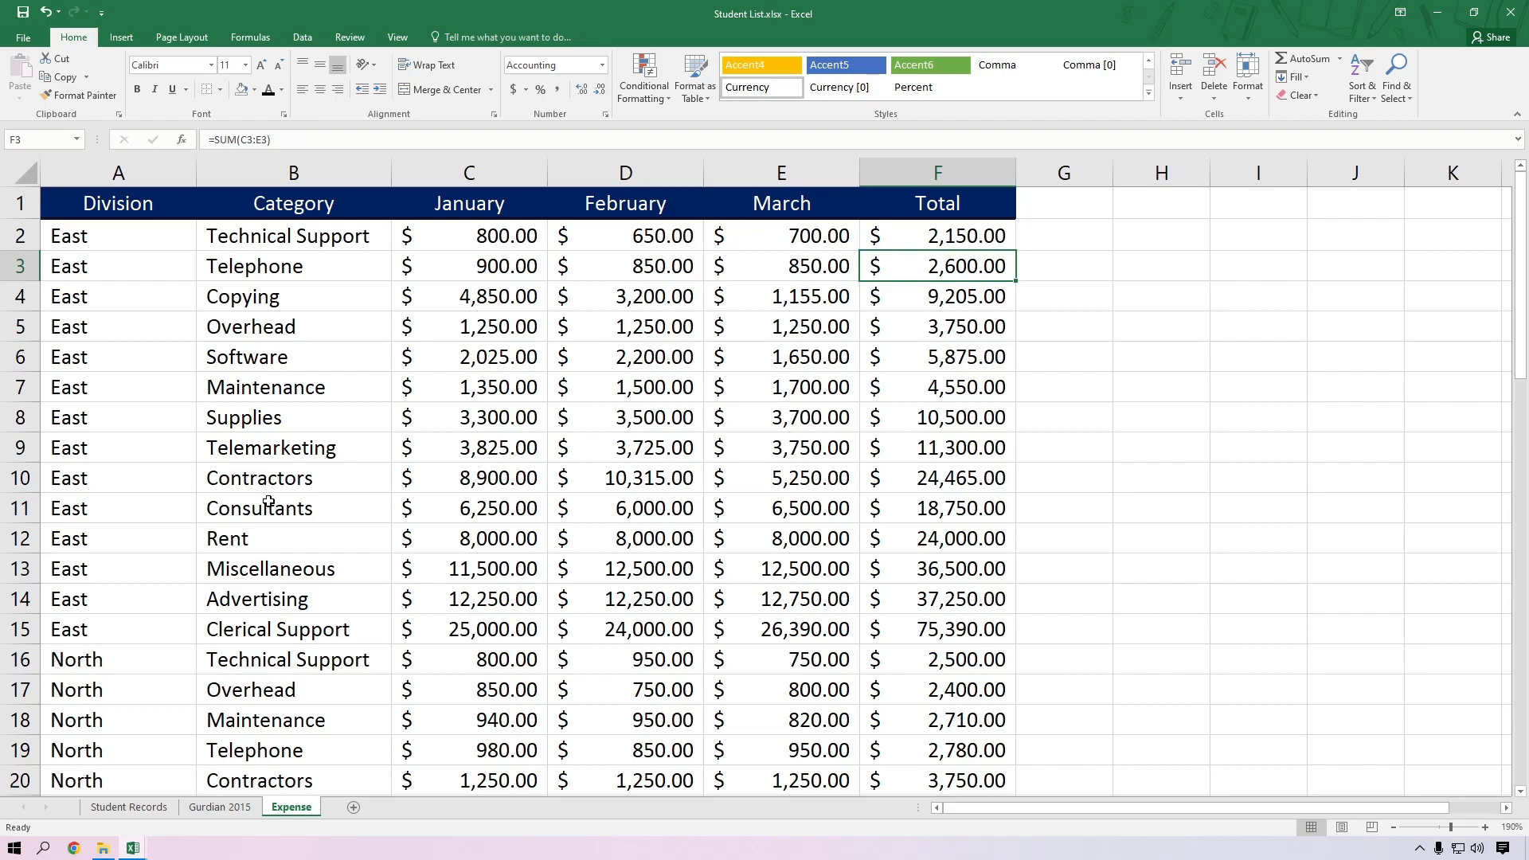
click(304, 420)
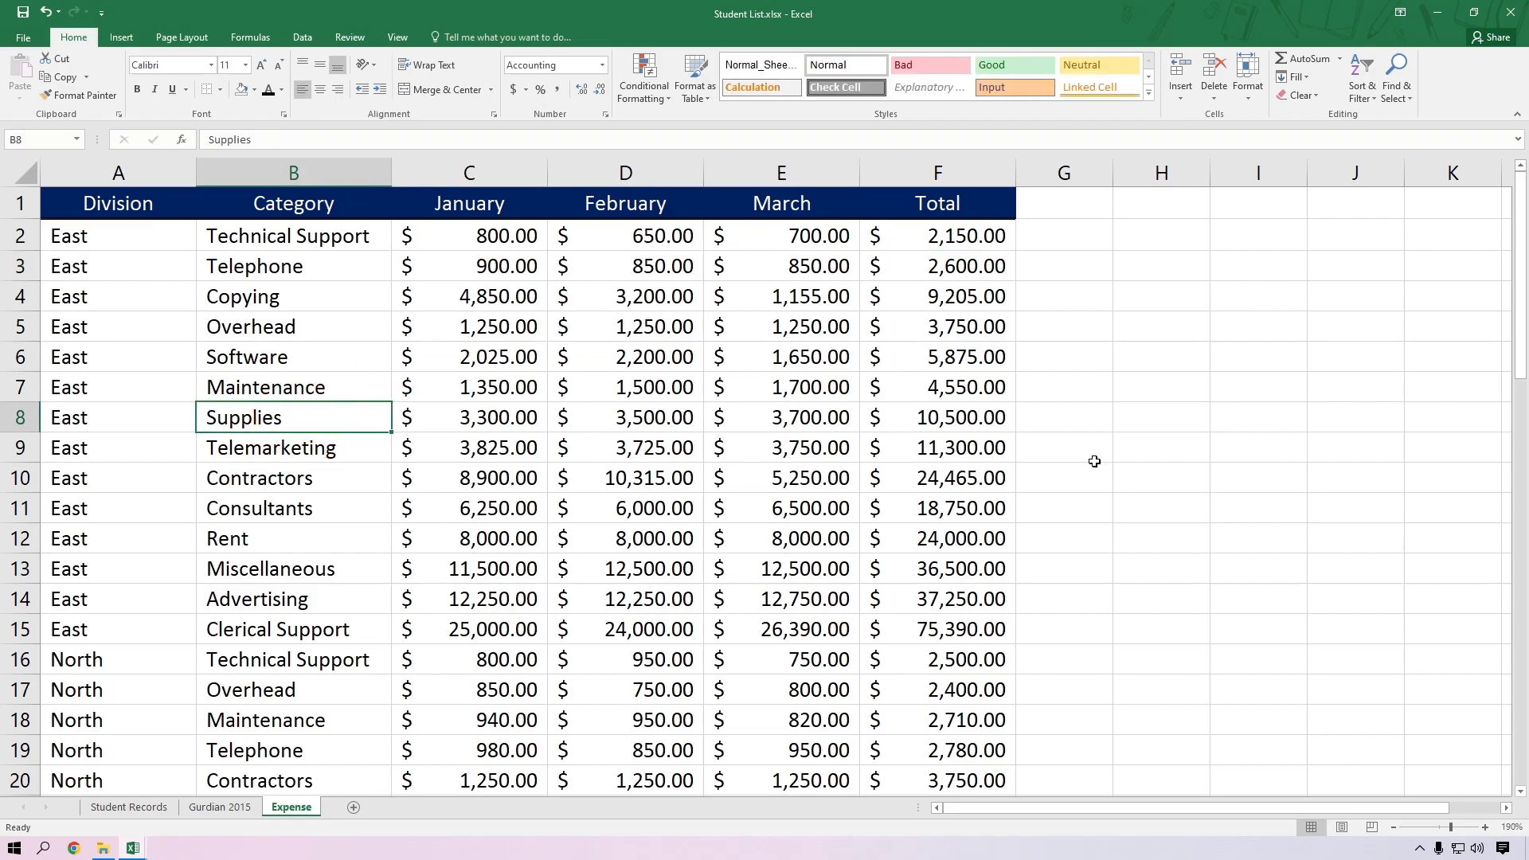
click(960, 426)
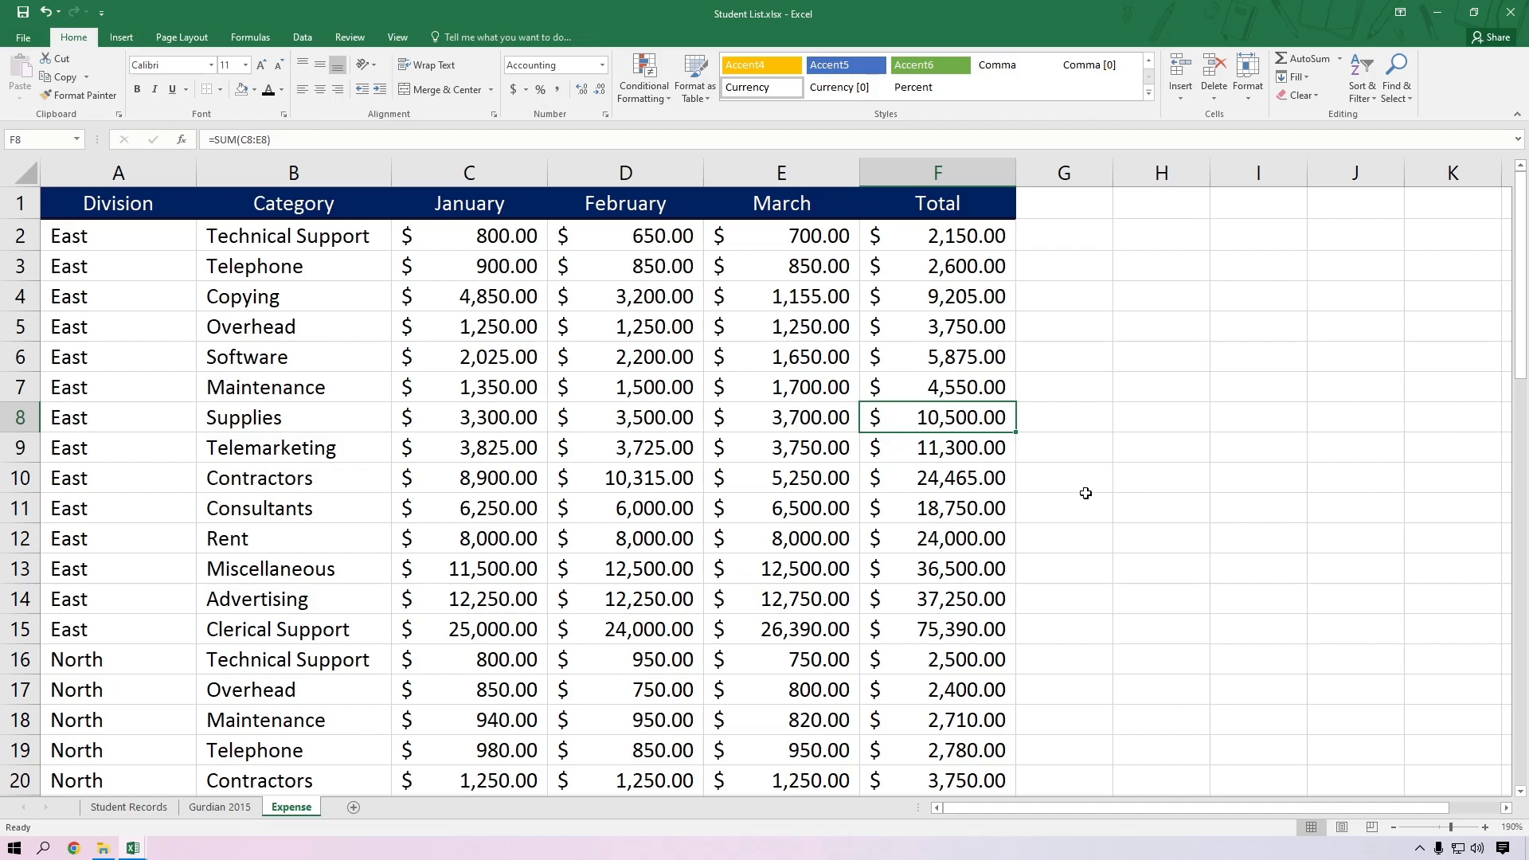
click(1137, 420)
text(=sum)
key(BackSpace)
key(BackSpace)
key(BackSpace)
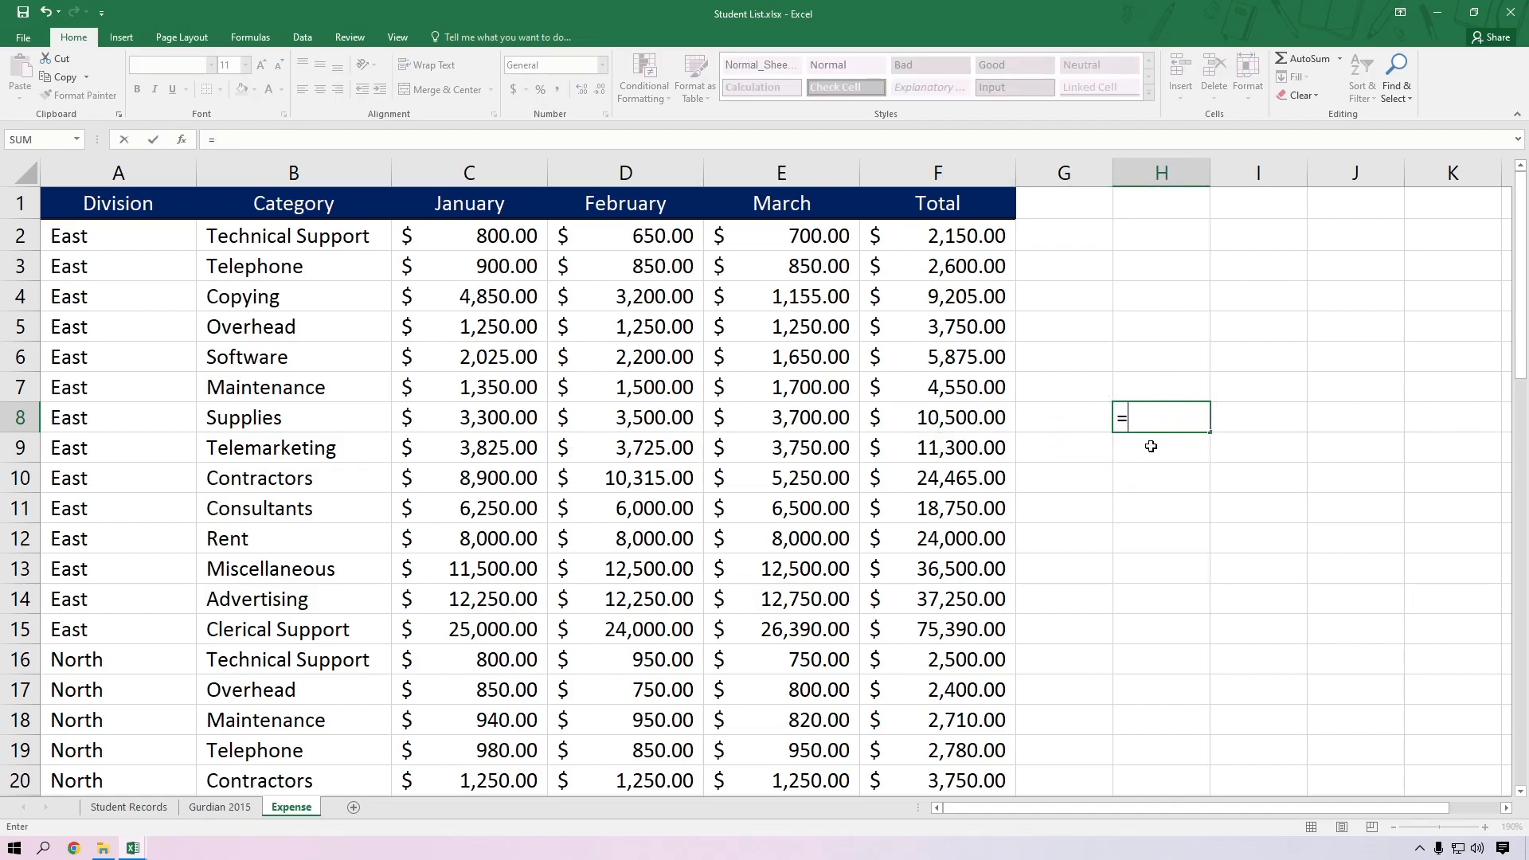
key(BackSpace)
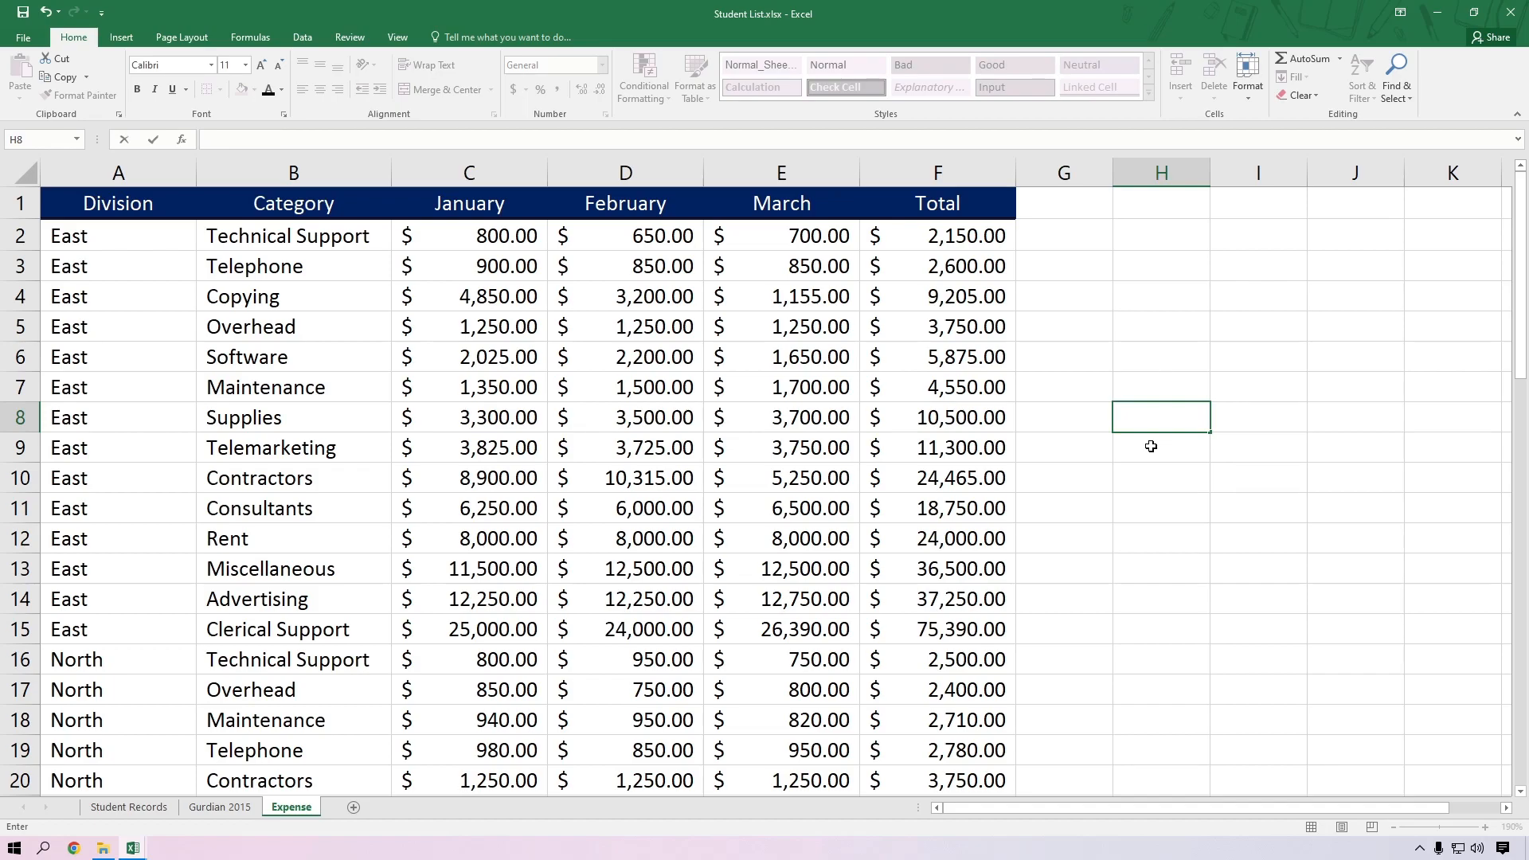
Step: Set up a criteria table with the headings Category in H6 and Total in I6, and Supplies as the category in H7
click(1135, 350)
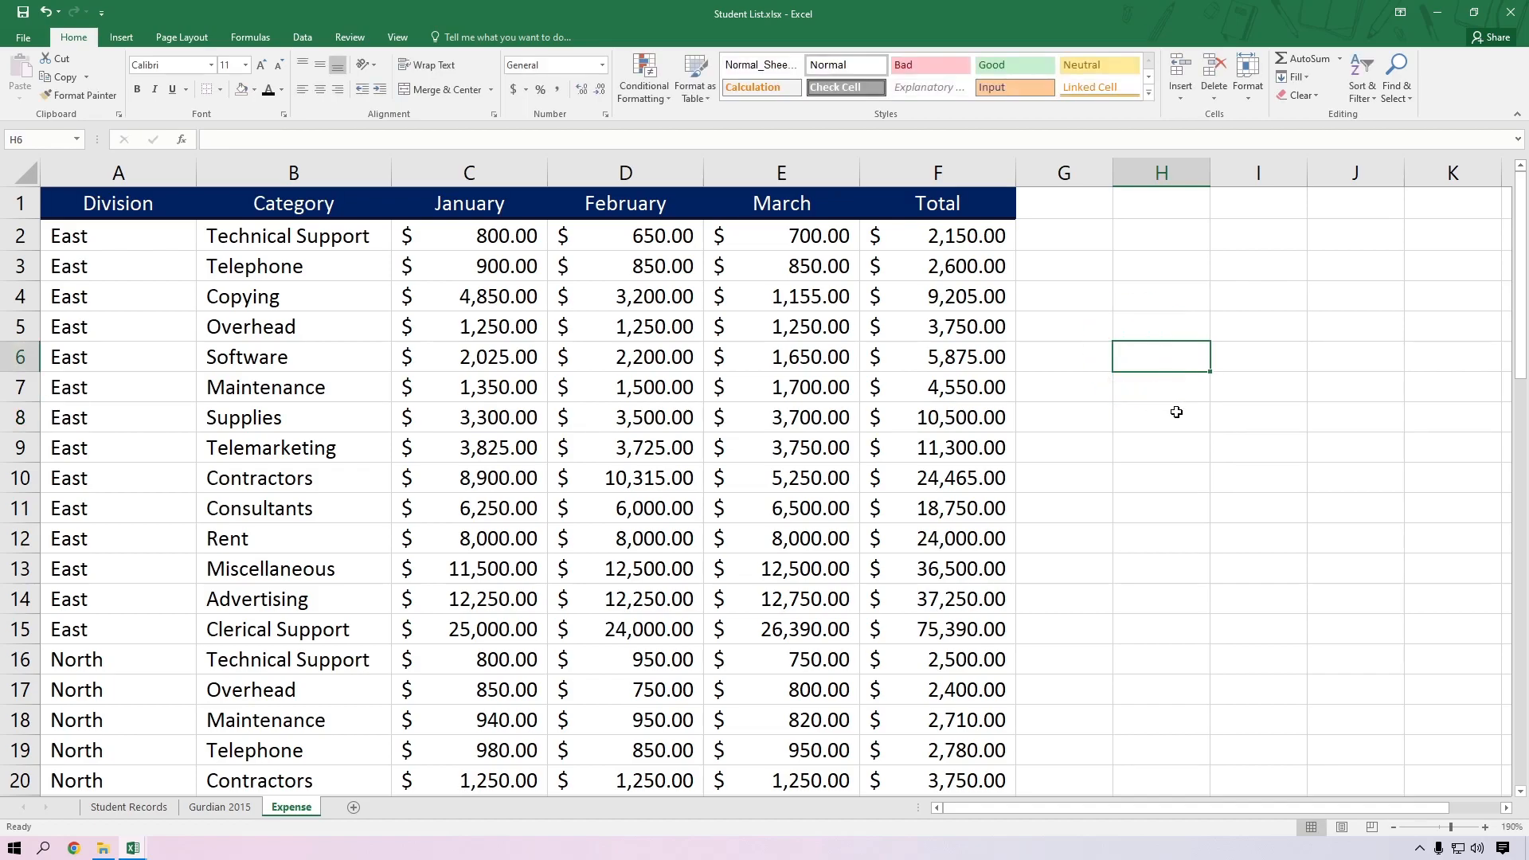
text(C)
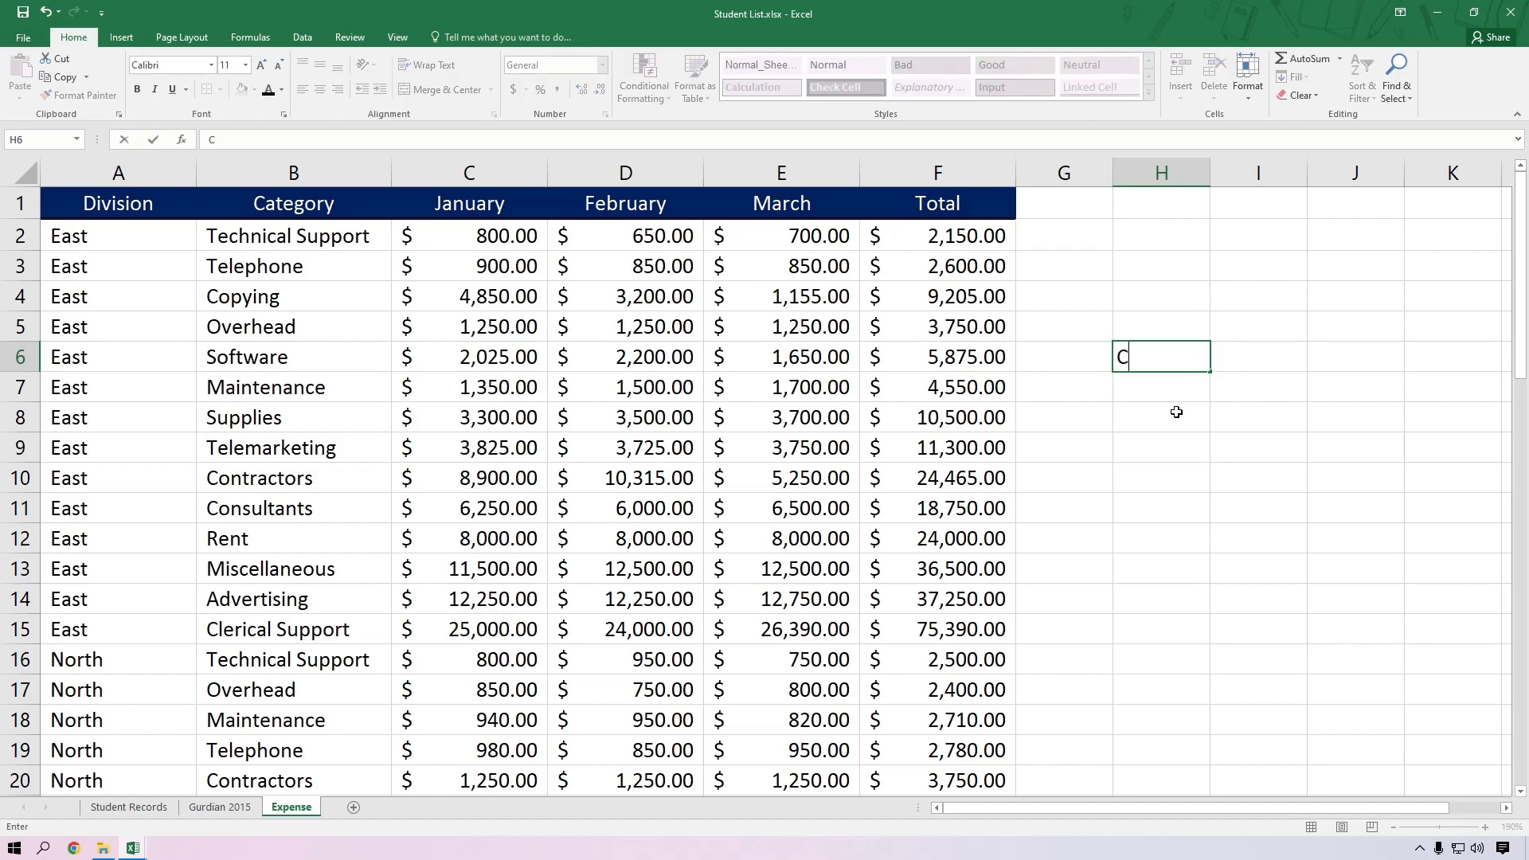
text(ategory)
key(Return)
text(Supplies)
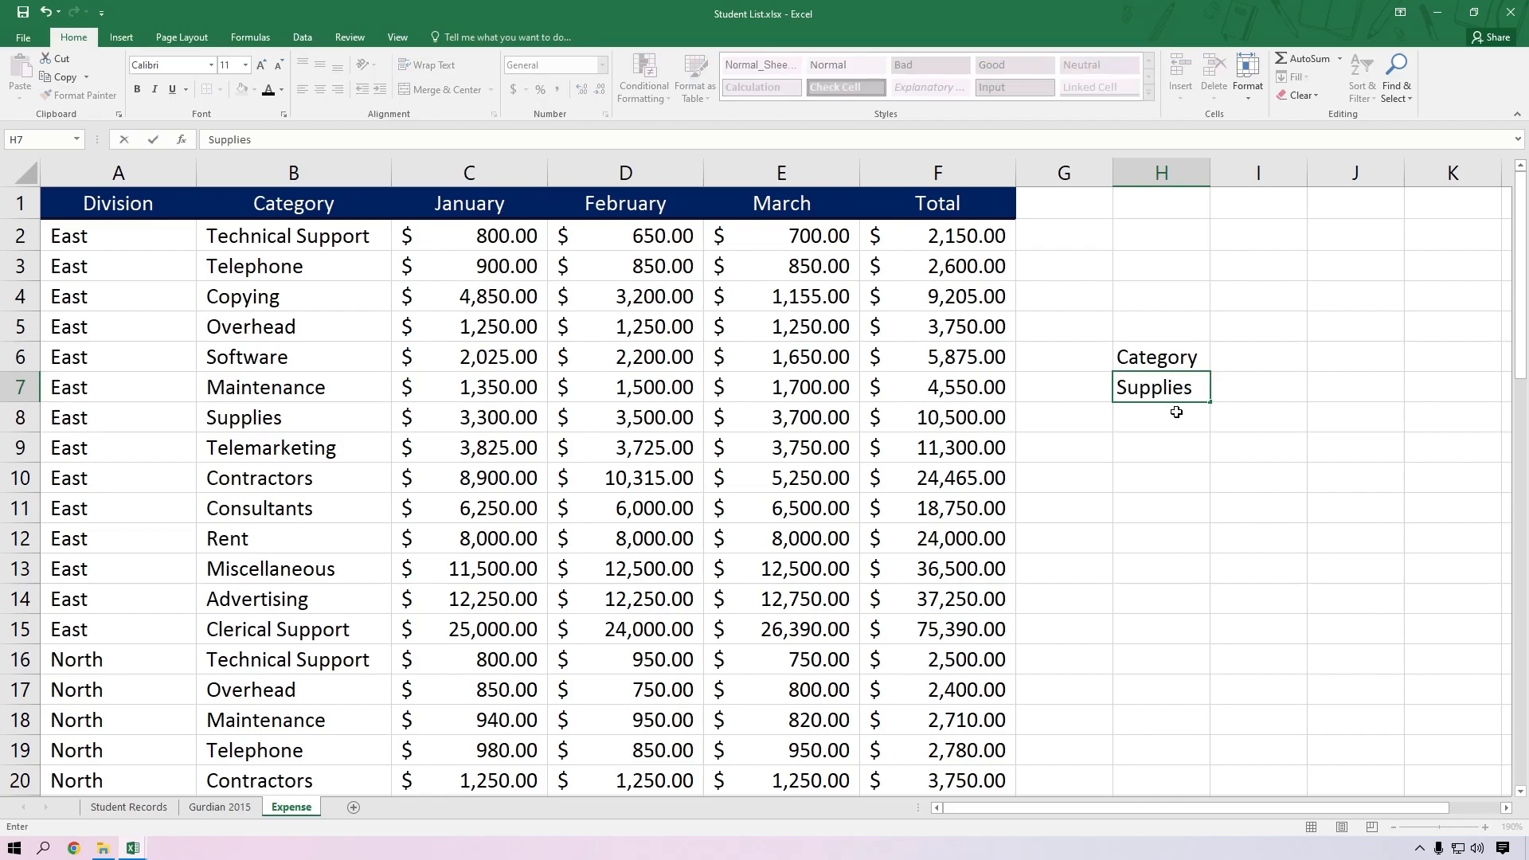
key(Tab)
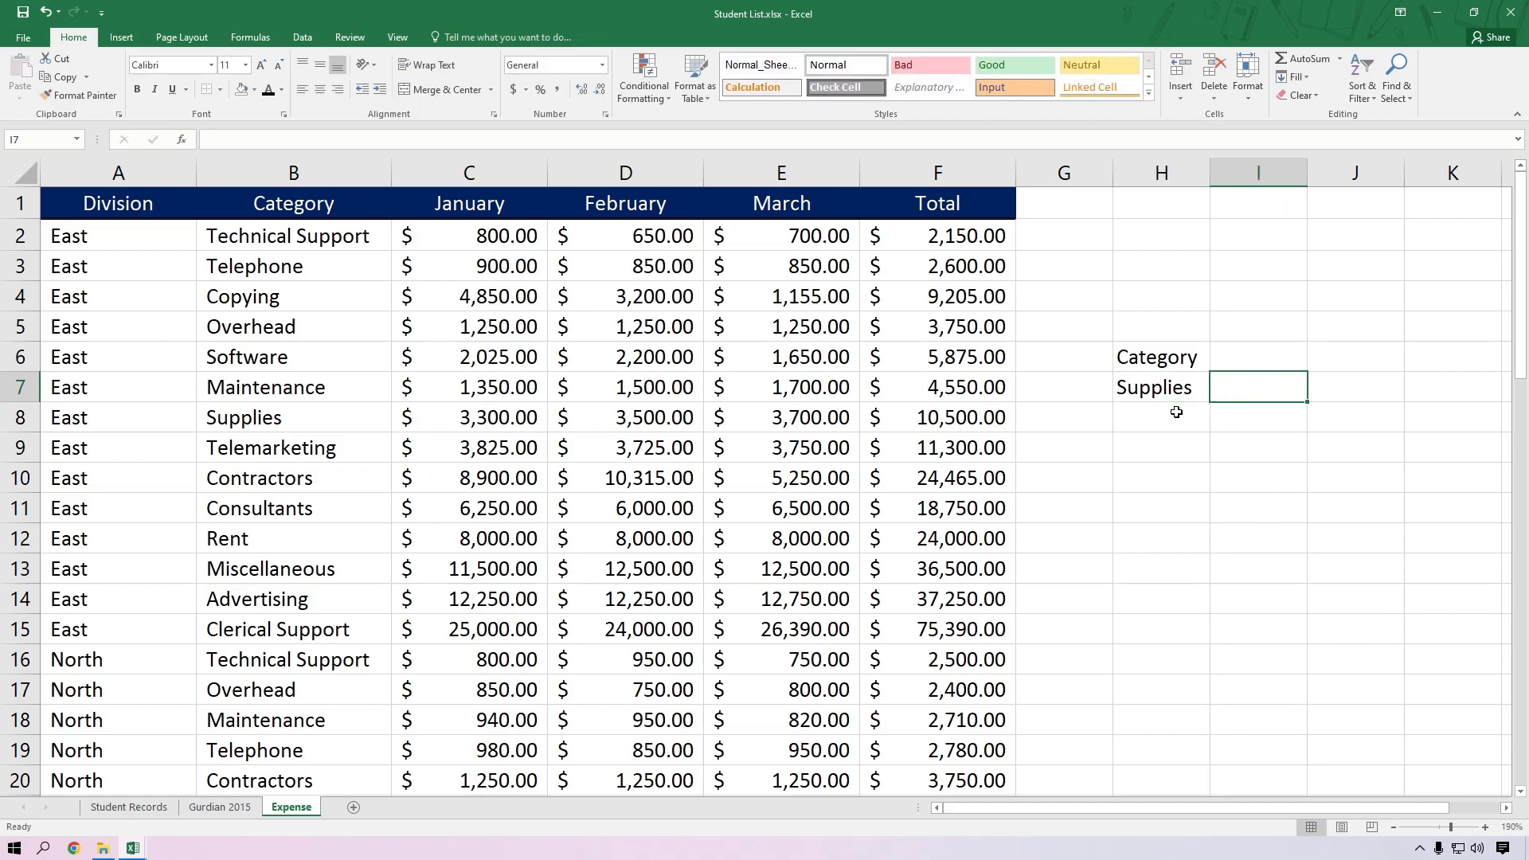
key(Up)
text(Total)
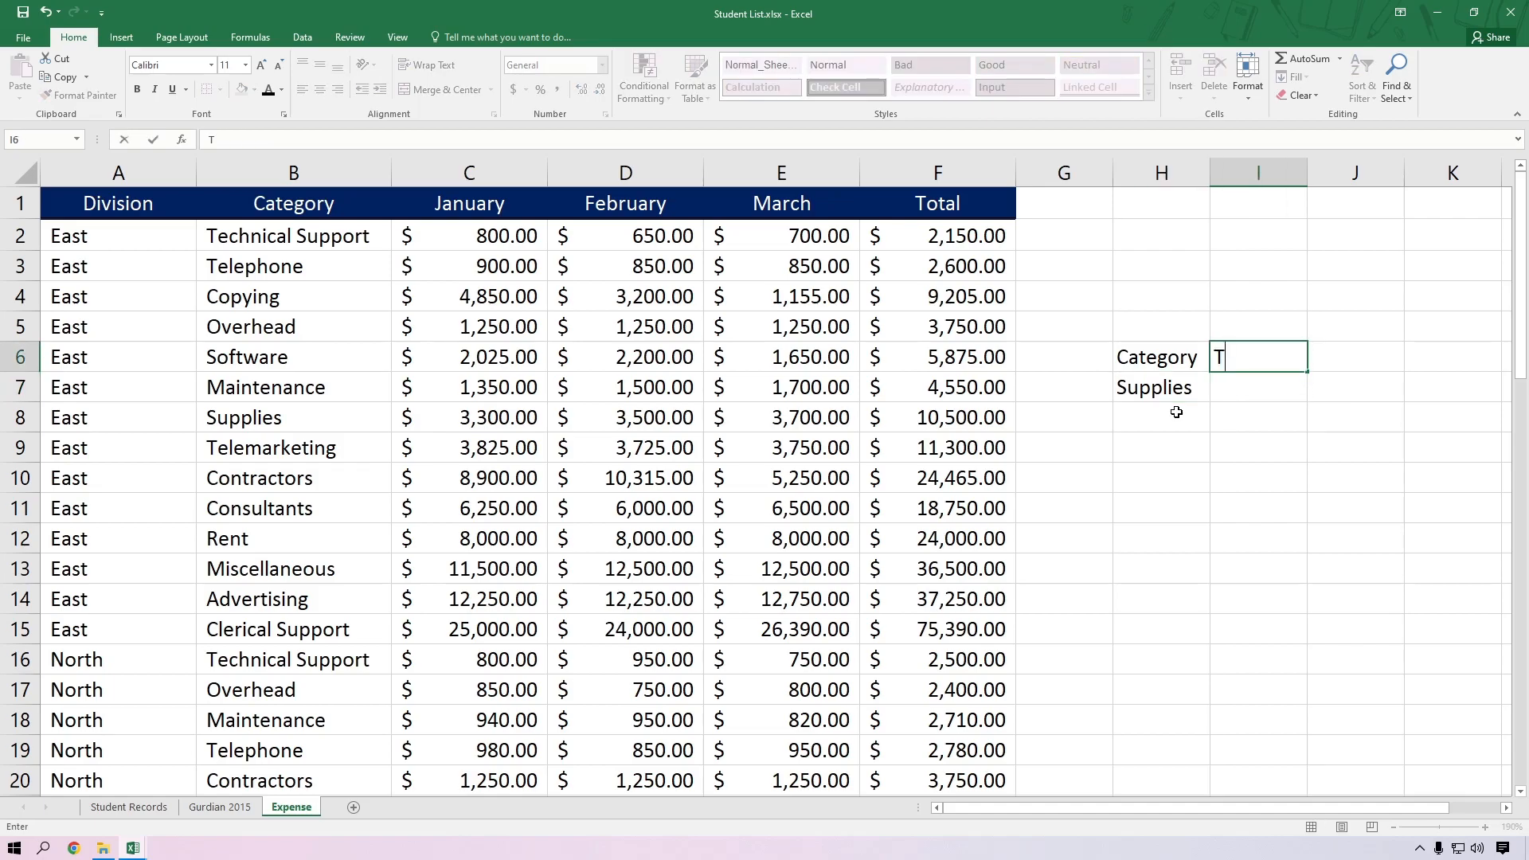
key(Return)
Step: Give the heading cells H6:I6 a dark blue fill and white text
drag(1177, 362, 1235, 348)
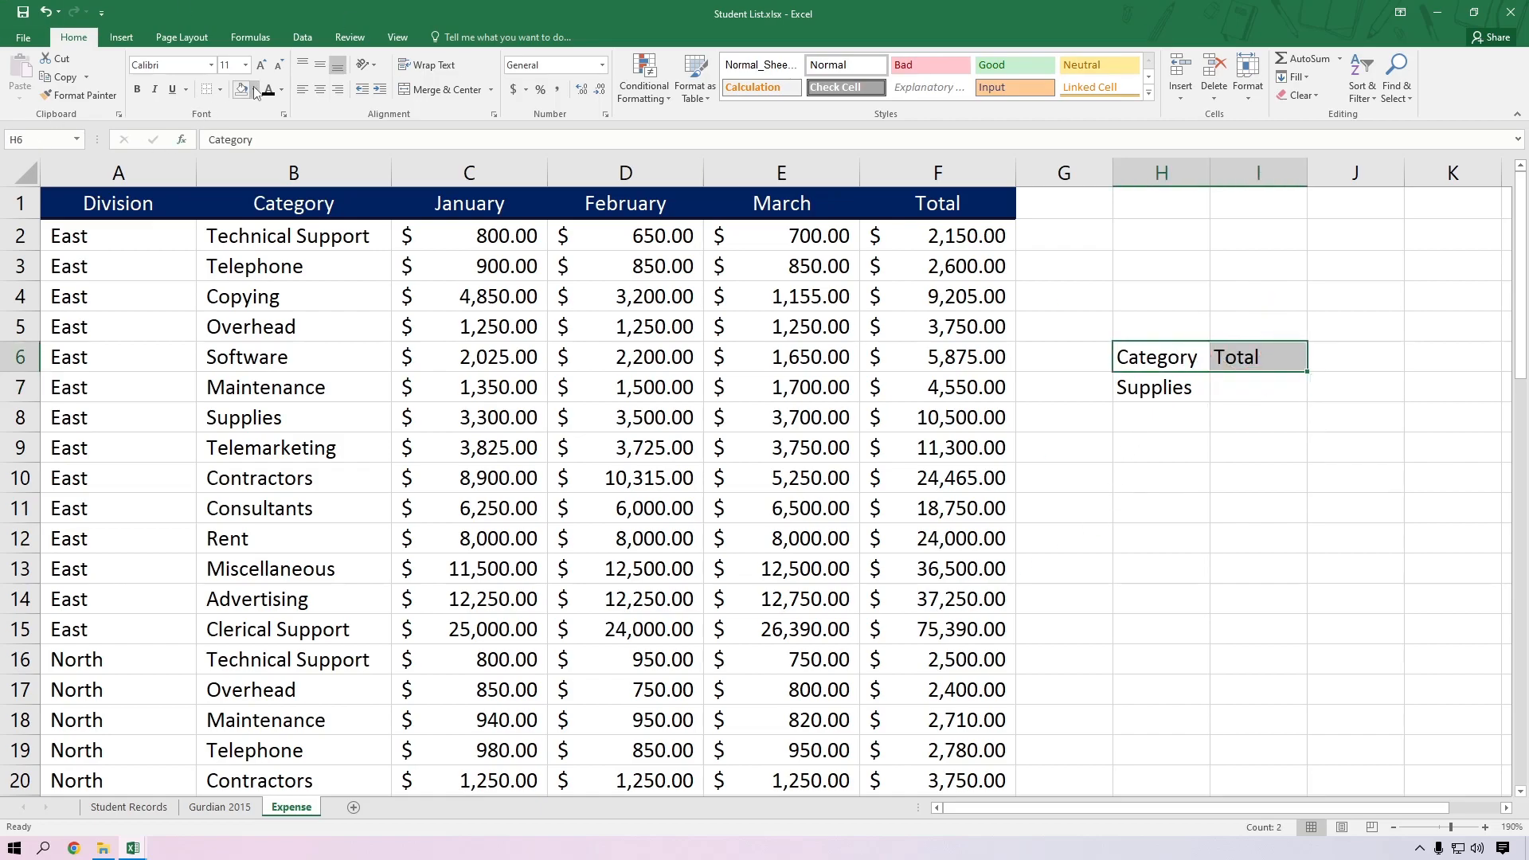
click(255, 91)
click(352, 220)
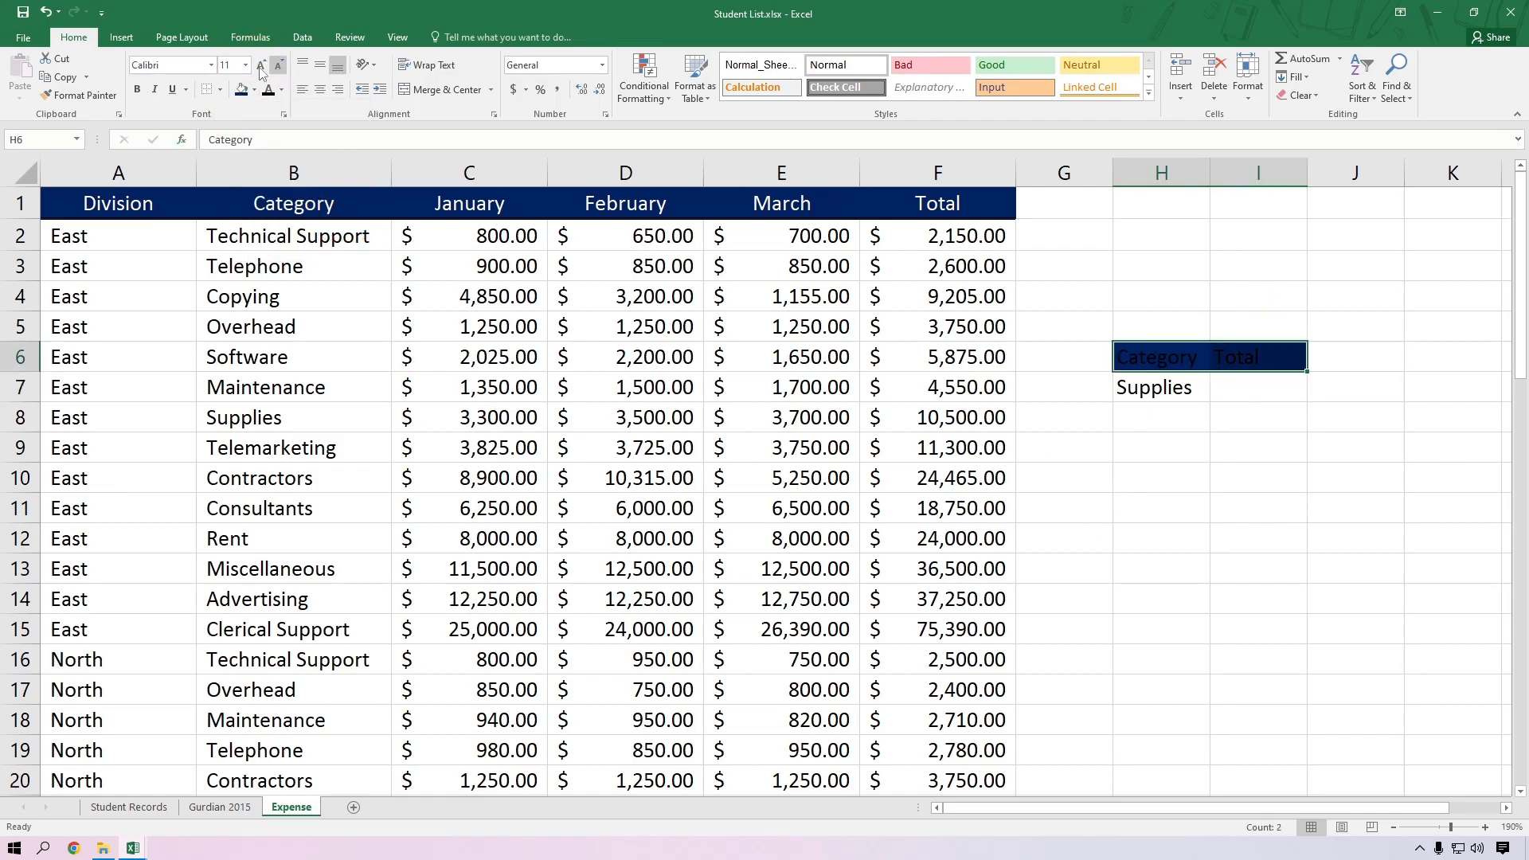
click(281, 90)
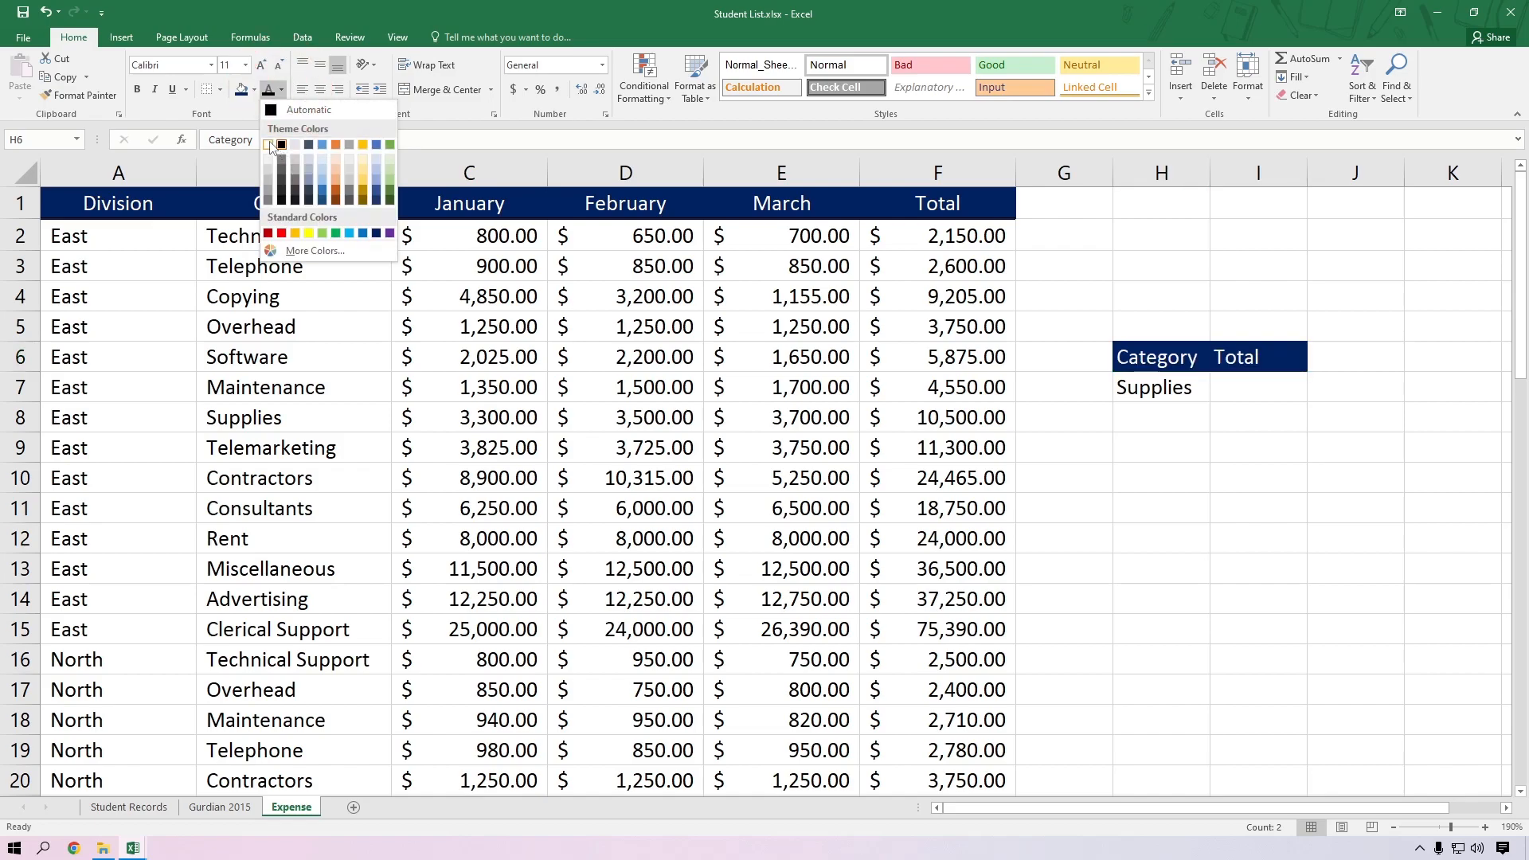
click(270, 146)
Step: Apply a bottom double border to the heading cells H6:I6
click(220, 89)
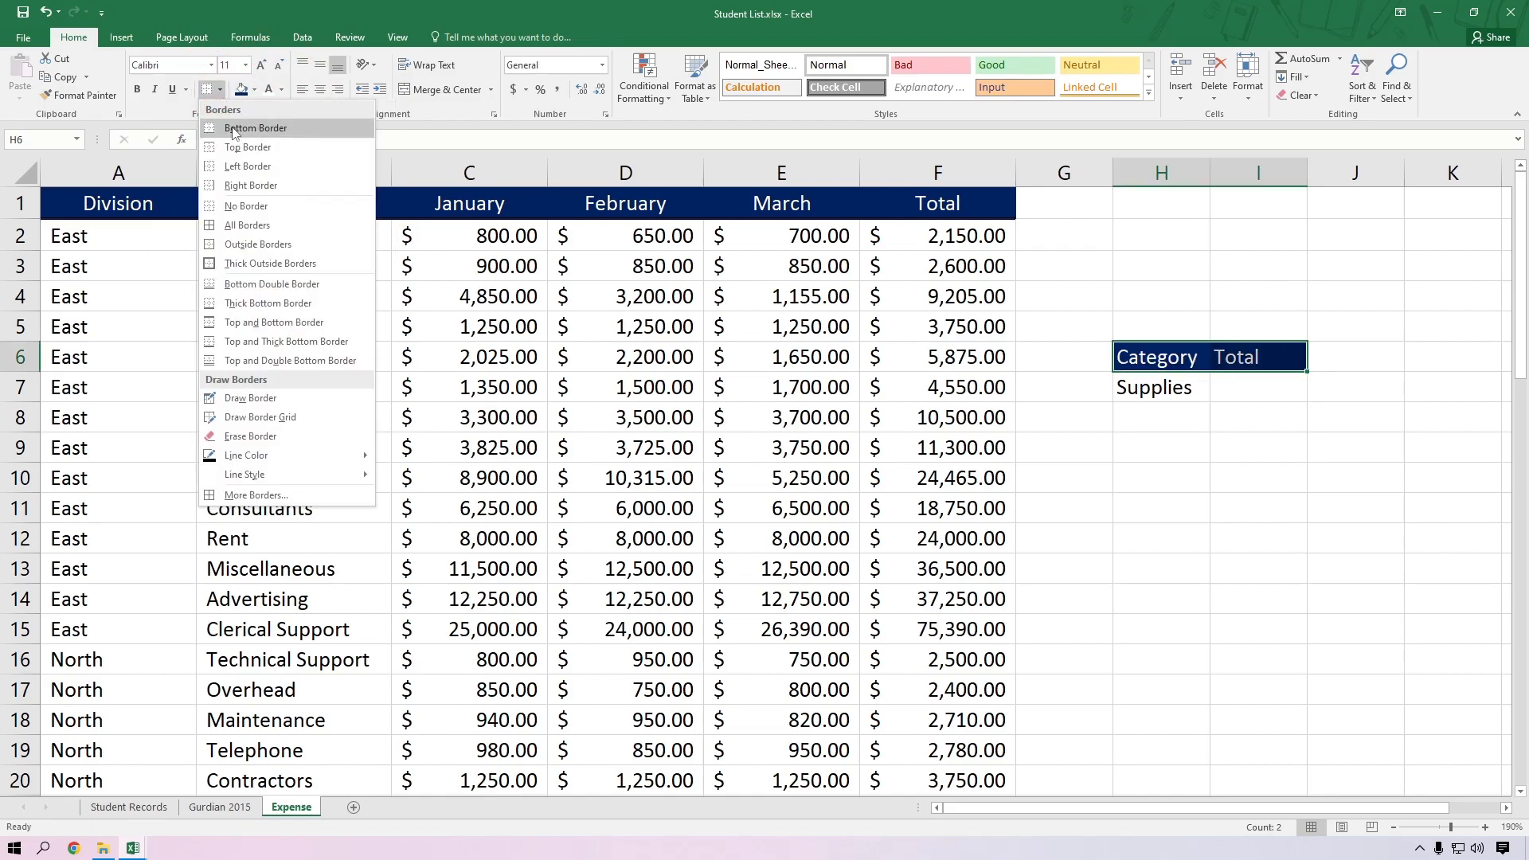
click(263, 284)
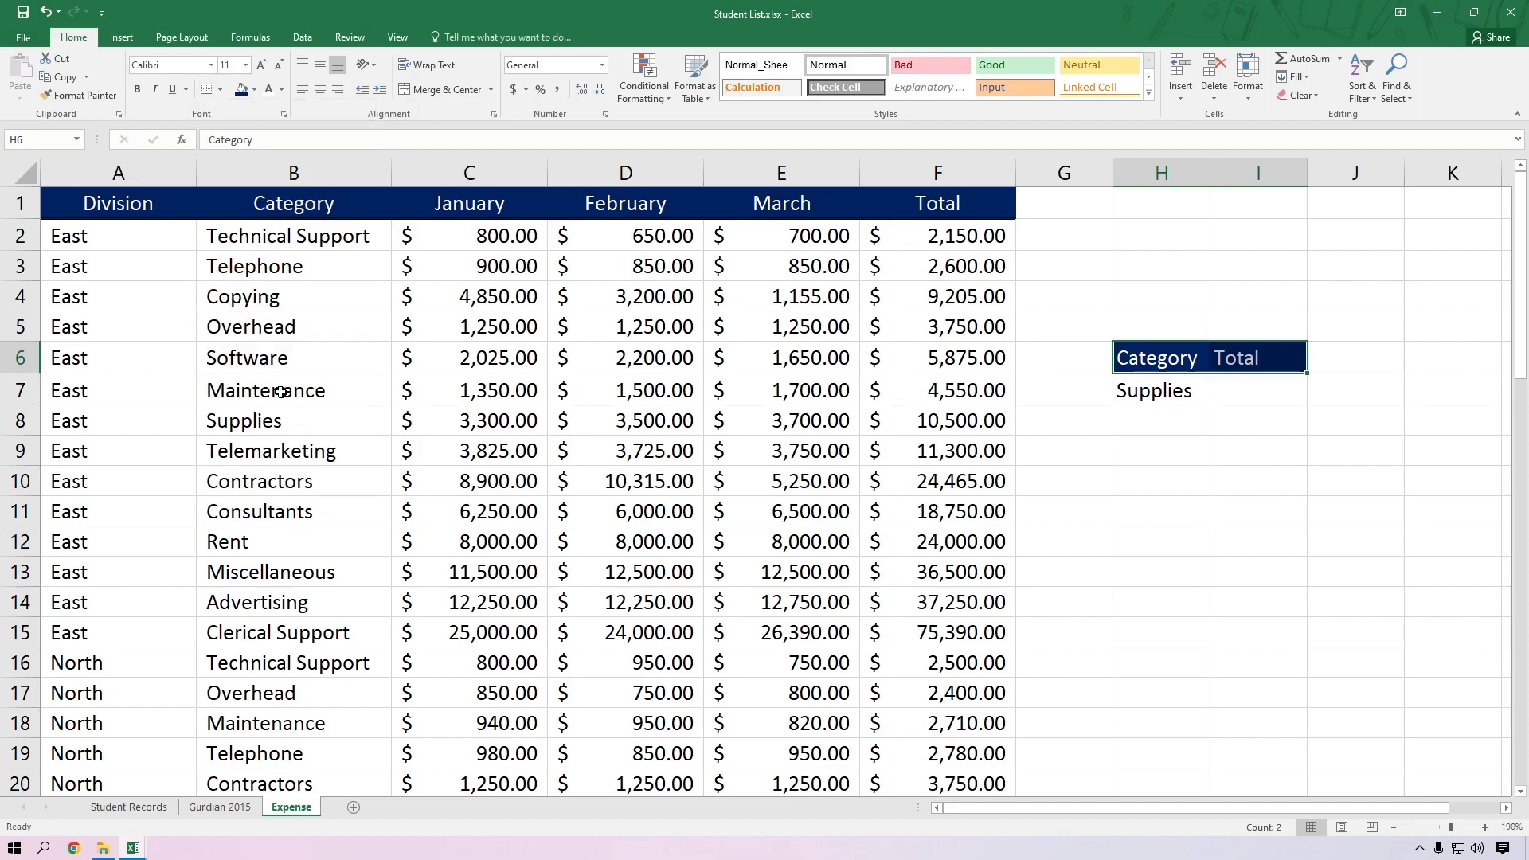
click(1147, 433)
Step: Center the contents of H6:I7 horizontally and widen column H
drag(1144, 359, 1254, 397)
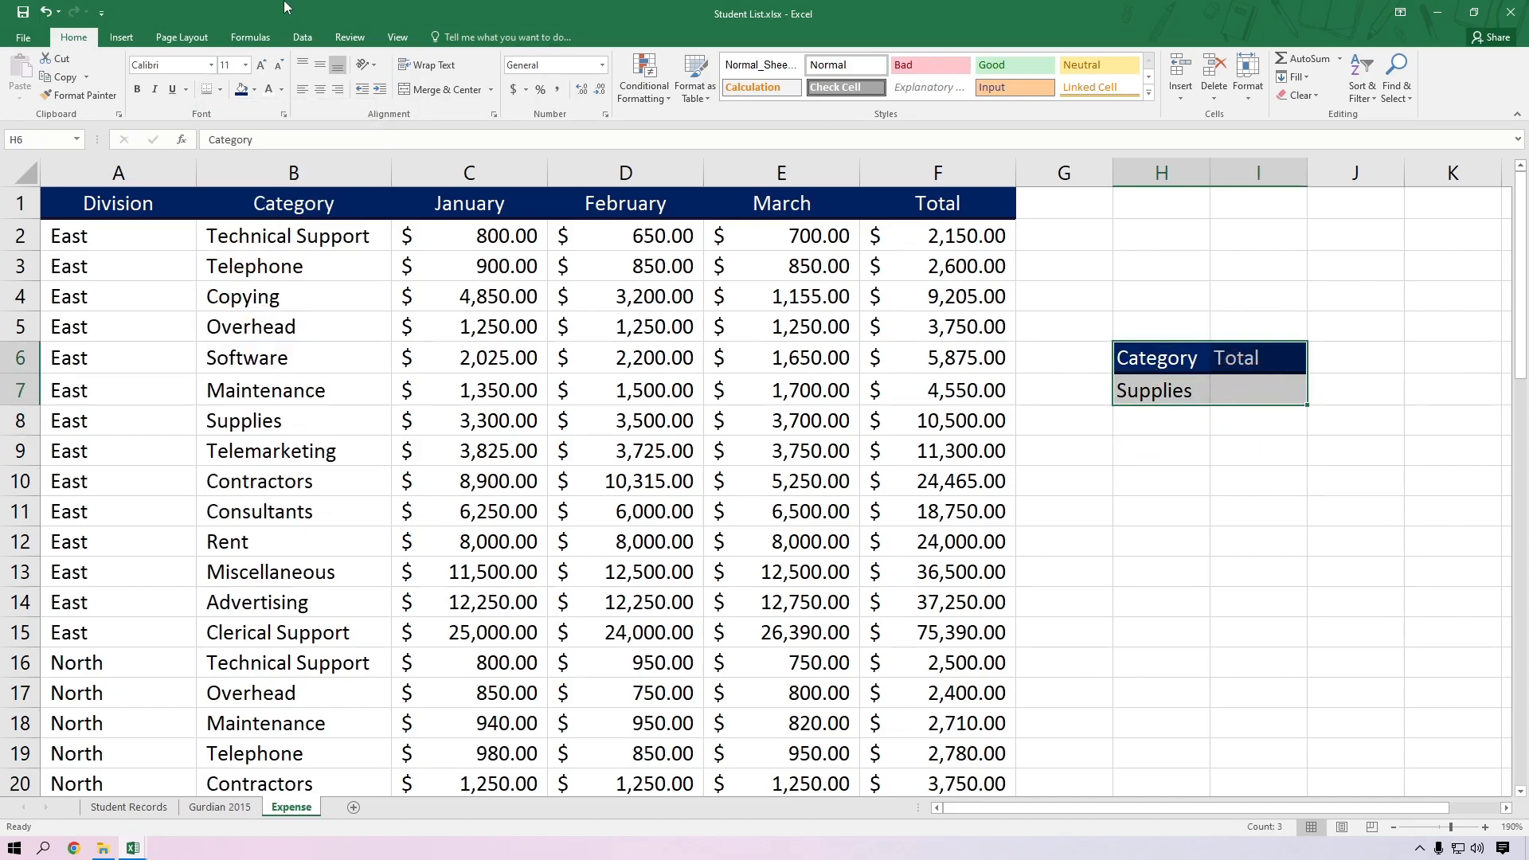
click(320, 90)
click(1331, 529)
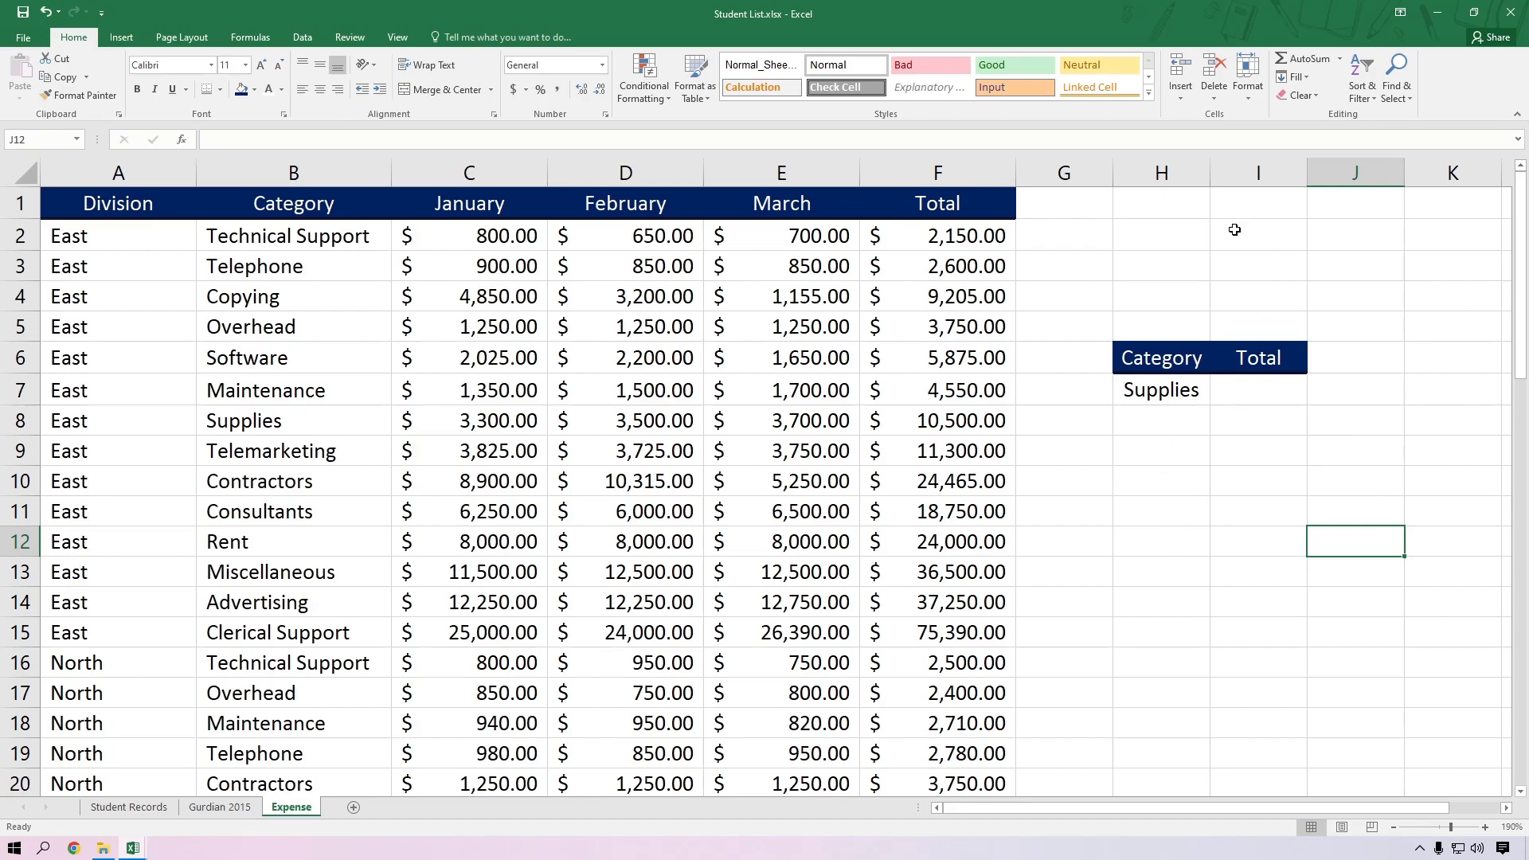
drag(1211, 172, 1244, 172)
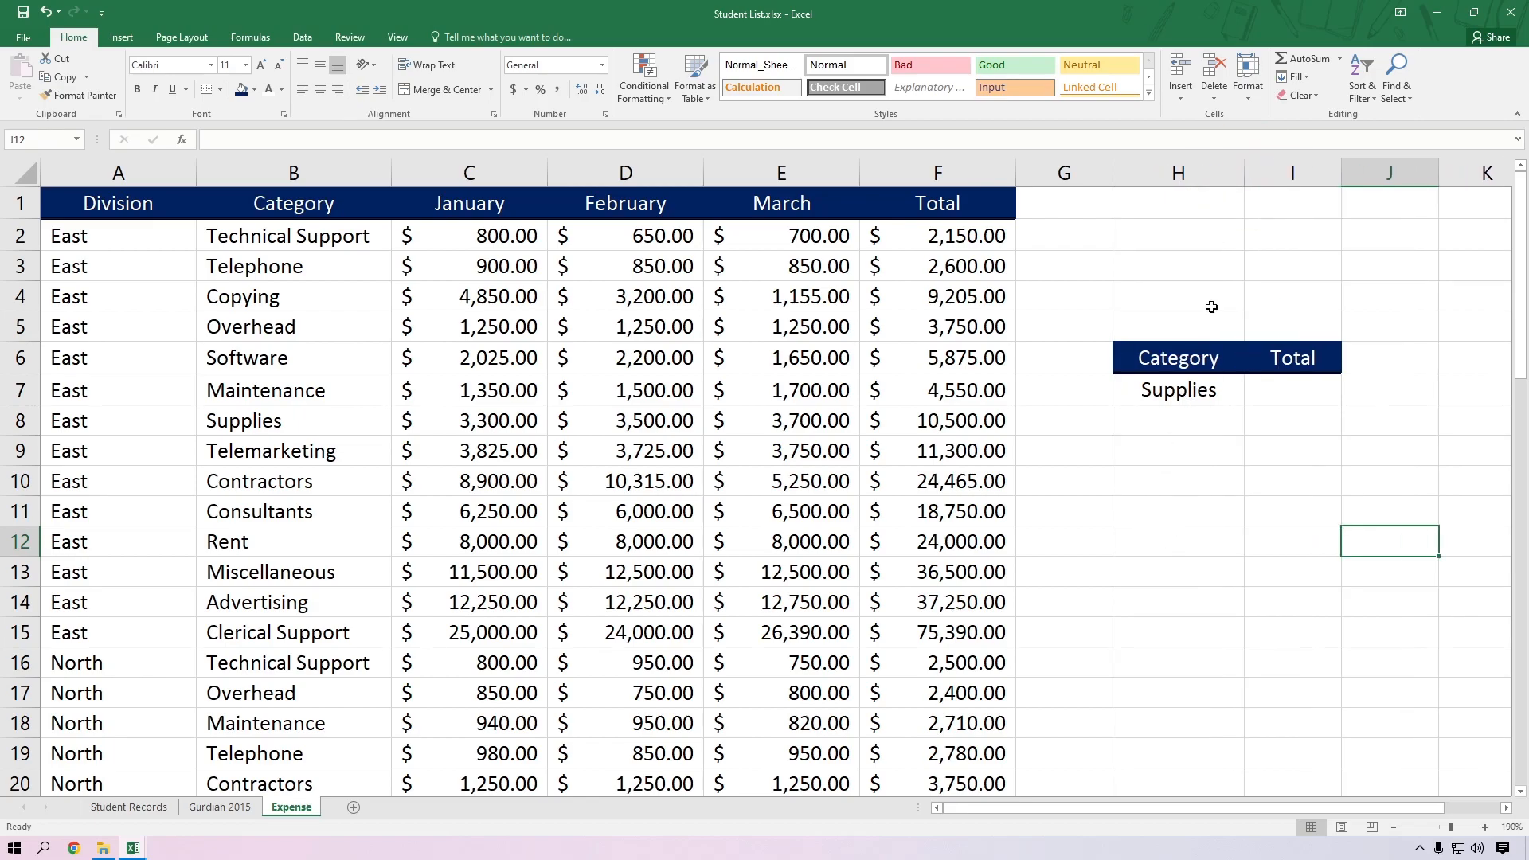
Step: Search for the dsum function and insert DSUM into cell I7, under the Total heading
click(1277, 398)
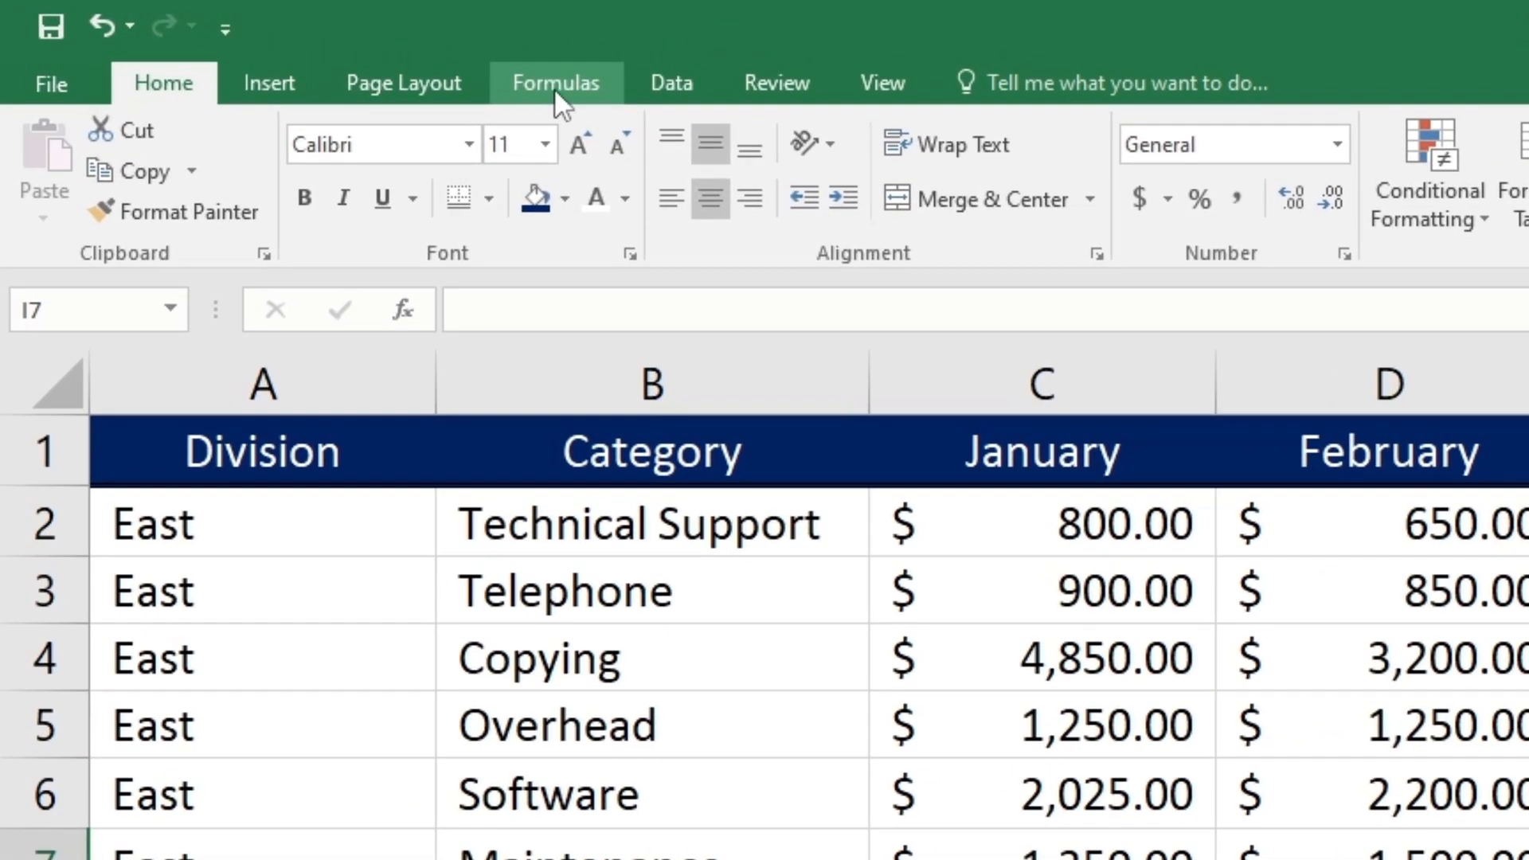
click(420, 63)
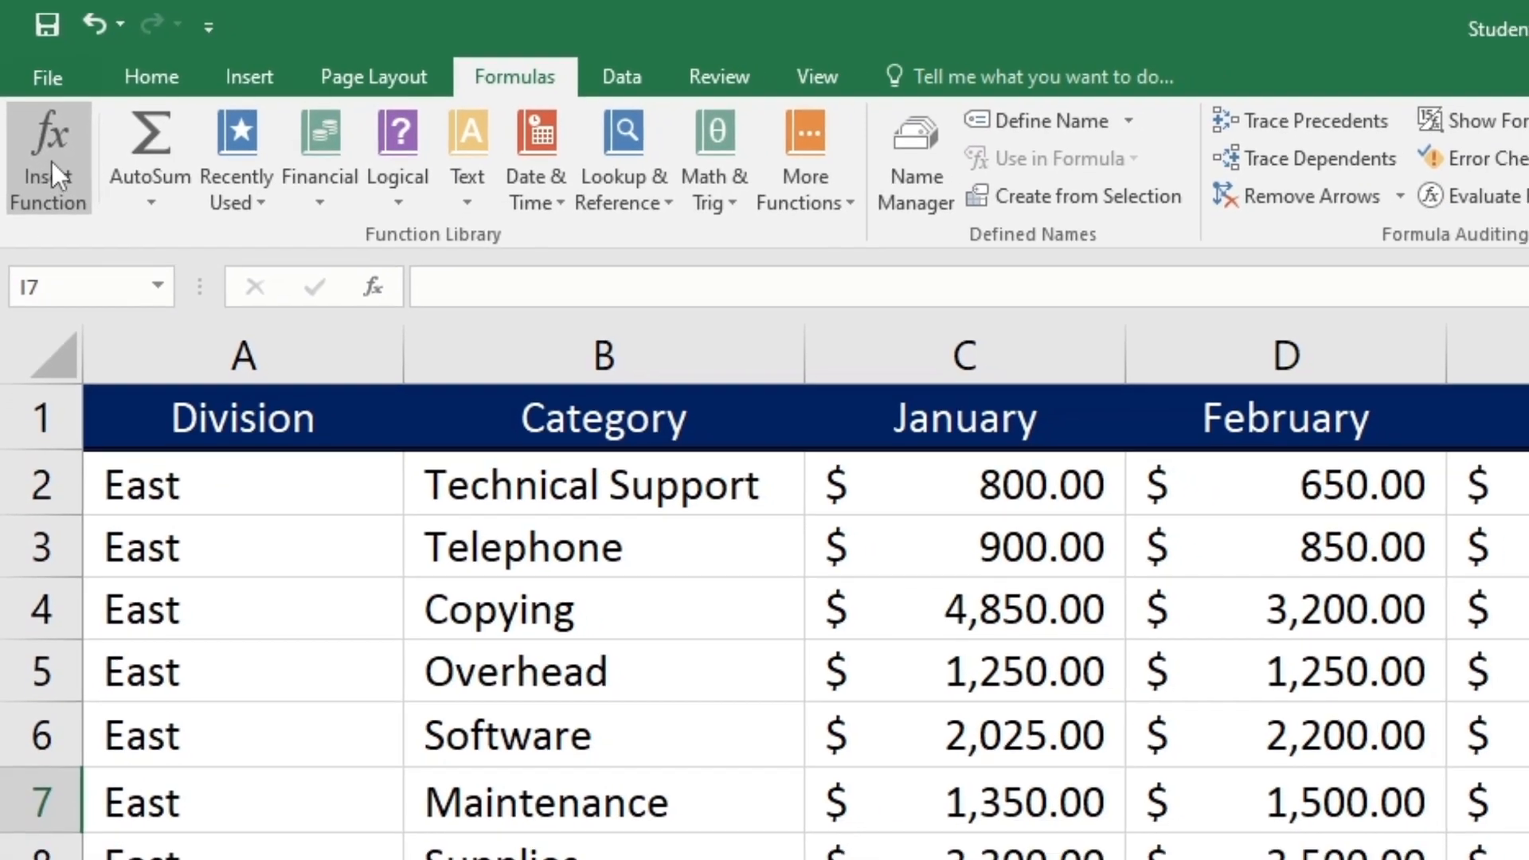
click(51, 150)
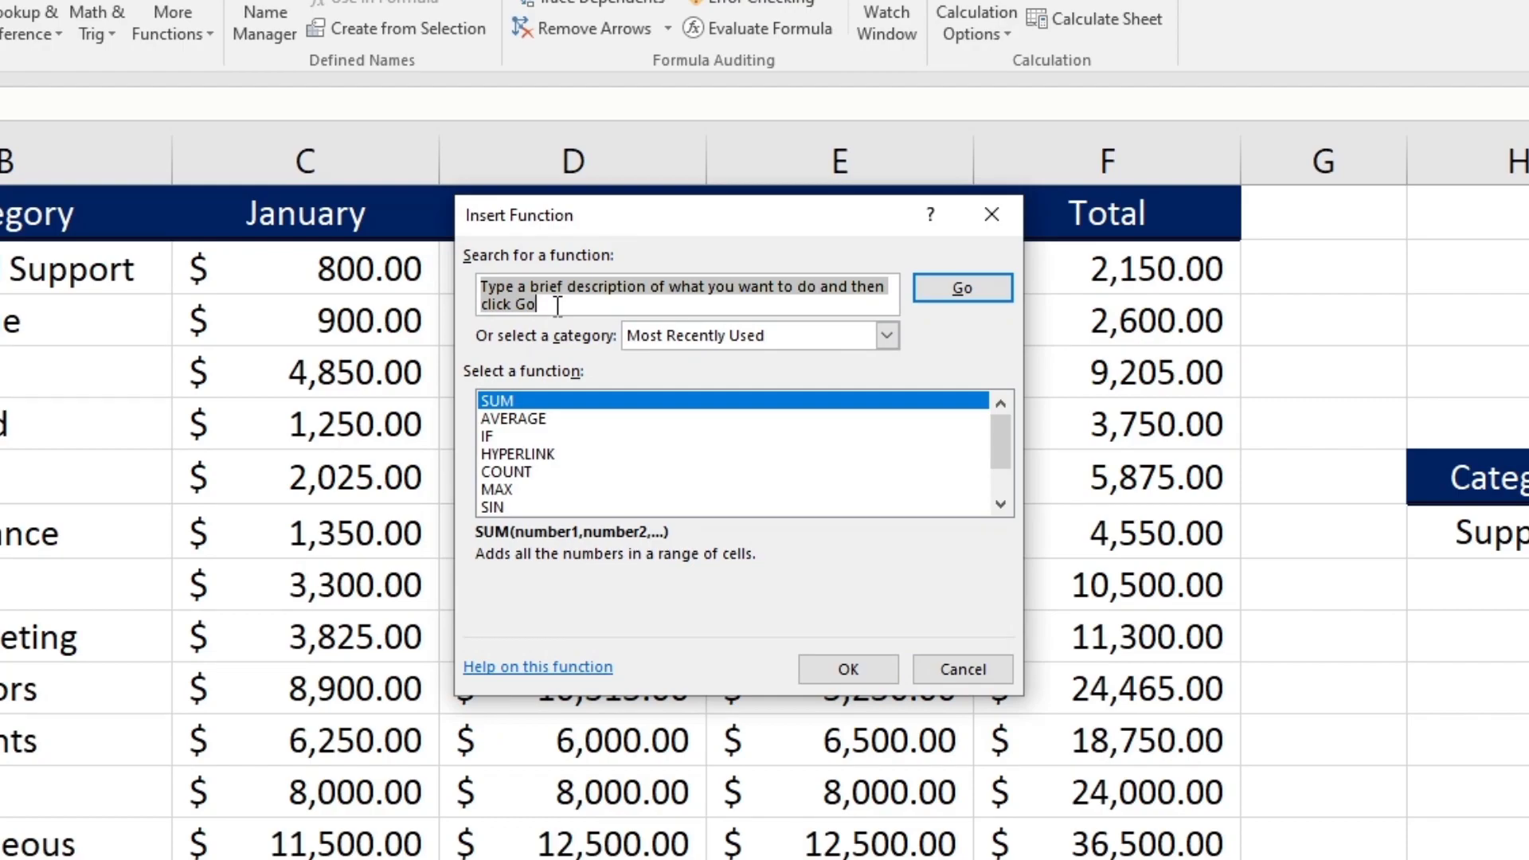
text(dsum)
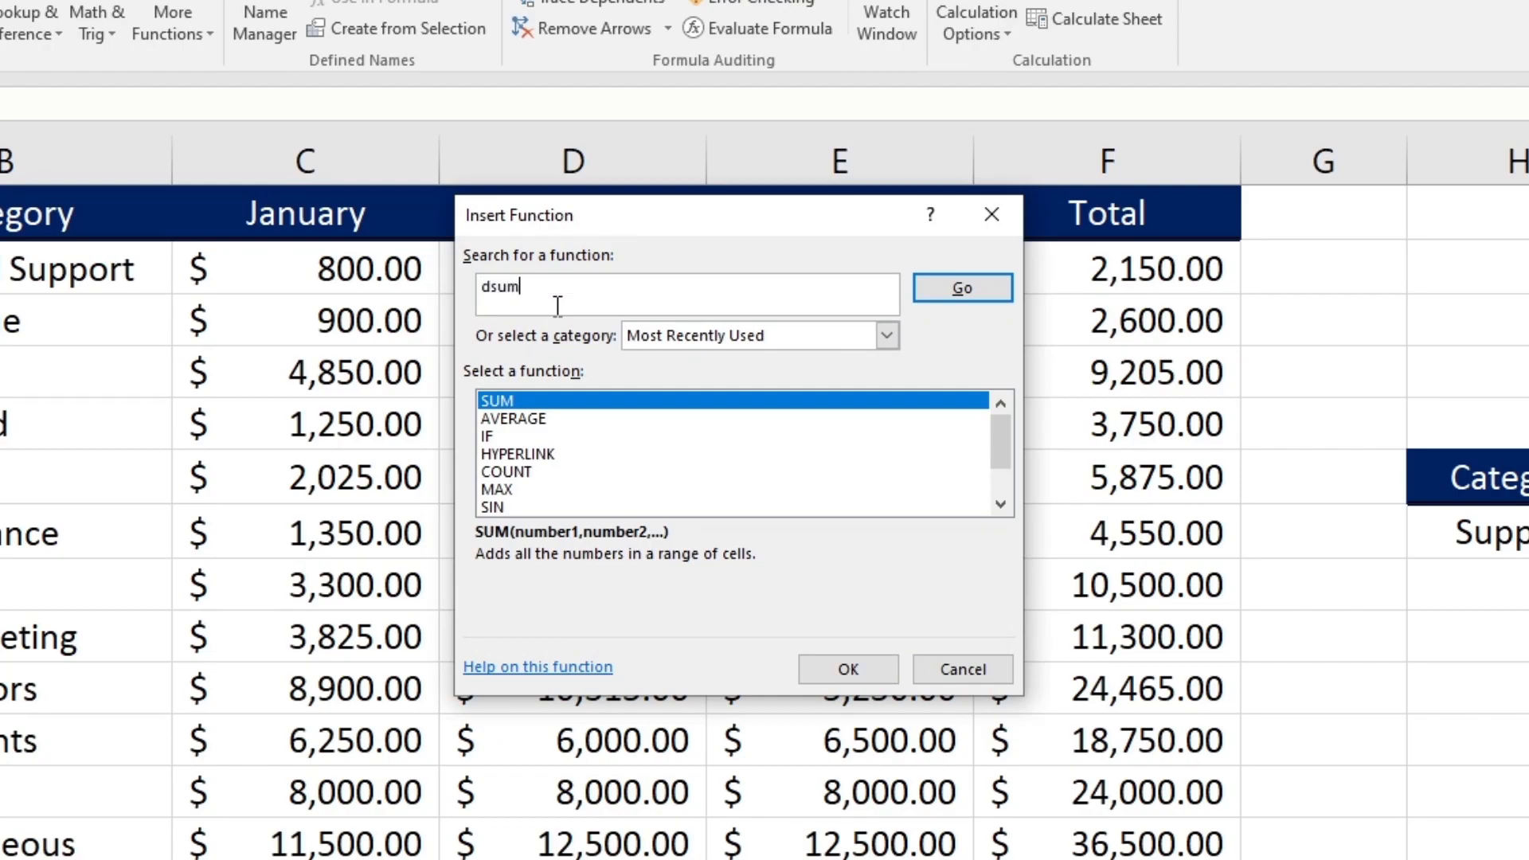
click(990, 296)
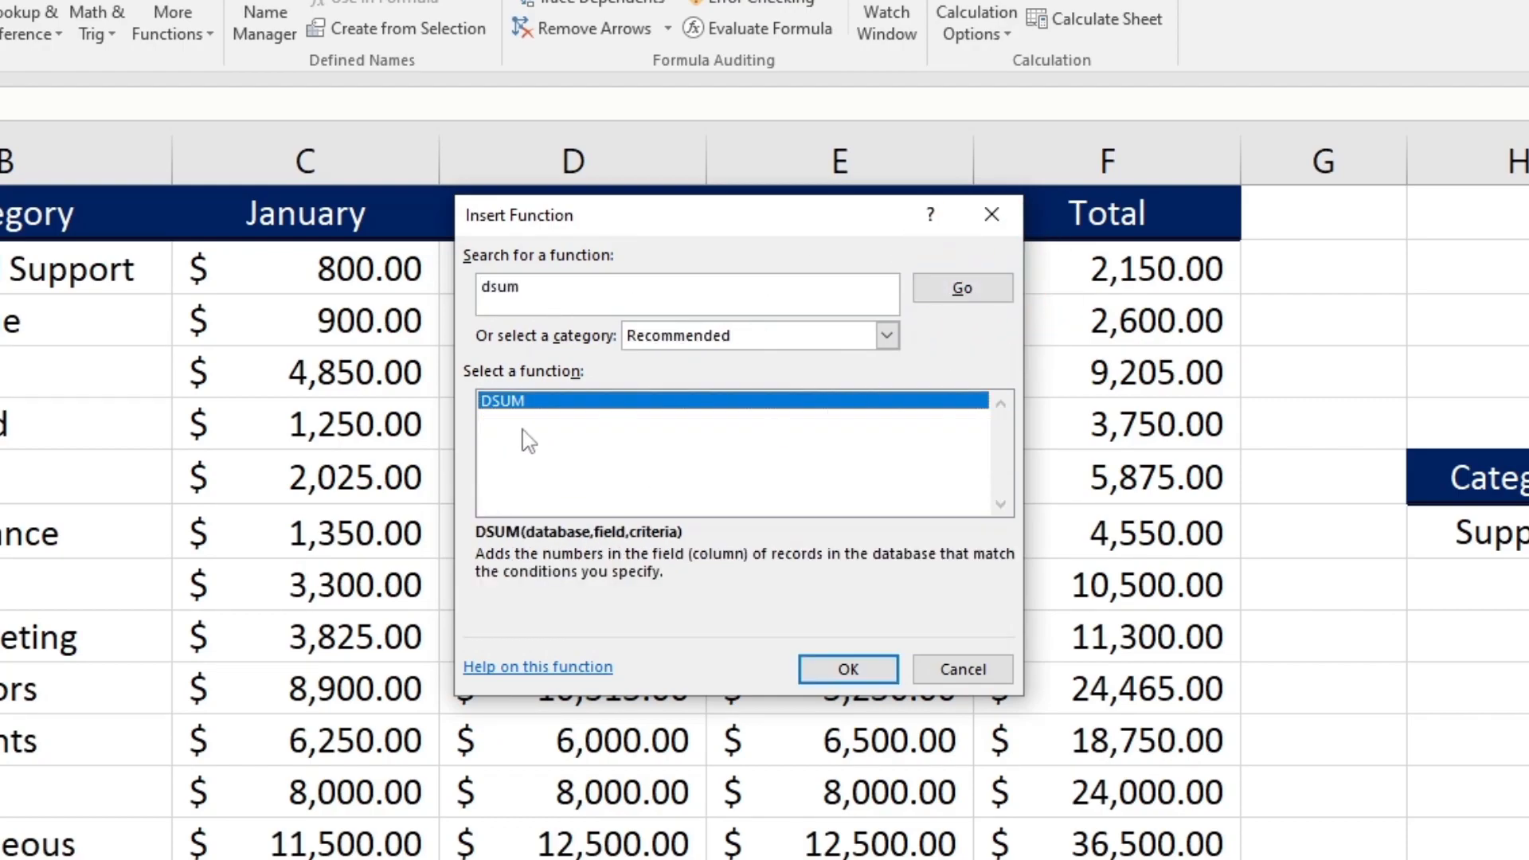
click(848, 669)
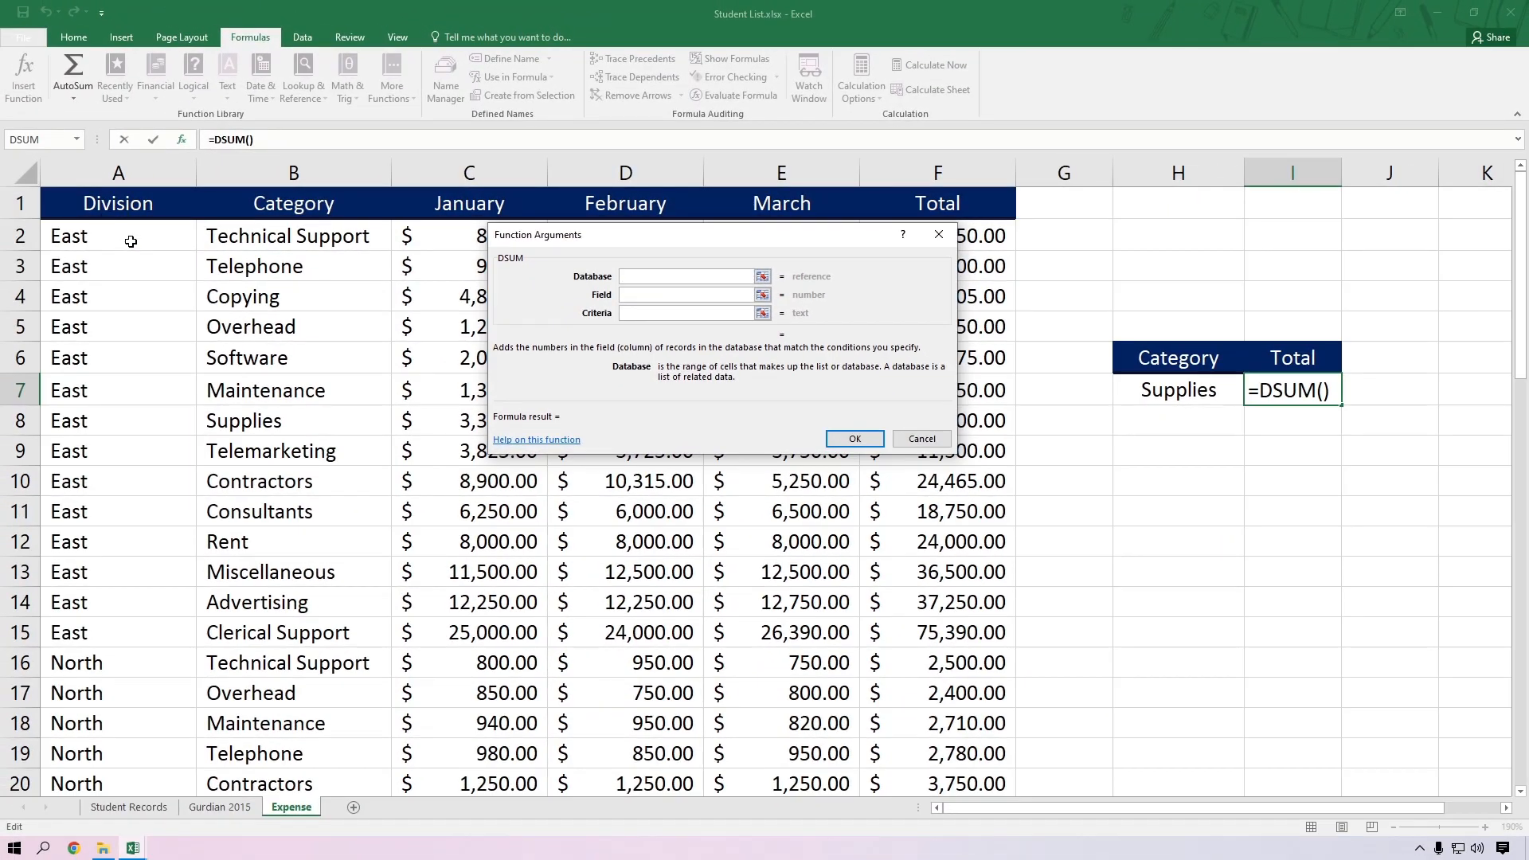
Step: Set the DSUM Database argument to the whole expense list, A1:F59
click(124, 204)
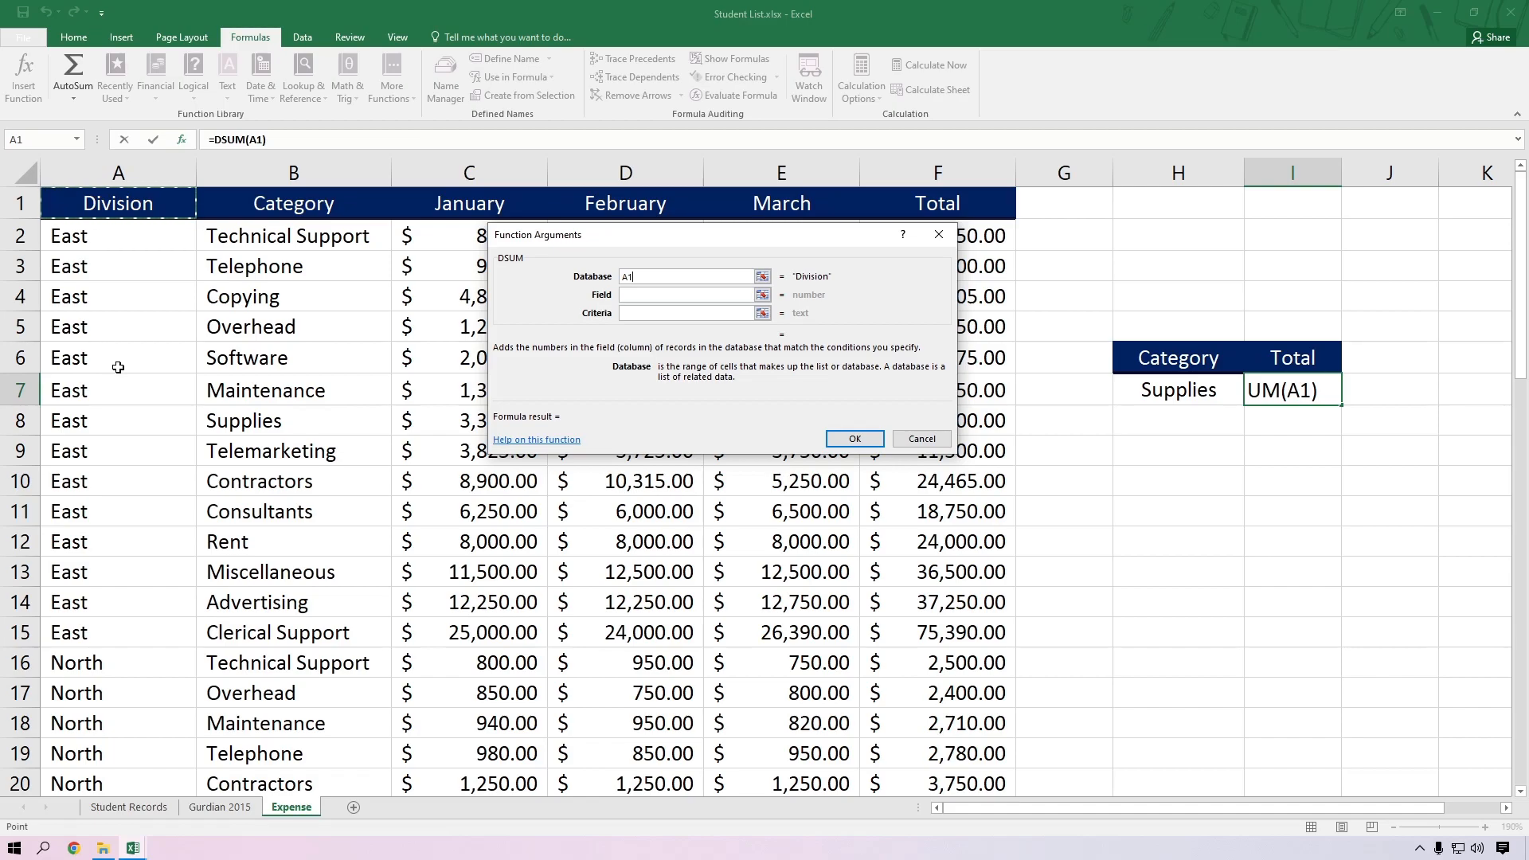
key(ctrl+shift+Down)
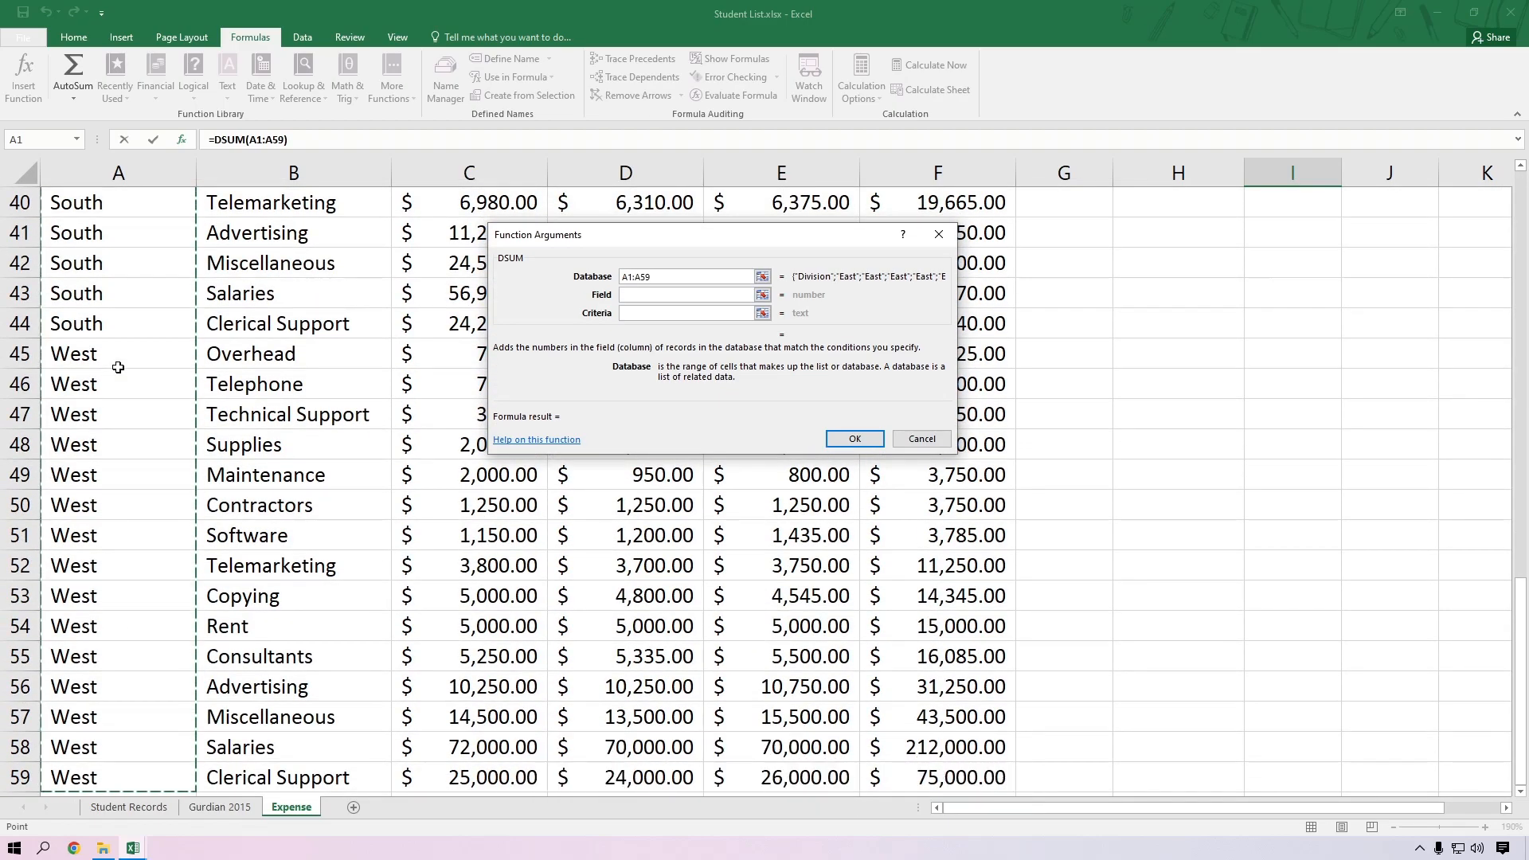
scroll(117, 367, down, 1)
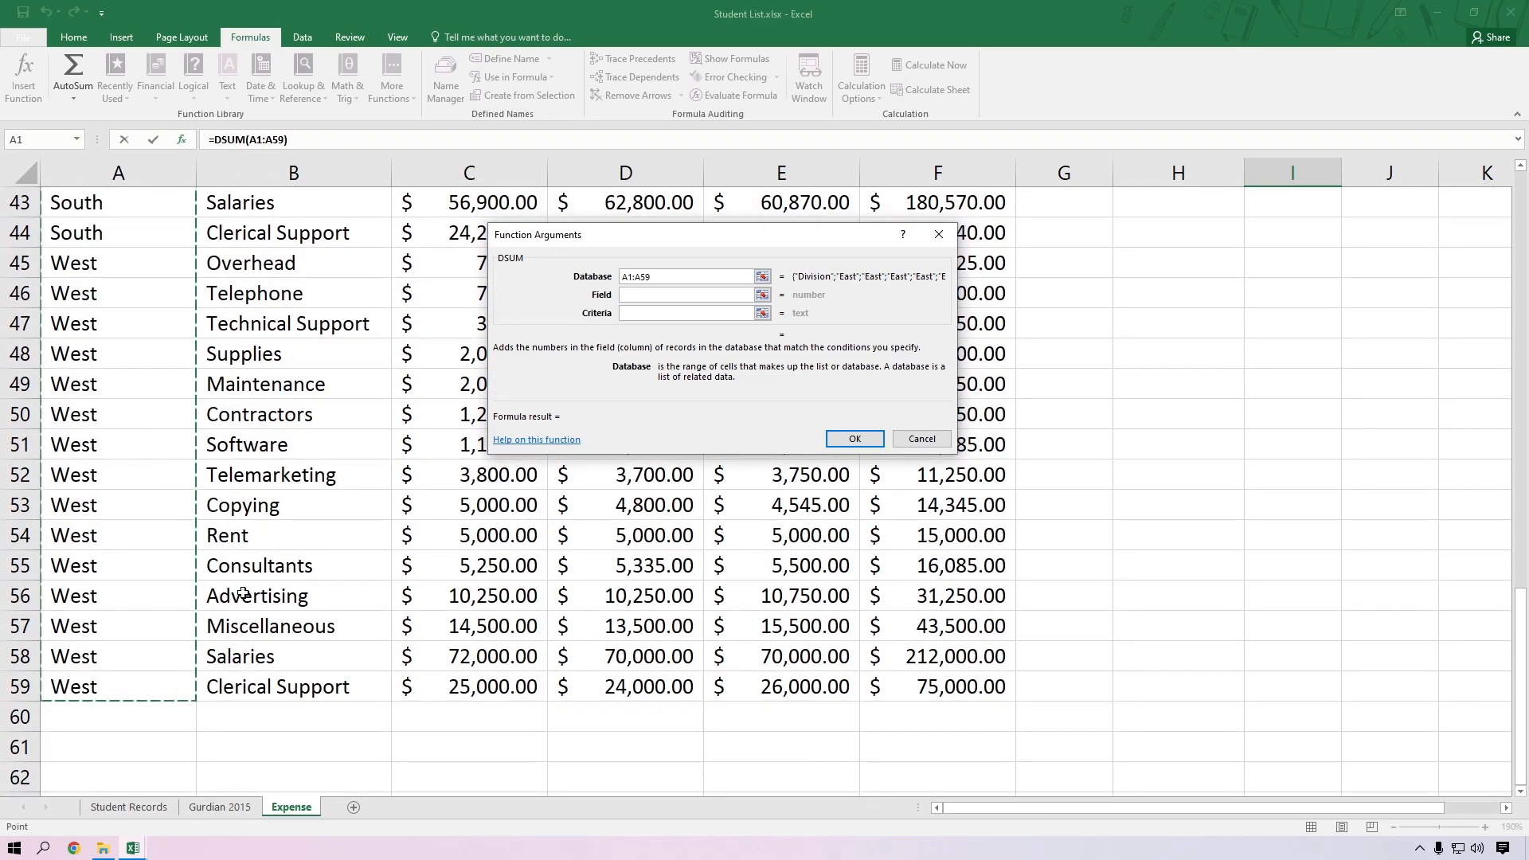
key(ctrl+shift+Right)
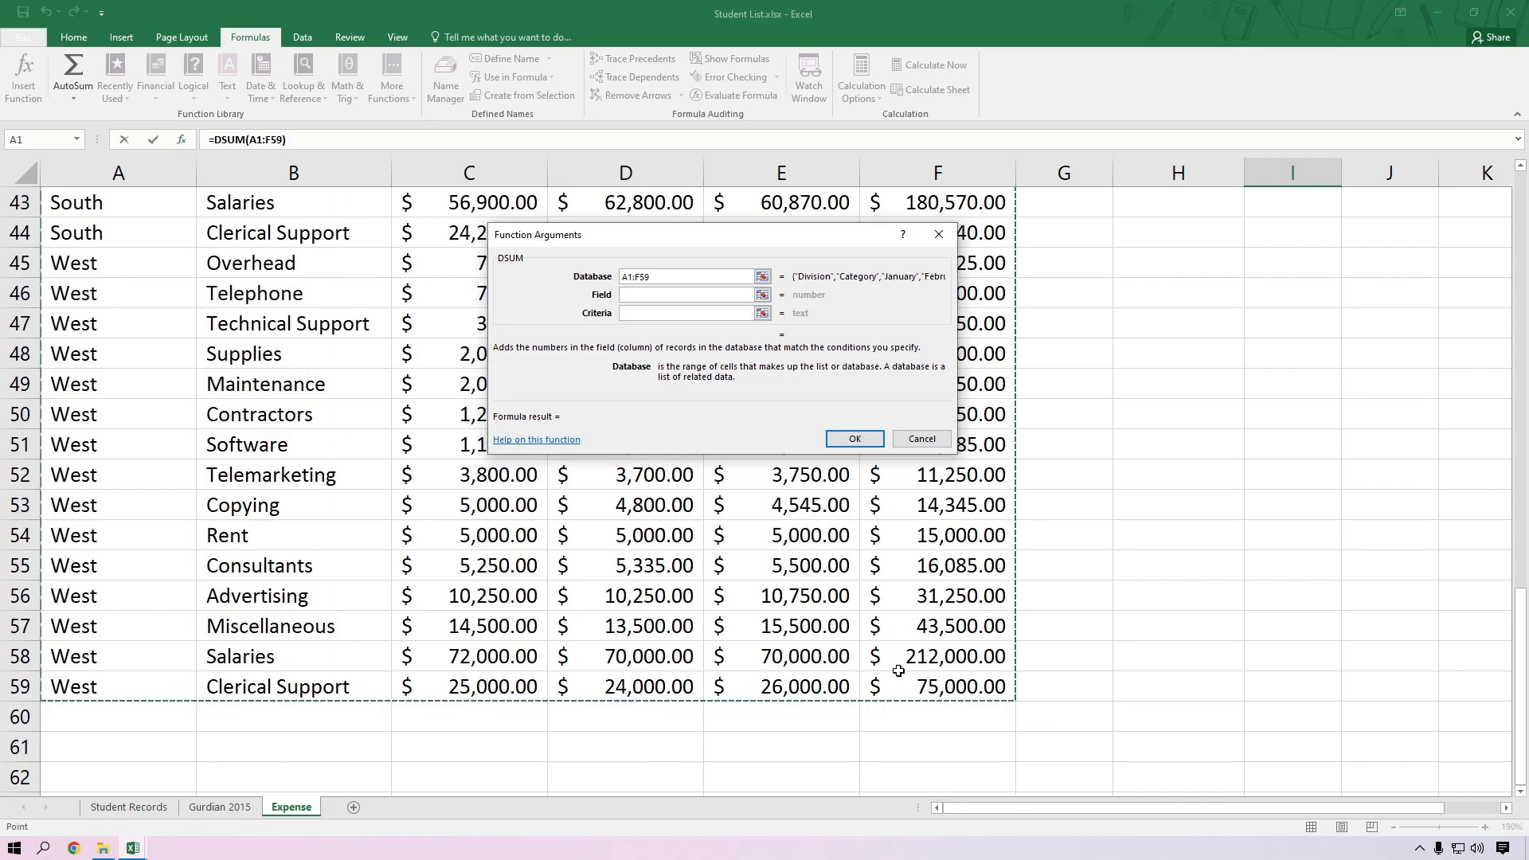
Step: Set the DSUM Field argument to the Total heading in F1, moving the dialog off the heading row
scroll(902, 660, up, 14)
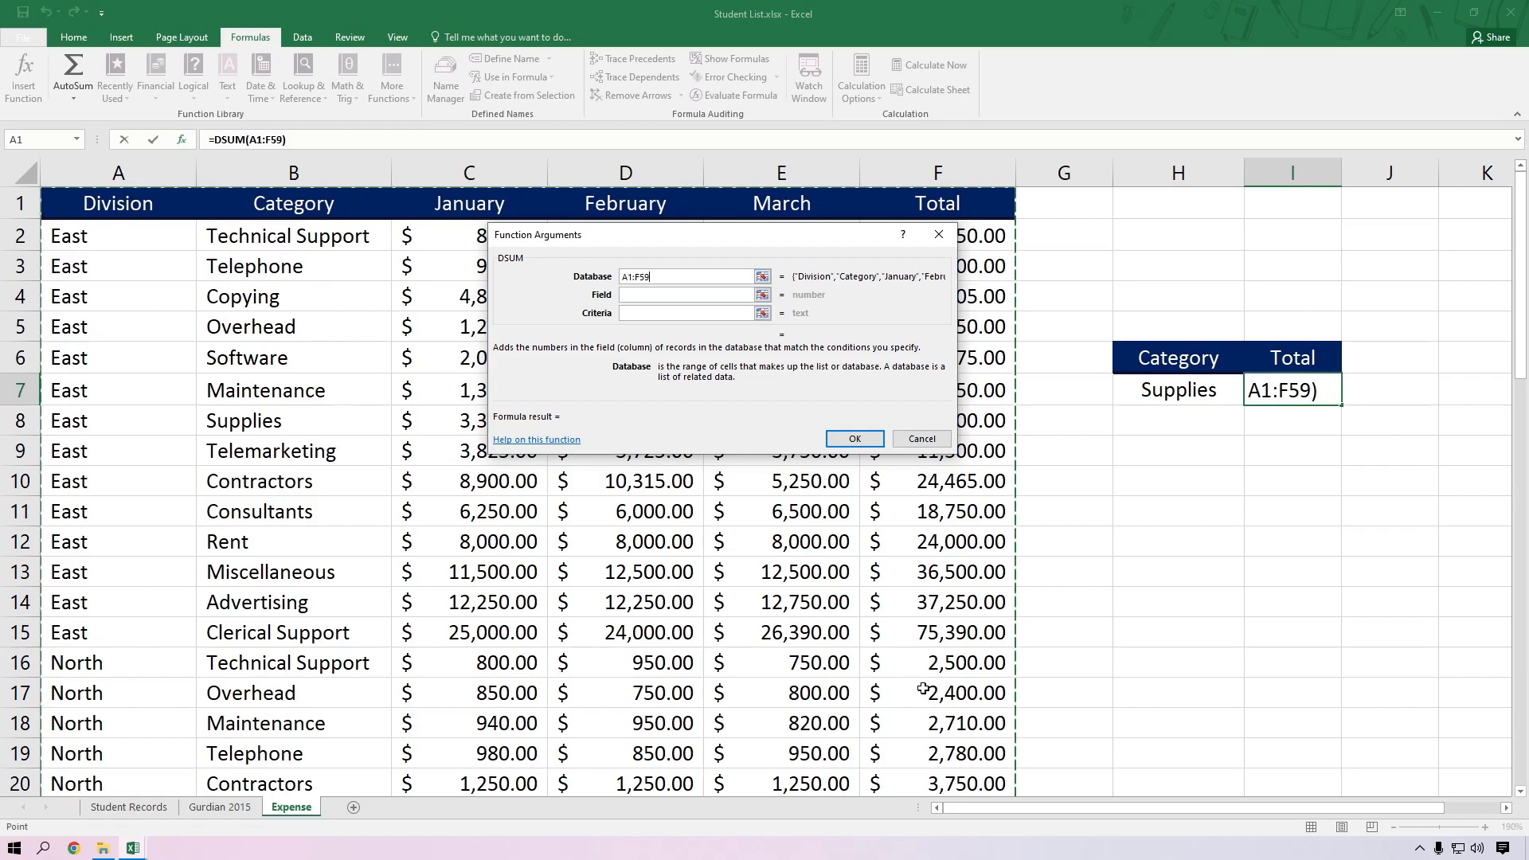
click(666, 296)
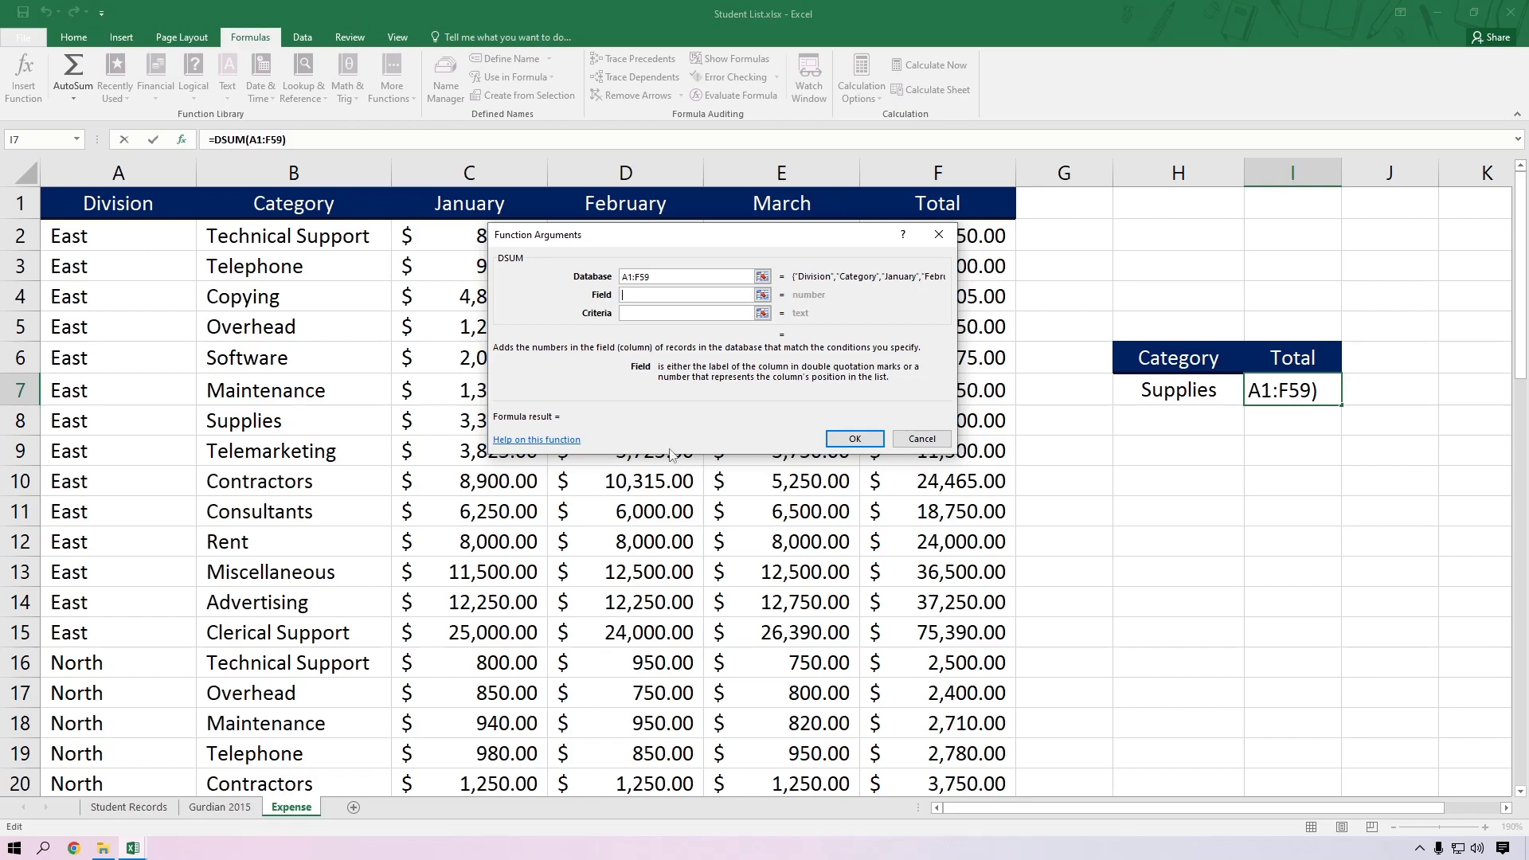
drag(838, 241, 851, 335)
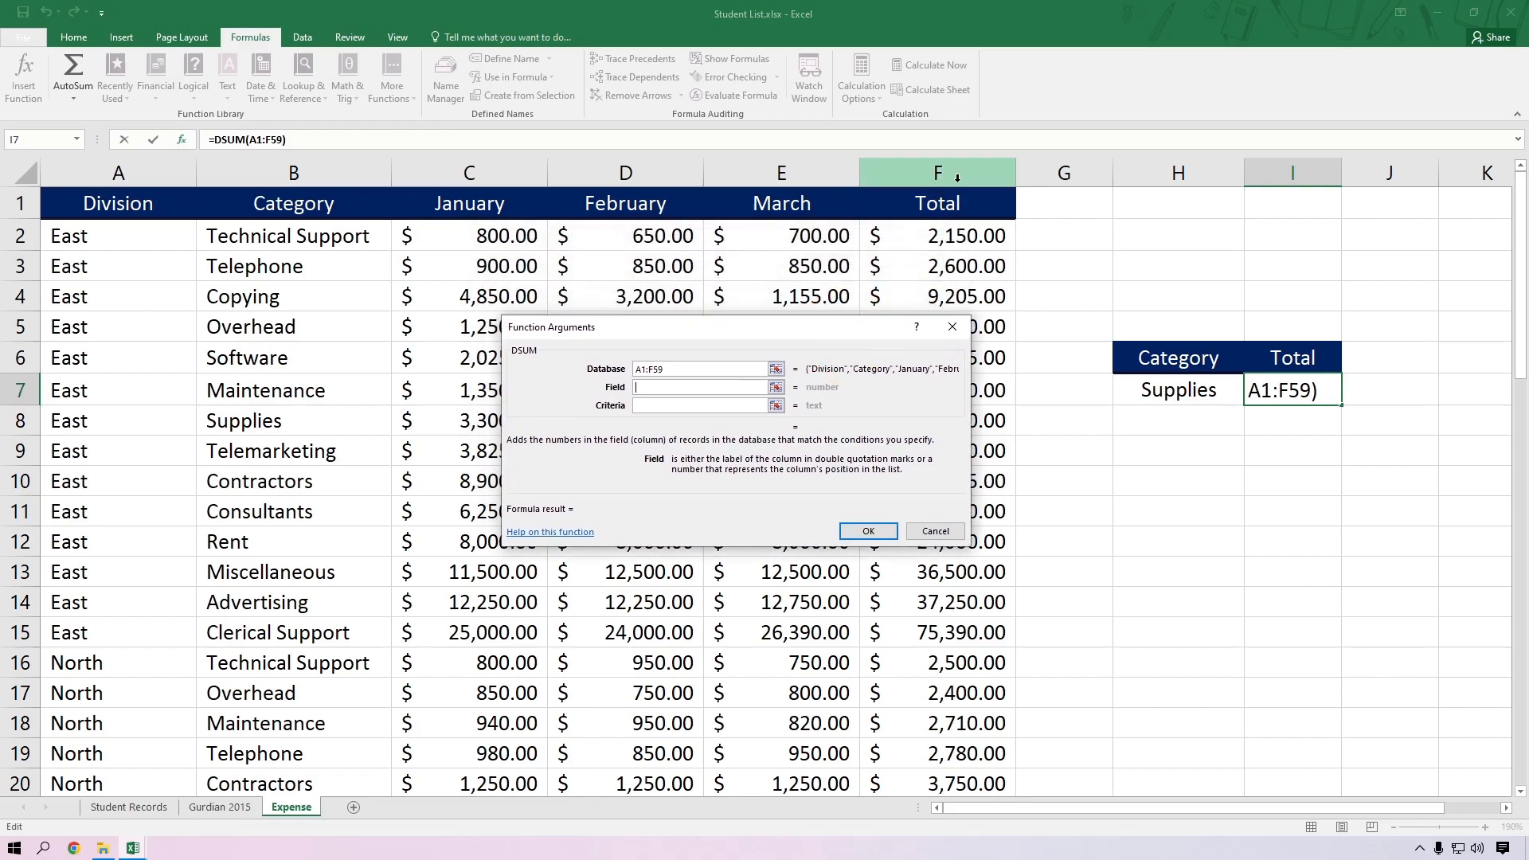
click(946, 205)
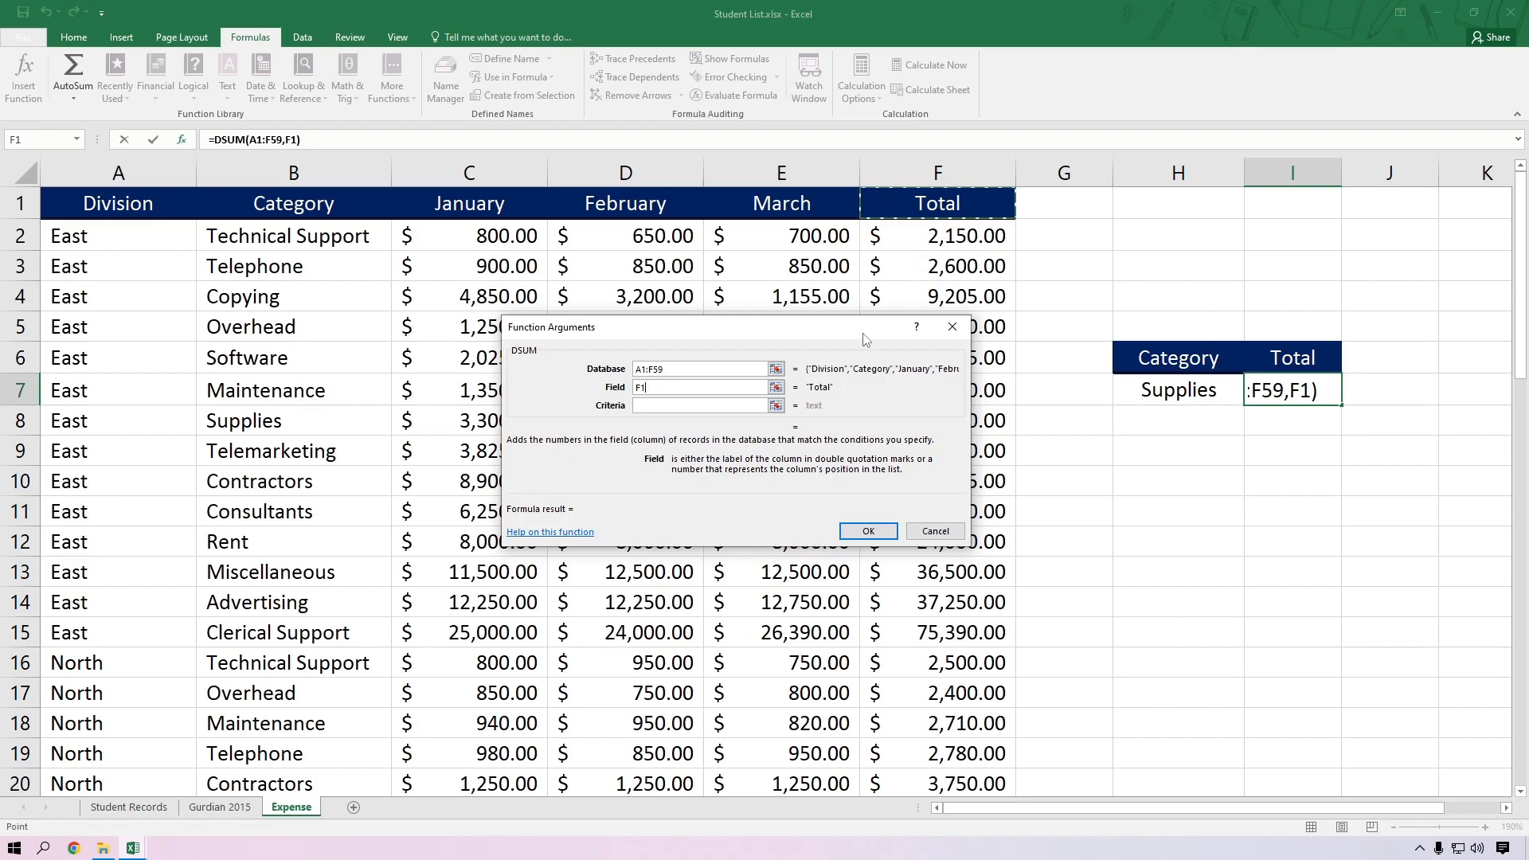
click(690, 388)
Step: Complete the DSUM formula with criteria range H6:H7 and format the result in I7 in the dollar Accounting format
click(684, 405)
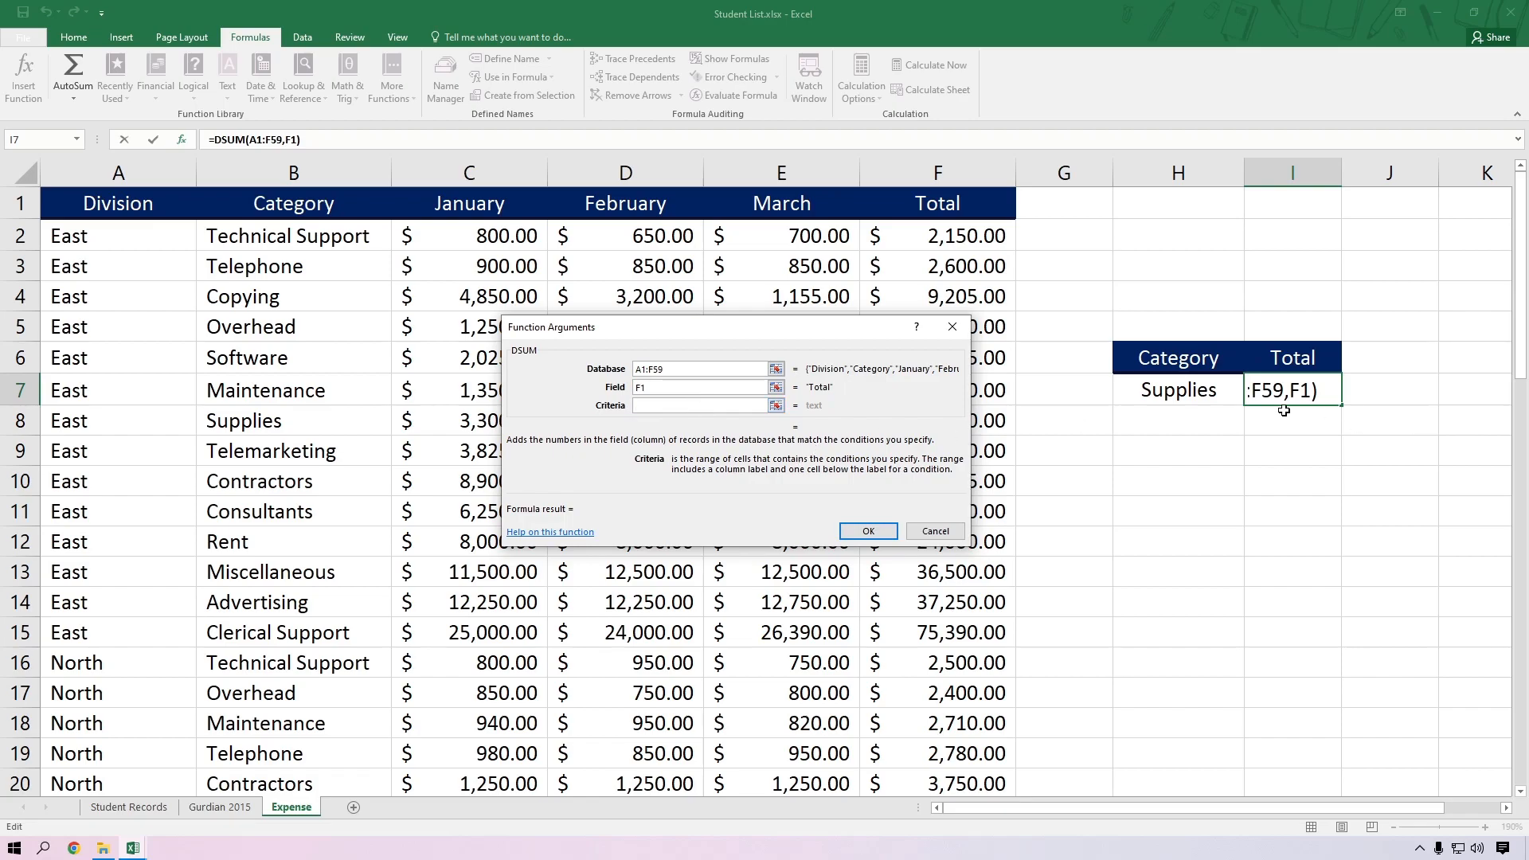
drag(1178, 359, 1179, 389)
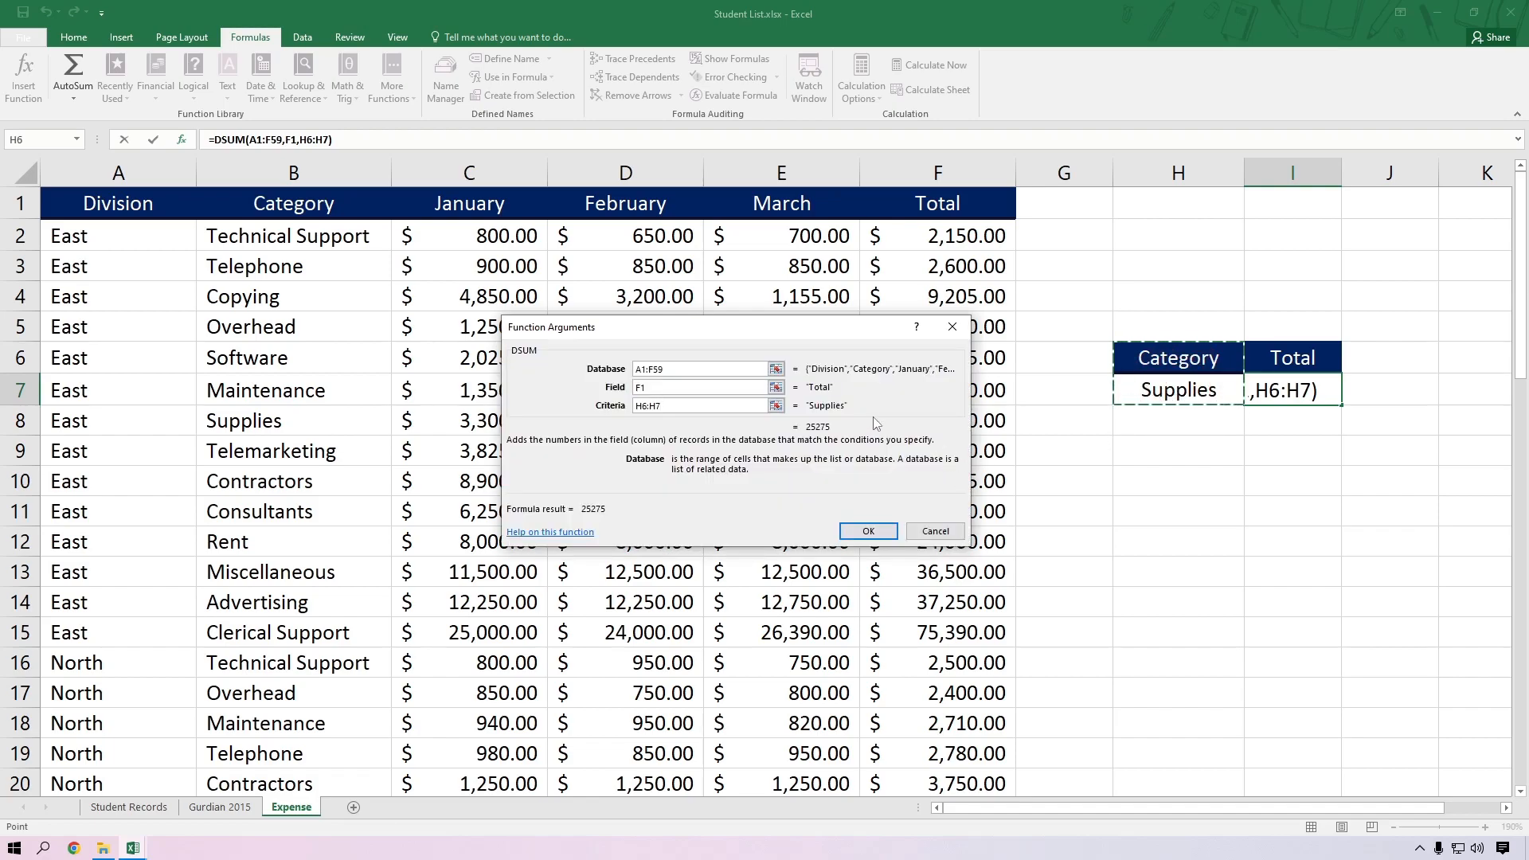
click(884, 532)
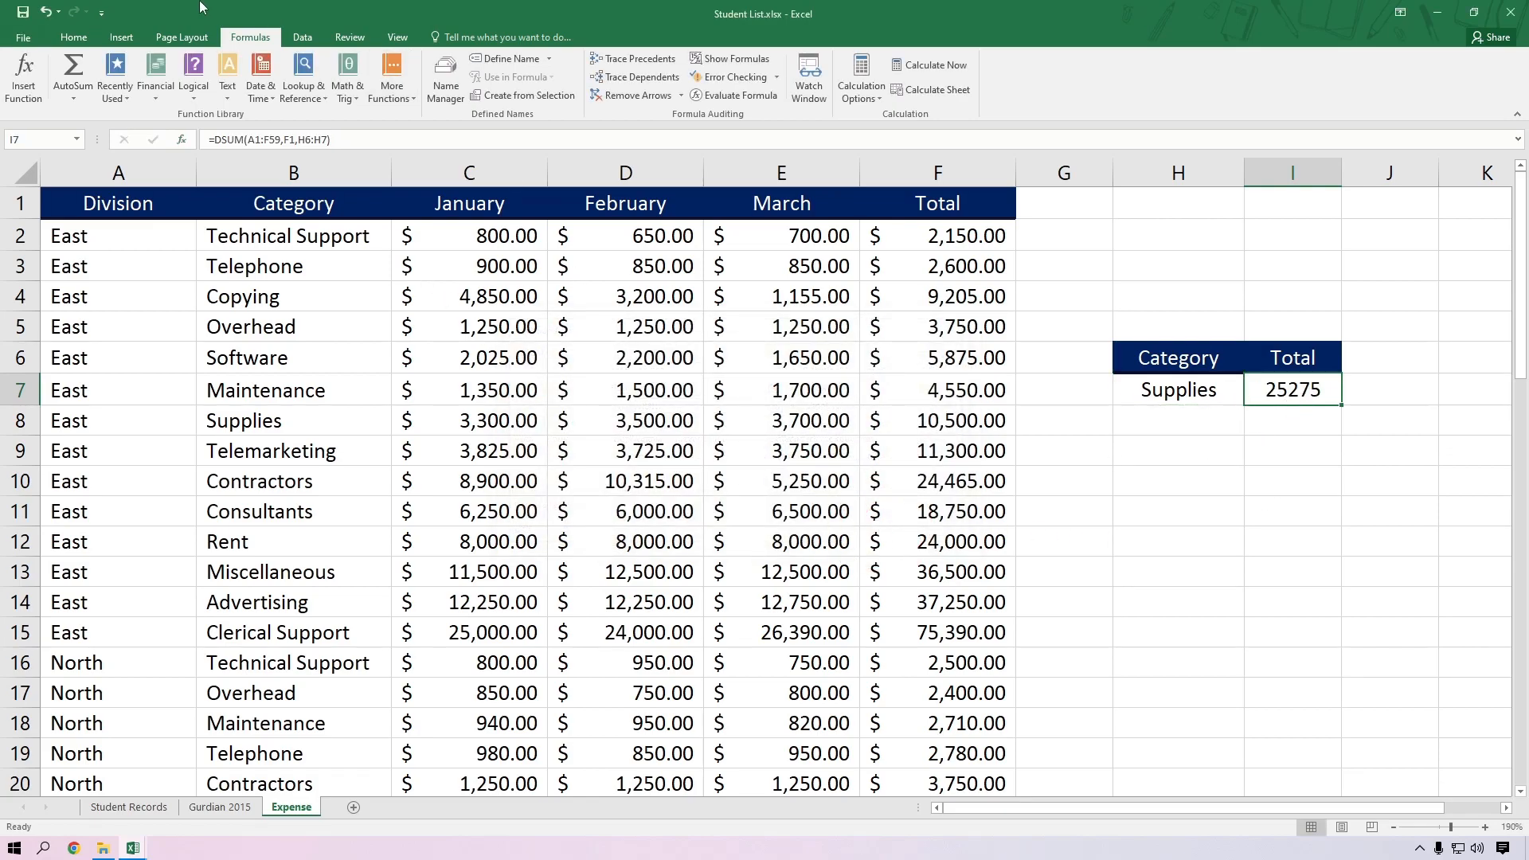
click(74, 37)
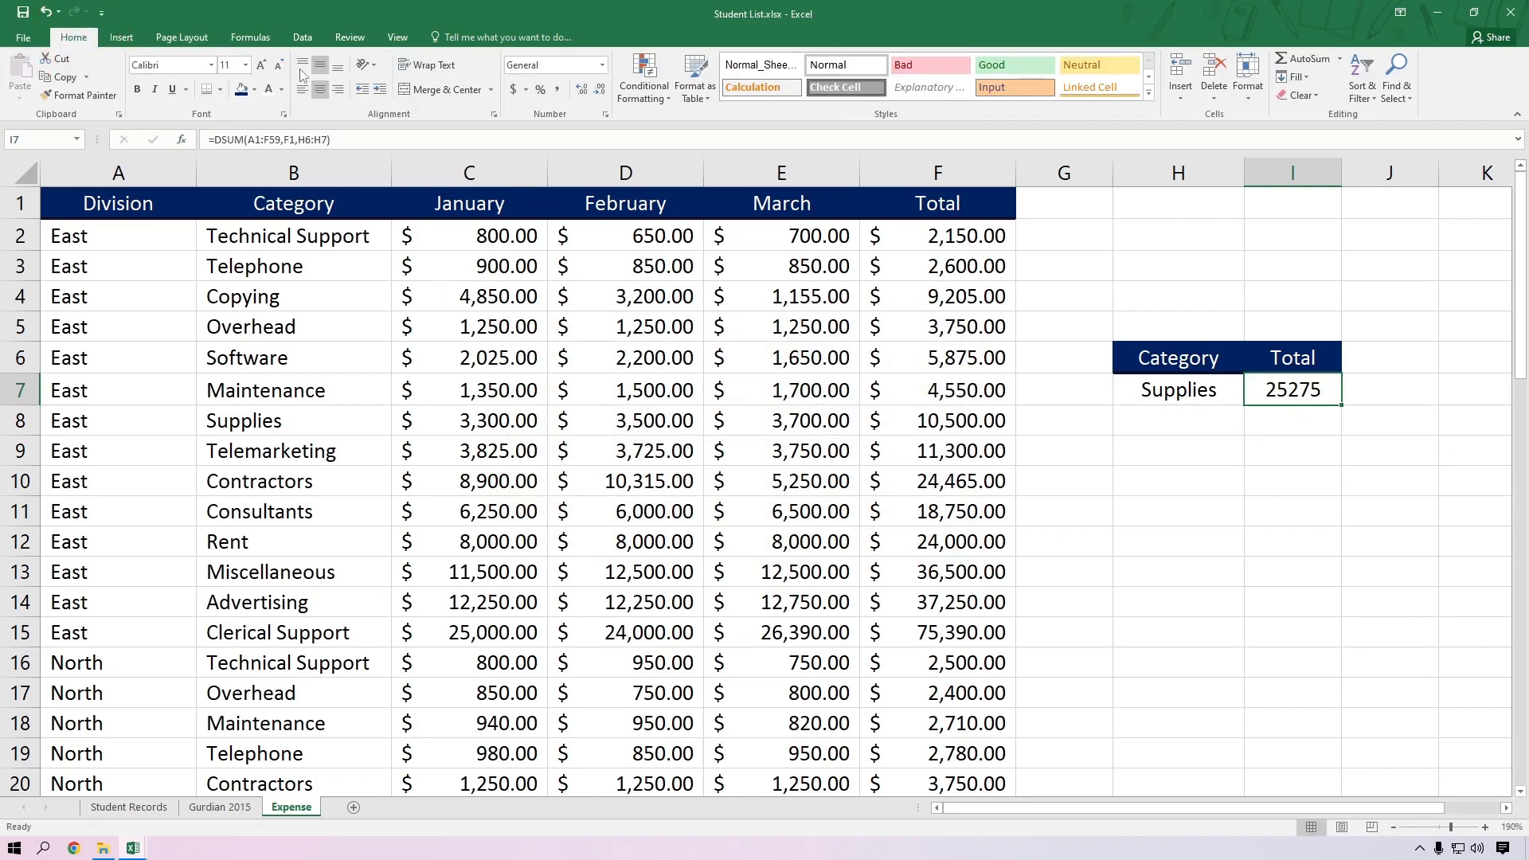
click(513, 90)
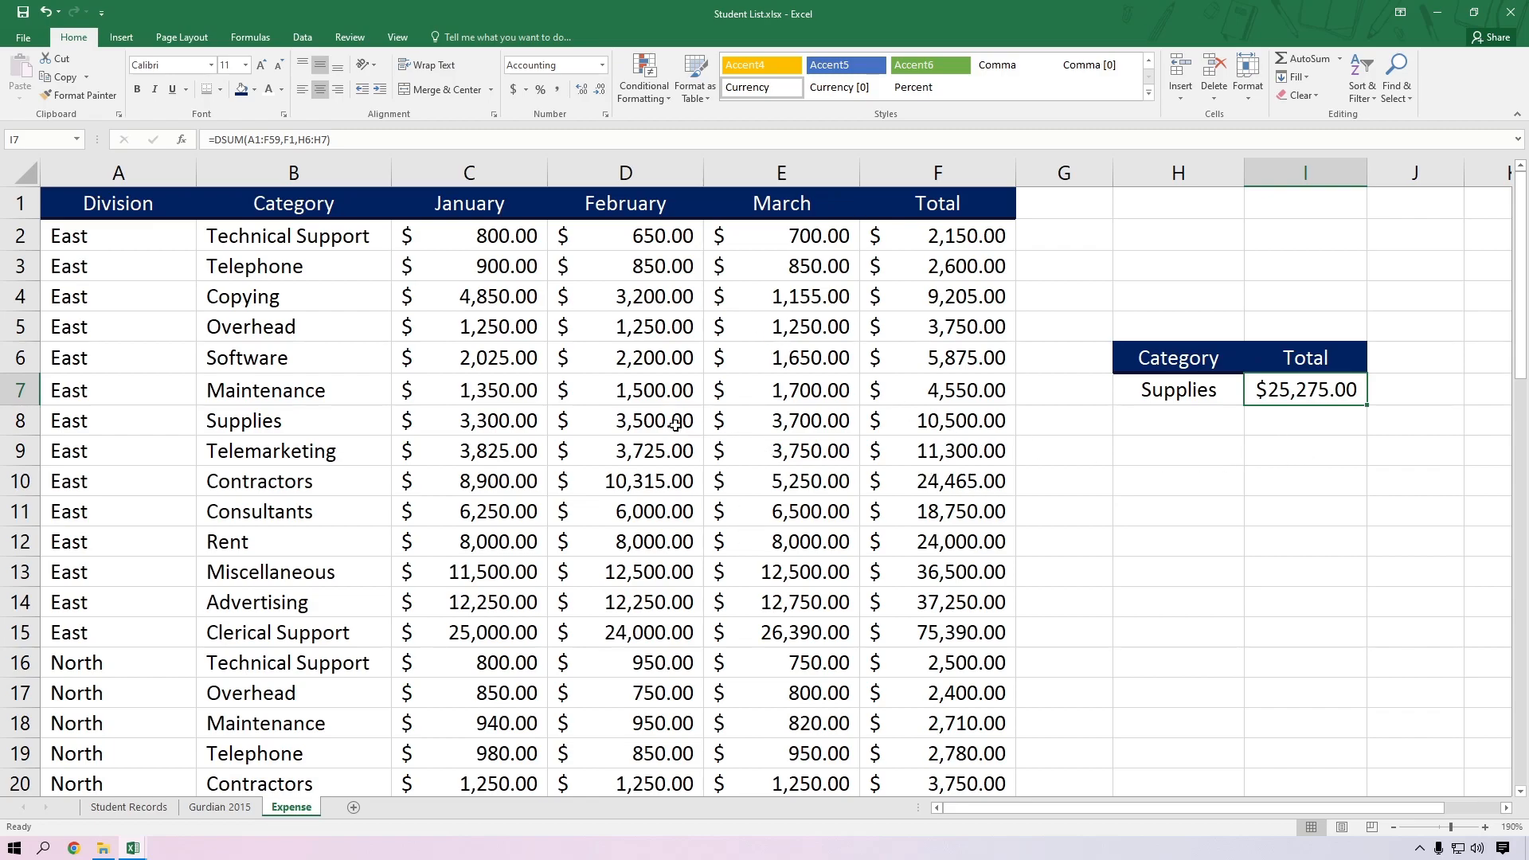
Step: Sort the expense list by Category in ascending order
click(317, 228)
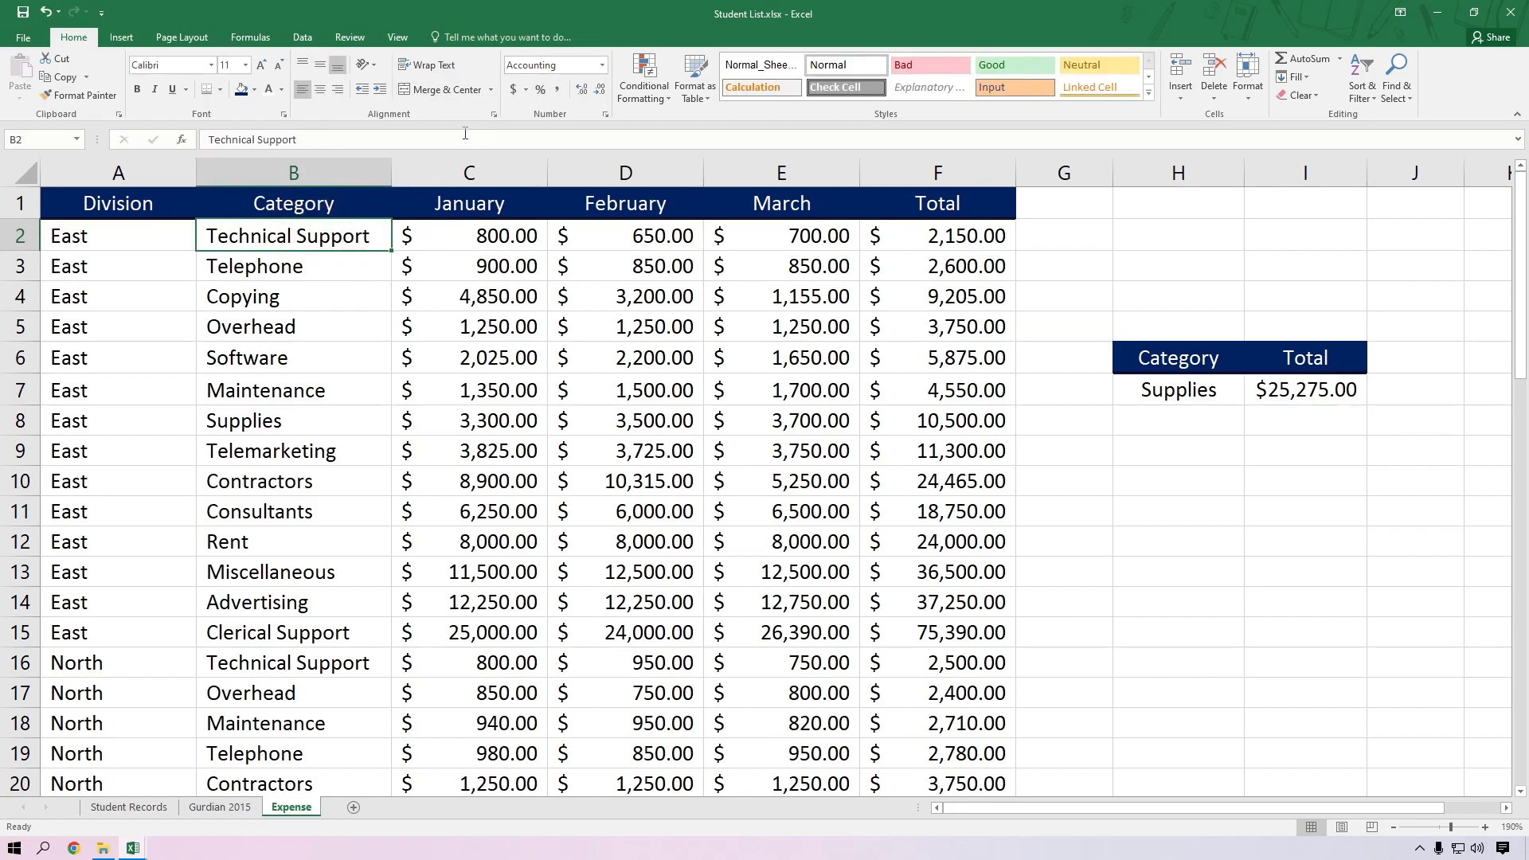
click(303, 38)
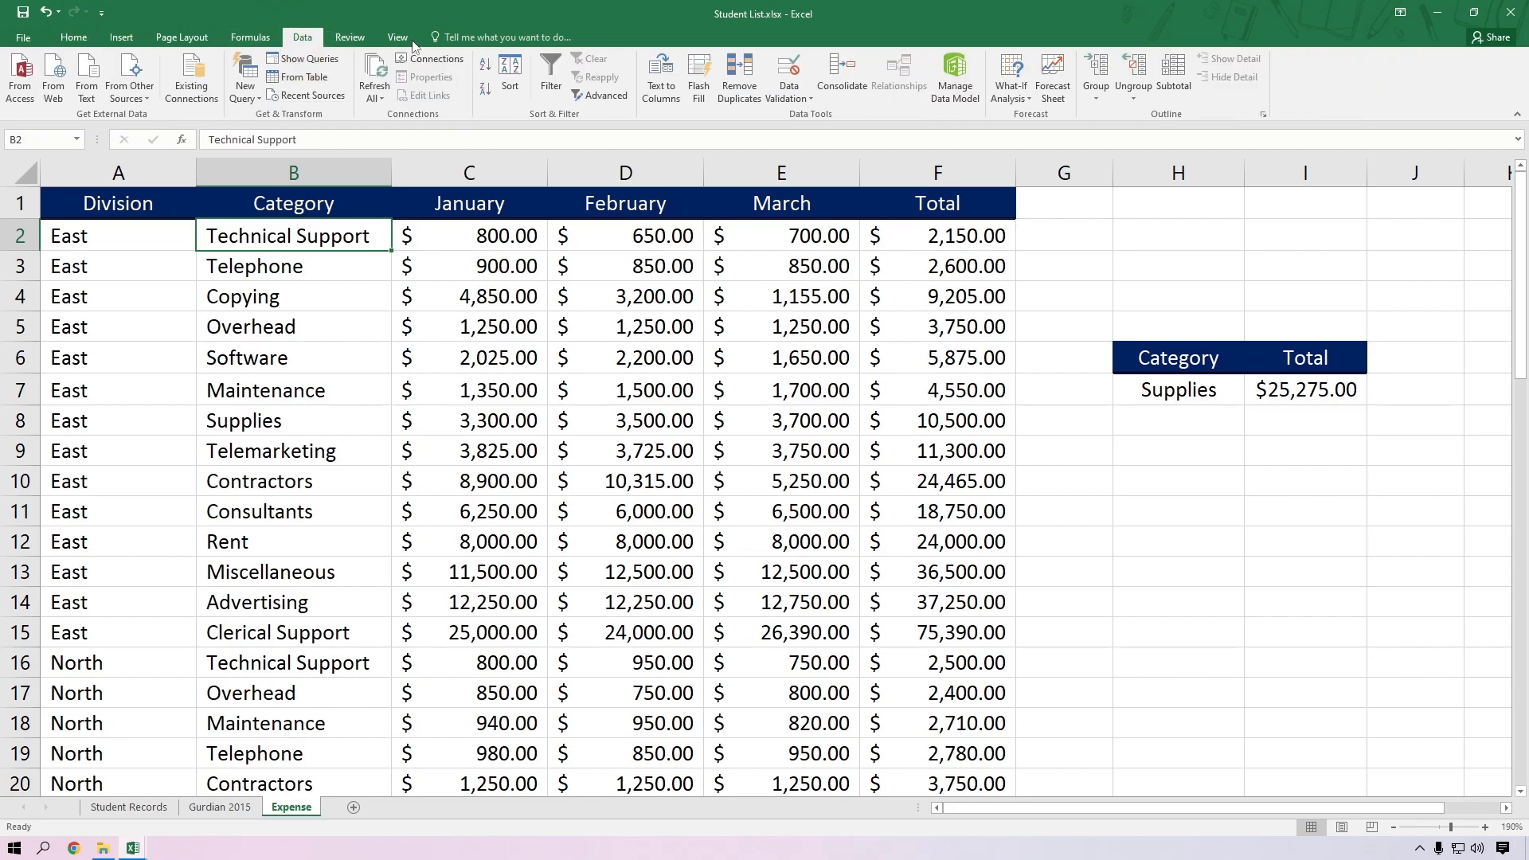
click(485, 64)
scroll(428, 324, down, 1)
scroll(444, 303, up, 1)
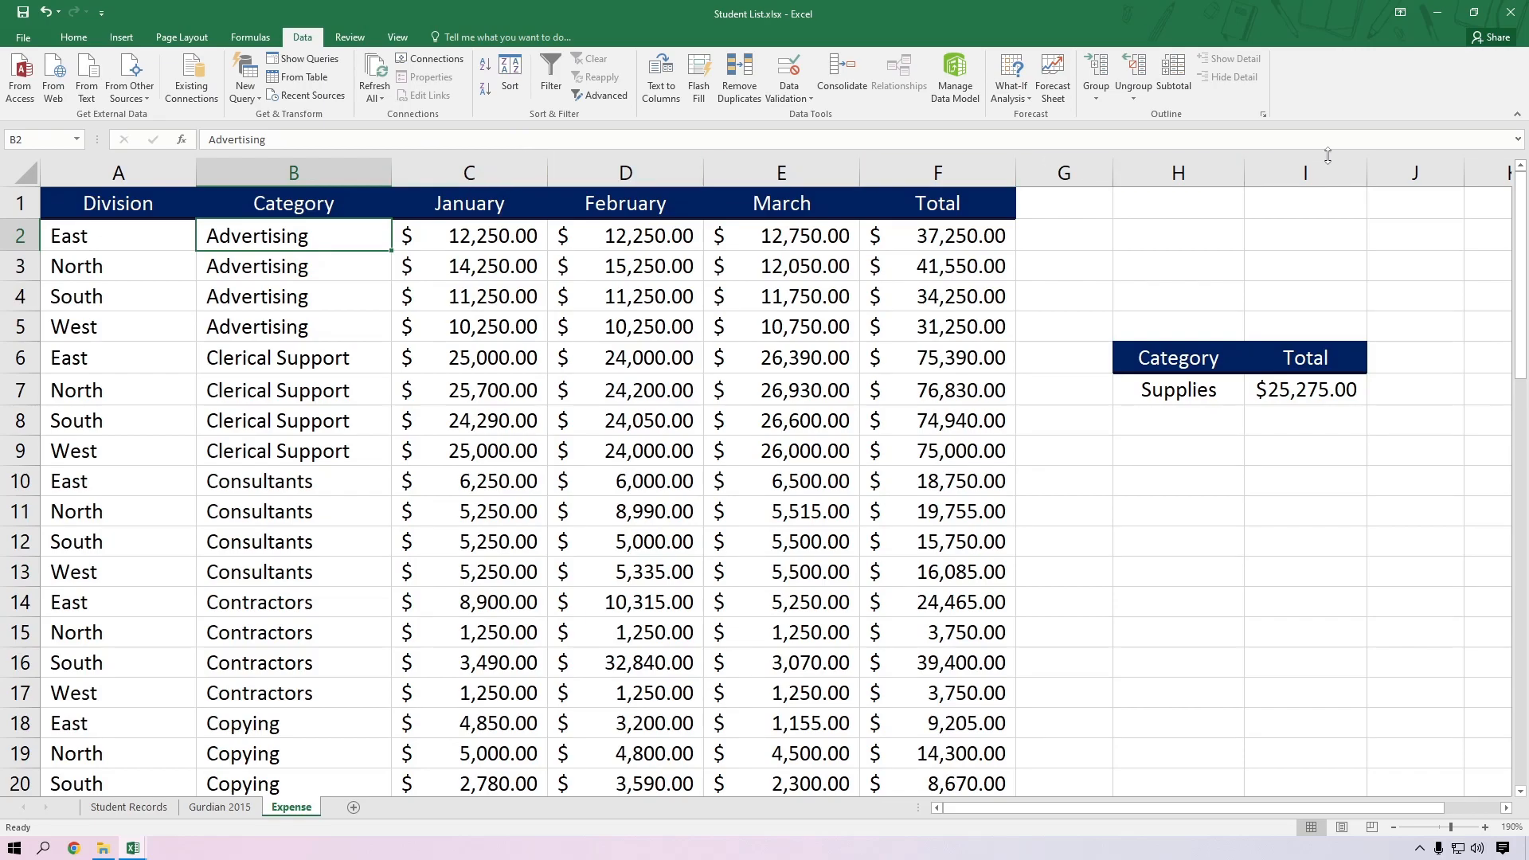
Step: Insert Sum subtotals at each change in Category, applied only to the Category column instead of Total
click(1182, 80)
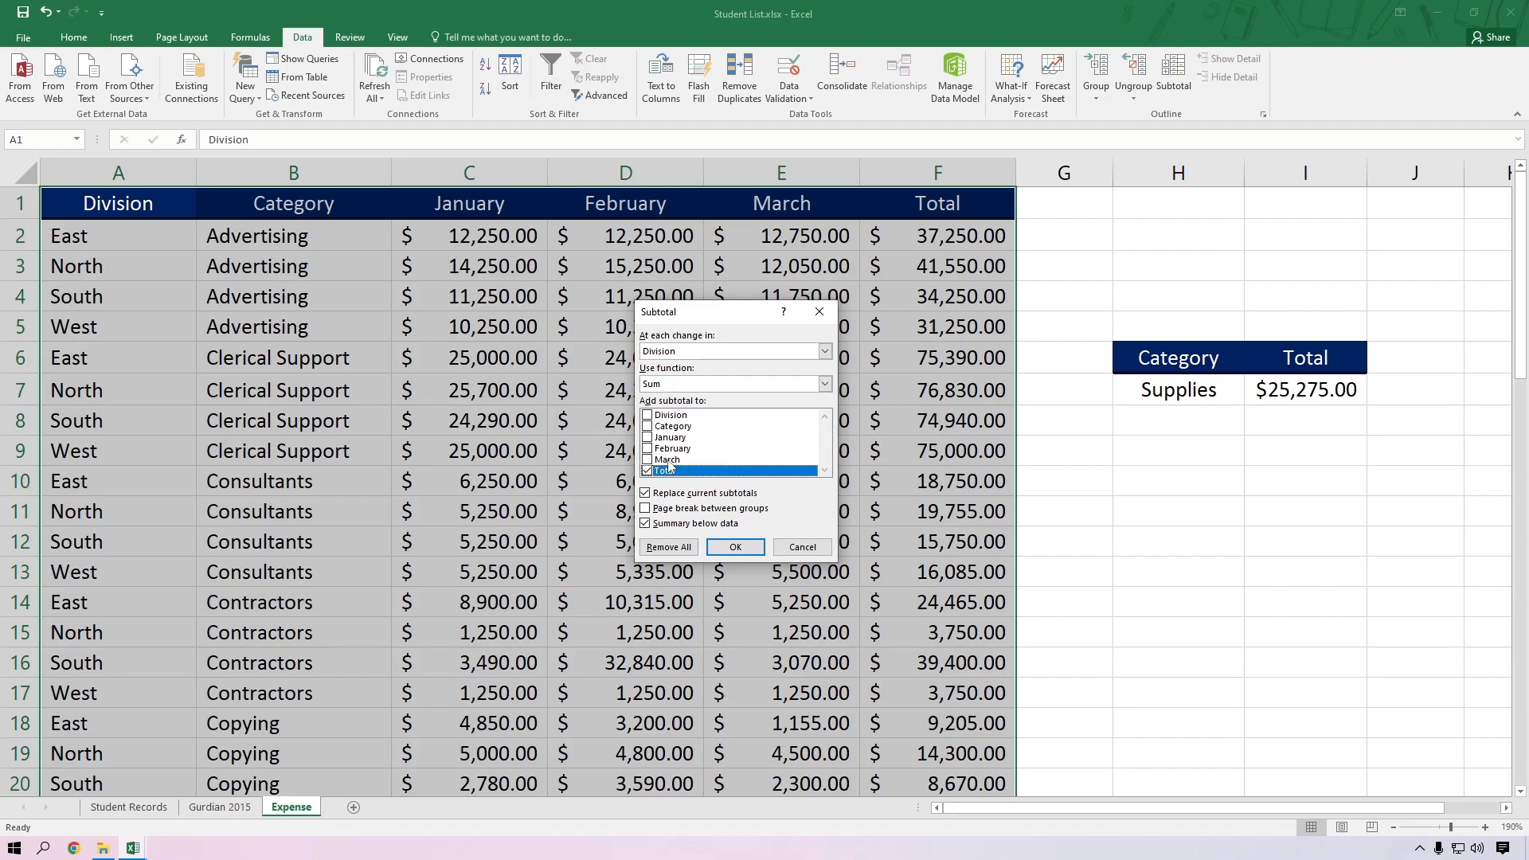
click(700, 351)
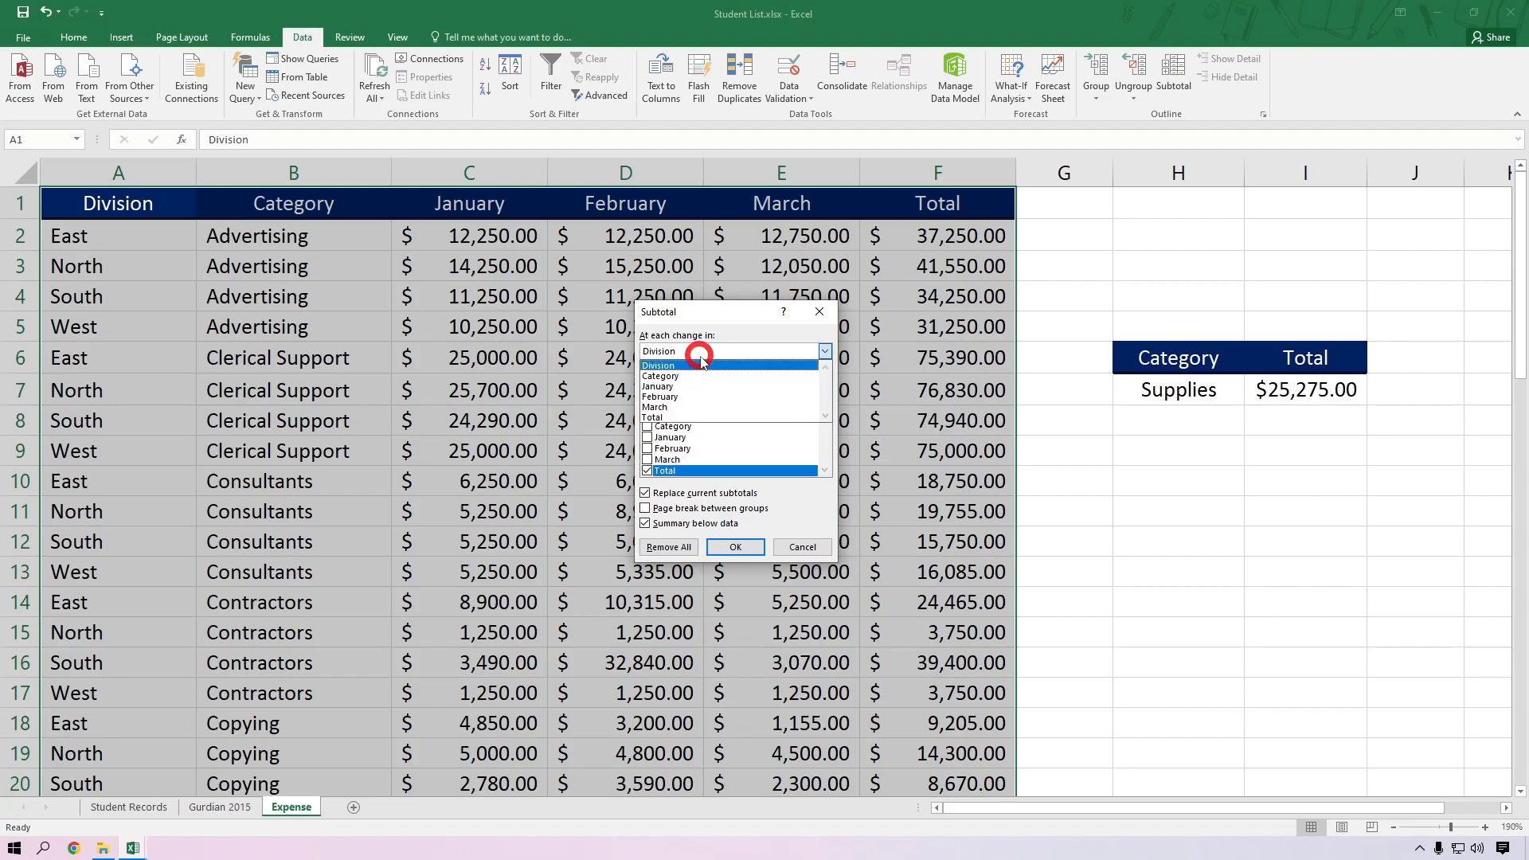
click(690, 377)
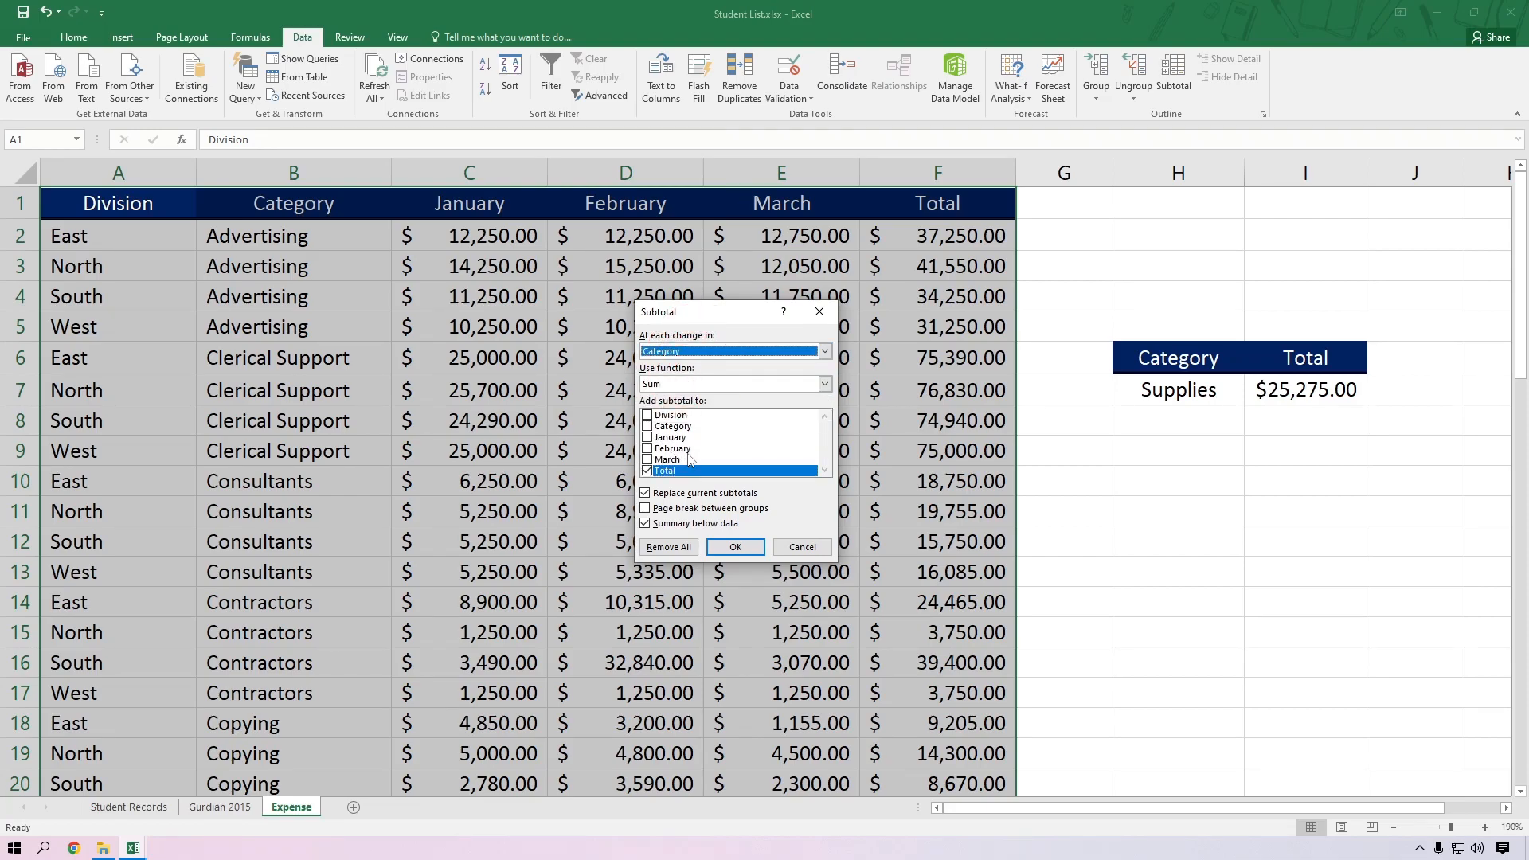
click(647, 427)
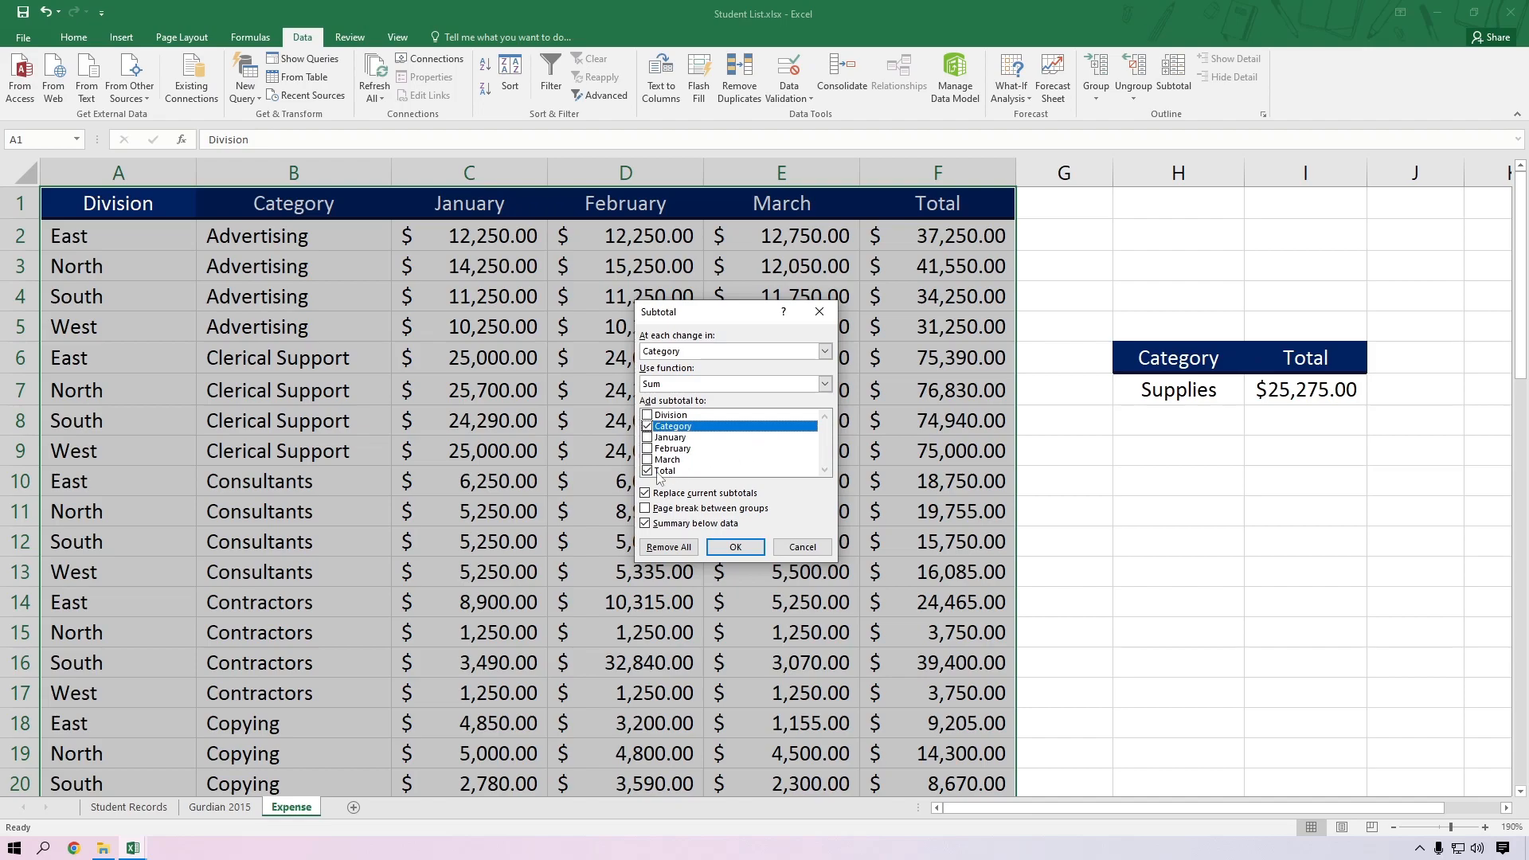
click(648, 471)
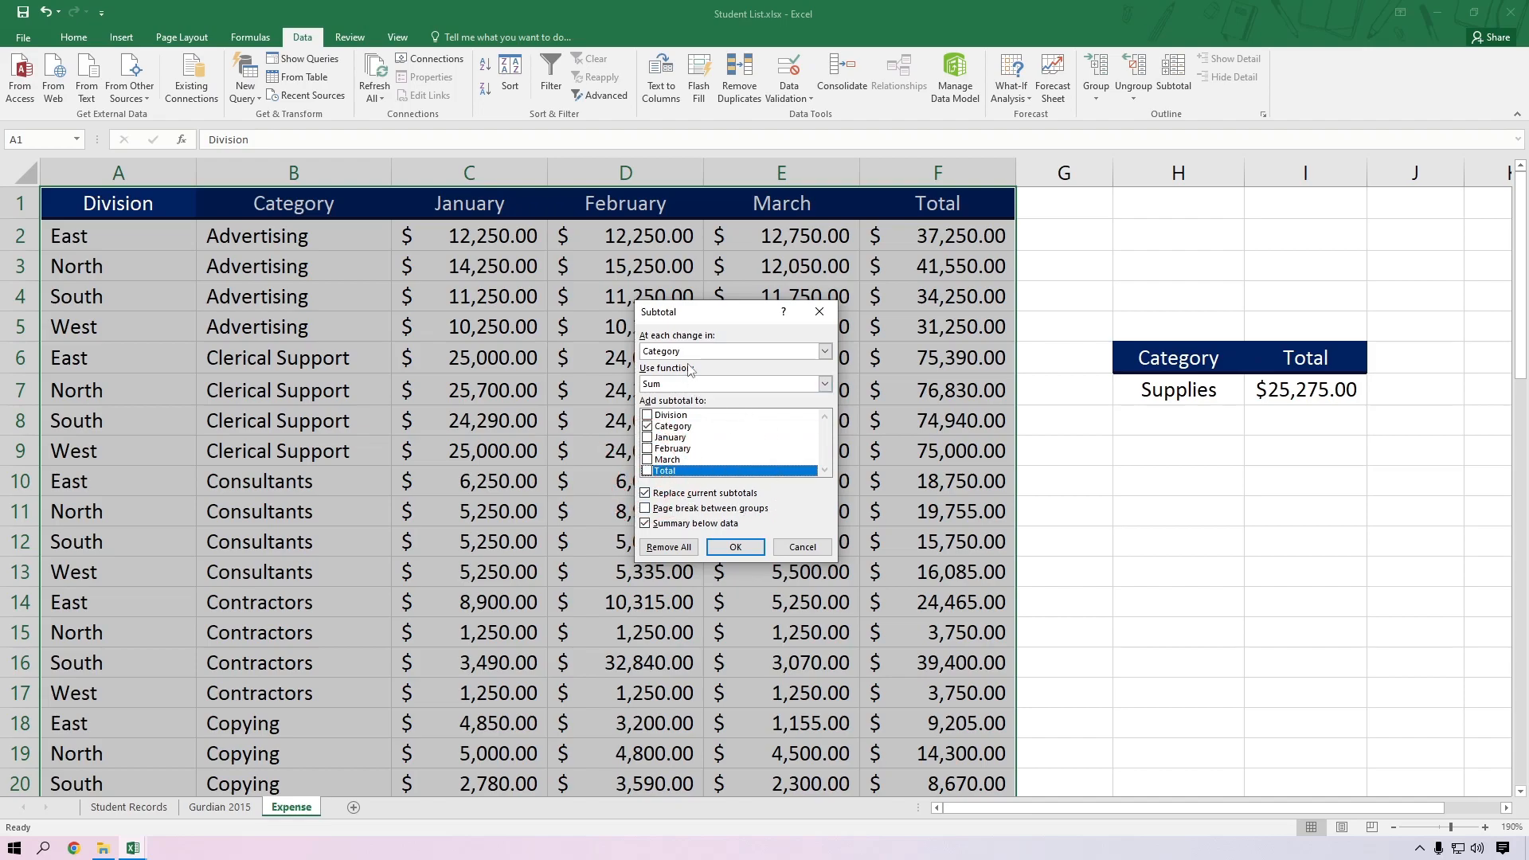
click(741, 552)
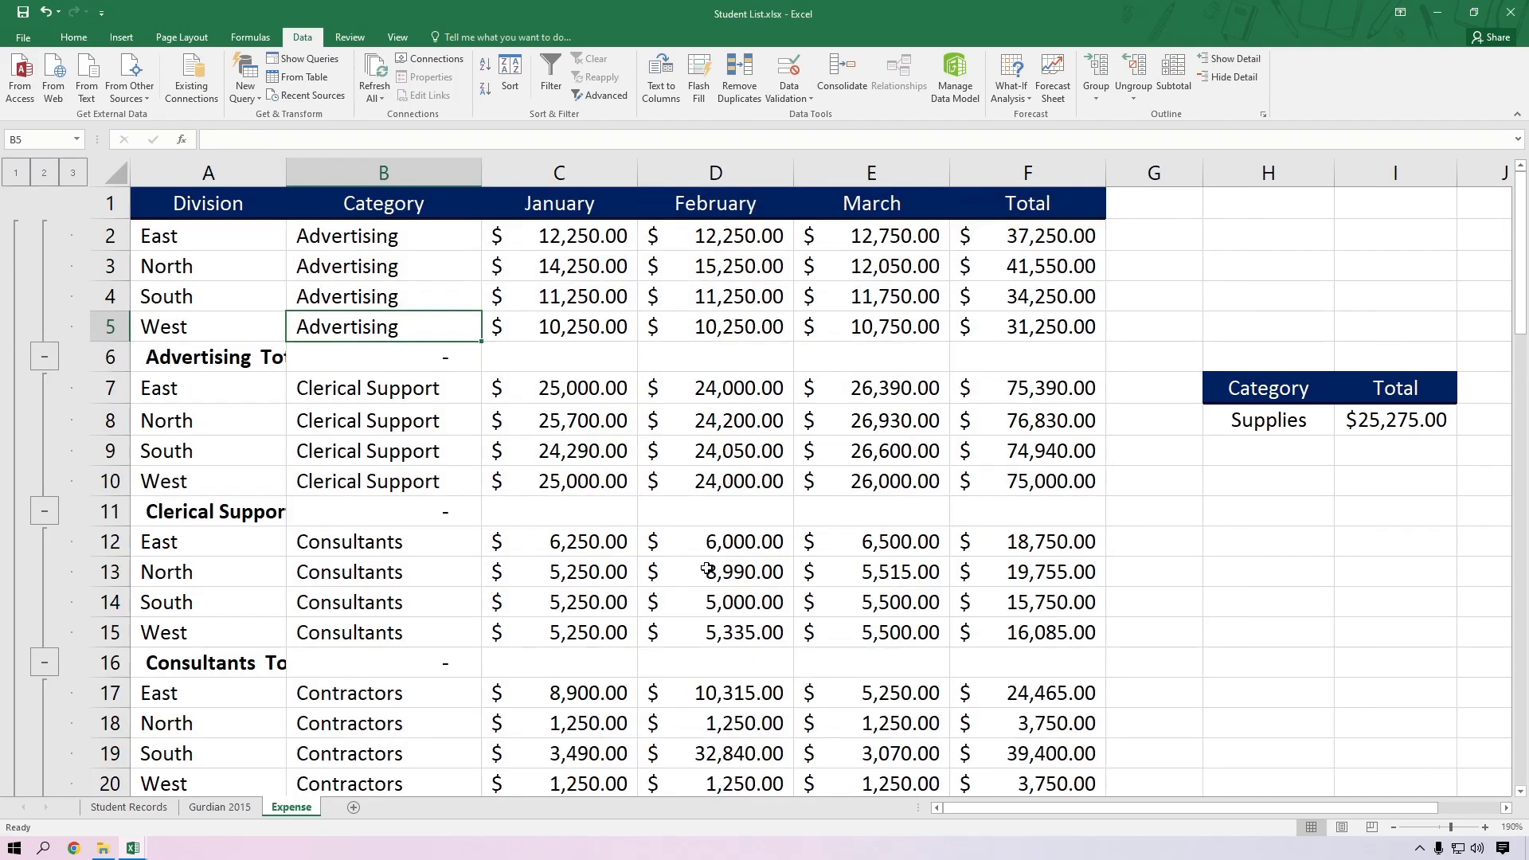
Step: Review the category subtotal rows and total the Supplies amounts of the Total column in F59 with AutoSum
scroll(357, 490, down, 7)
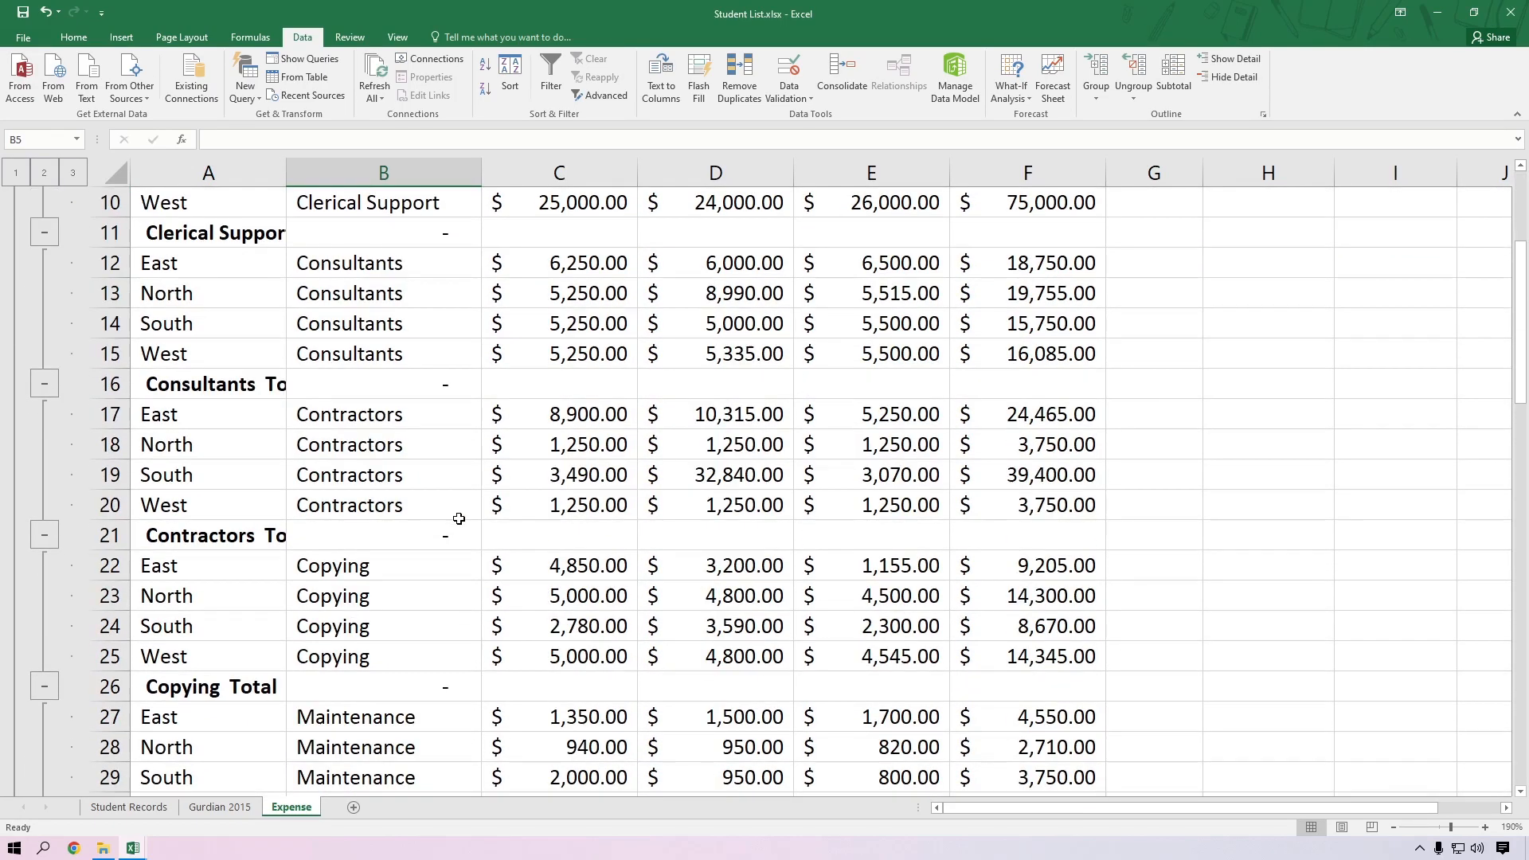
scroll(393, 592, down, 4)
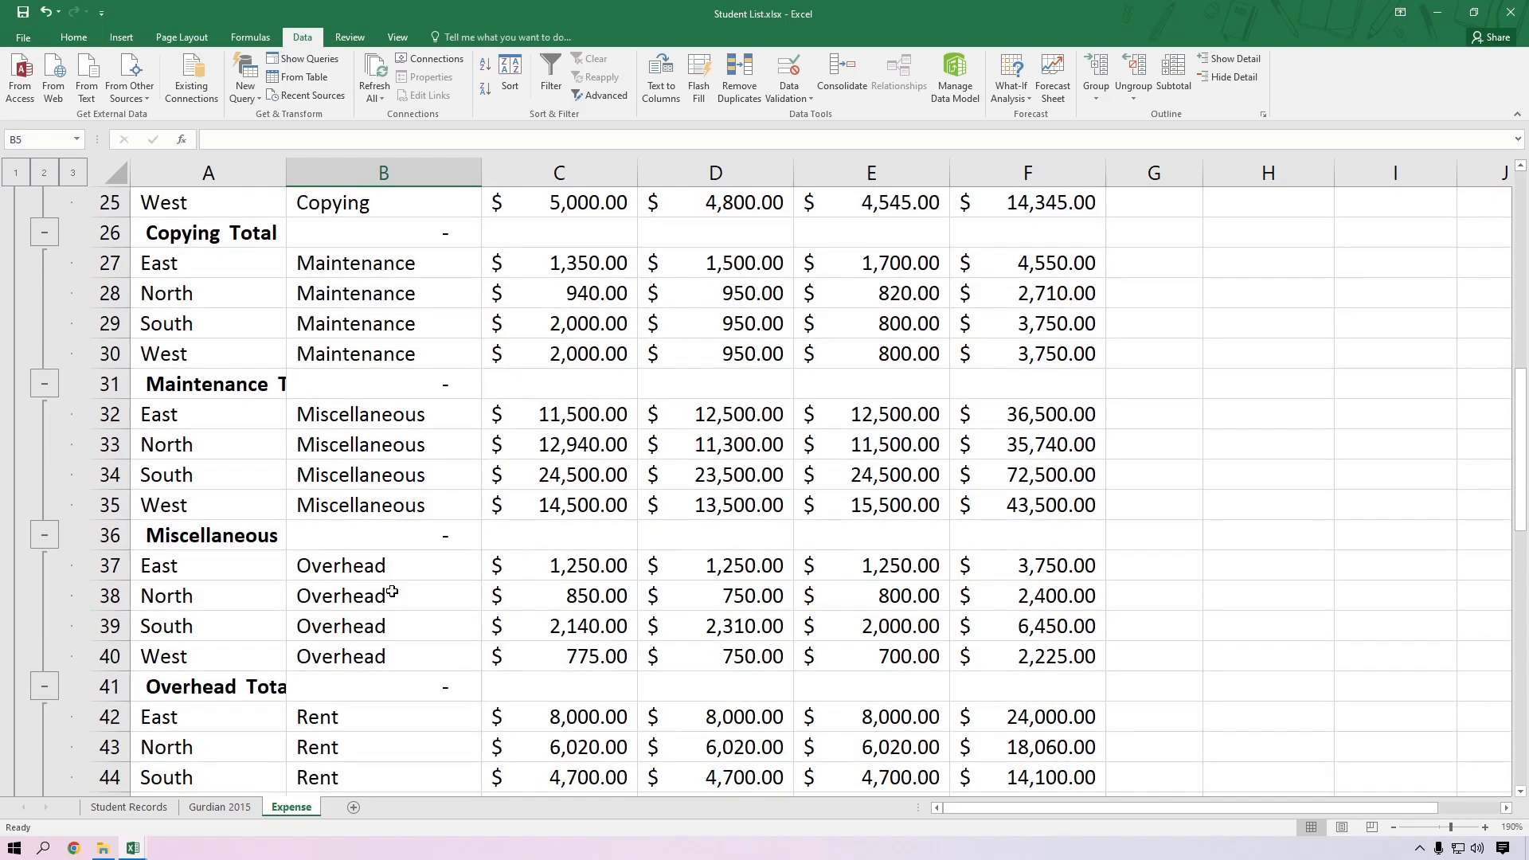
scroll(393, 592, down, 3)
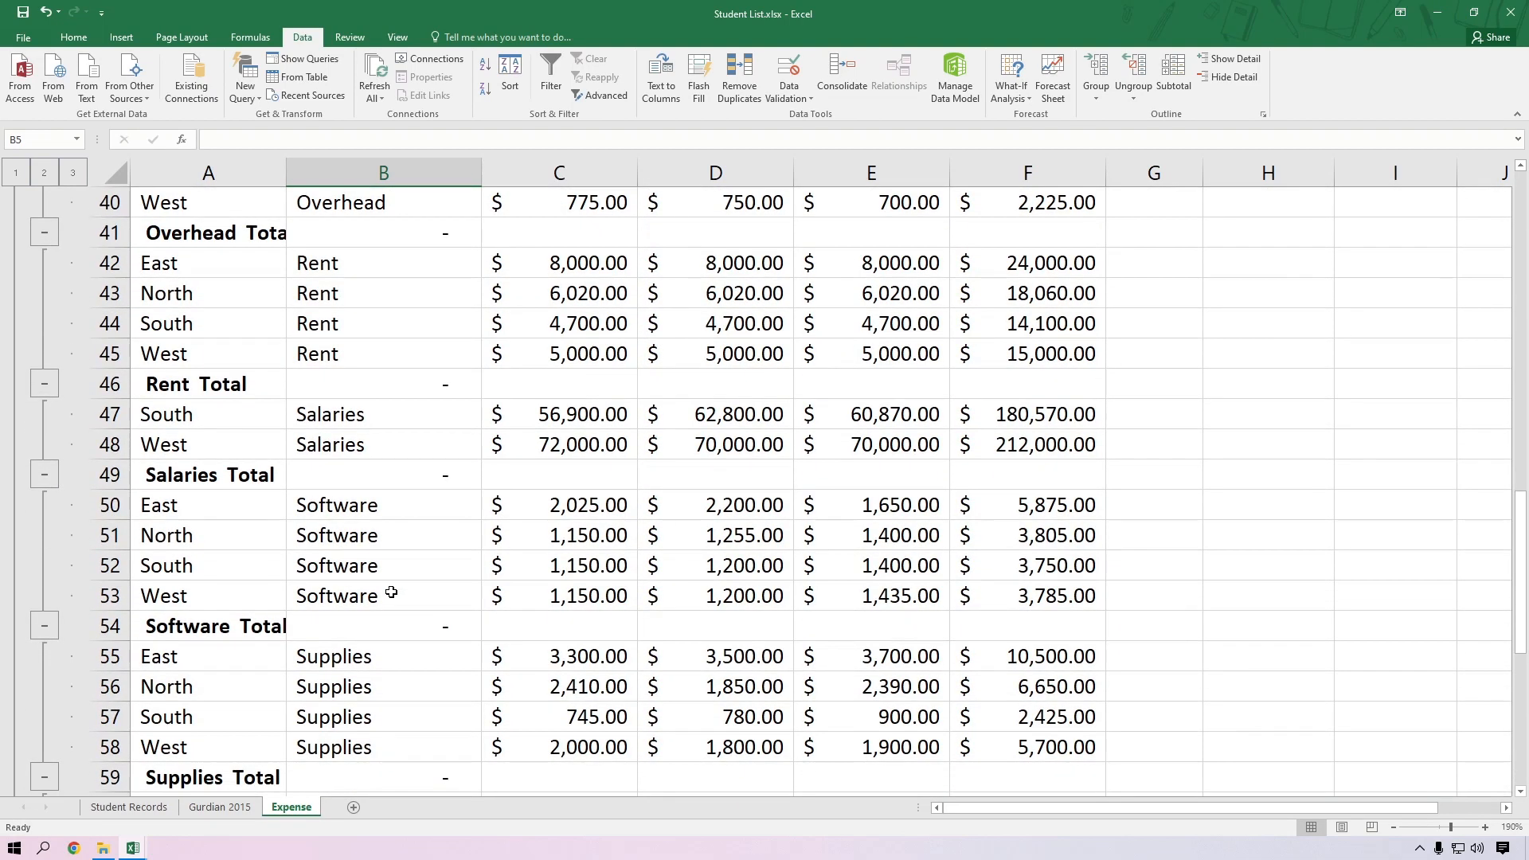
scroll(391, 592, down, 1)
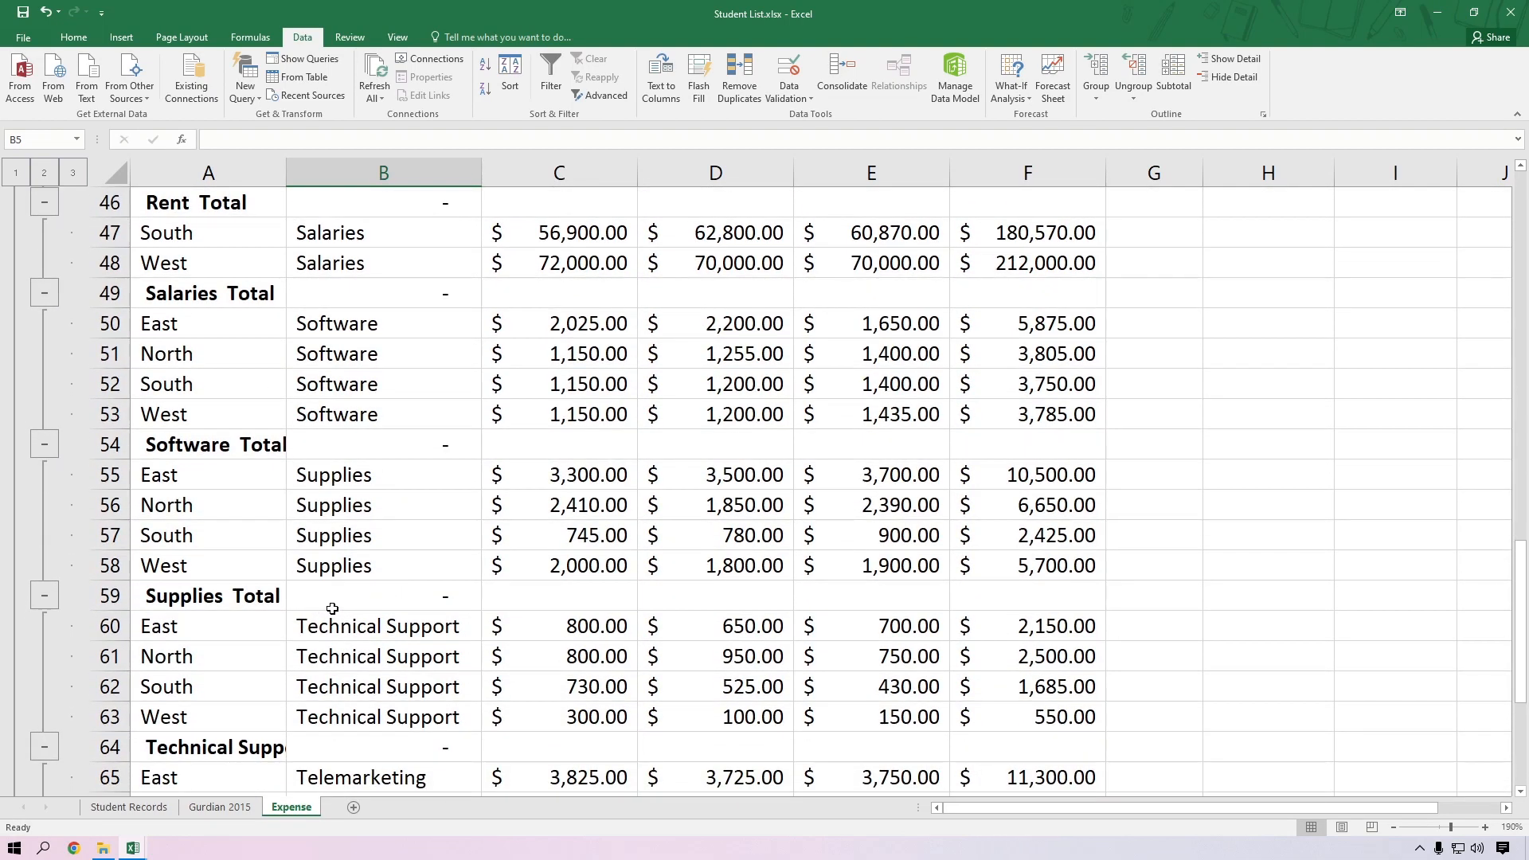
click(405, 586)
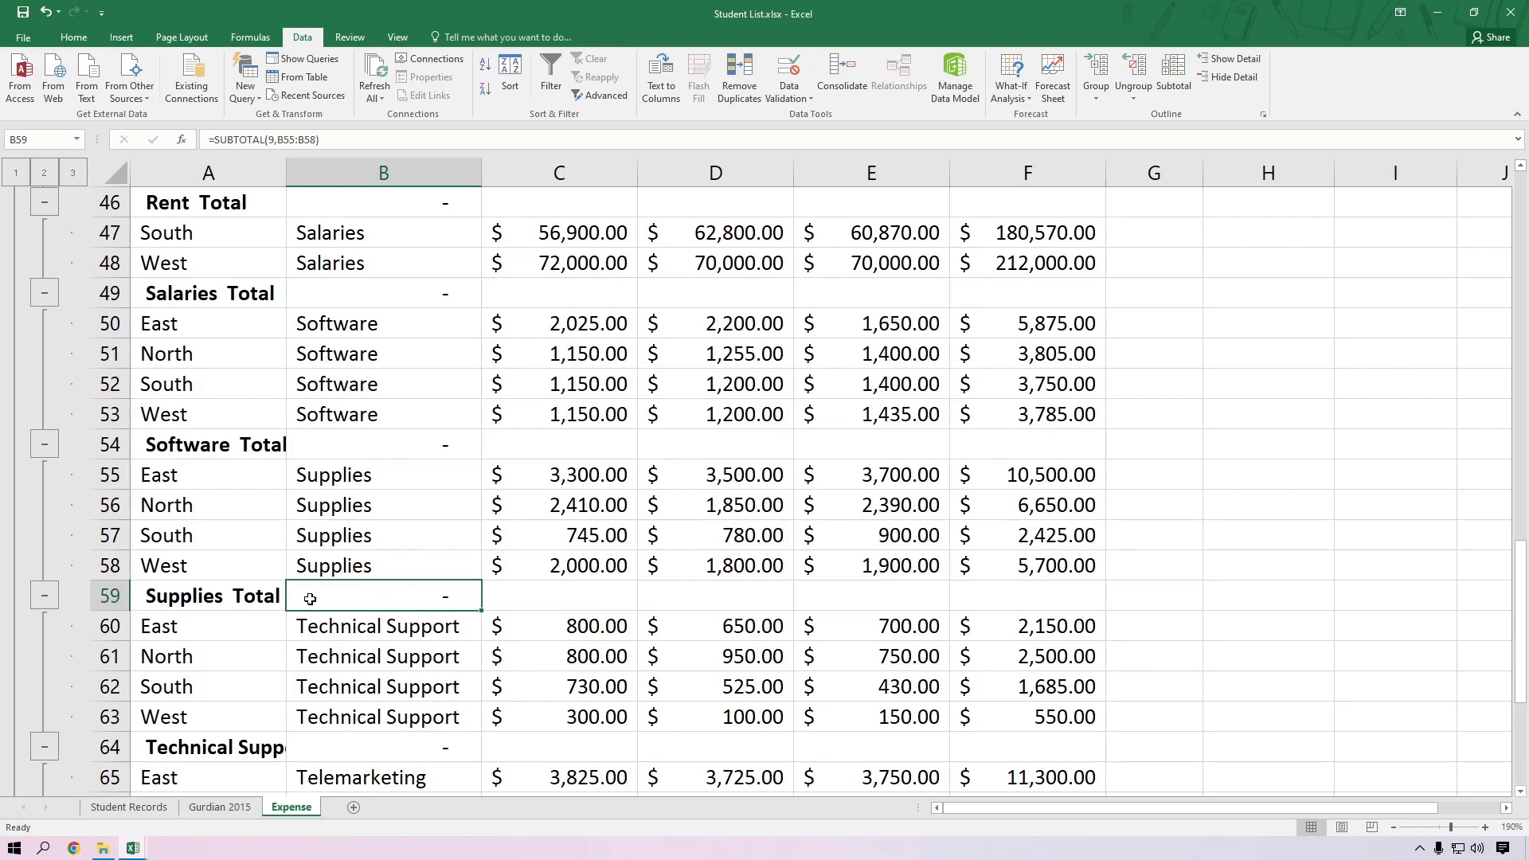
click(1015, 596)
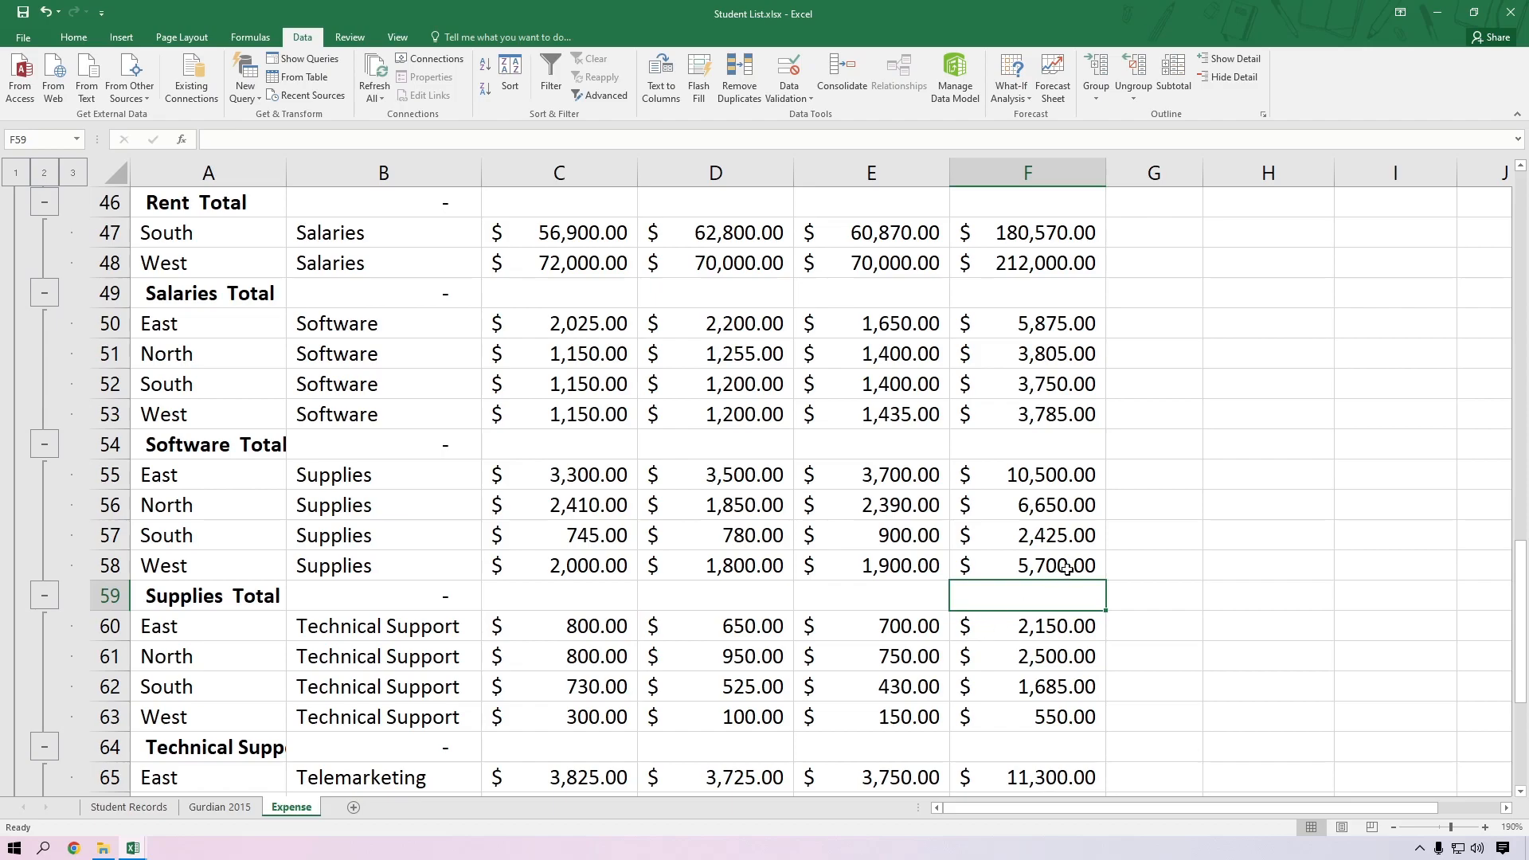
key(alt+equal)
key(Return)
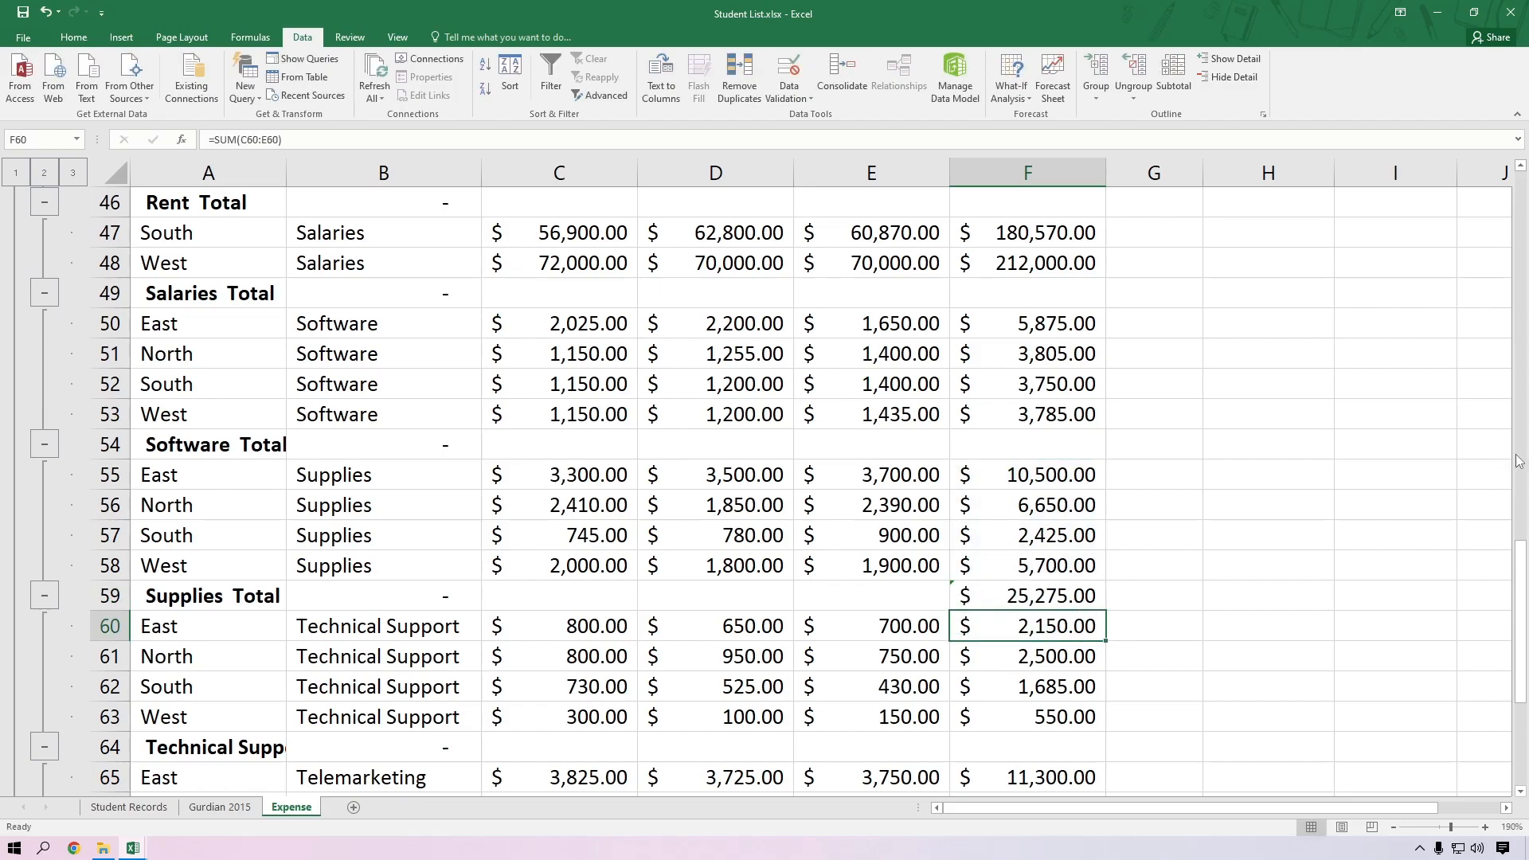
Step: Undo the Supplies AutoSum and the category subtotals, and deselect the list
scroll(1242, 534, up, 15)
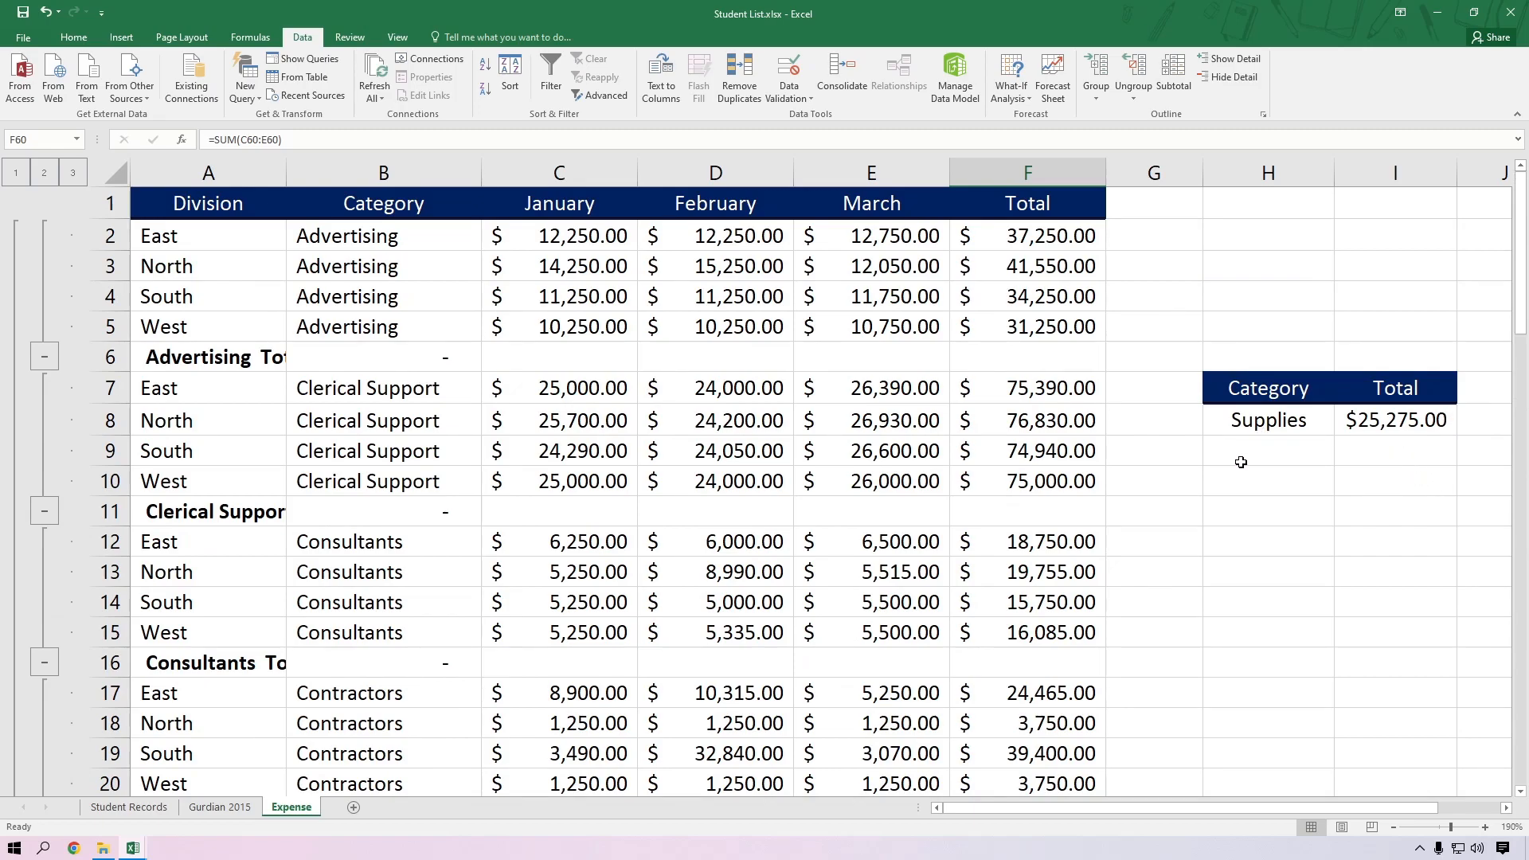
key(ctrl+z)
key(ctrl+z)
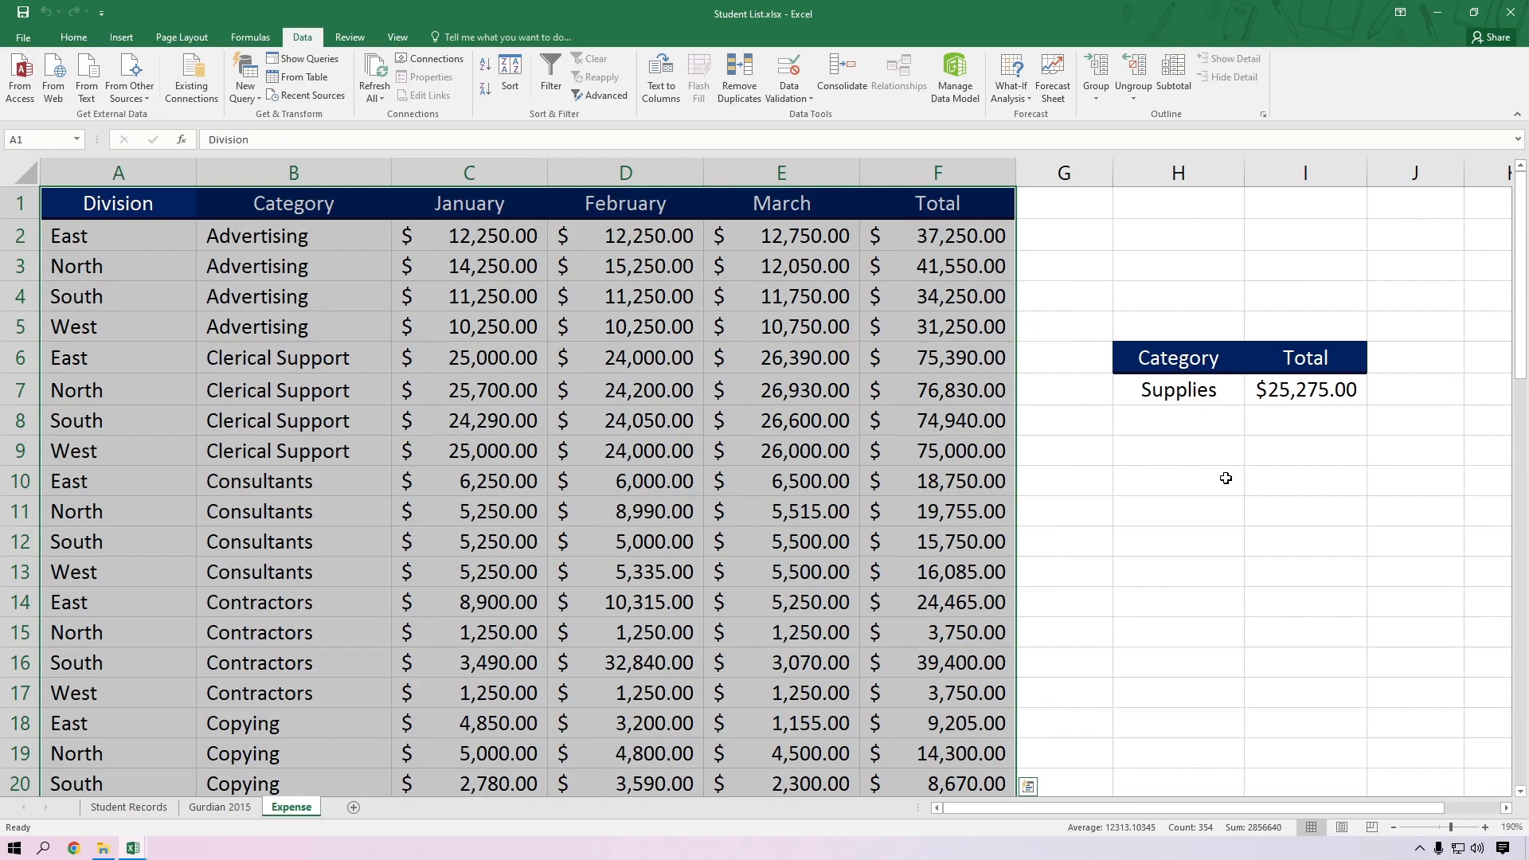
click(947, 500)
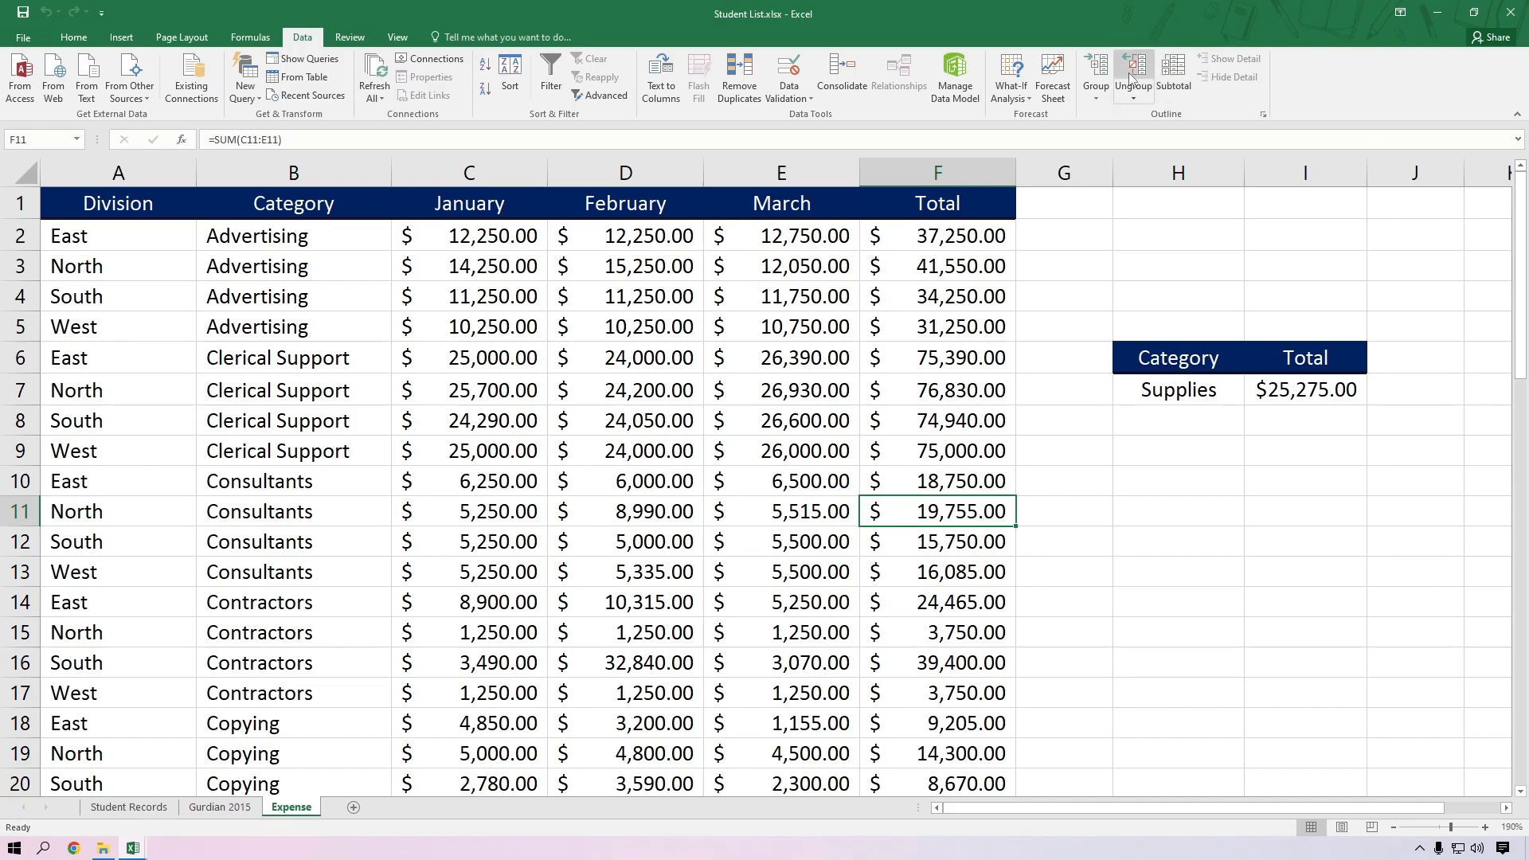
Step: Sort the expense list by Division, trying descending order before settling on ascending order
click(74, 38)
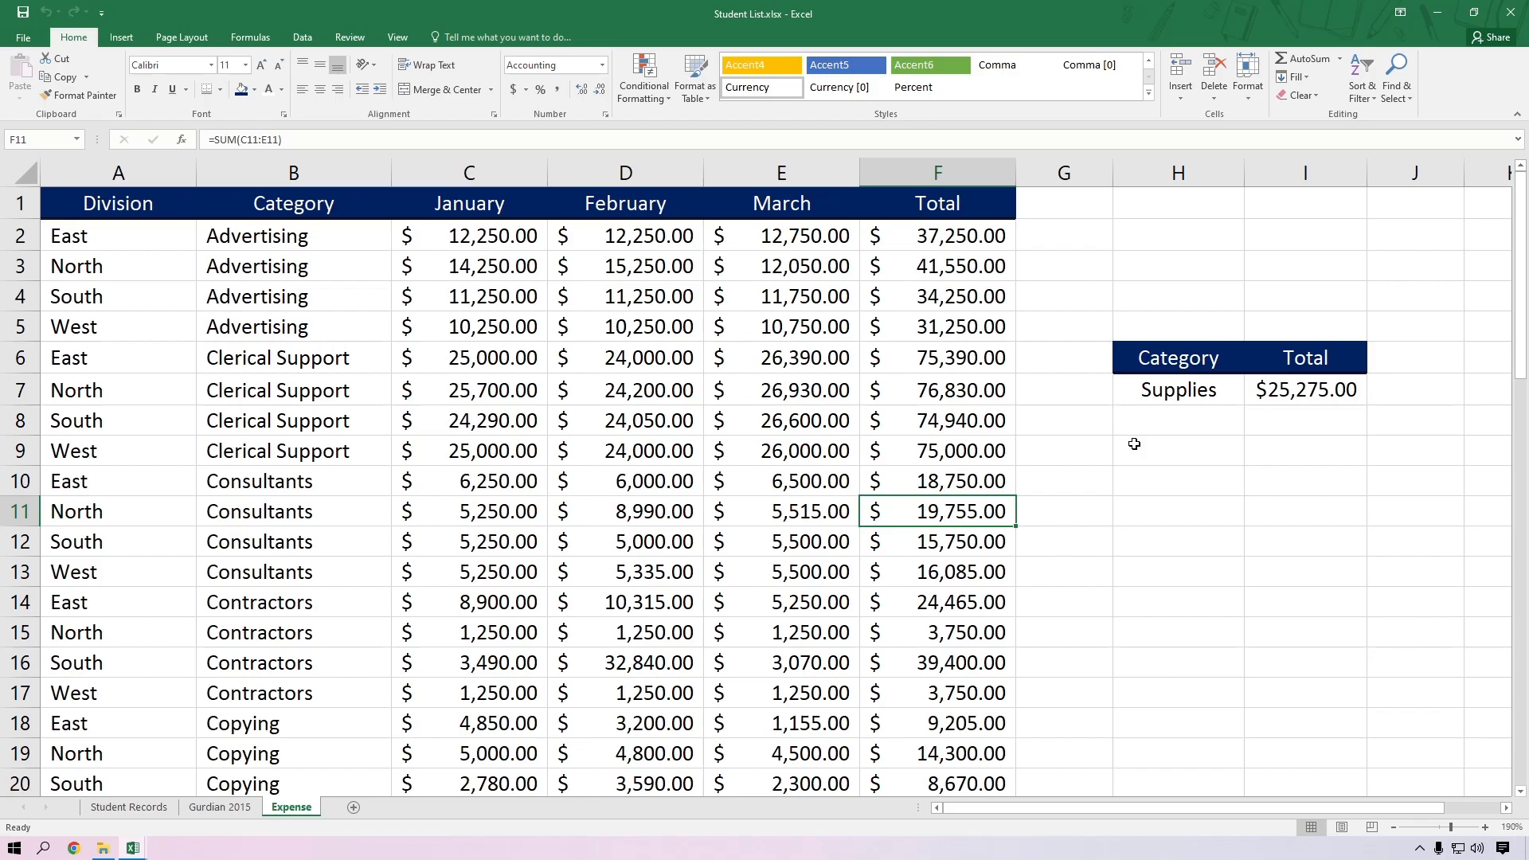
click(98, 234)
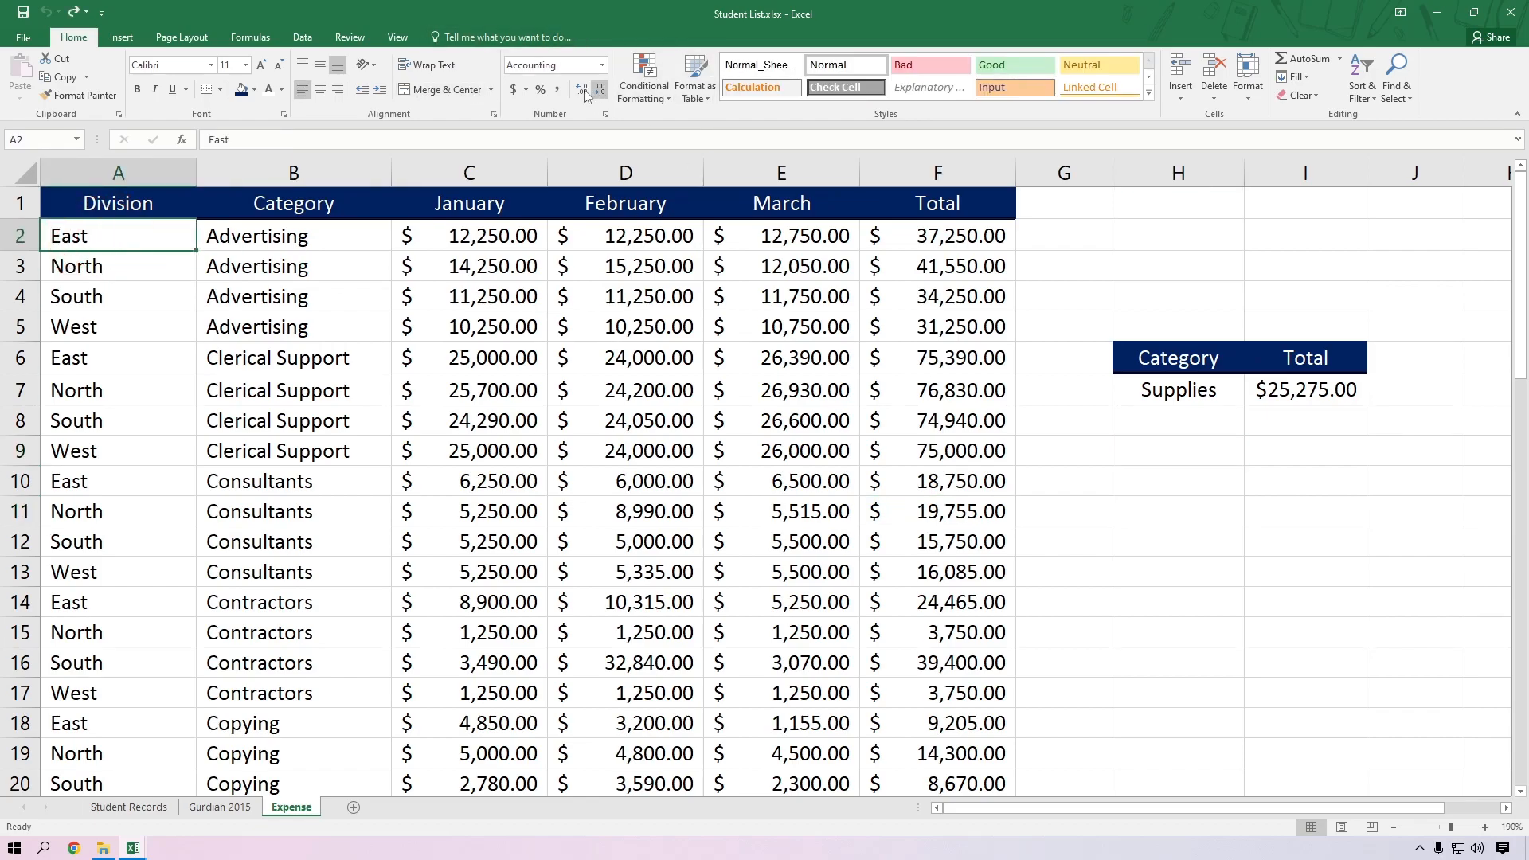
click(302, 38)
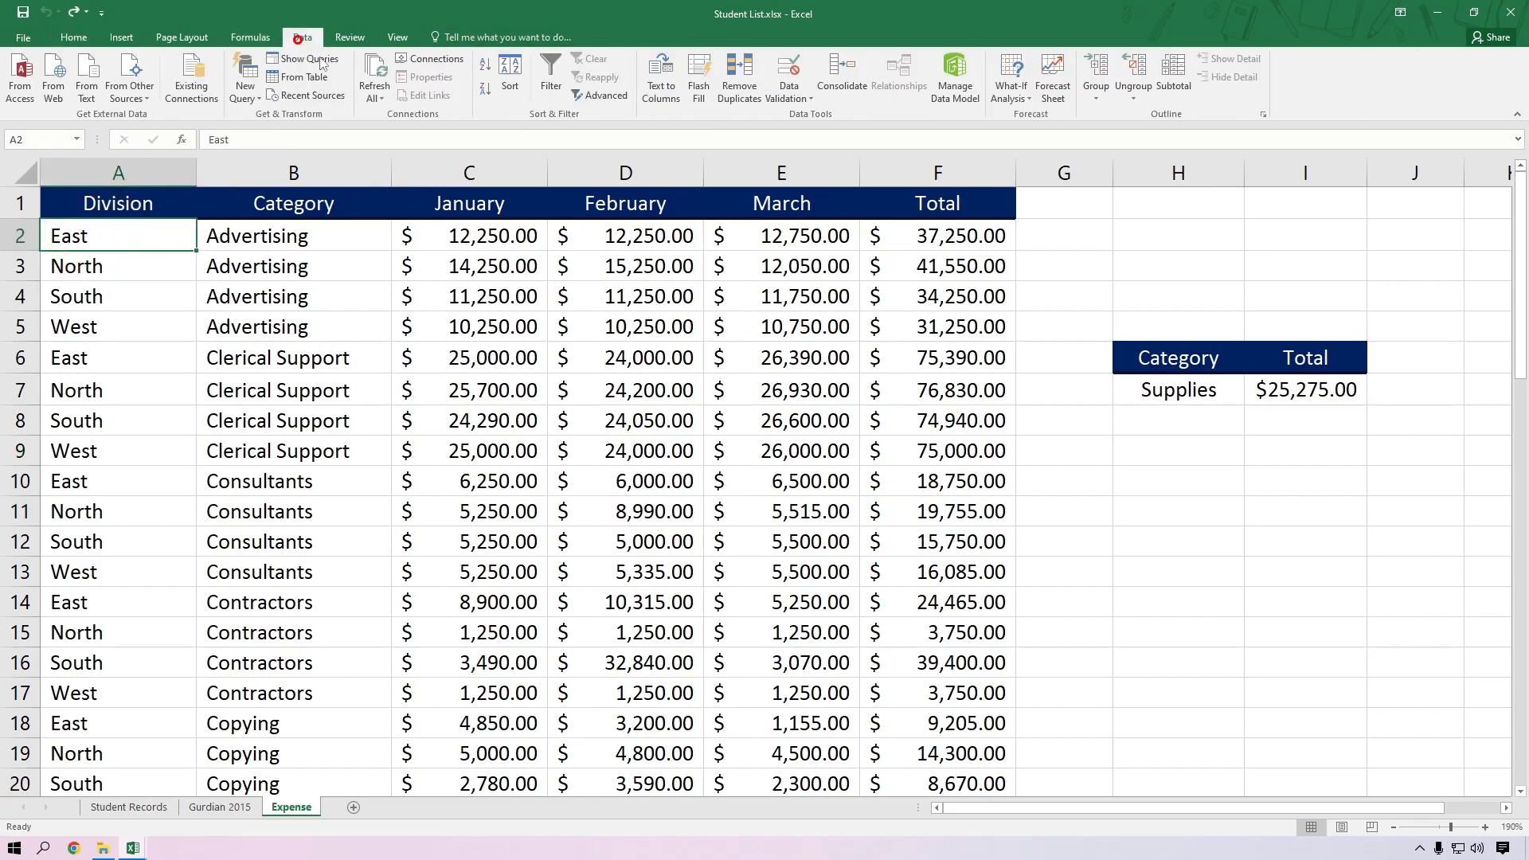
click(485, 67)
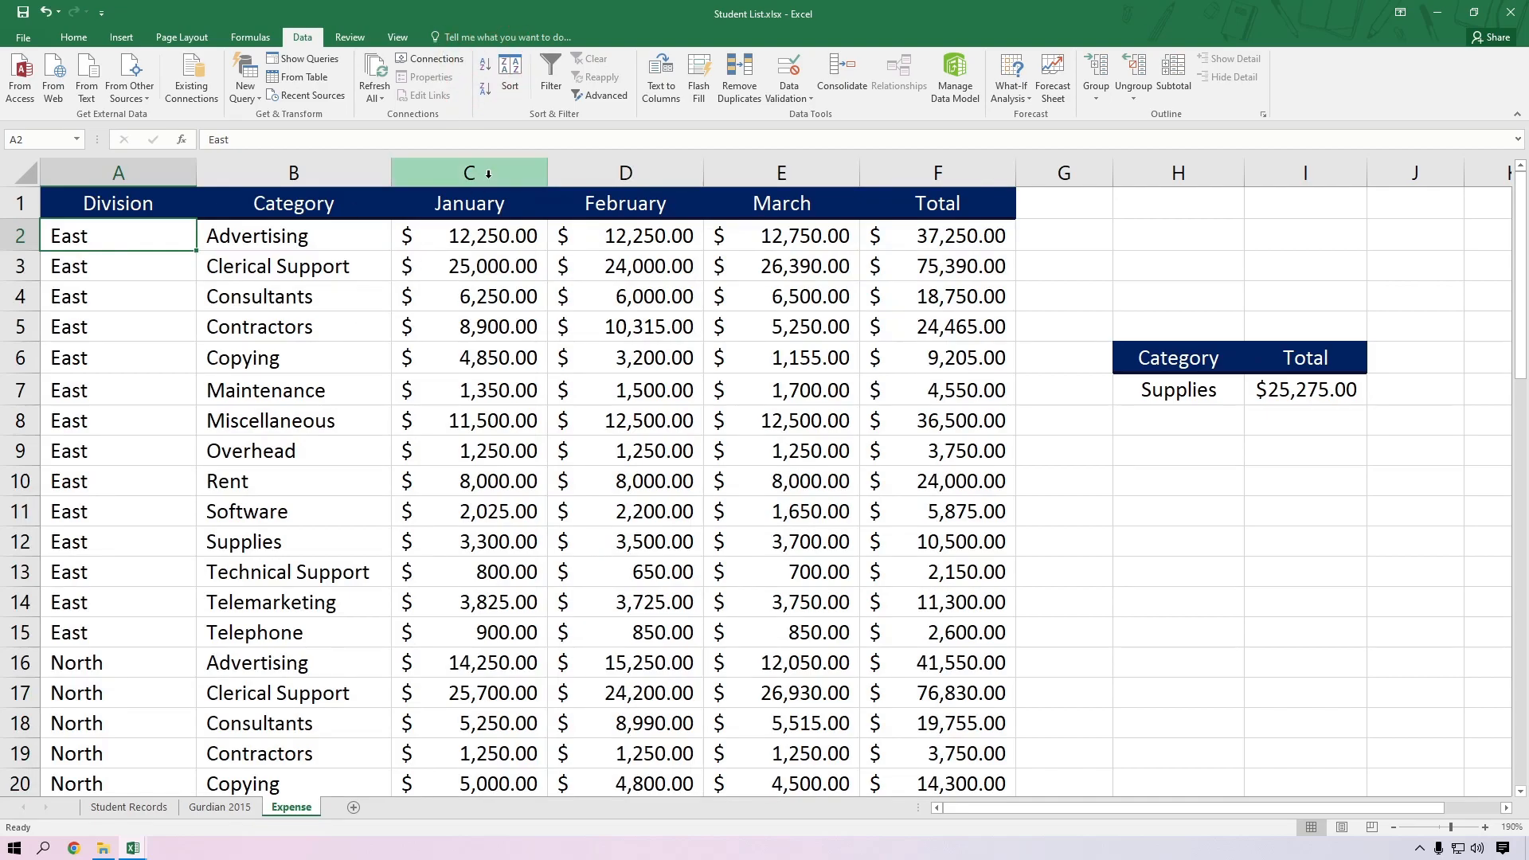
key(ctrl+z)
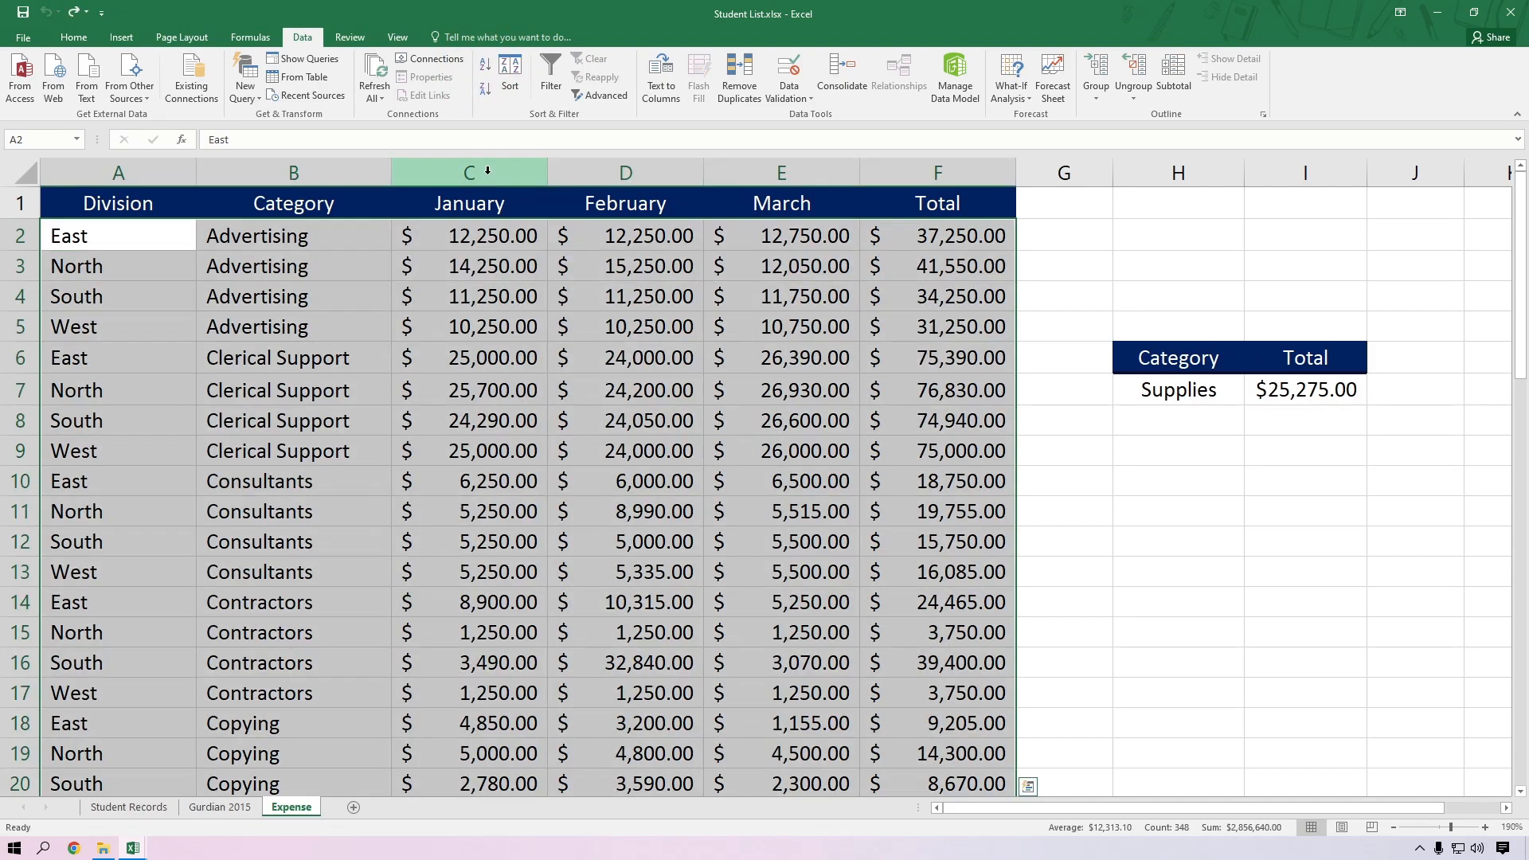
click(487, 69)
click(485, 88)
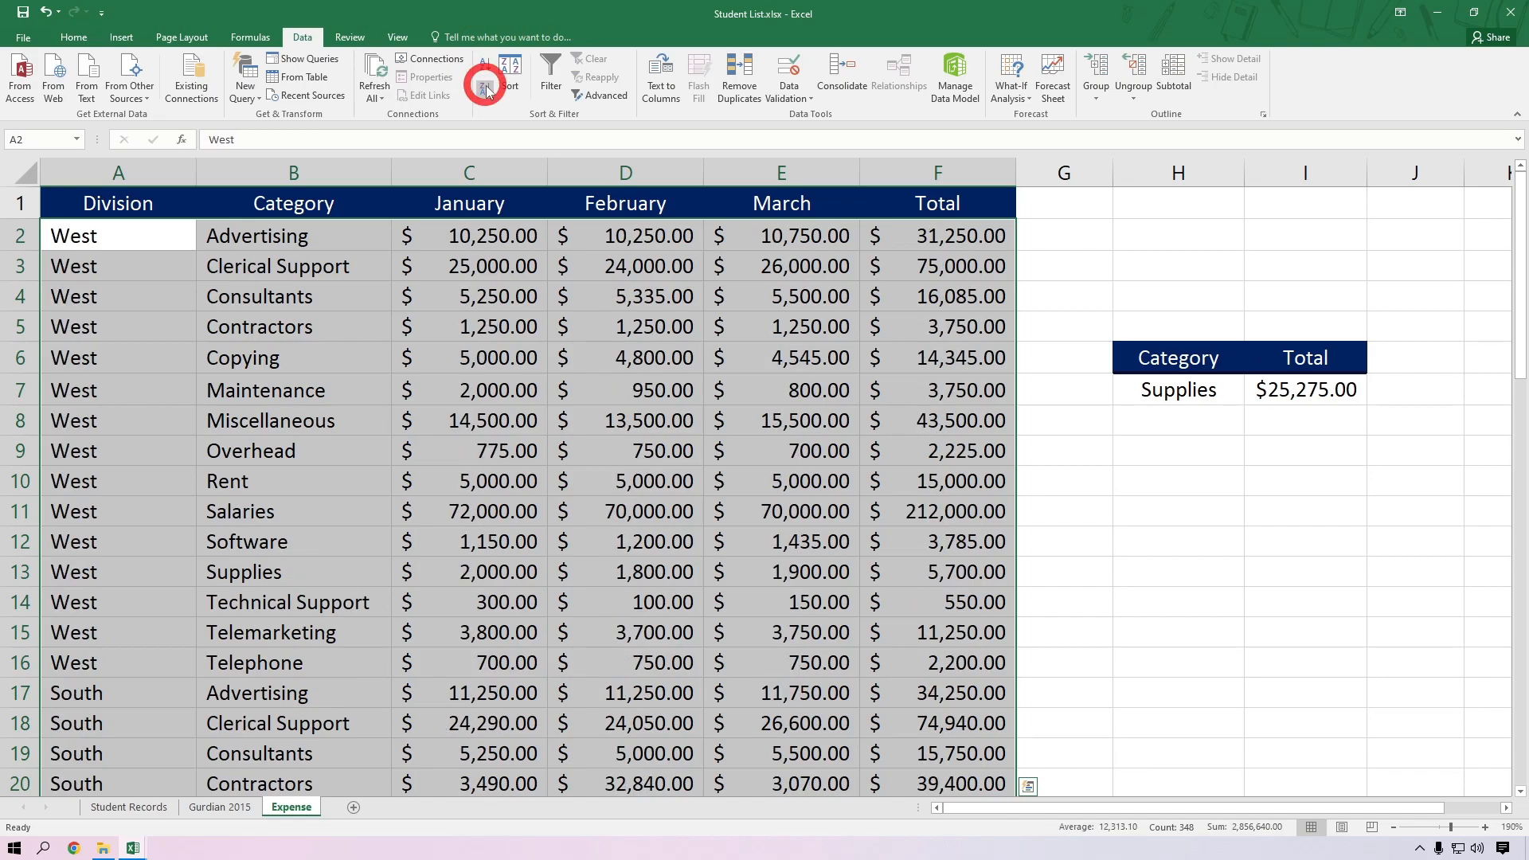
click(485, 67)
click(351, 390)
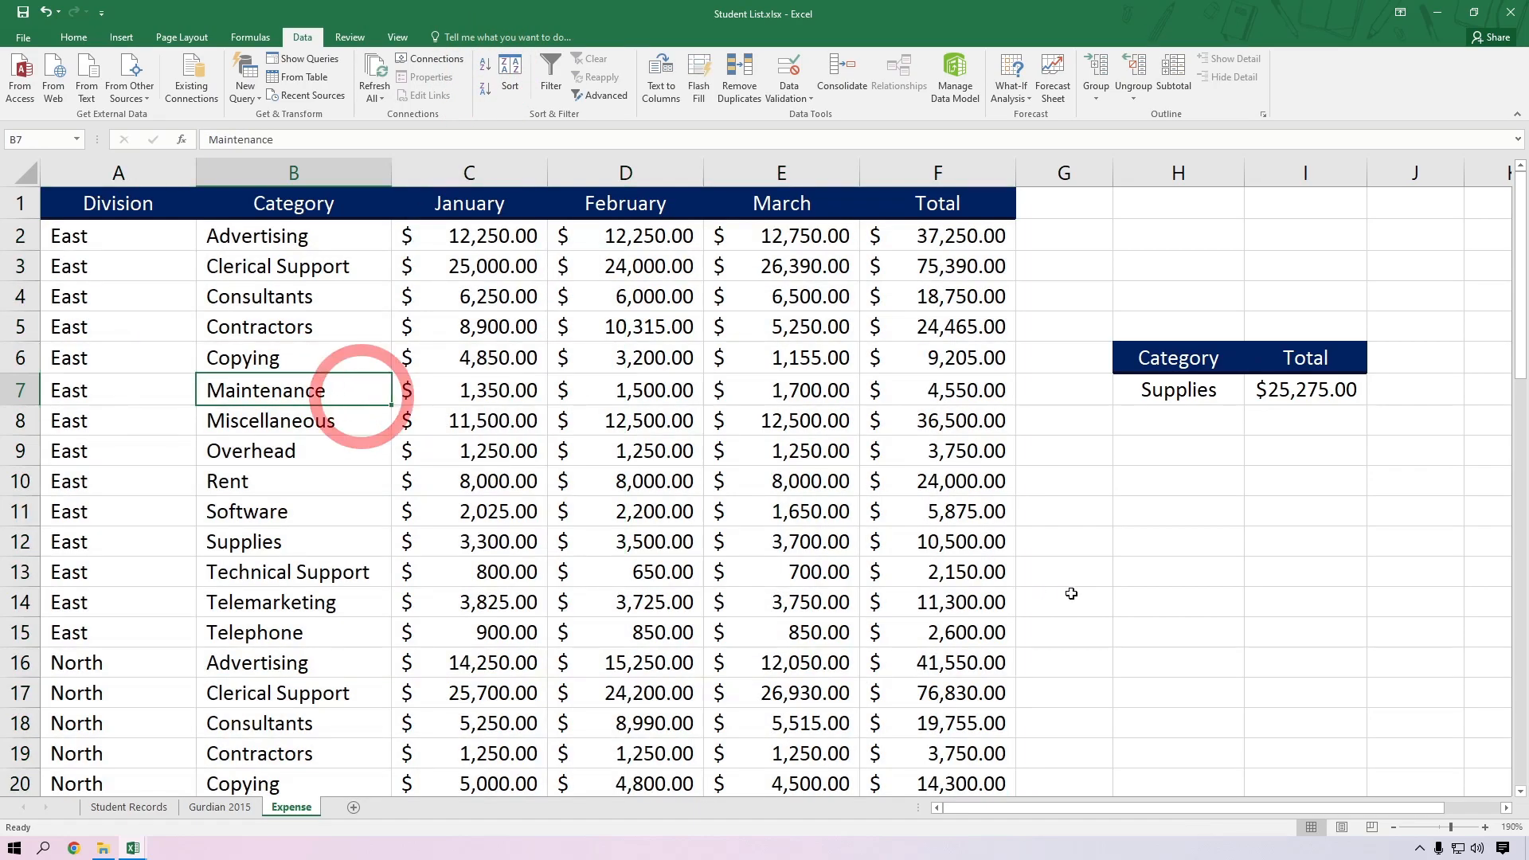
Step: Copy the Category and Total block H6:I7 to H10 and clear the copied values in H11:I11
click(1267, 599)
drag(1207, 358, 1307, 395)
key(ctrl+c)
click(1211, 493)
key(ctrl+v)
drag(1209, 522, 1297, 522)
key(Delete)
Step: Enter Advertising as the criterion in H11 and change the I10 heading to Average
click(1194, 510)
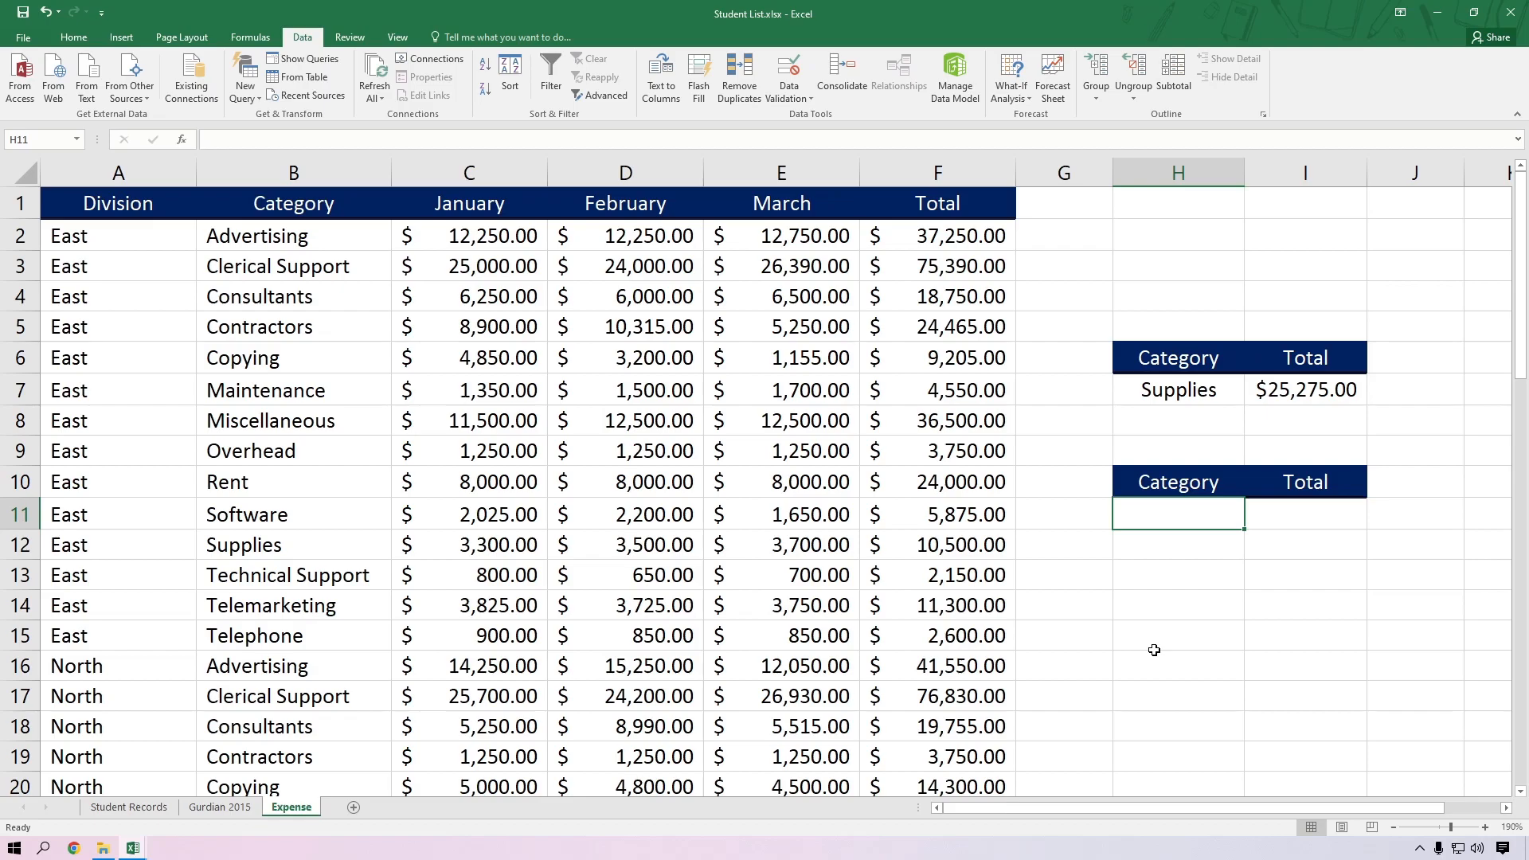
text(Advertising)
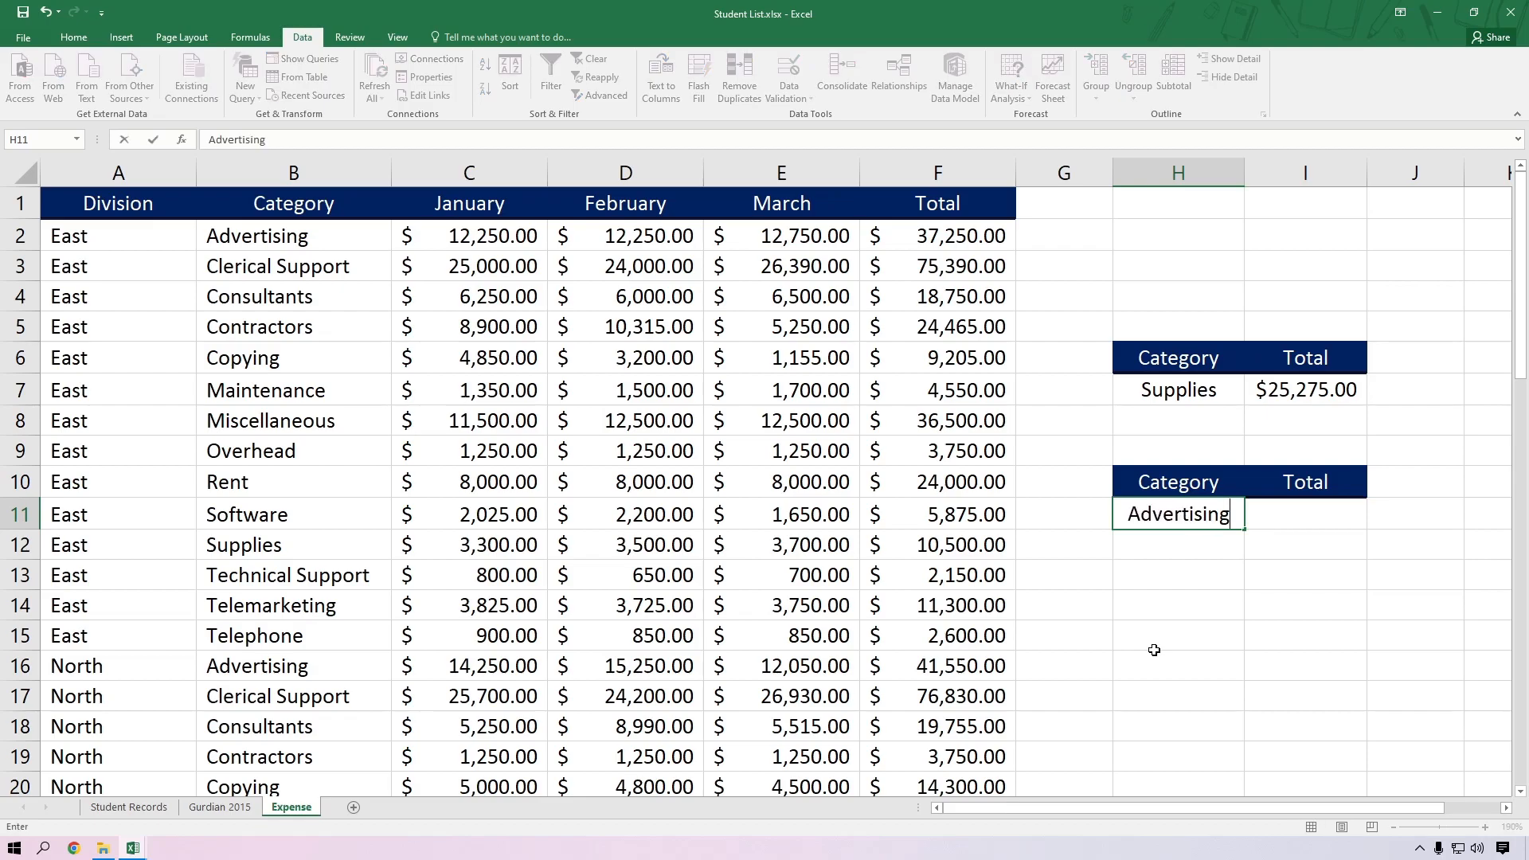
key(Tab)
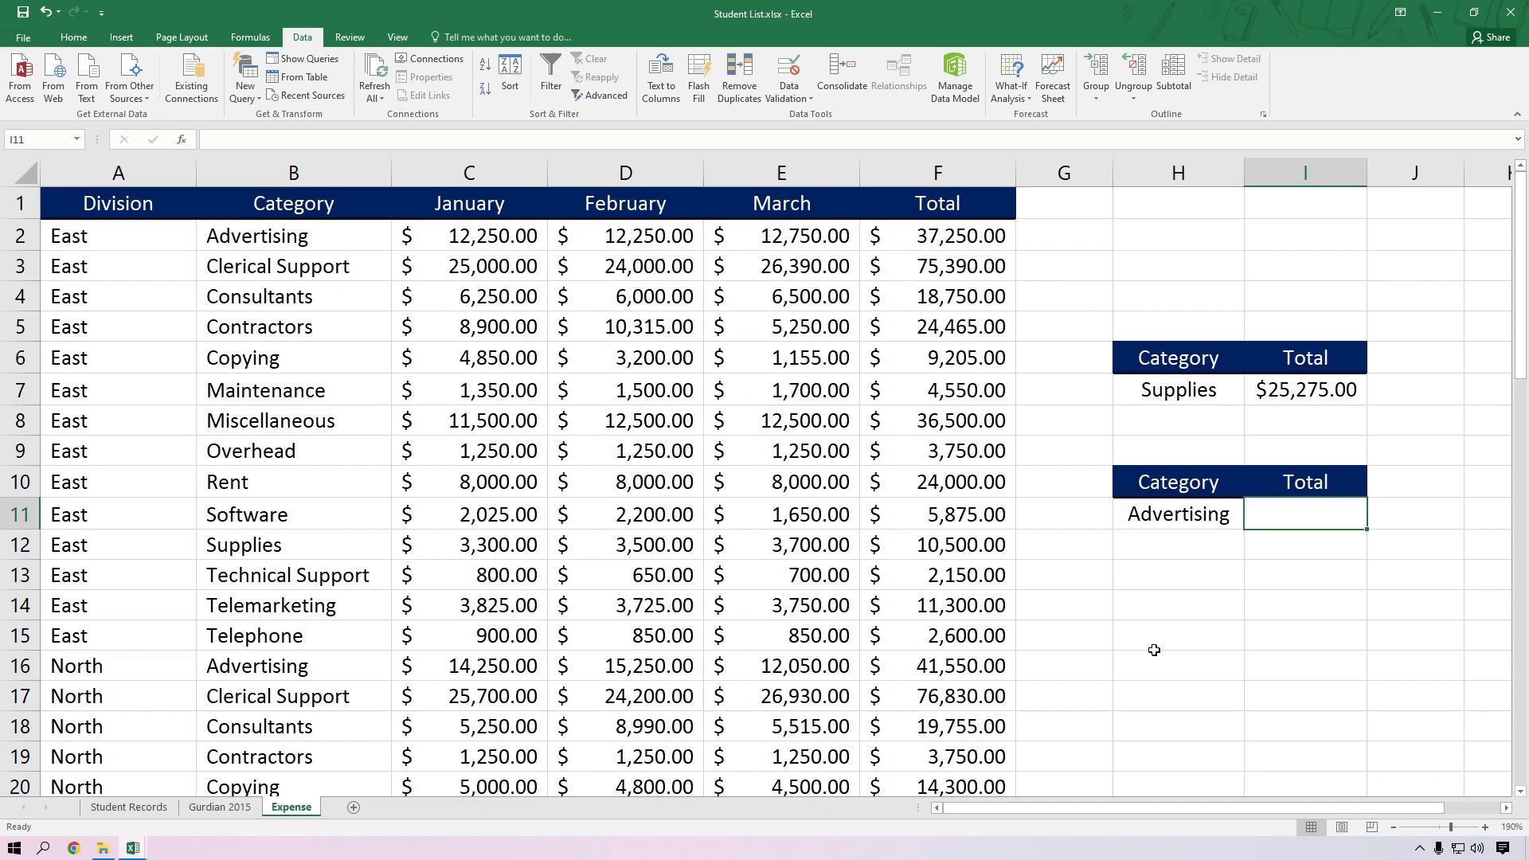
click(1312, 486)
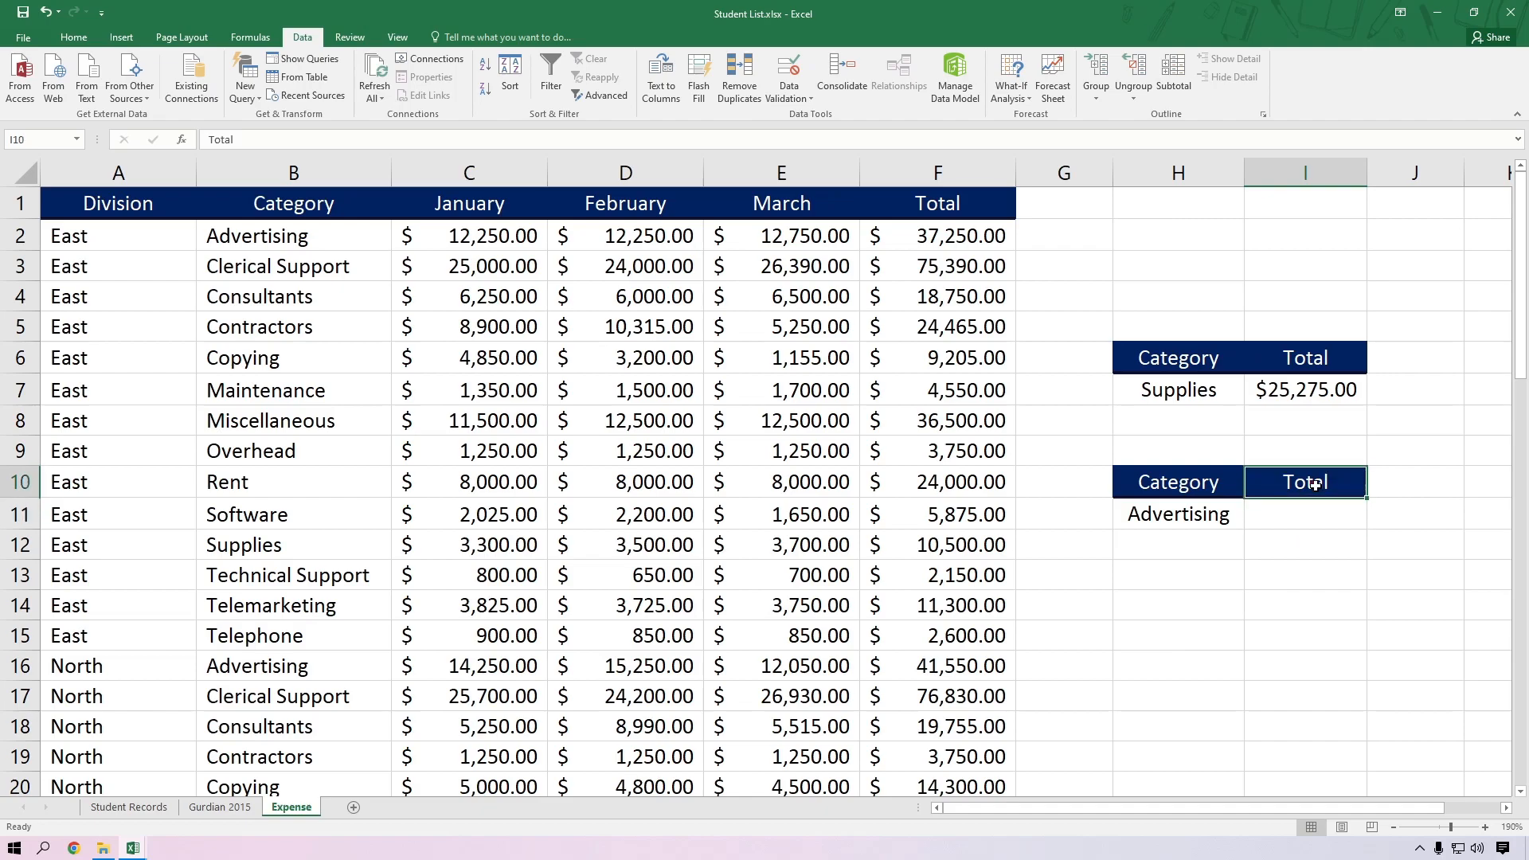
text(Average)
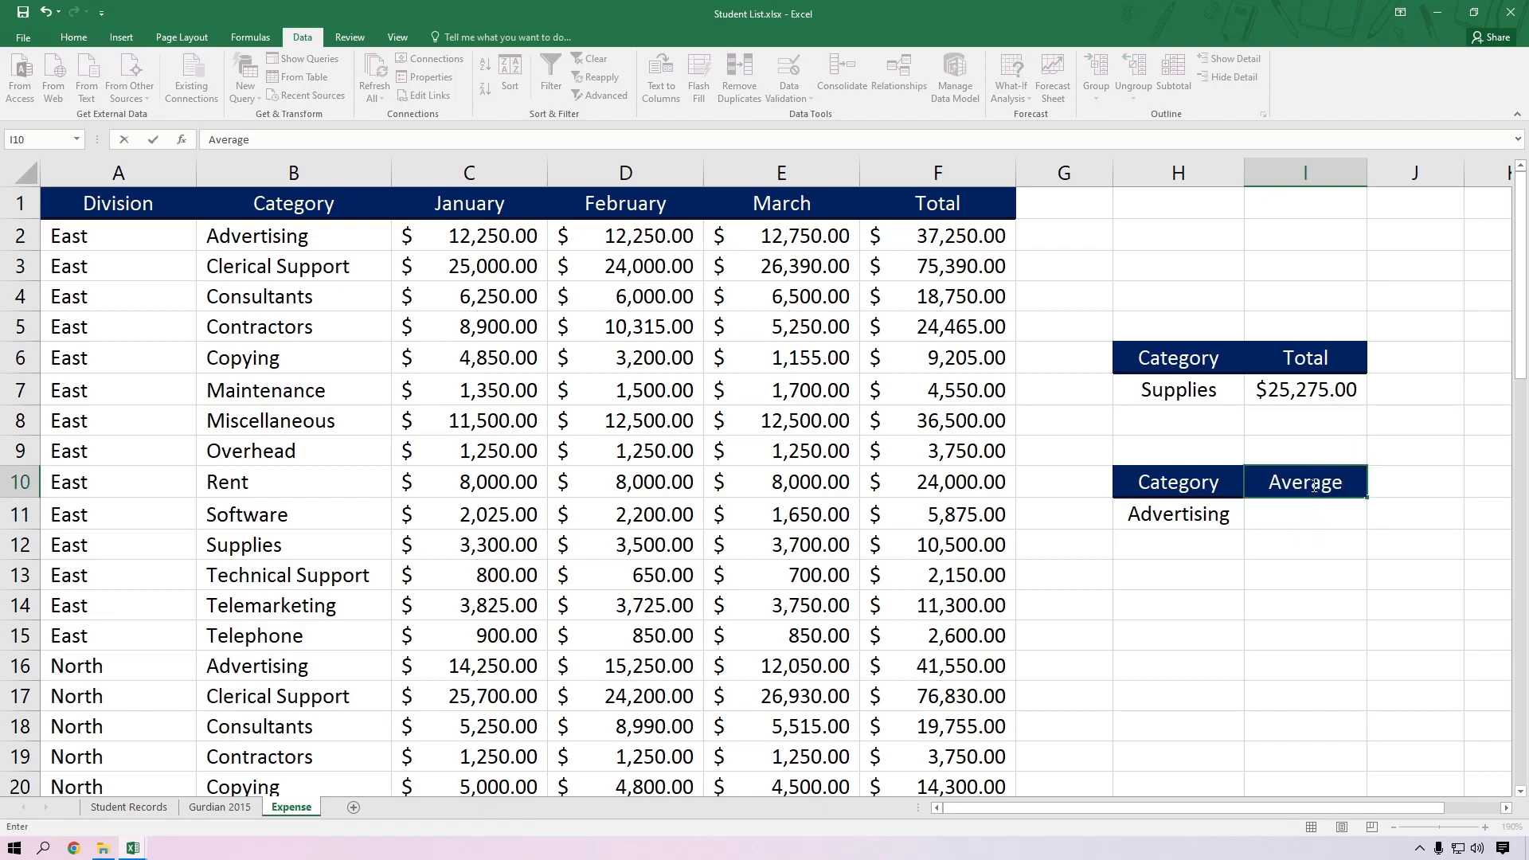
key(Return)
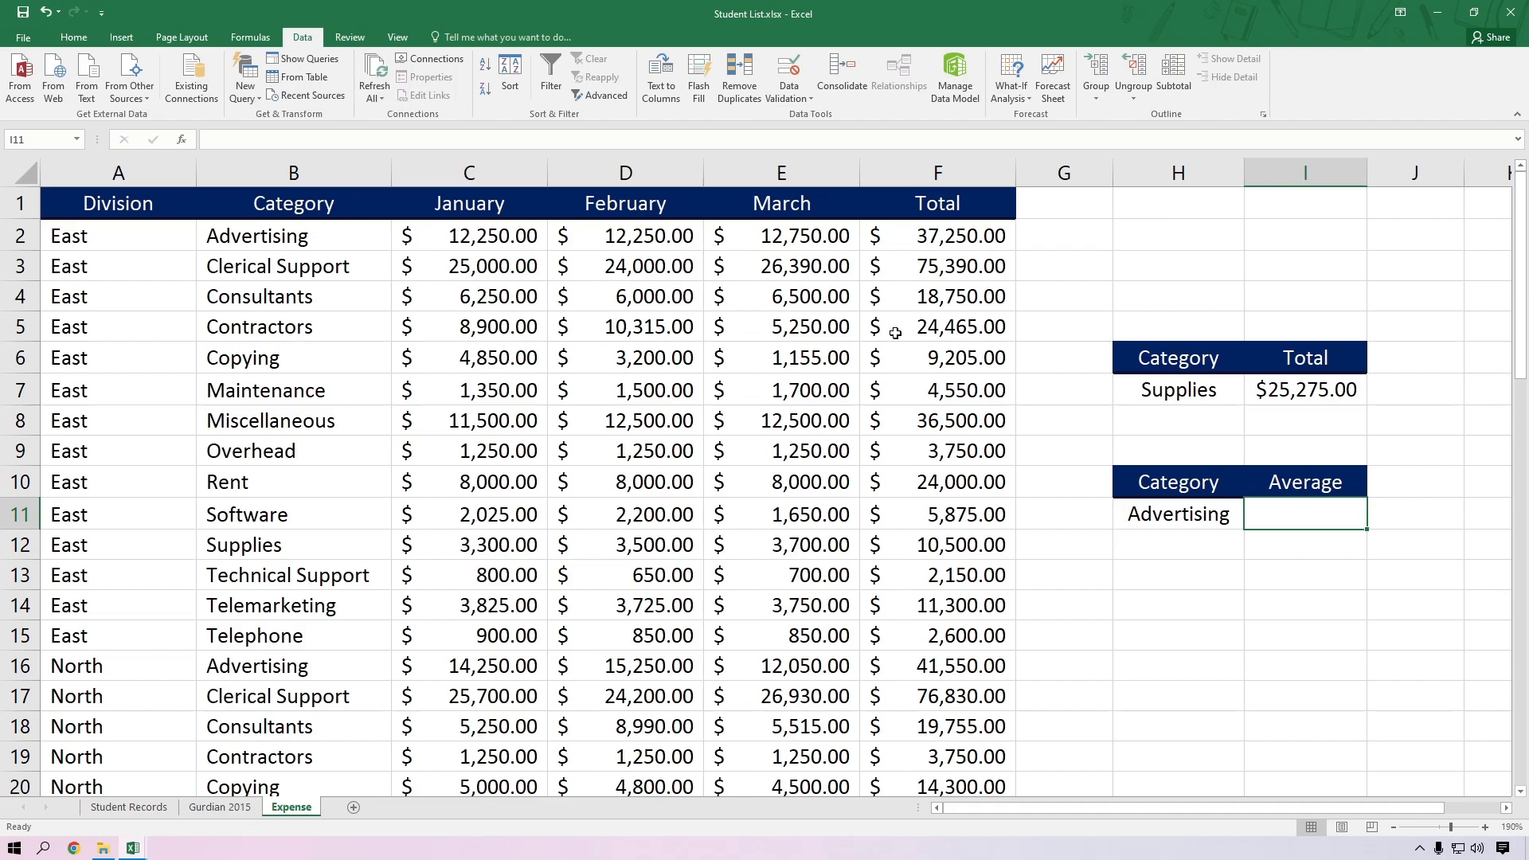
Step: Find the DAVERAGE function and start inserting it in I11
click(250, 38)
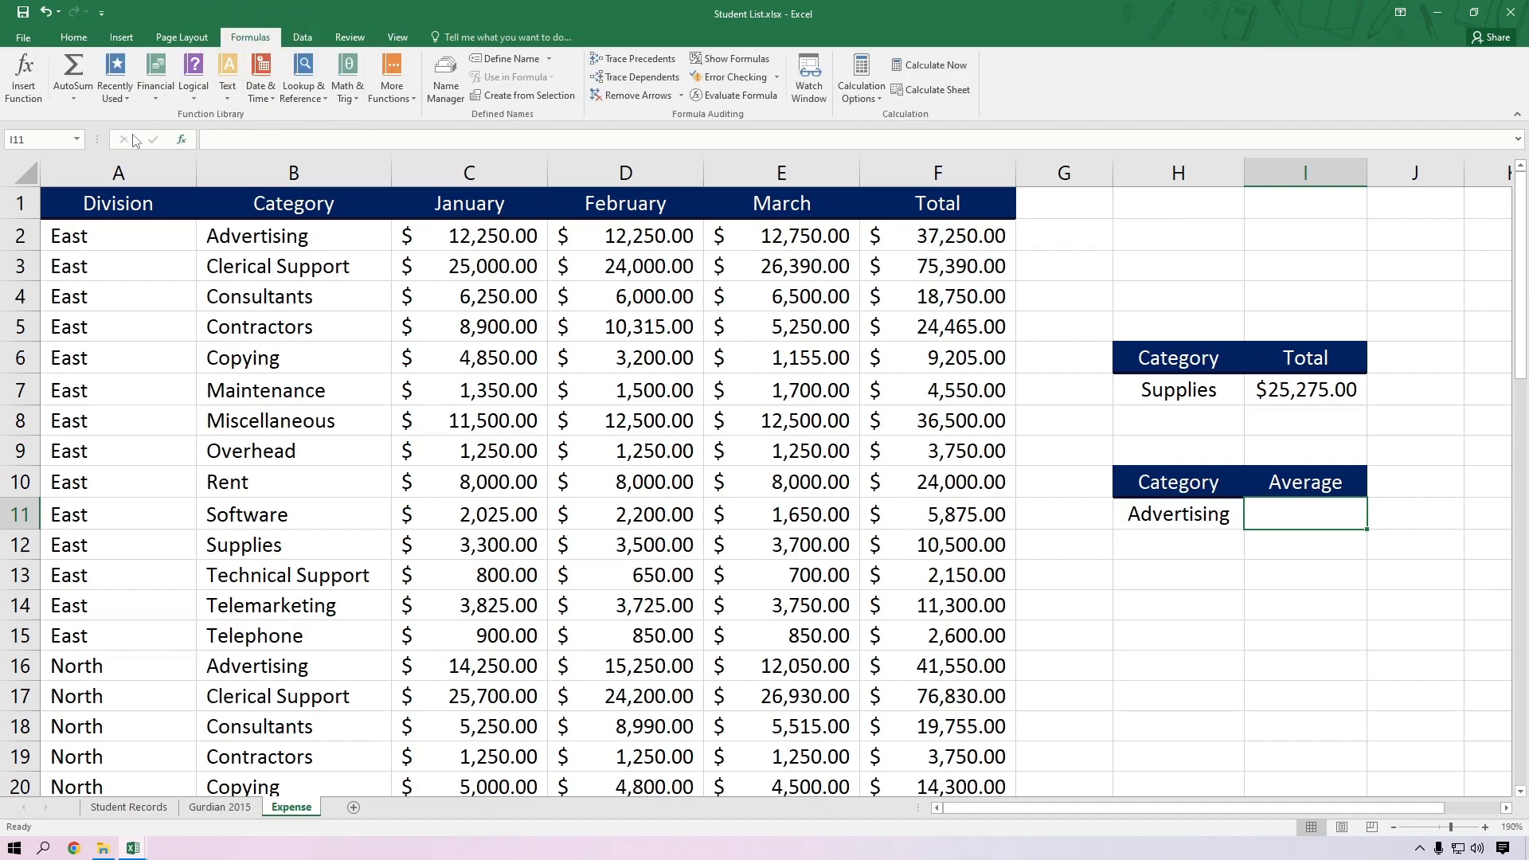
click(27, 87)
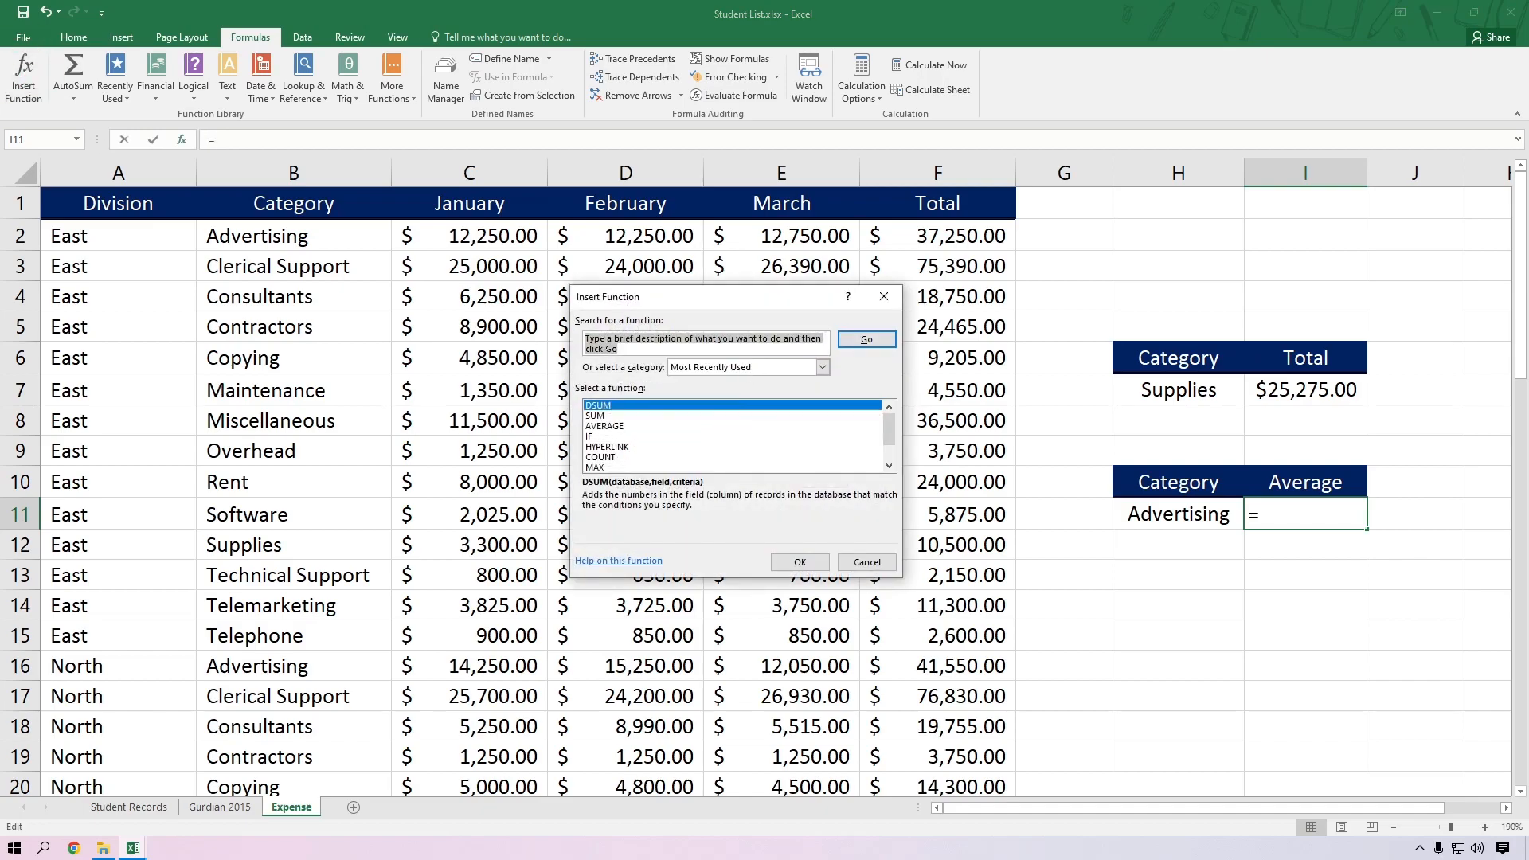
text(d)
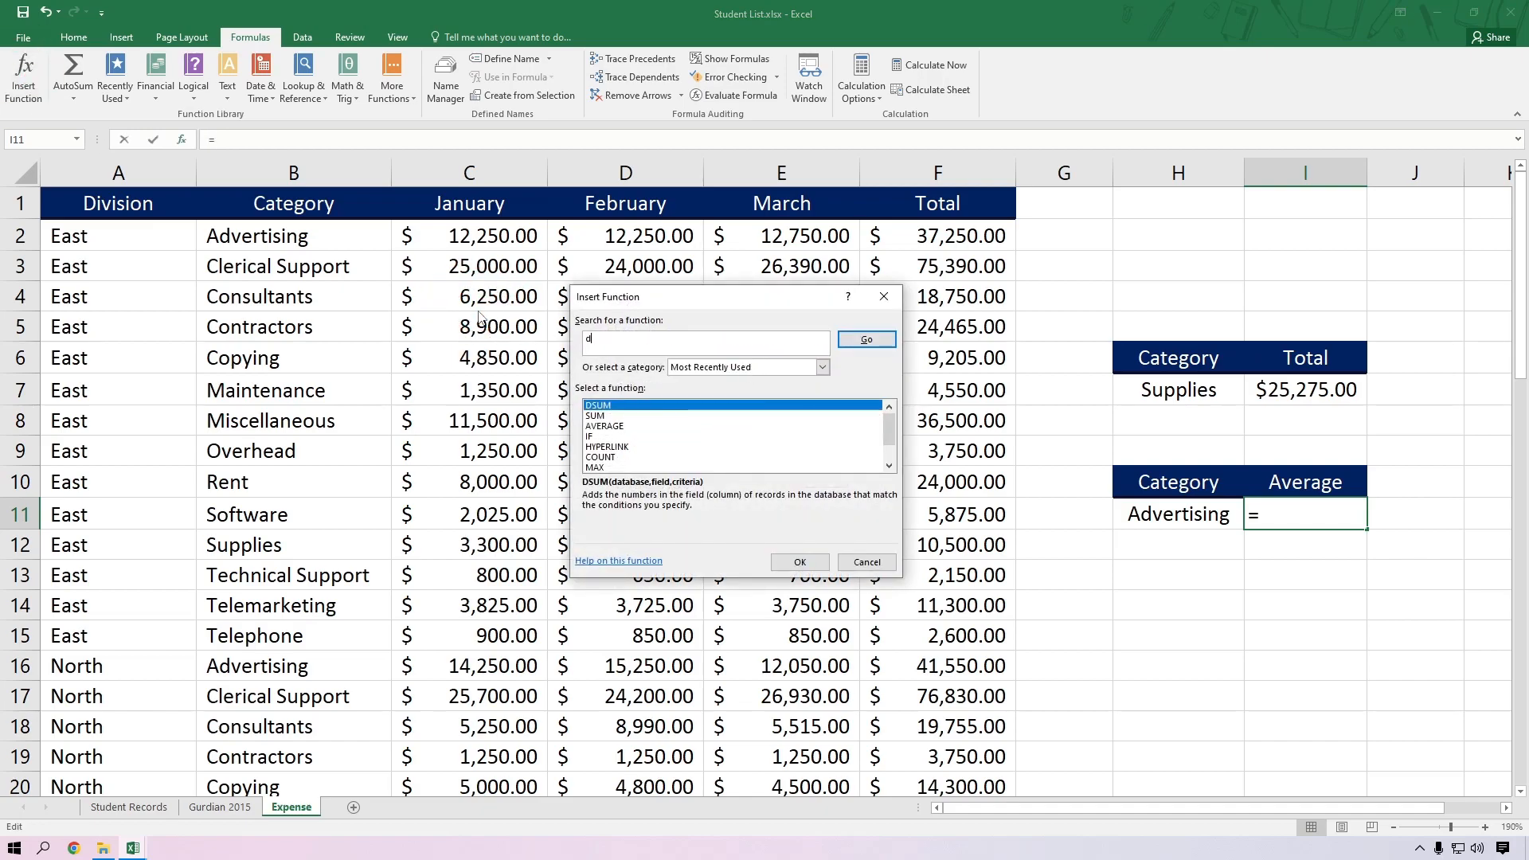
text(average)
click(856, 343)
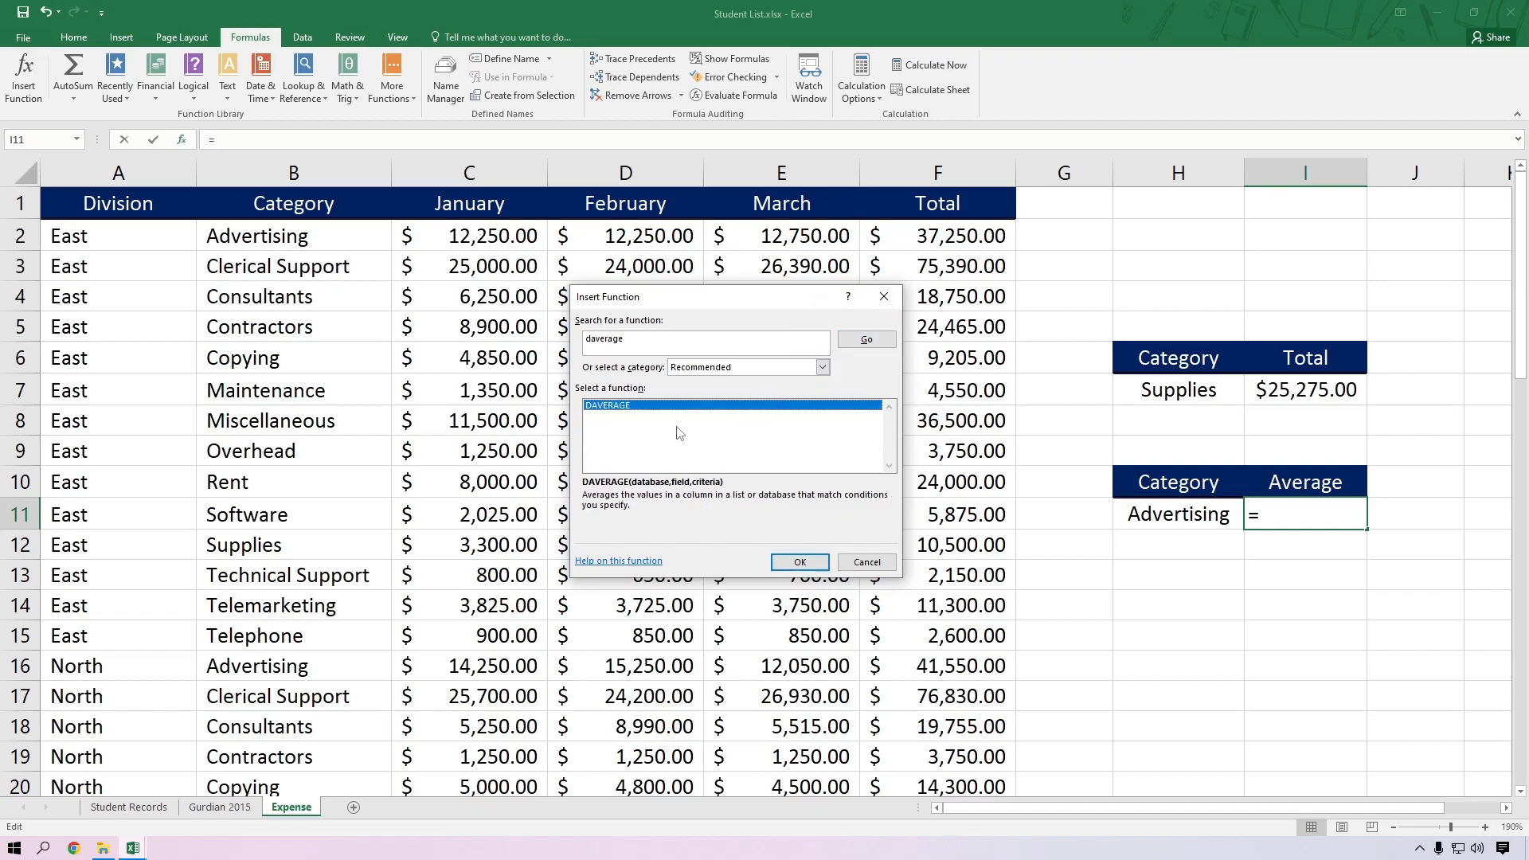
click(798, 562)
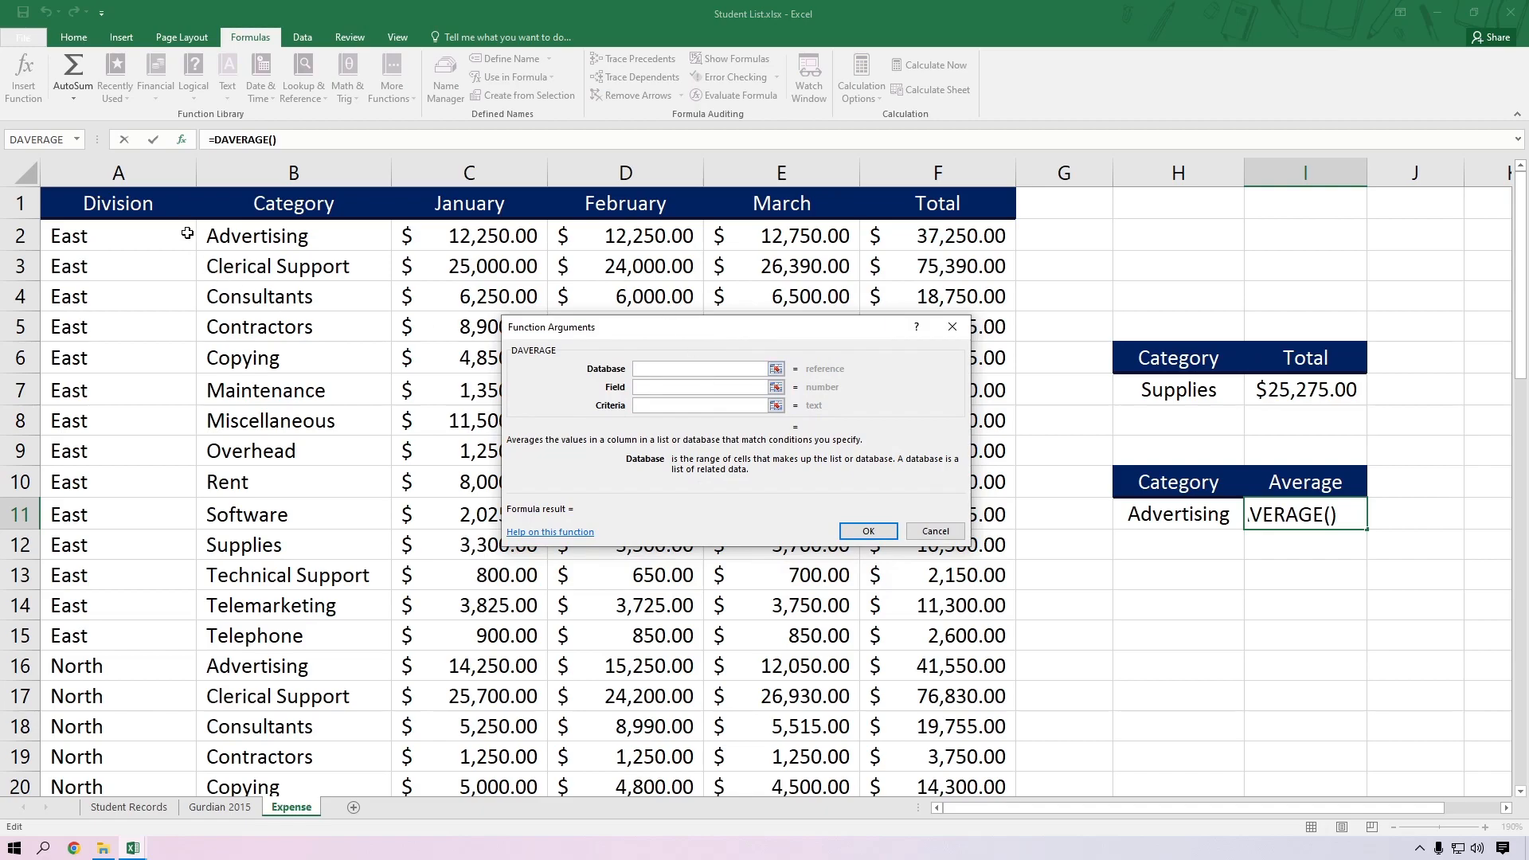
Step: Complete the DAVERAGE formula in I11 with database A1:F59, field 6 and criteria H10:H11
click(136, 205)
key(ctrl+shift+Down)
key(ctrl+shift+Right)
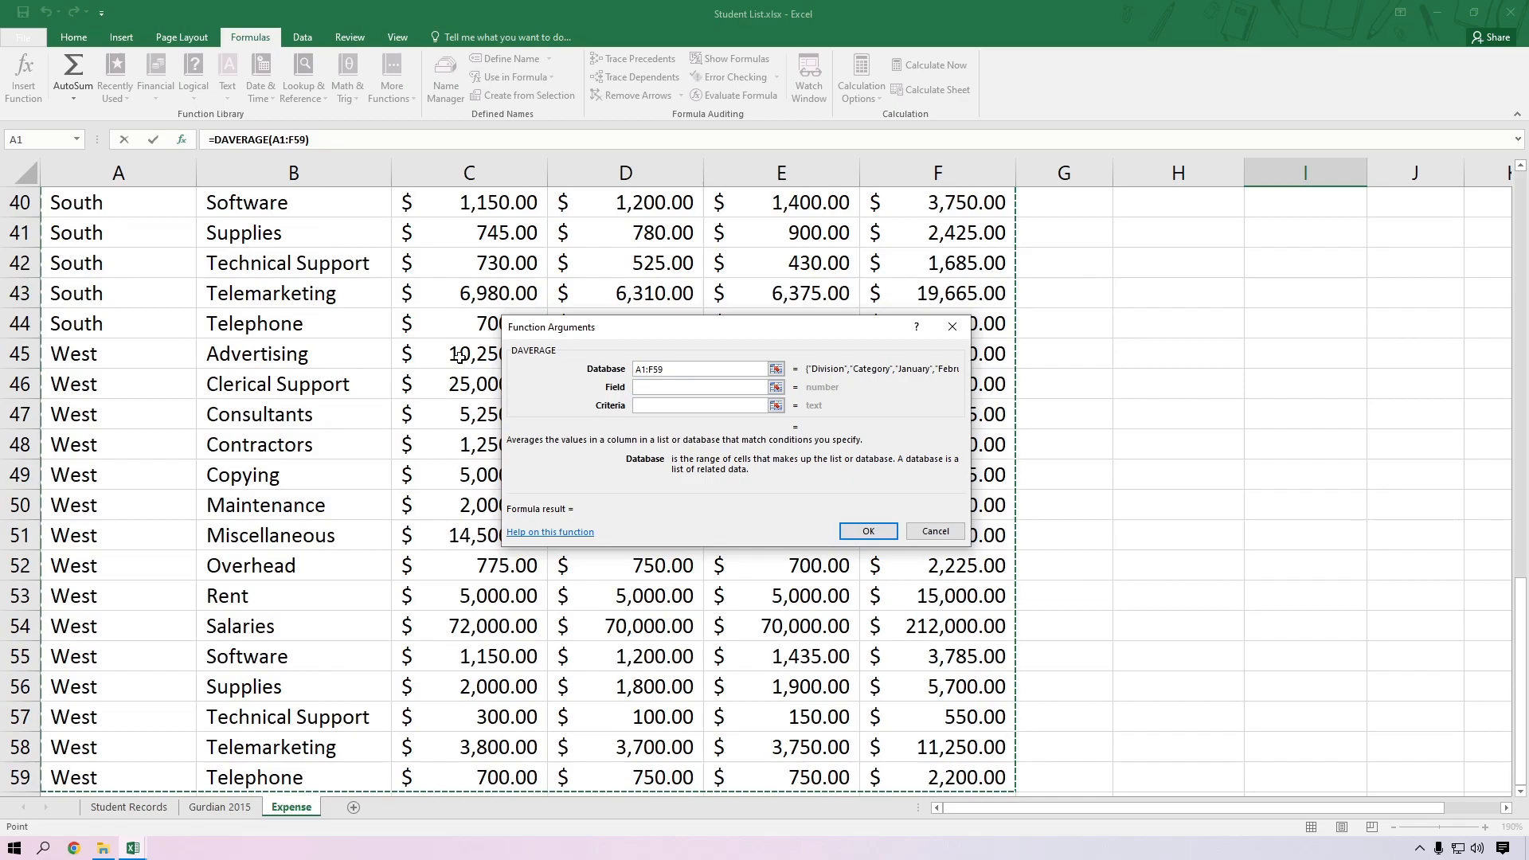
scroll(682, 387, up, 3)
scroll(682, 386, up, 10)
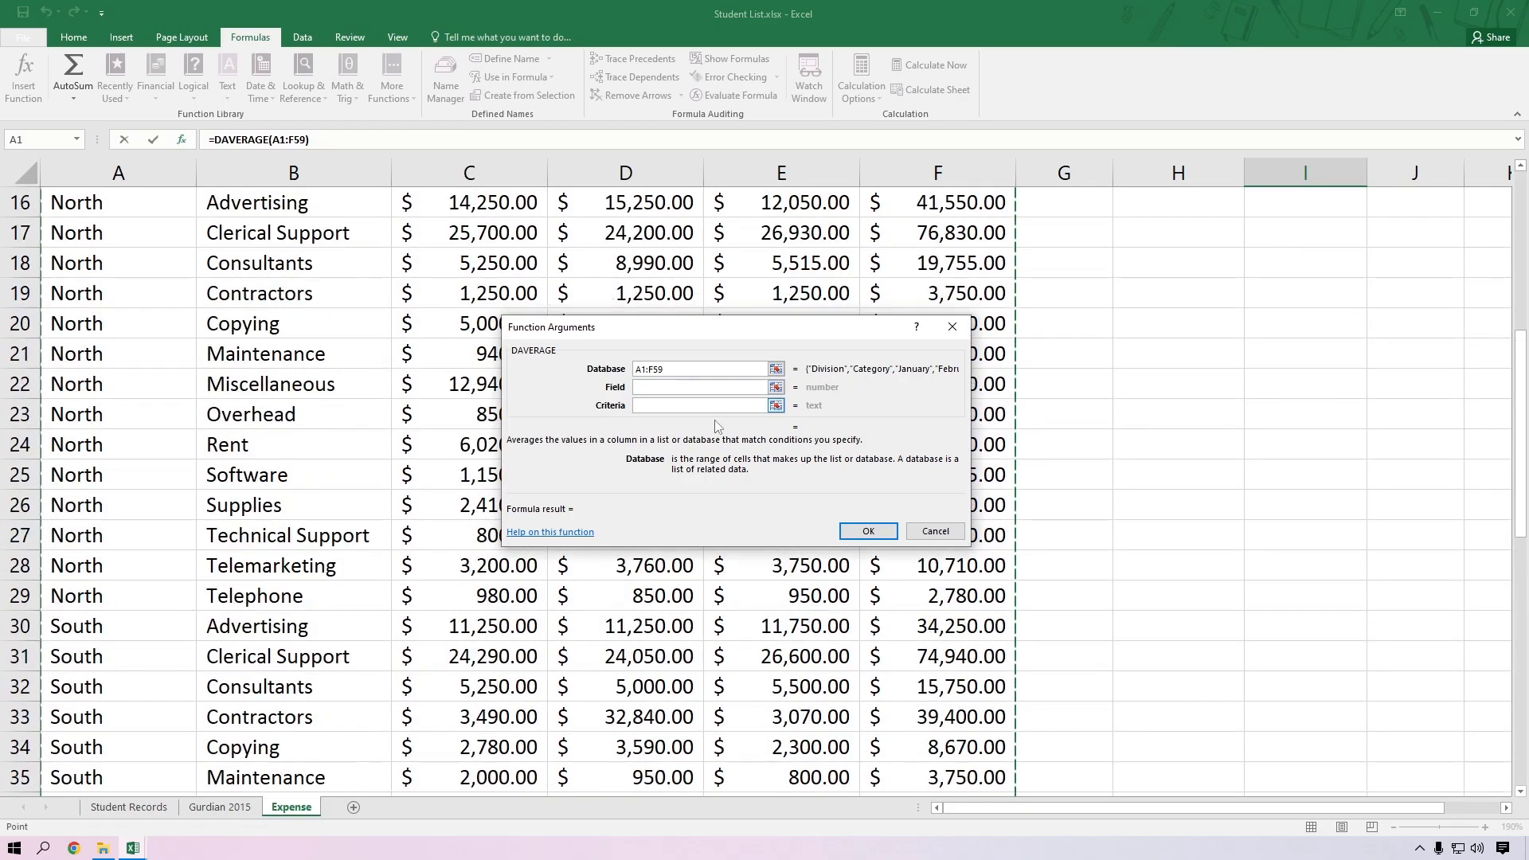
click(678, 388)
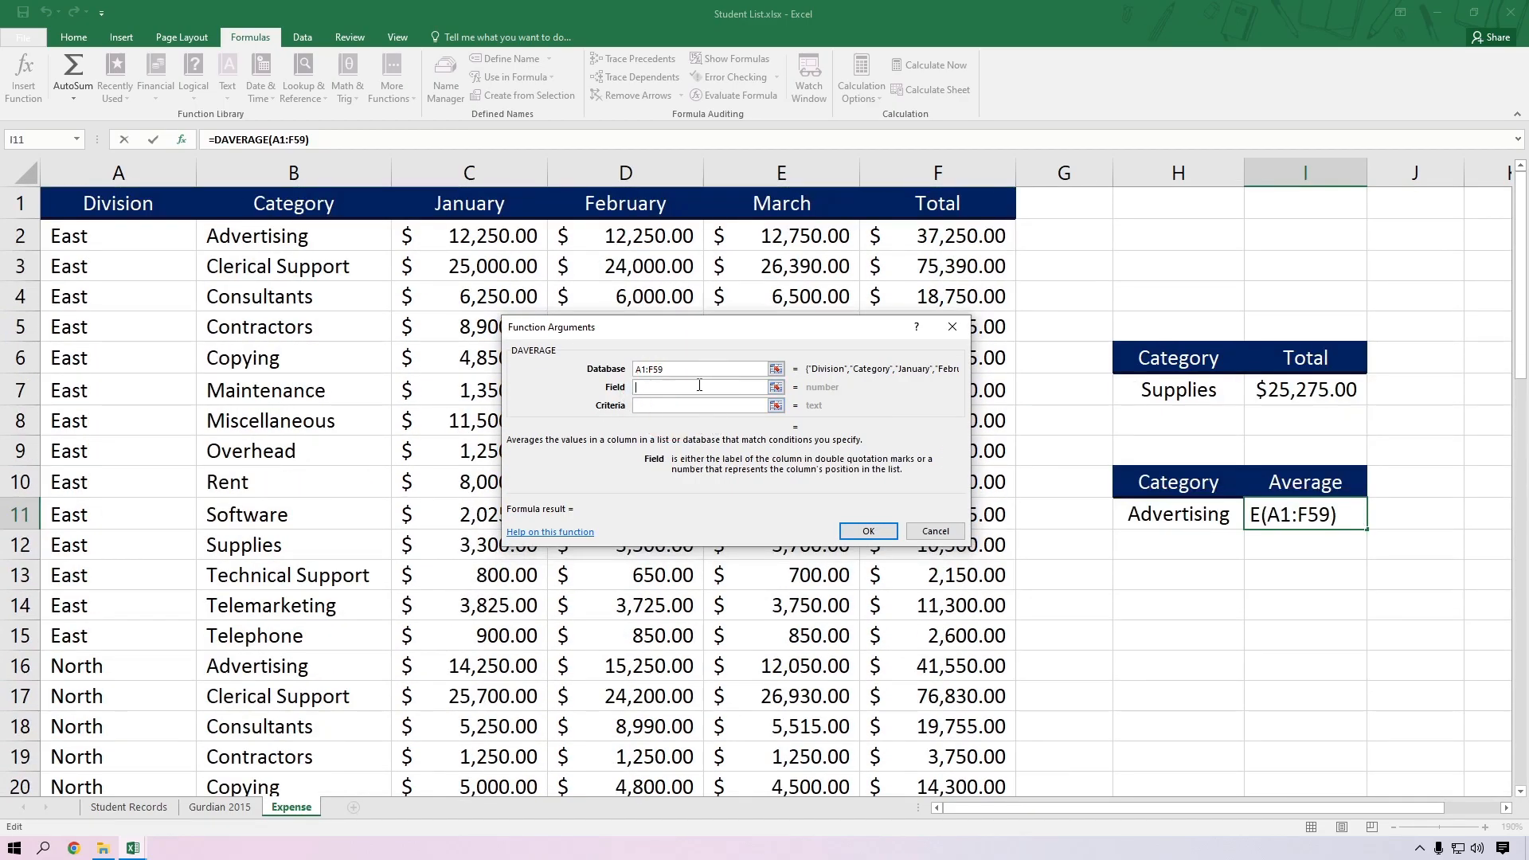
text(6)
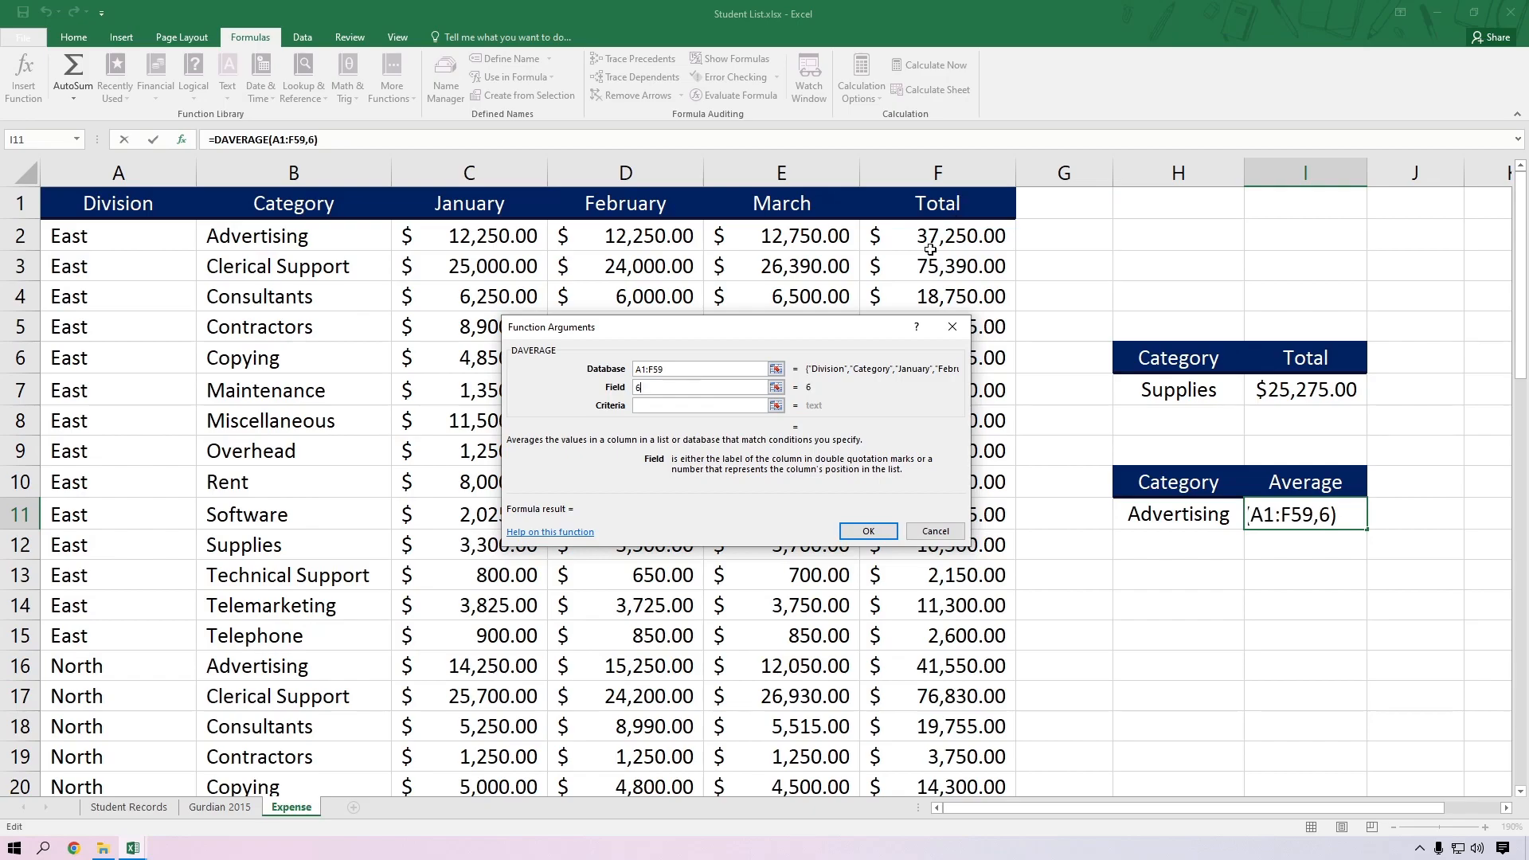
key(Tab)
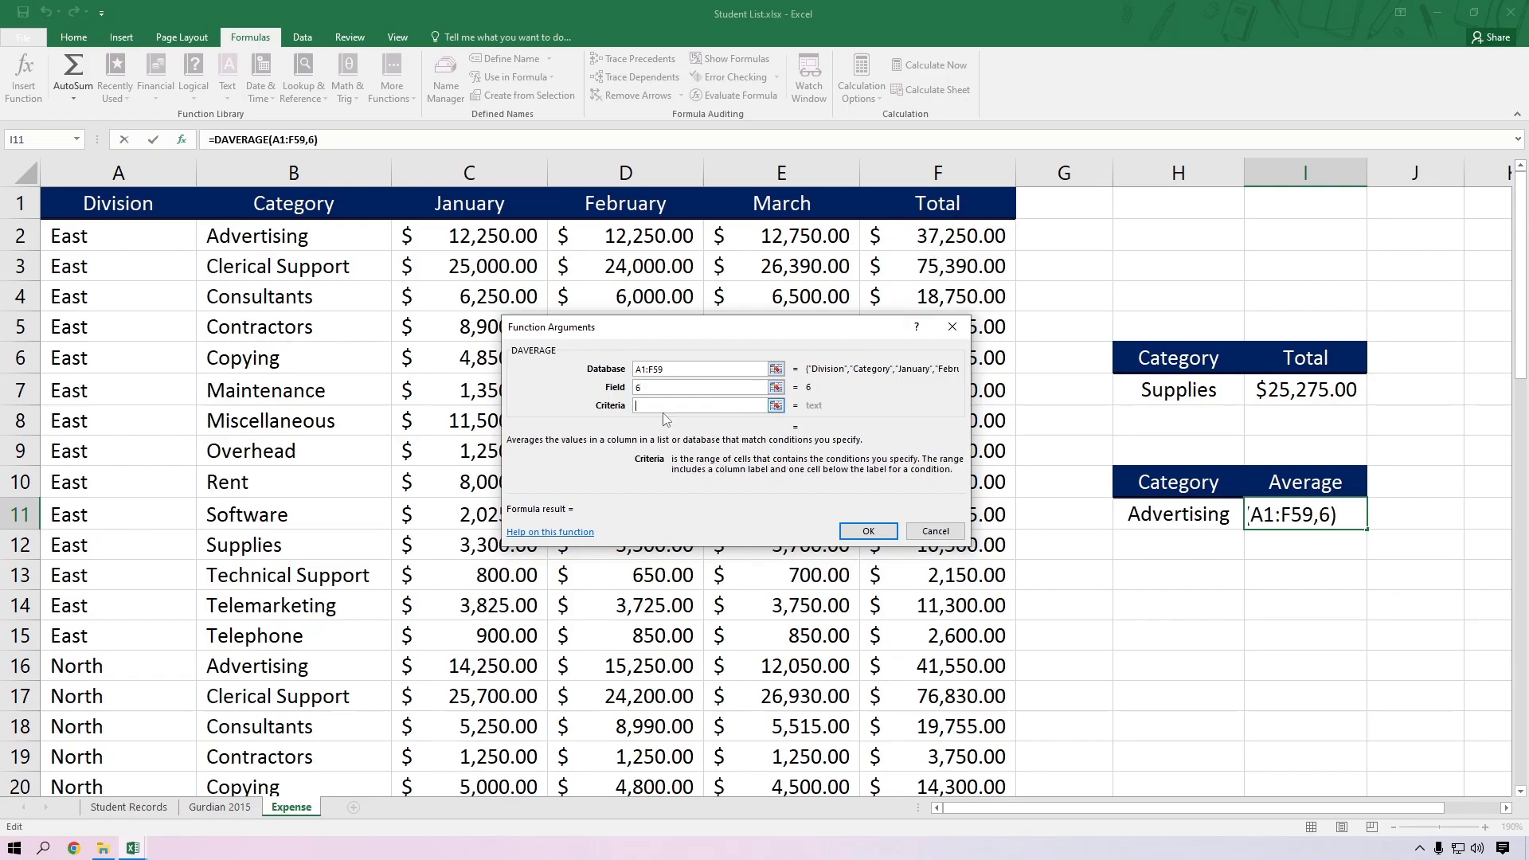
drag(1148, 474, 1152, 517)
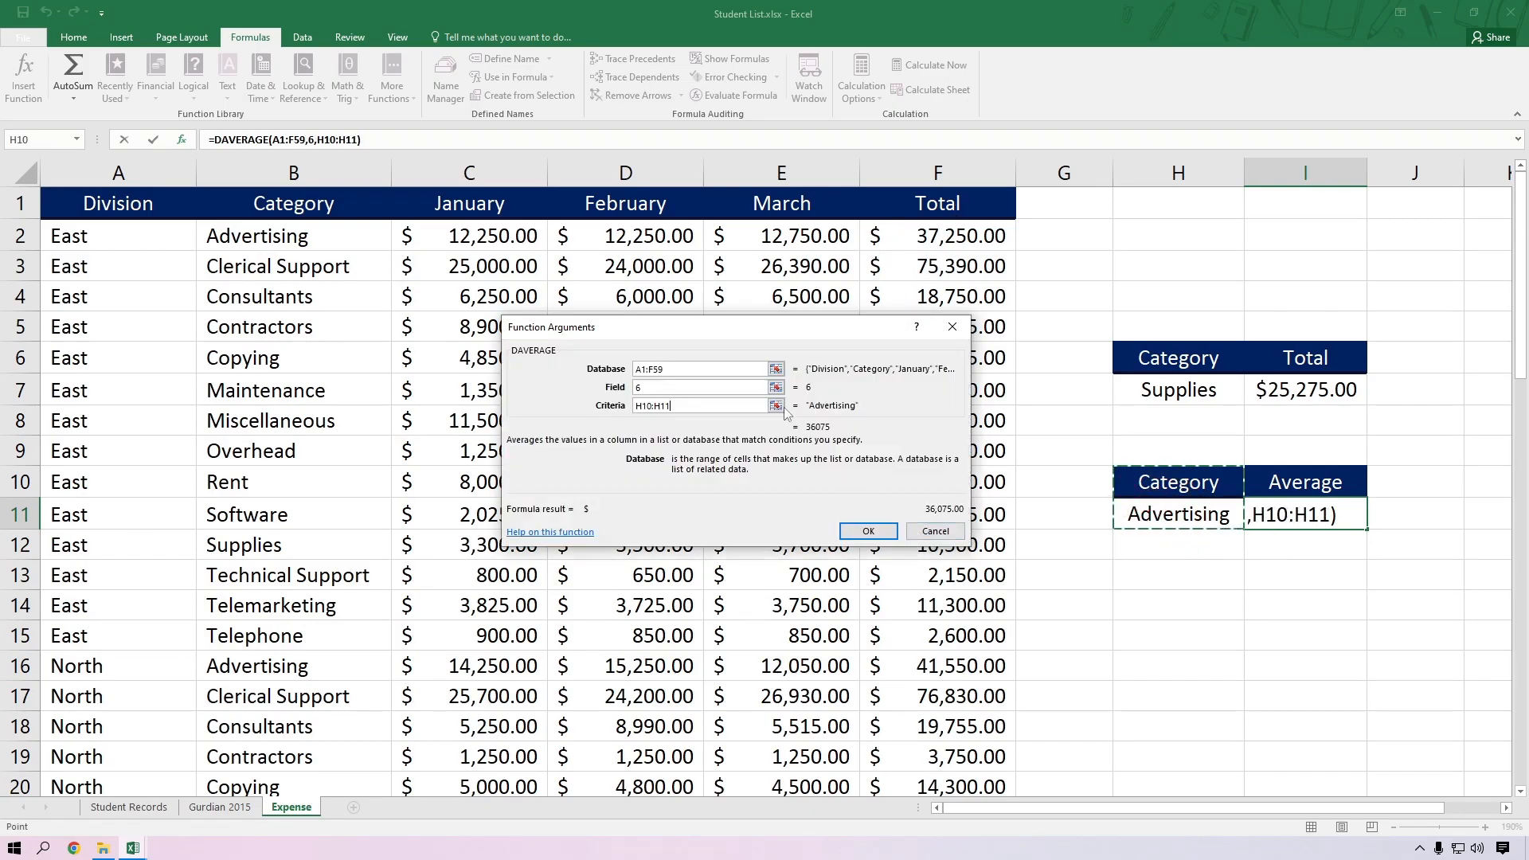
click(865, 530)
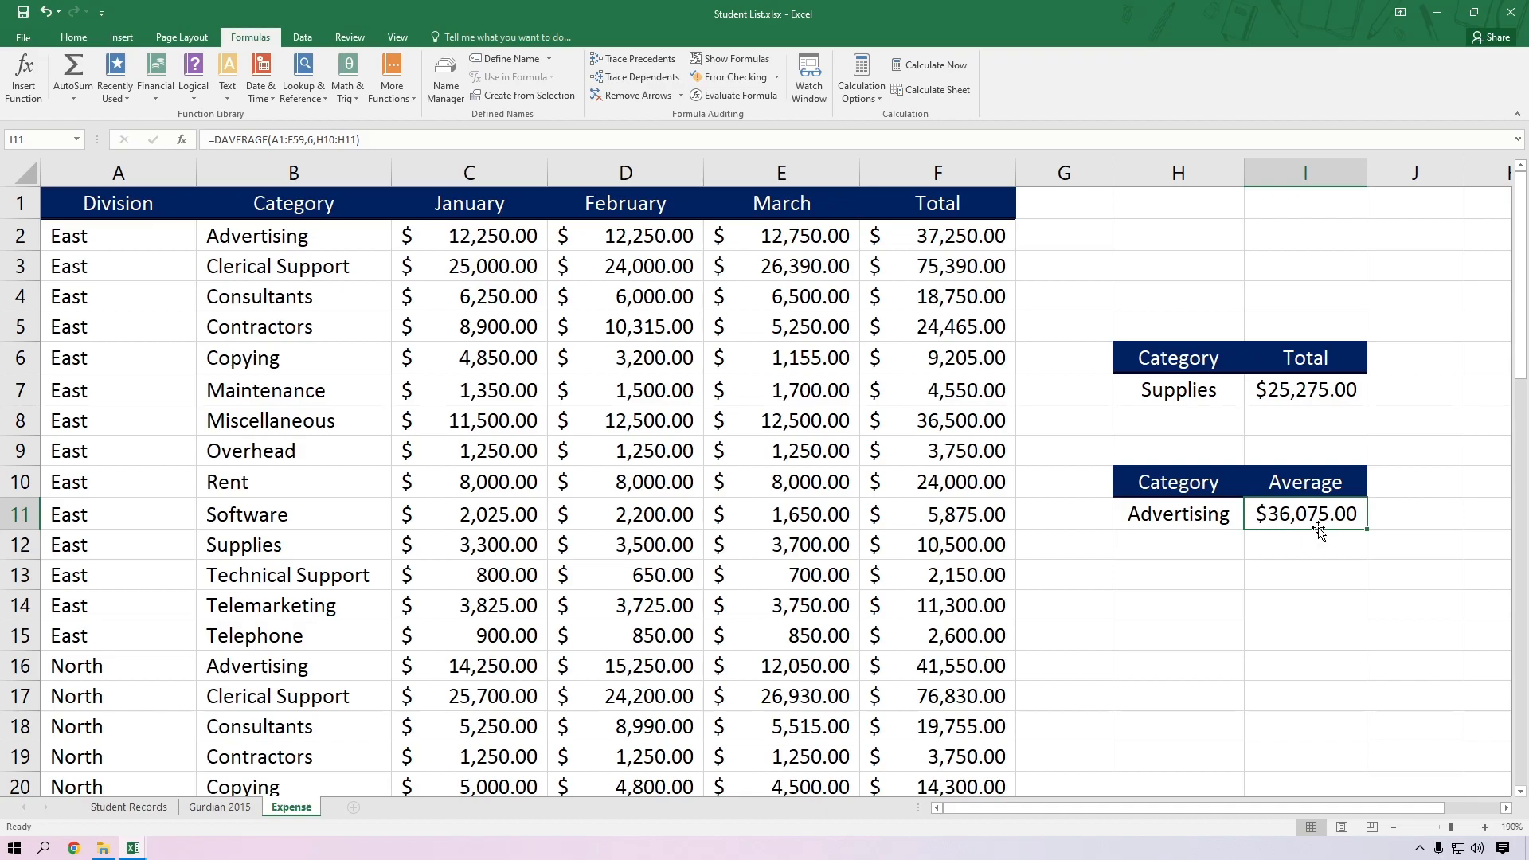
Step: Copy the Category and Average block H10:I11 to H14
drag(1159, 490, 1280, 514)
key(ctrl+c)
click(1177, 605)
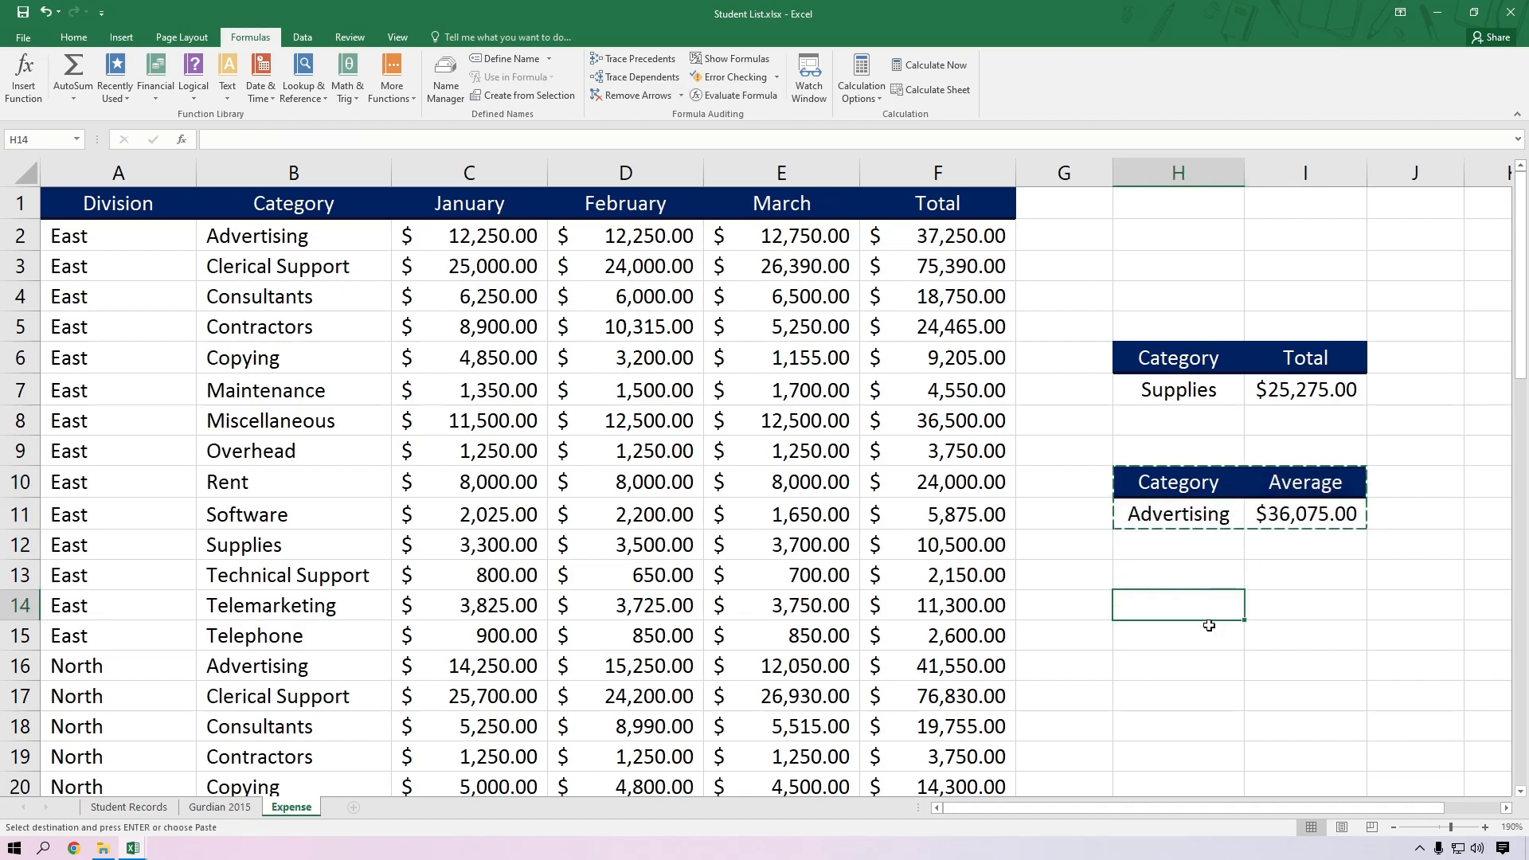
key(ctrl+v)
click(1258, 641)
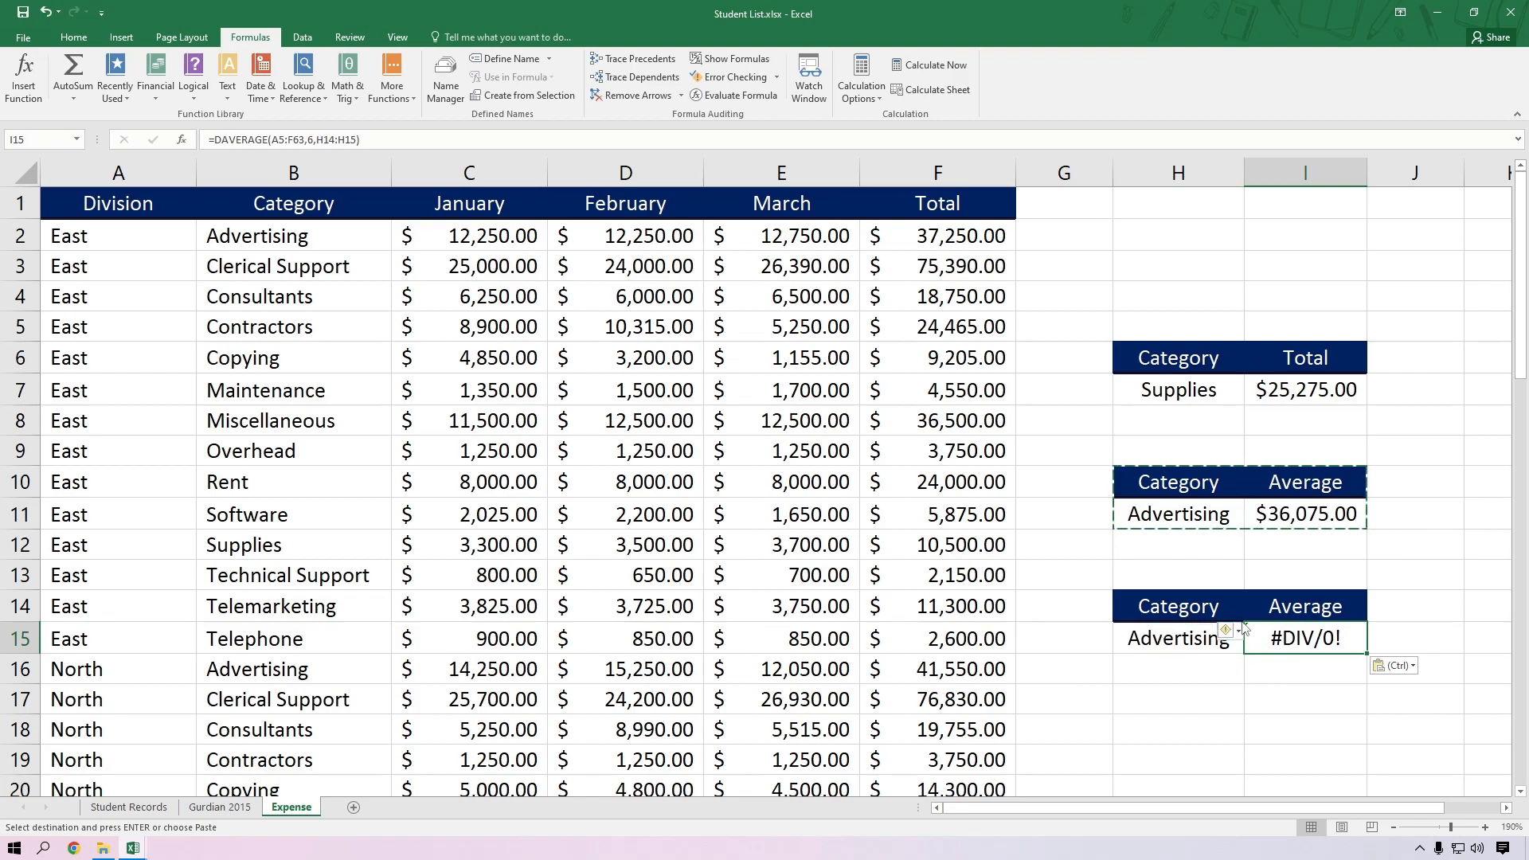
Step: Relabel the copied block with the heading count in I14 and Software in H15, and clear the formula in I15
click(1276, 612)
text(count)
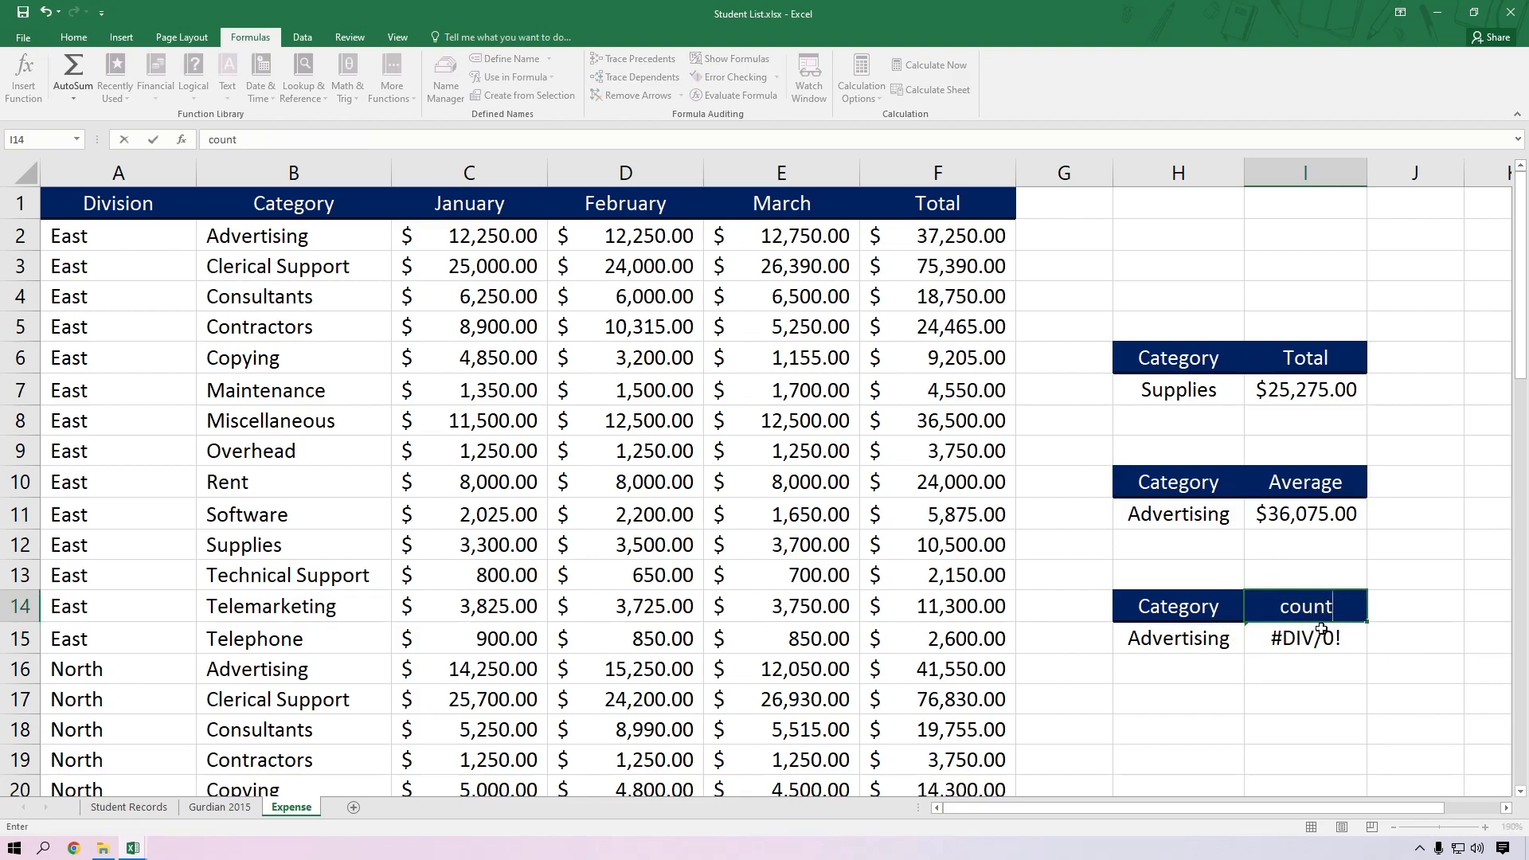
key(Return)
key(Down)
key(Up)
key(Left)
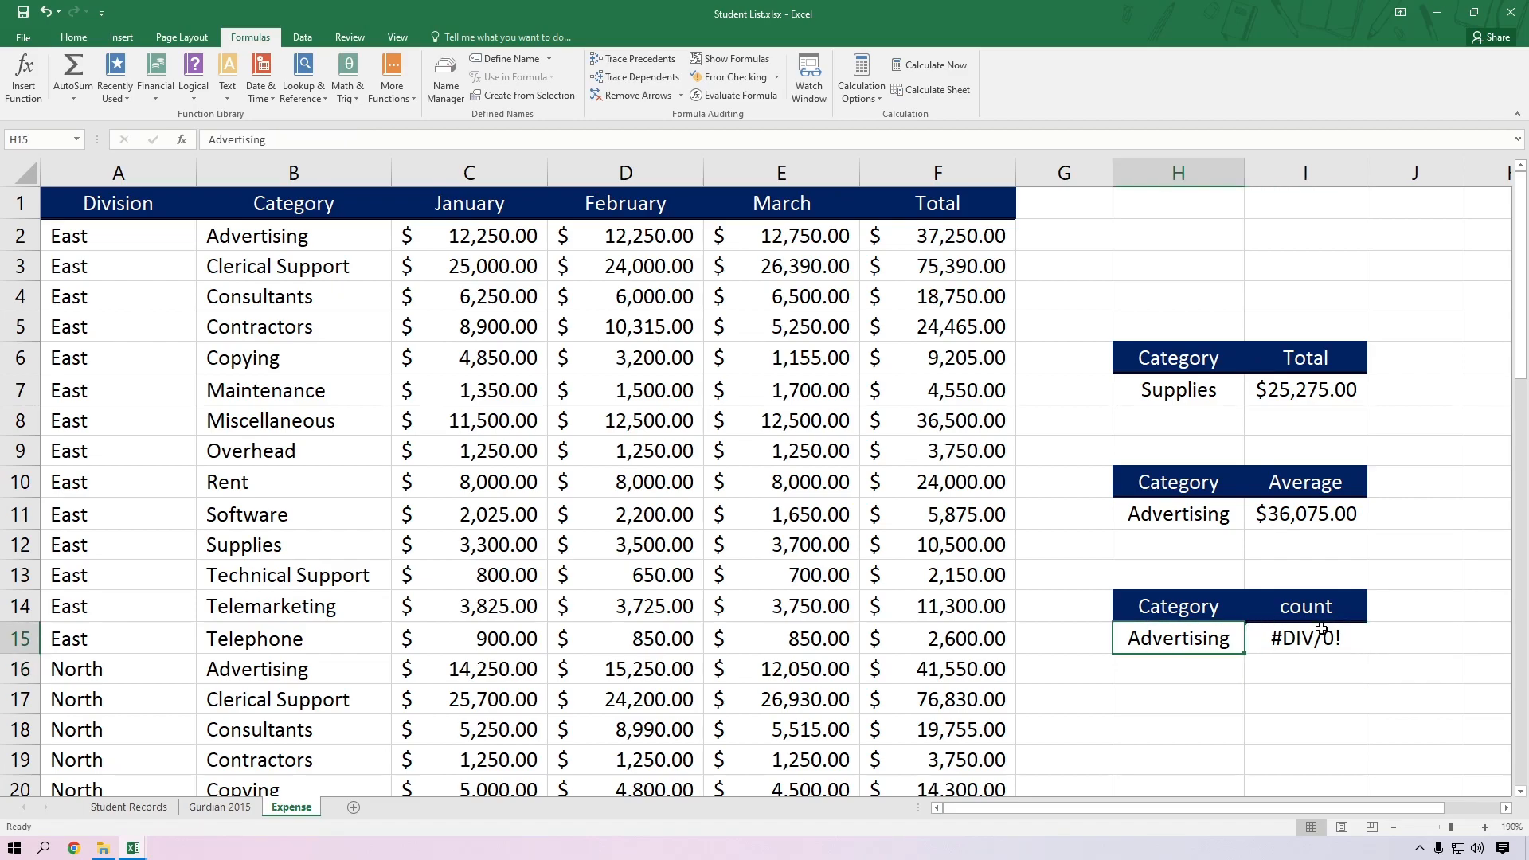
text(Software)
key(Tab)
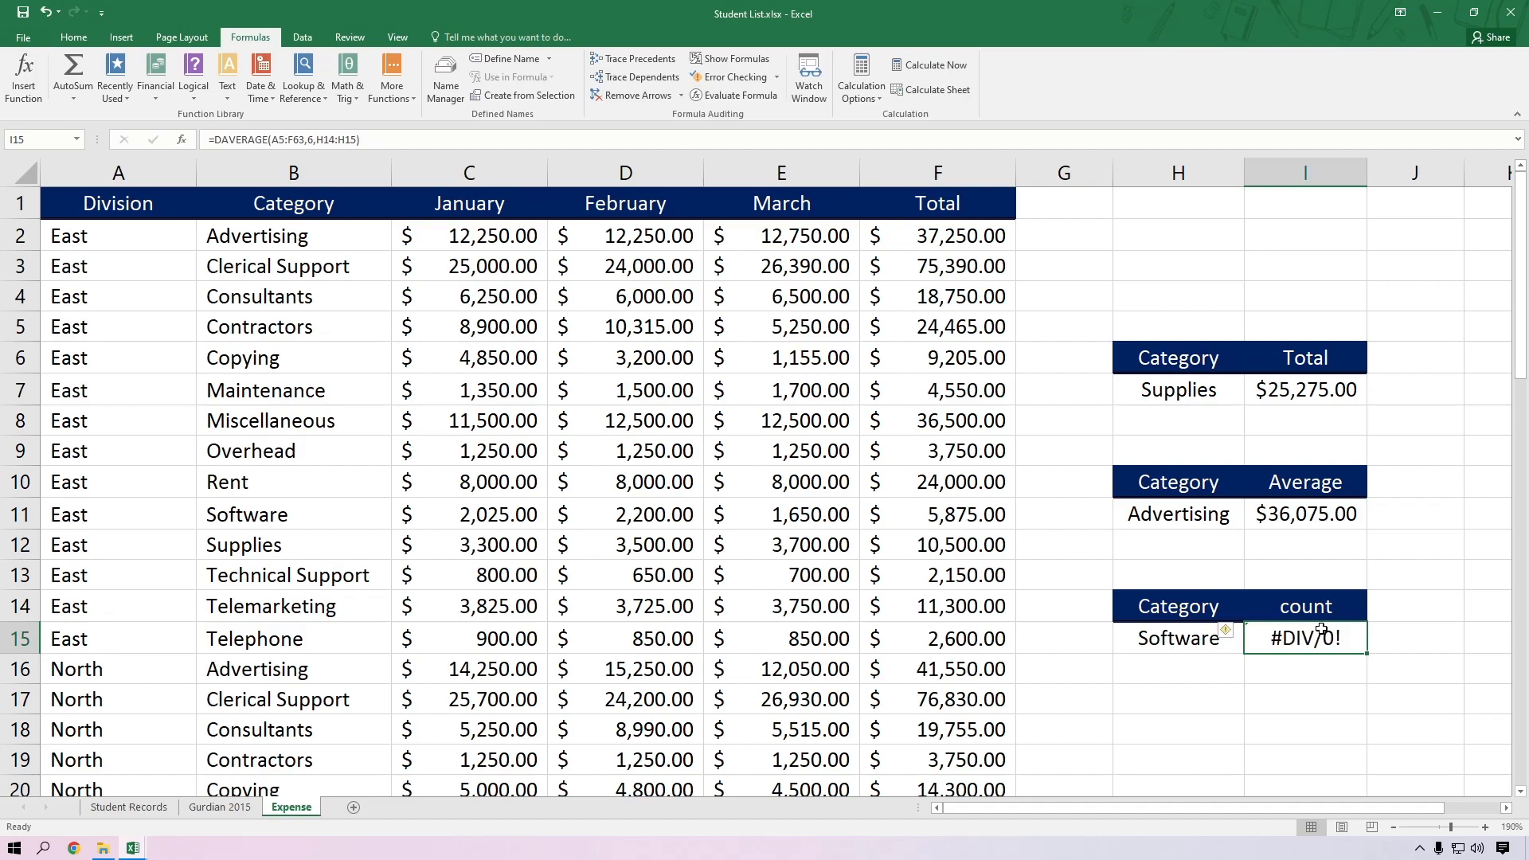
key(Delete)
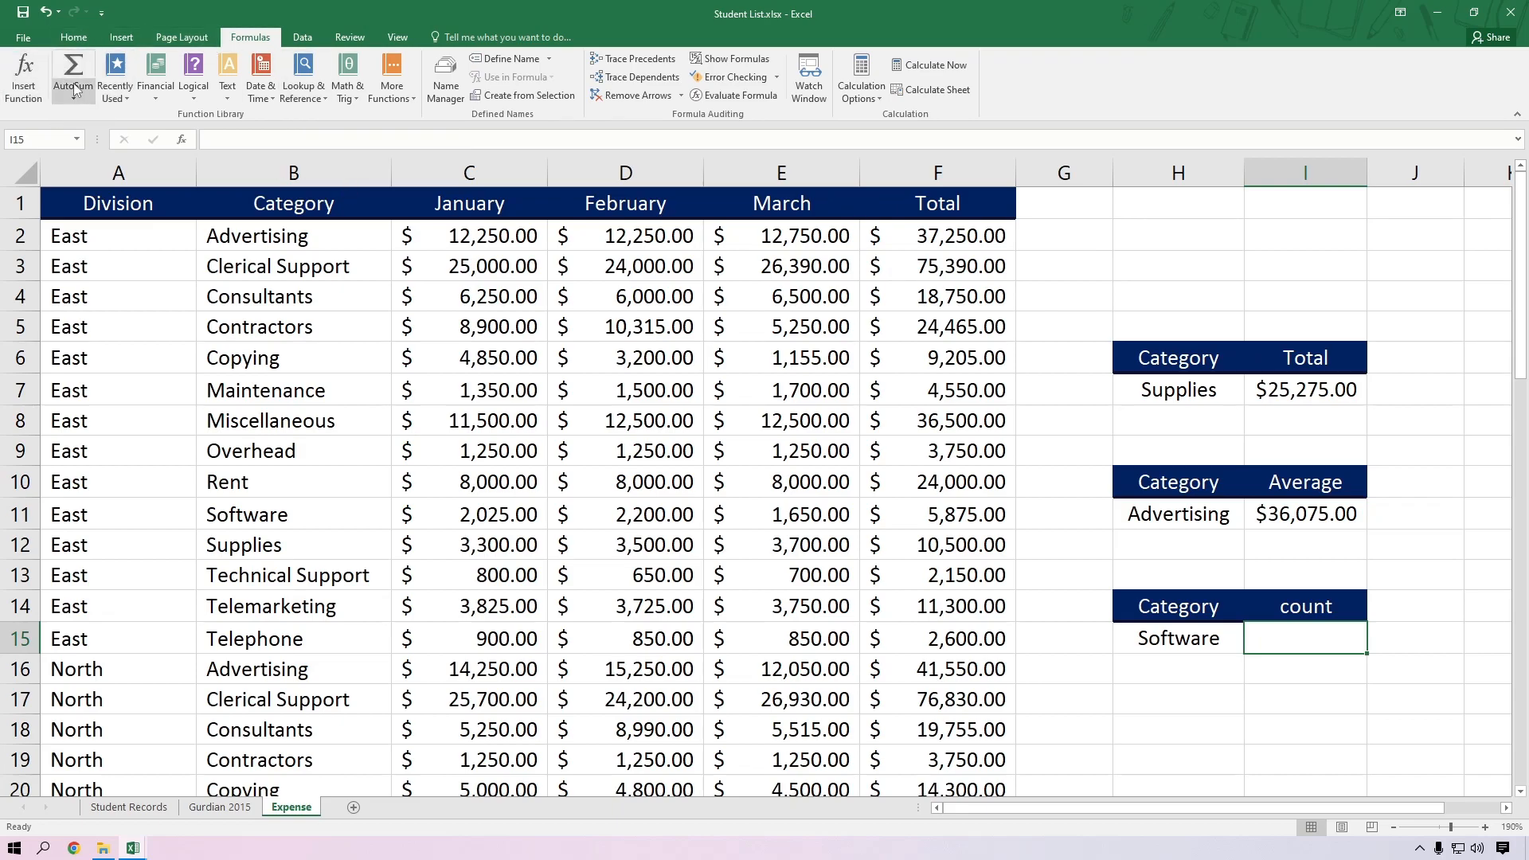
Step: Find the DCOUNT function and start inserting it in I15
click(23, 86)
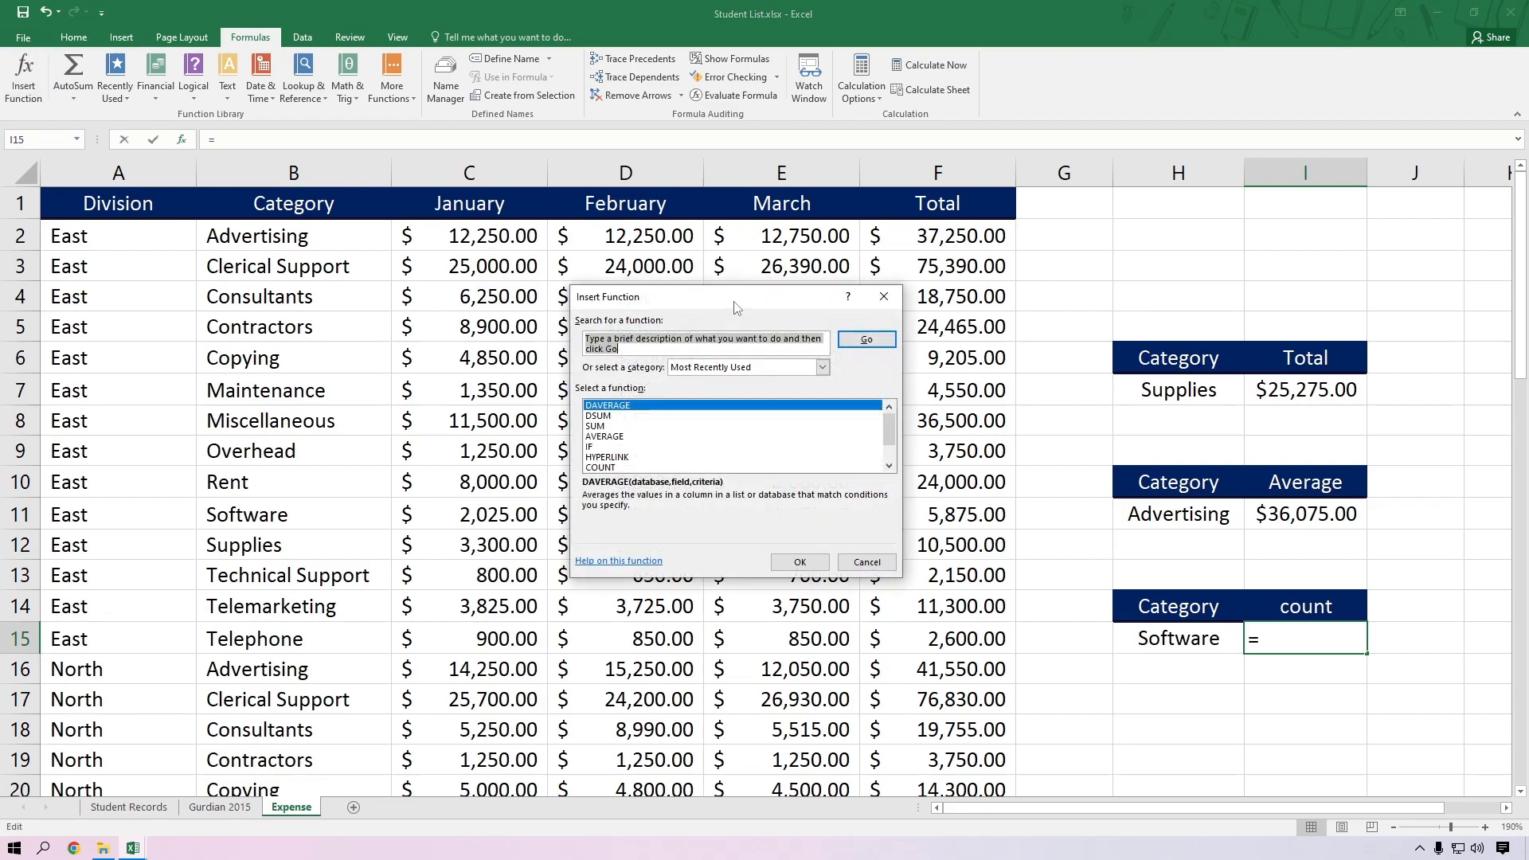
text(d)
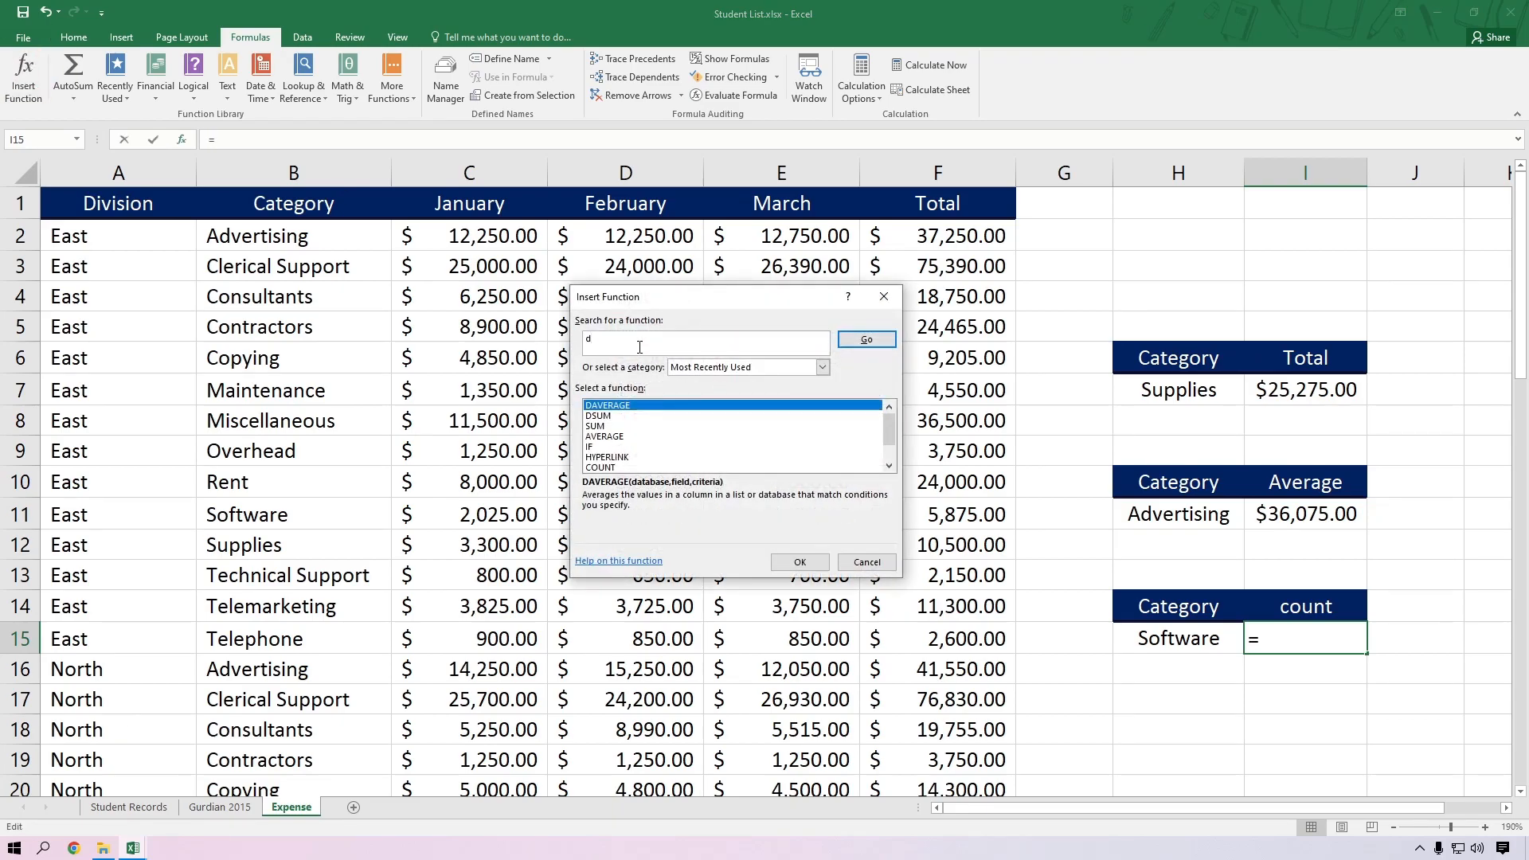
text(count)
click(864, 340)
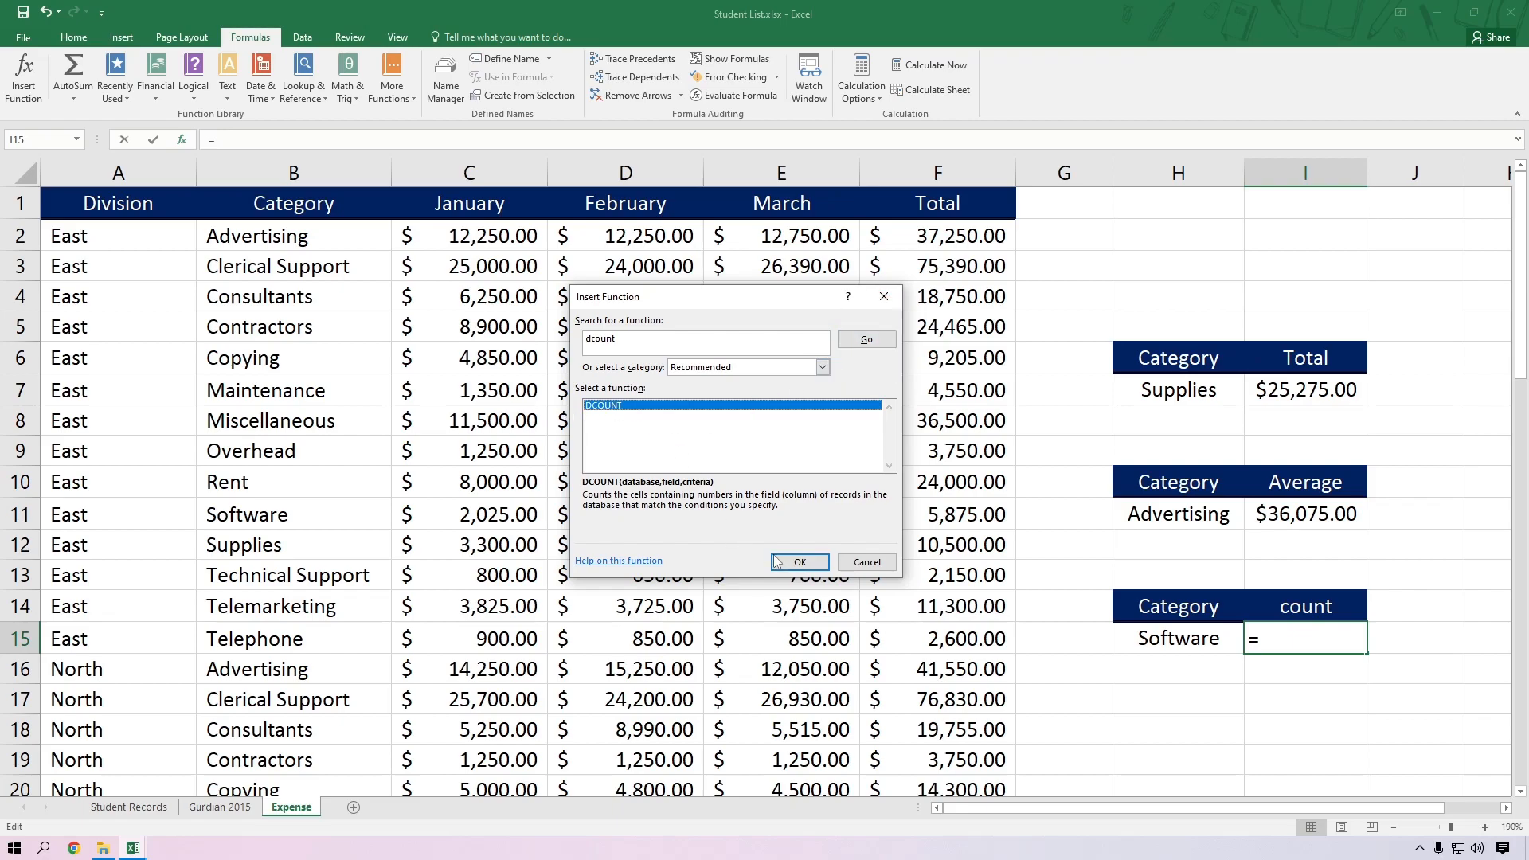
click(774, 562)
Step: Complete the DCOUNT formula in I15 with database A1:F59, field F1 and criteria H14:H15
click(89, 209)
key(ctrl+shift+Down)
key(ctrl+shift+Right)
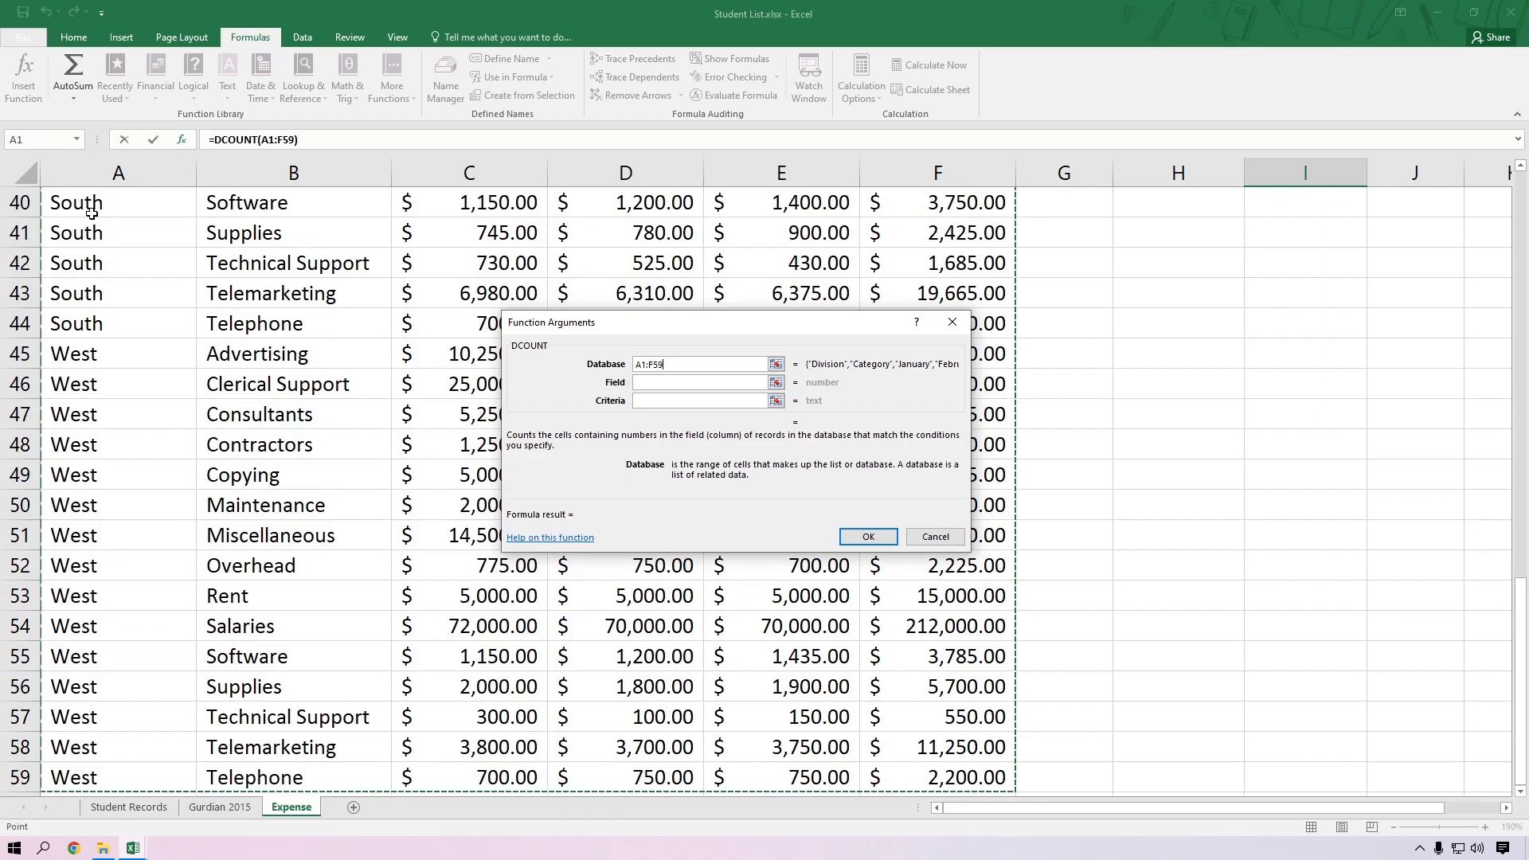
scroll(1011, 339, up, 13)
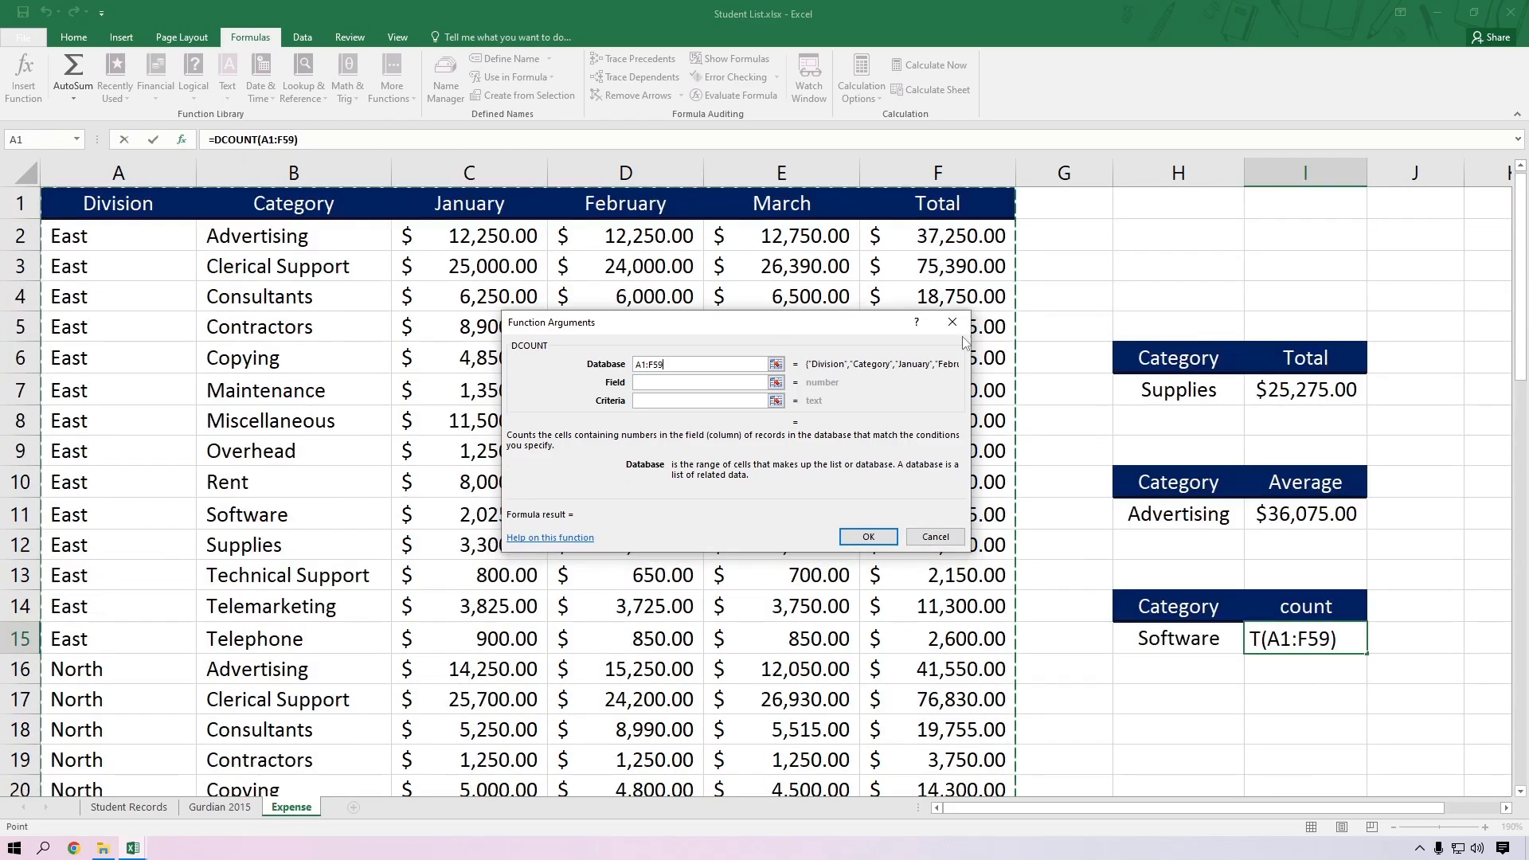
click(682, 382)
click(940, 204)
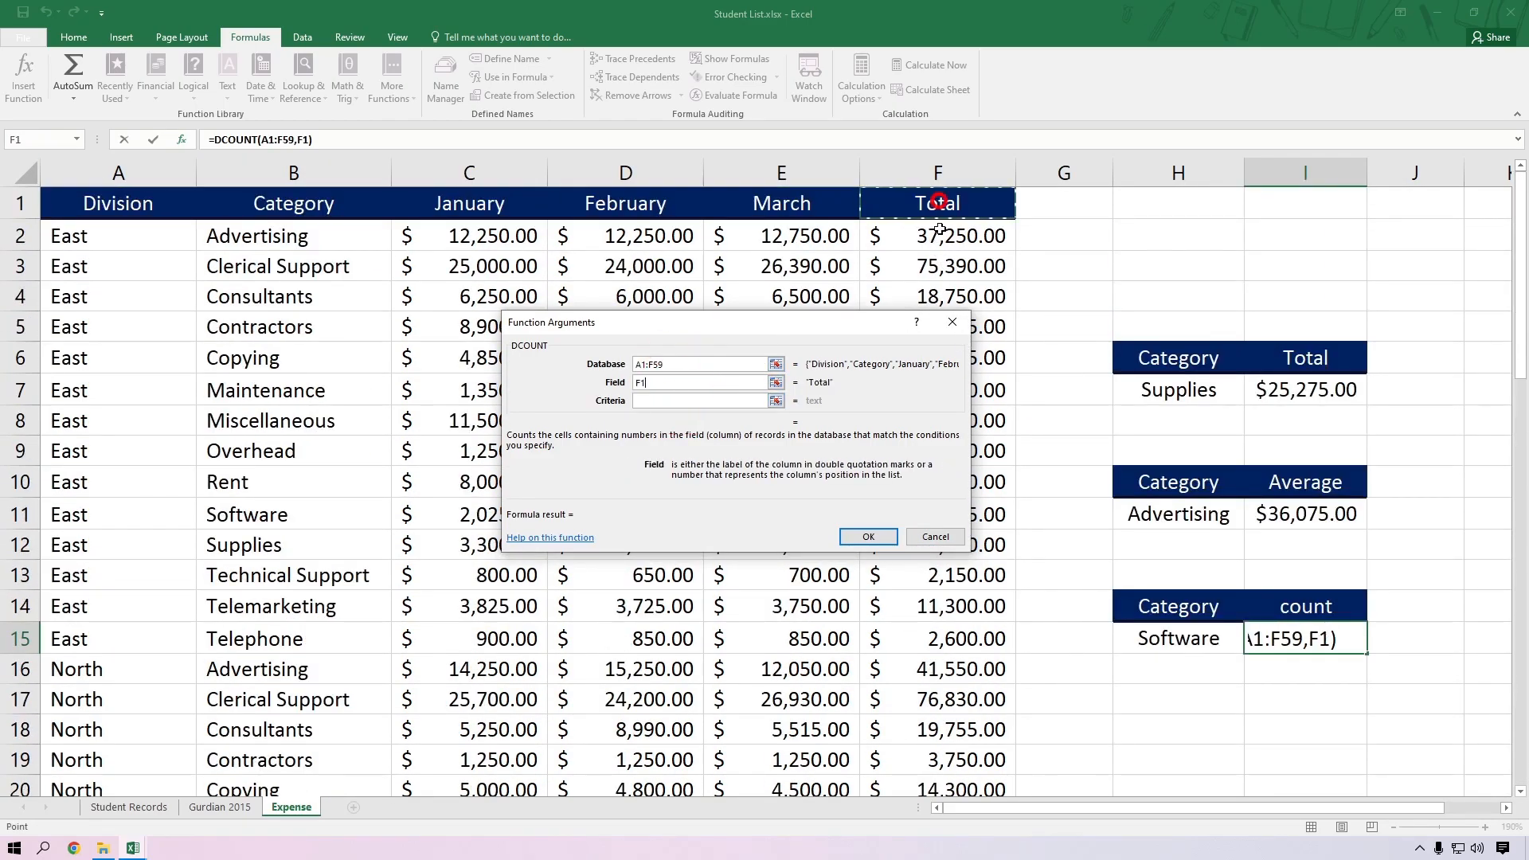
click(725, 401)
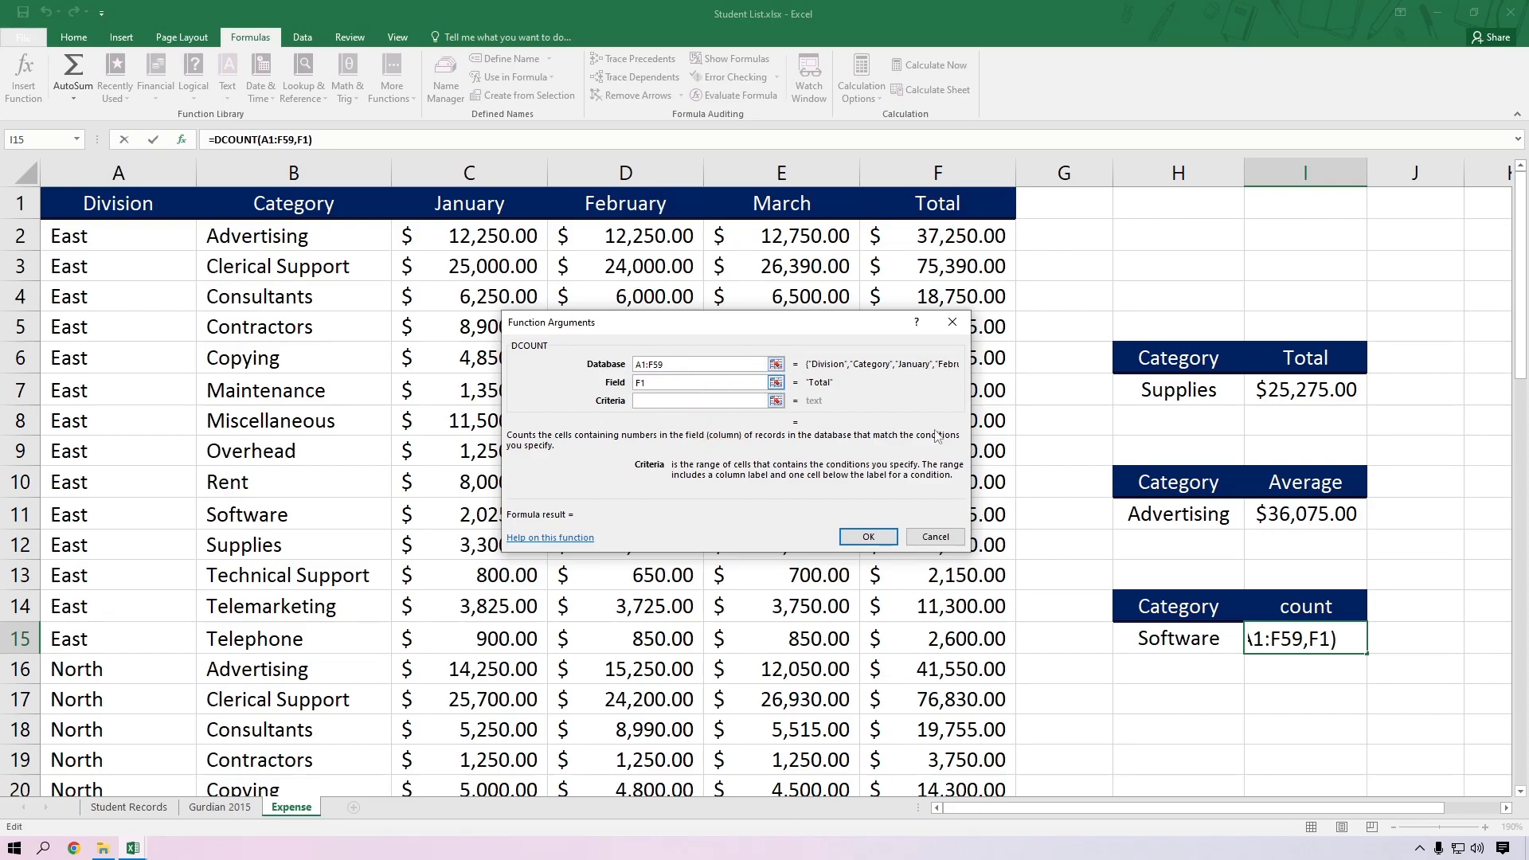
drag(1159, 612, 1129, 658)
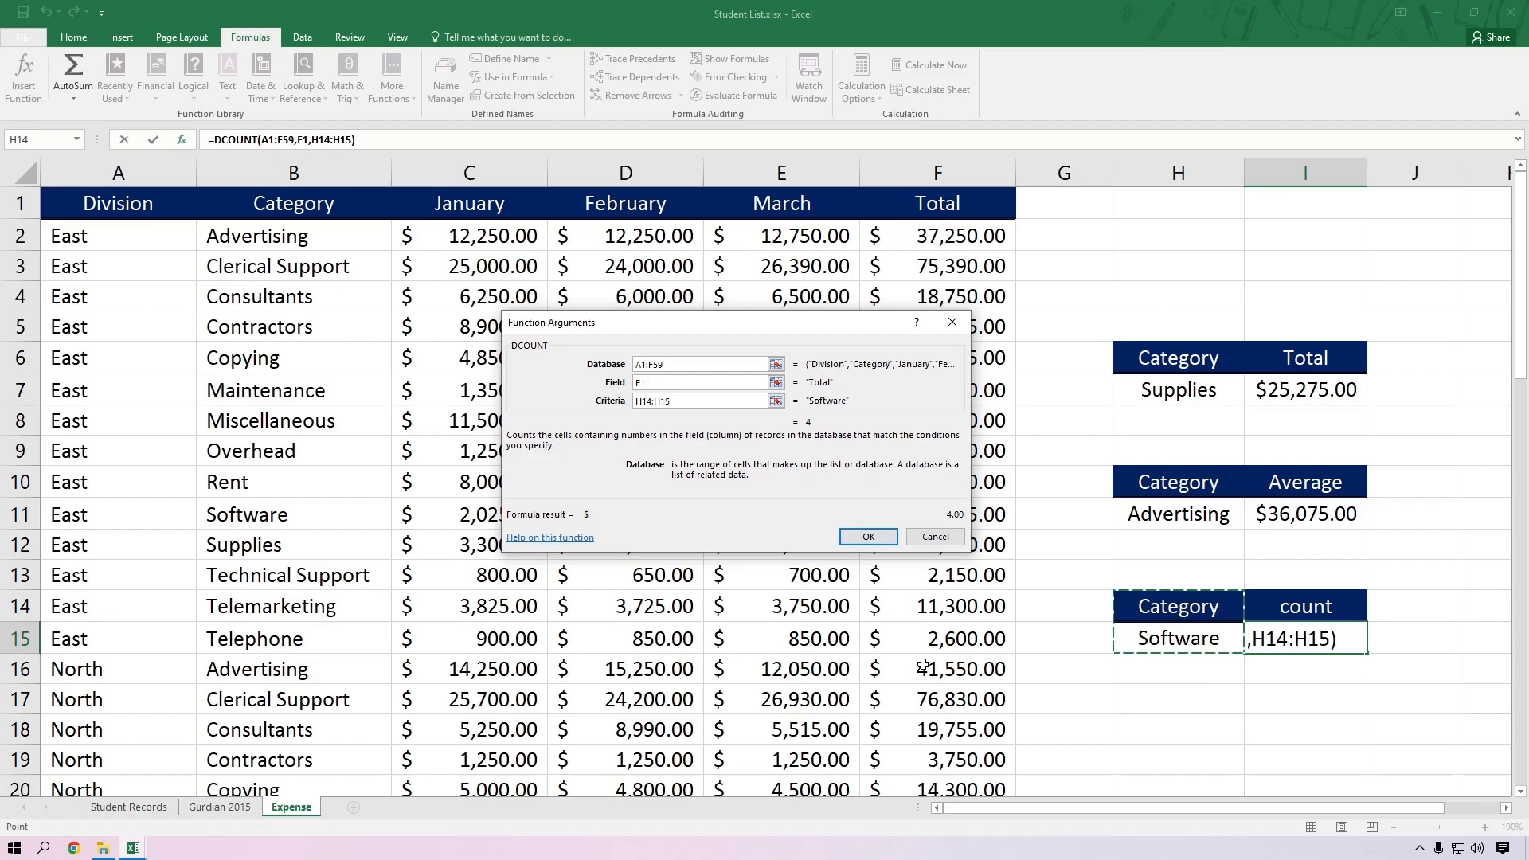
click(868, 536)
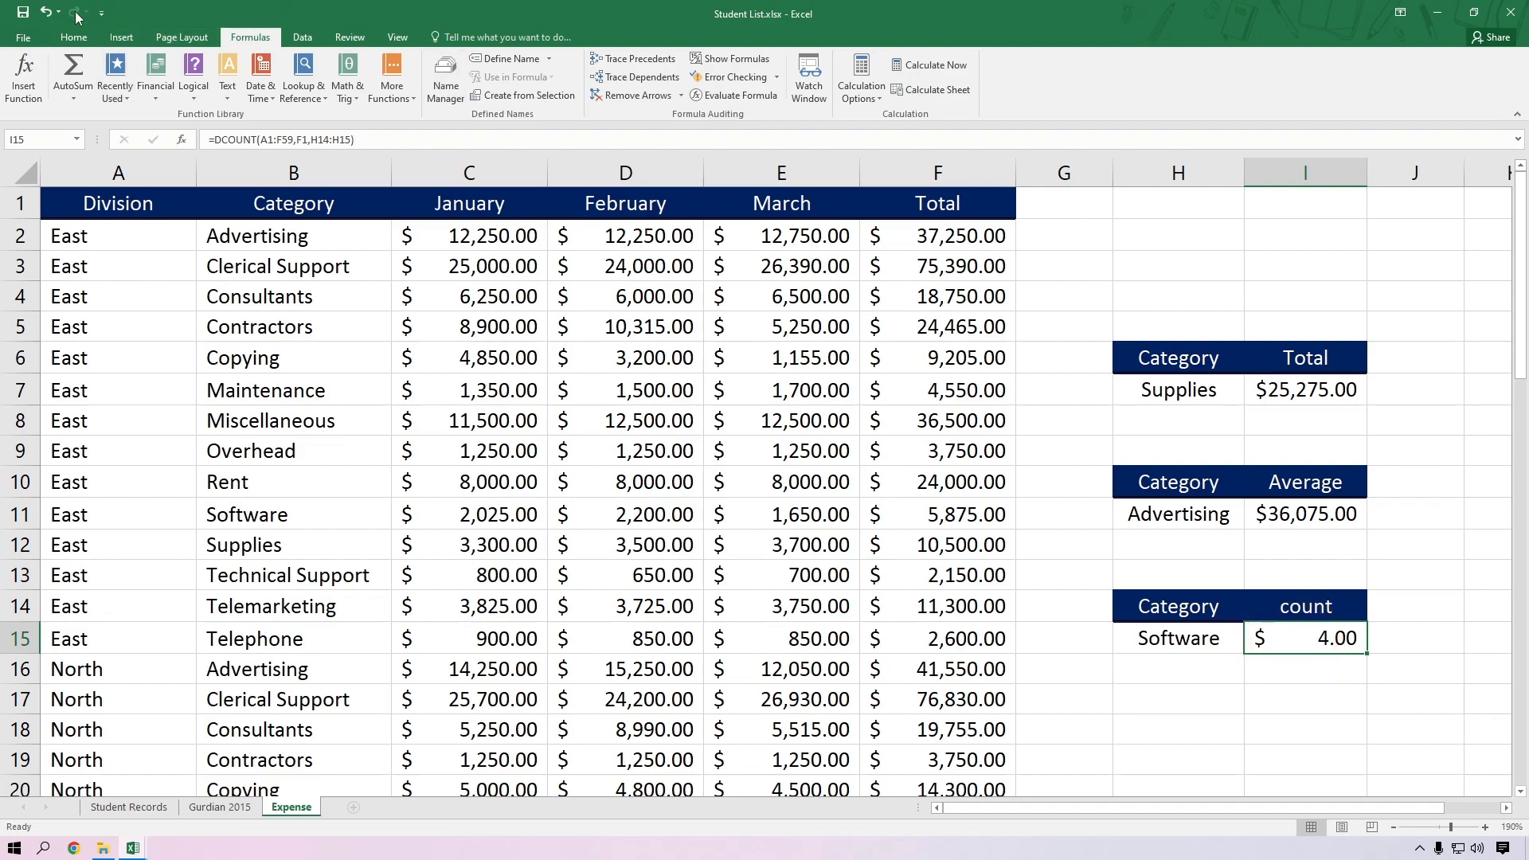
Step: Change the number format of the Software count in I15 to General and deselect the cell
click(74, 37)
click(603, 67)
click(556, 84)
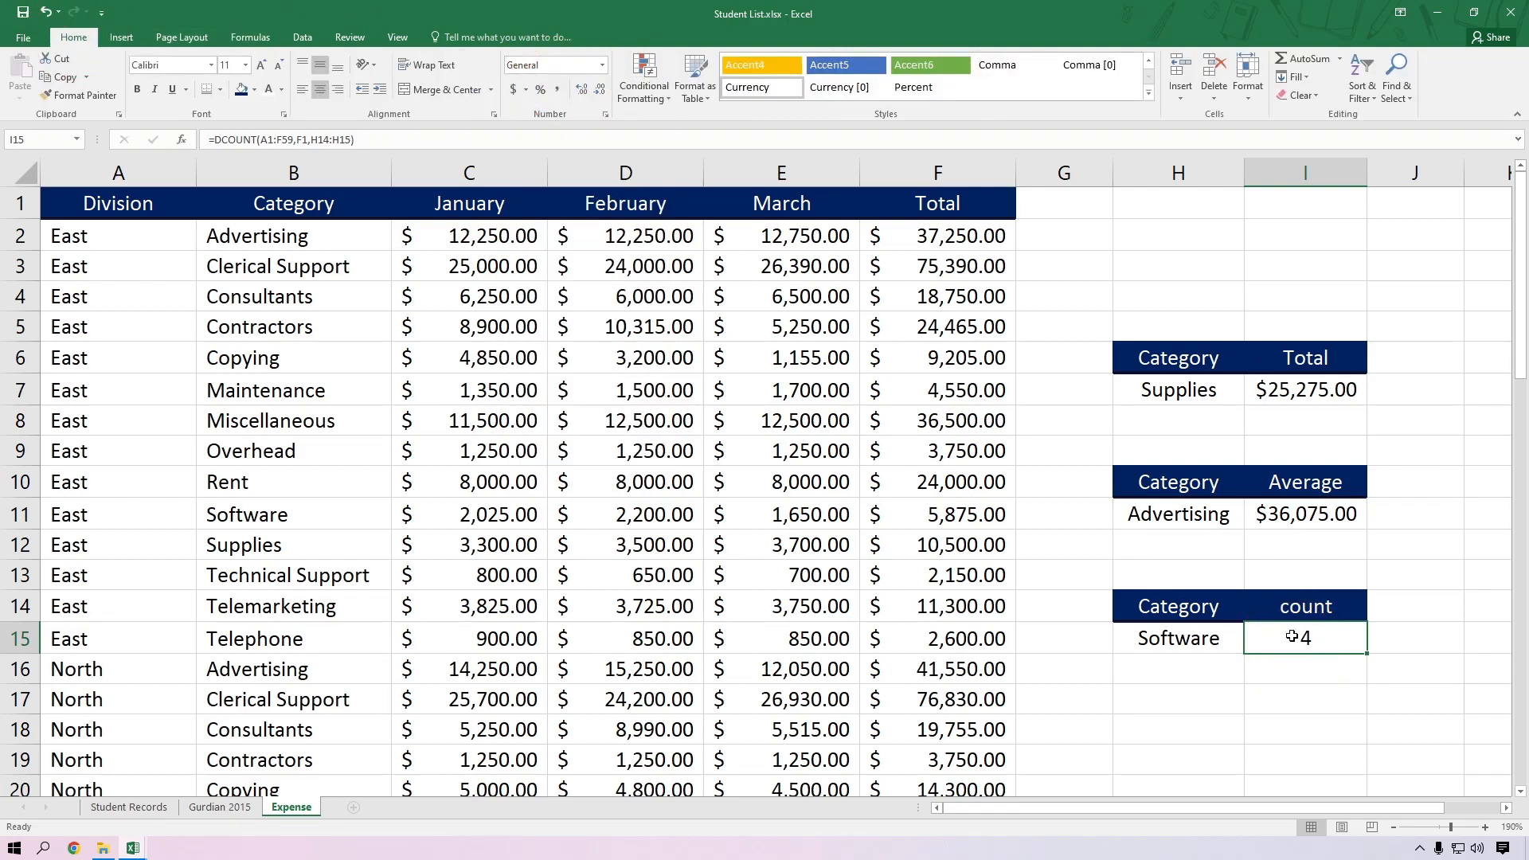
click(1270, 677)
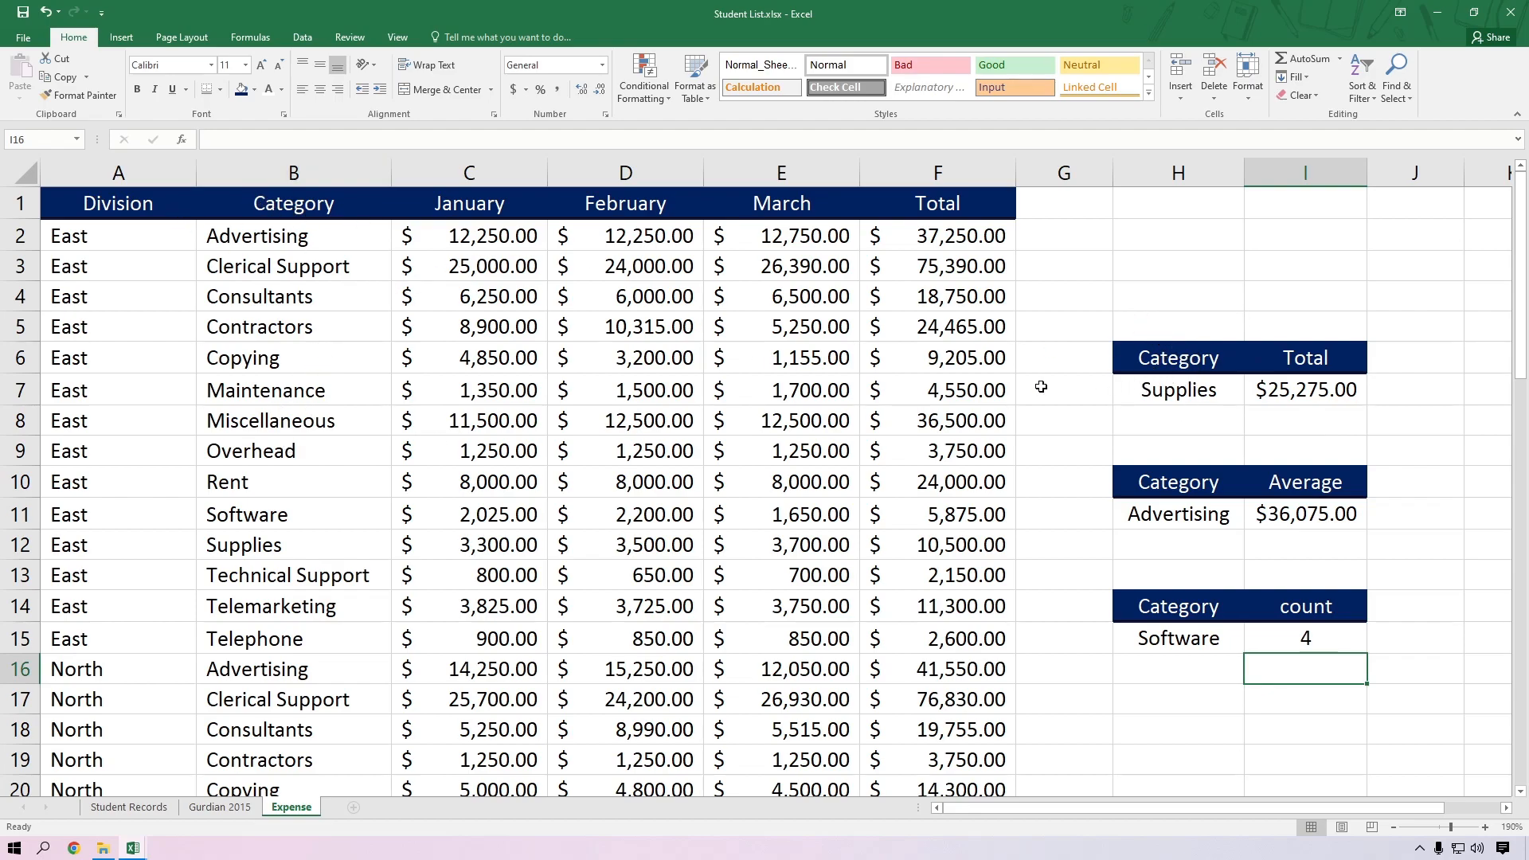
Step: Change the category criterion in H7 to Copying and the one in H11 to Rent
click(1180, 393)
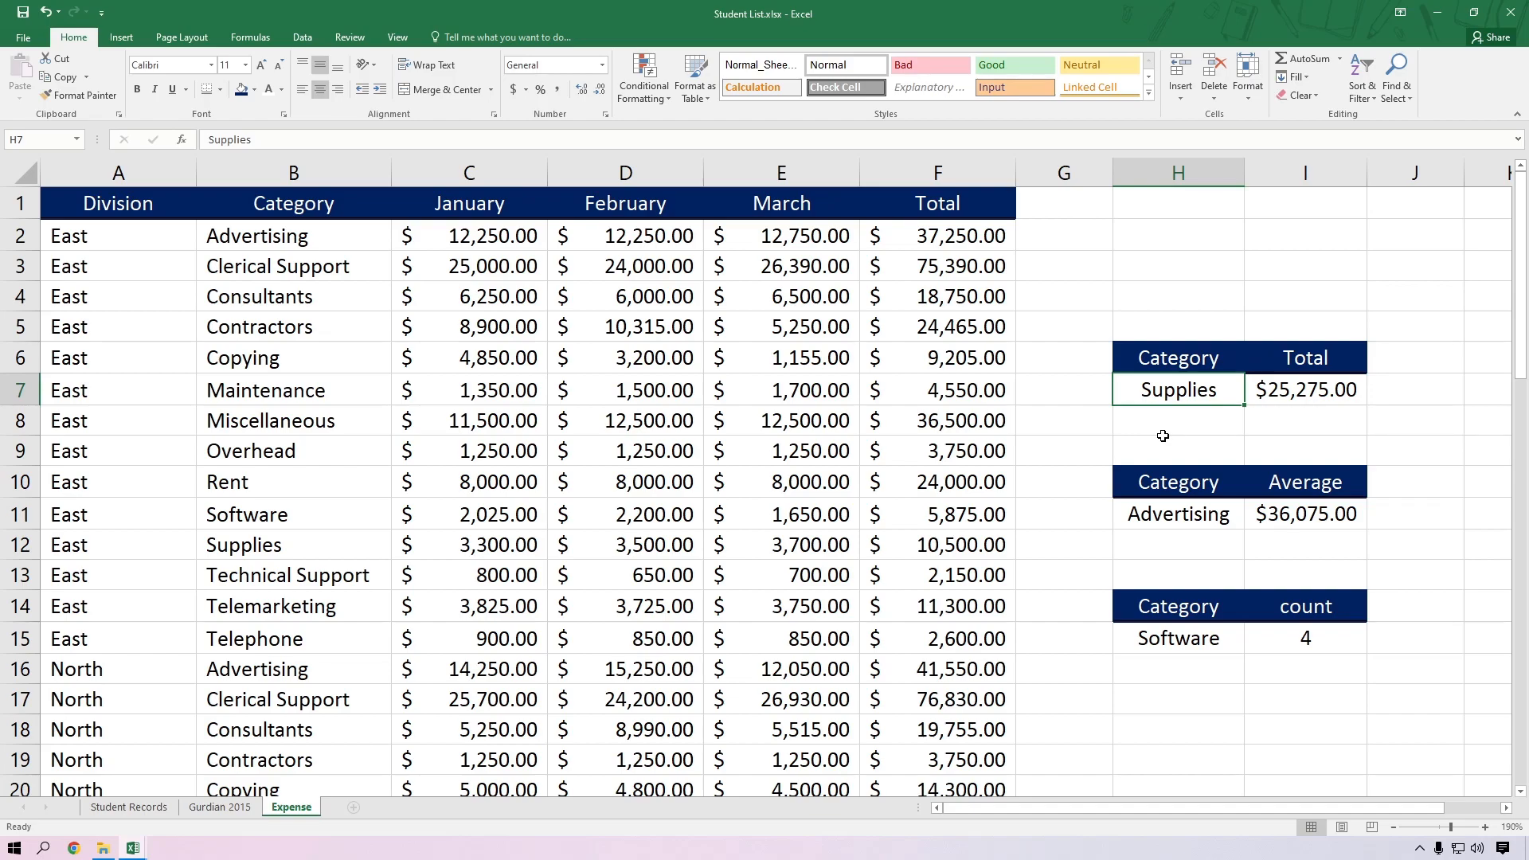
text(Copying)
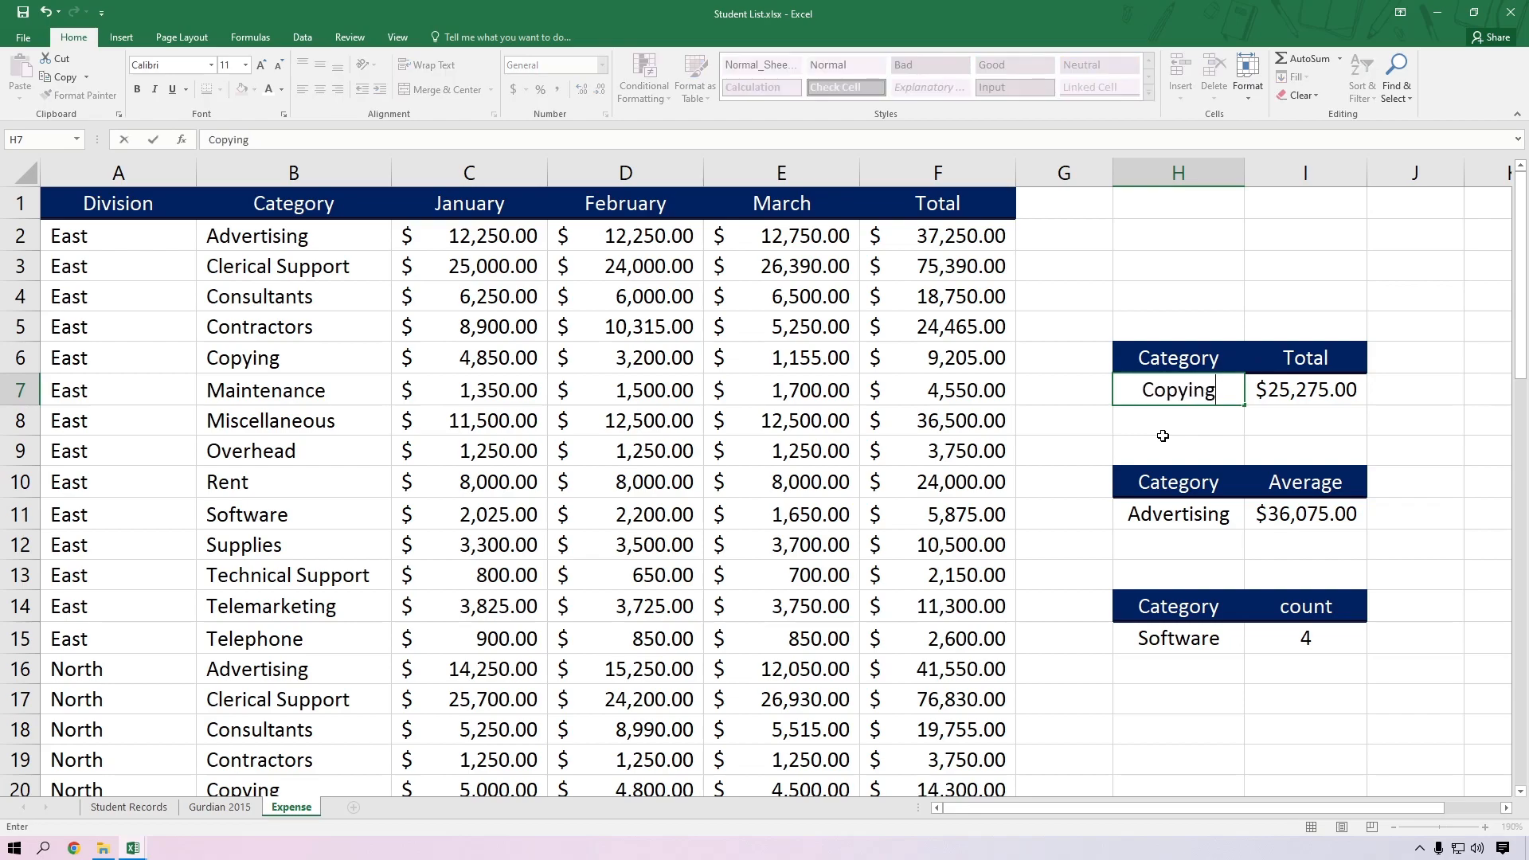
key(Return)
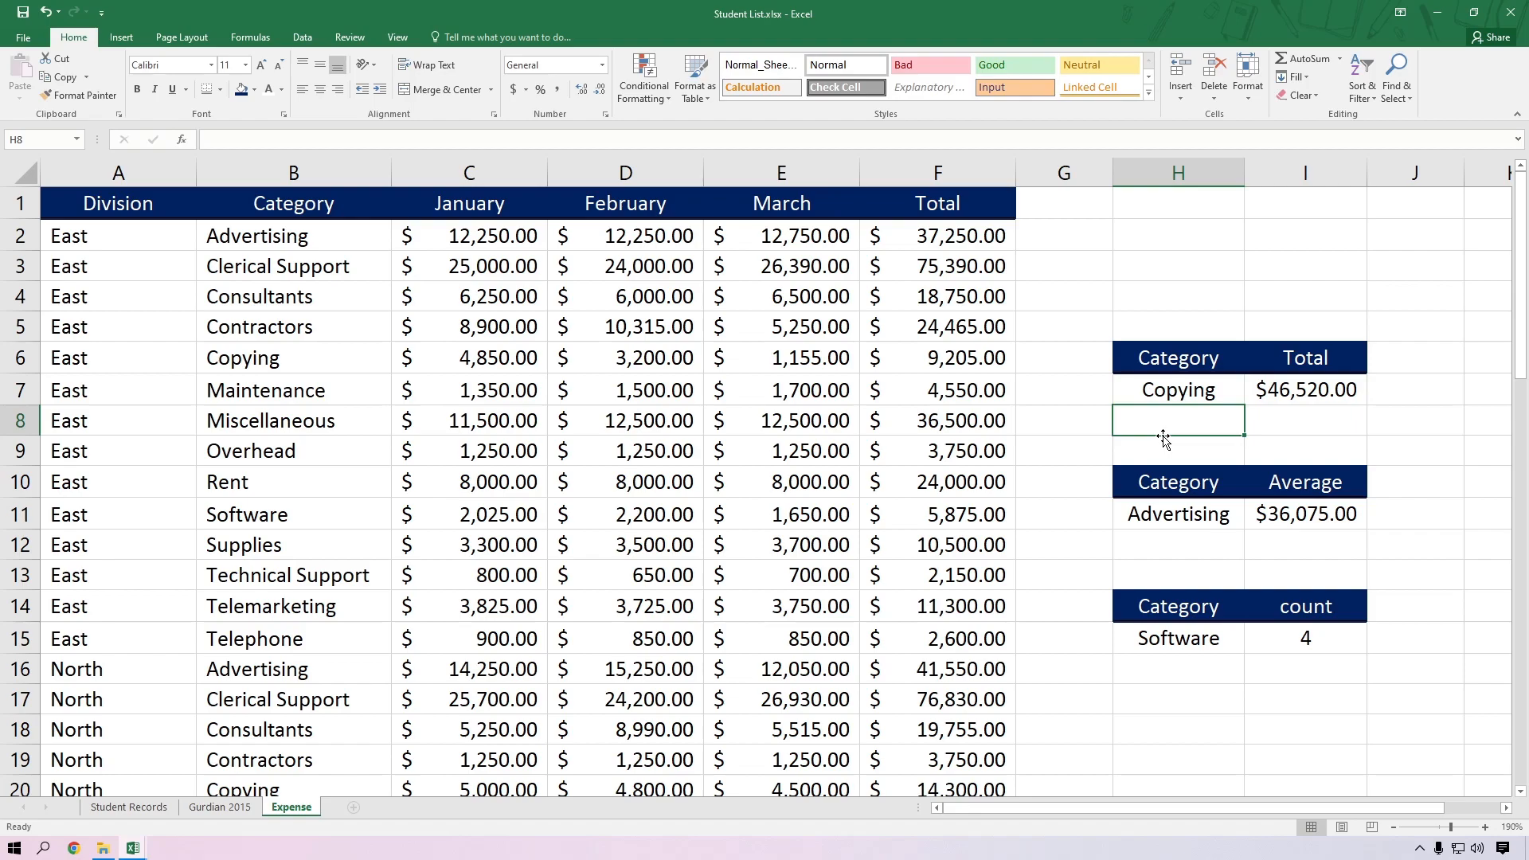
click(1196, 516)
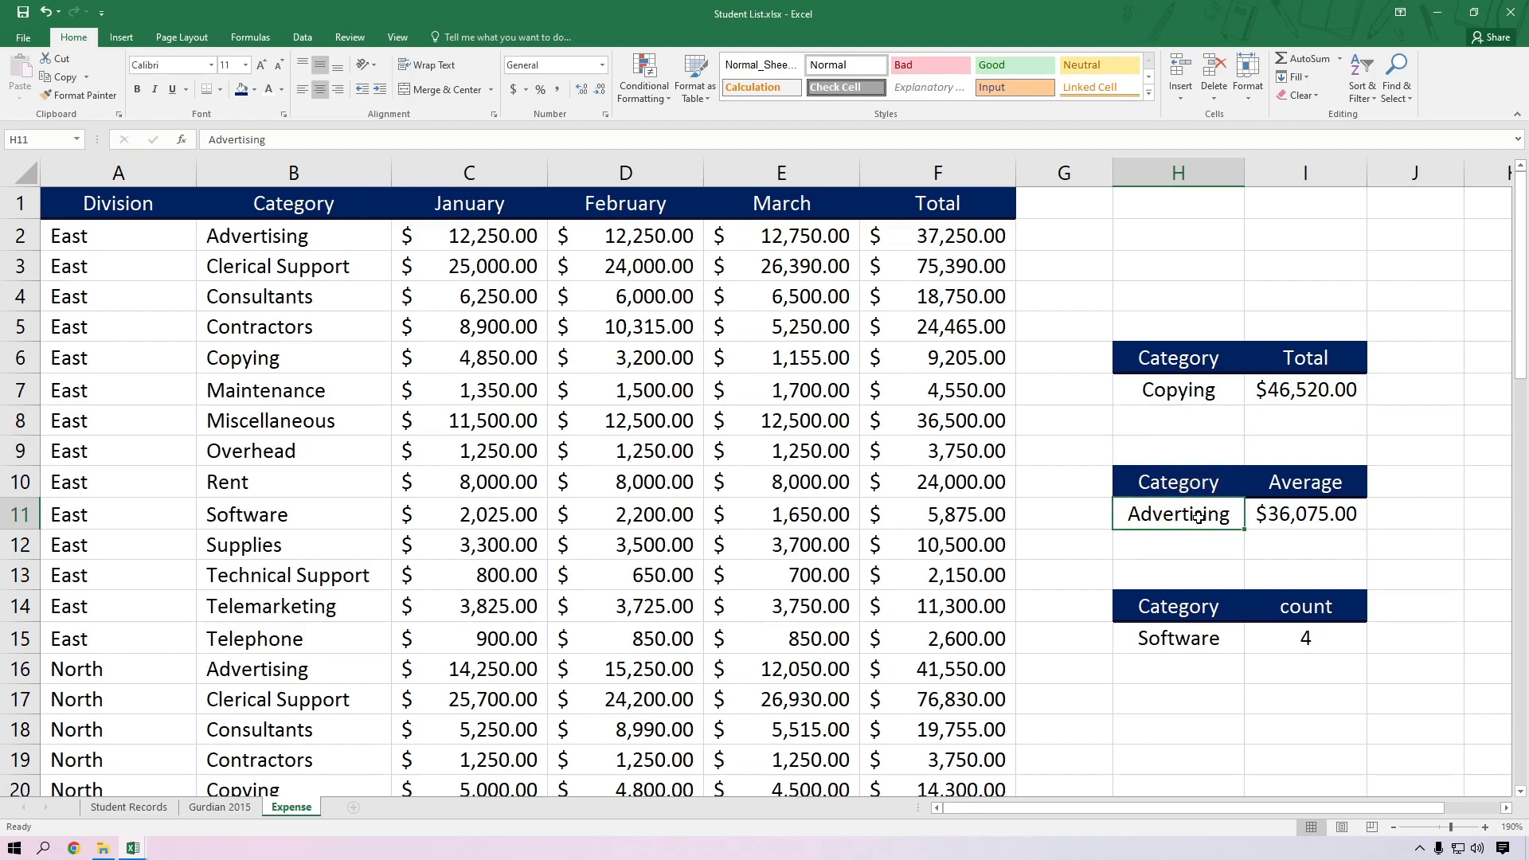
text(Rent)
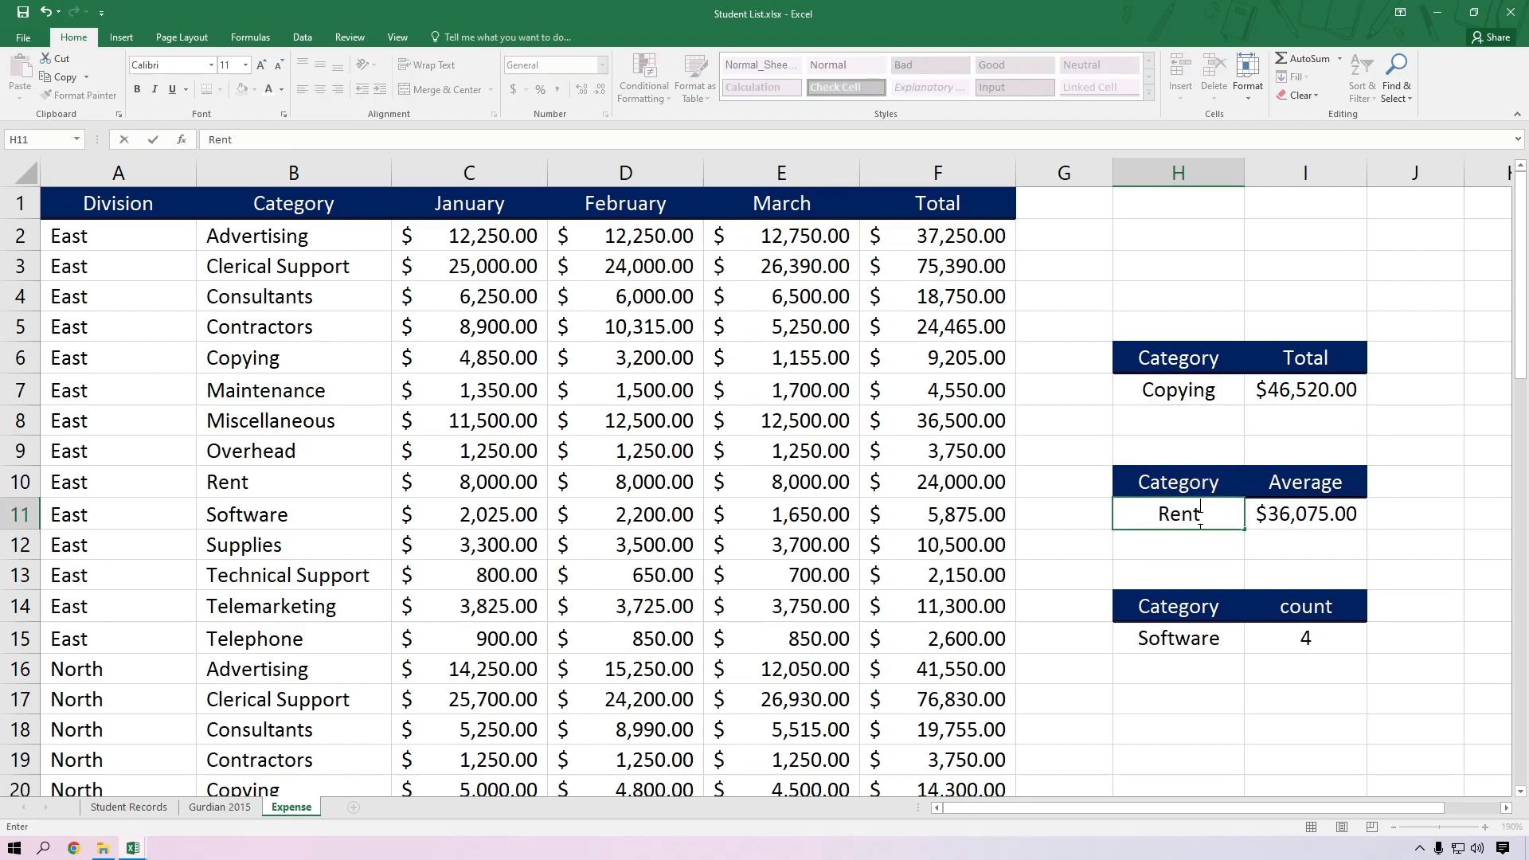
key(Return)
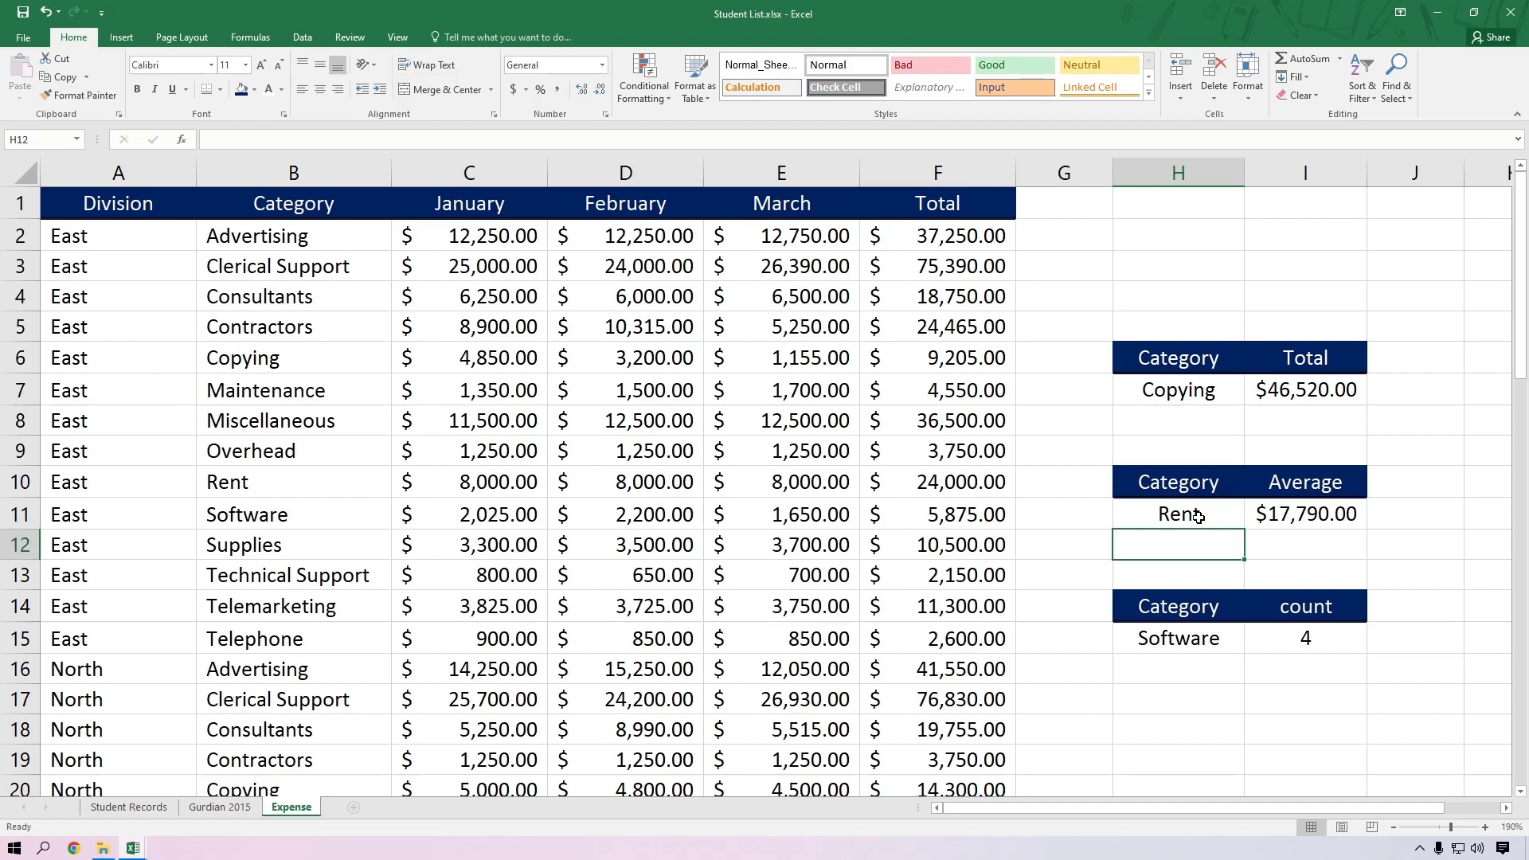
Step: Change the category criterion for the count in H15 to Supplies
click(1181, 638)
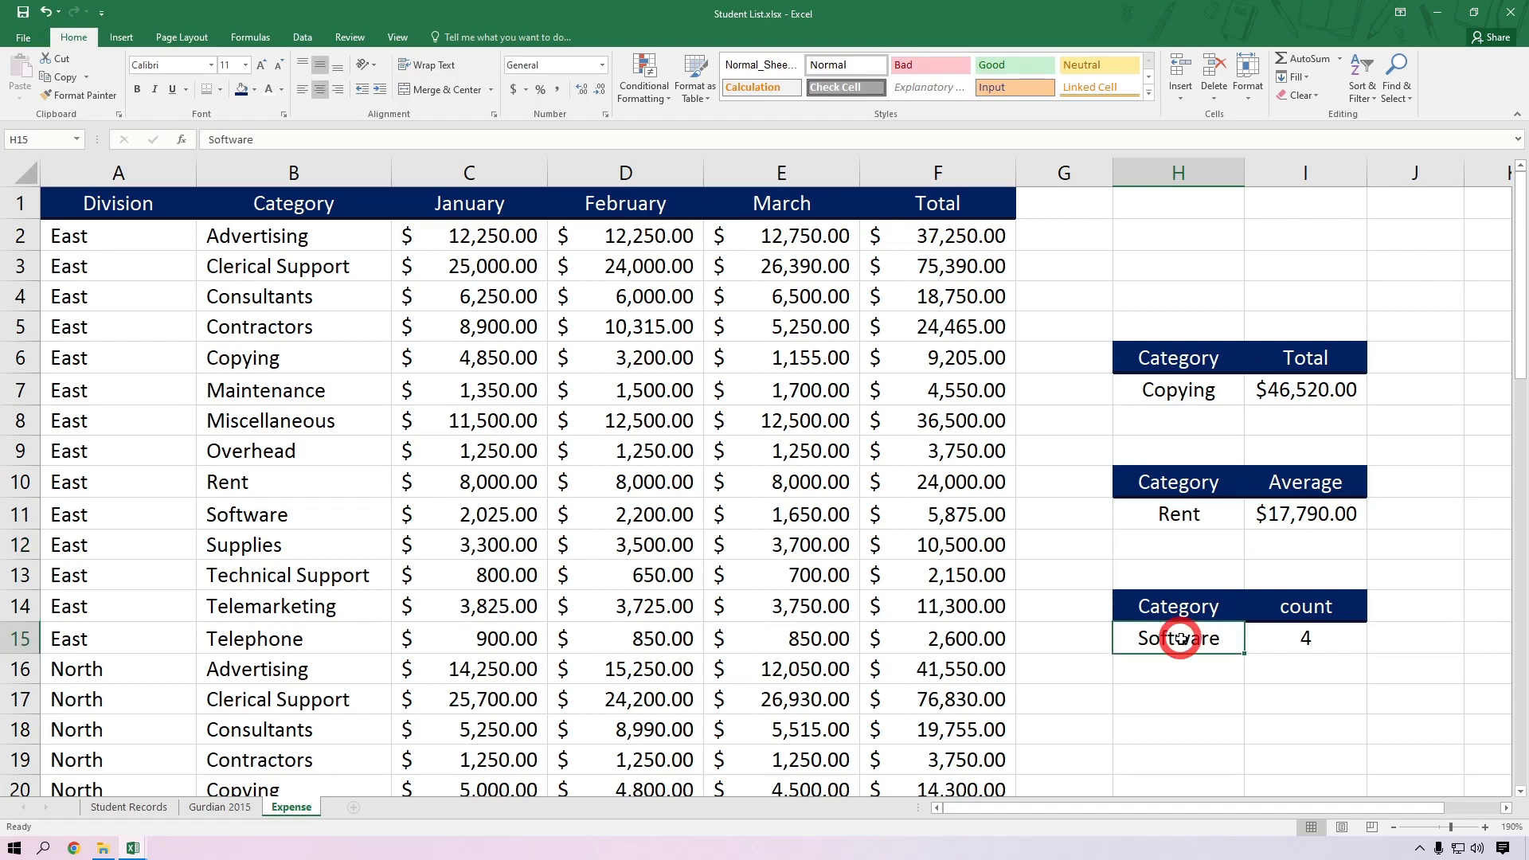
text(Supplies)
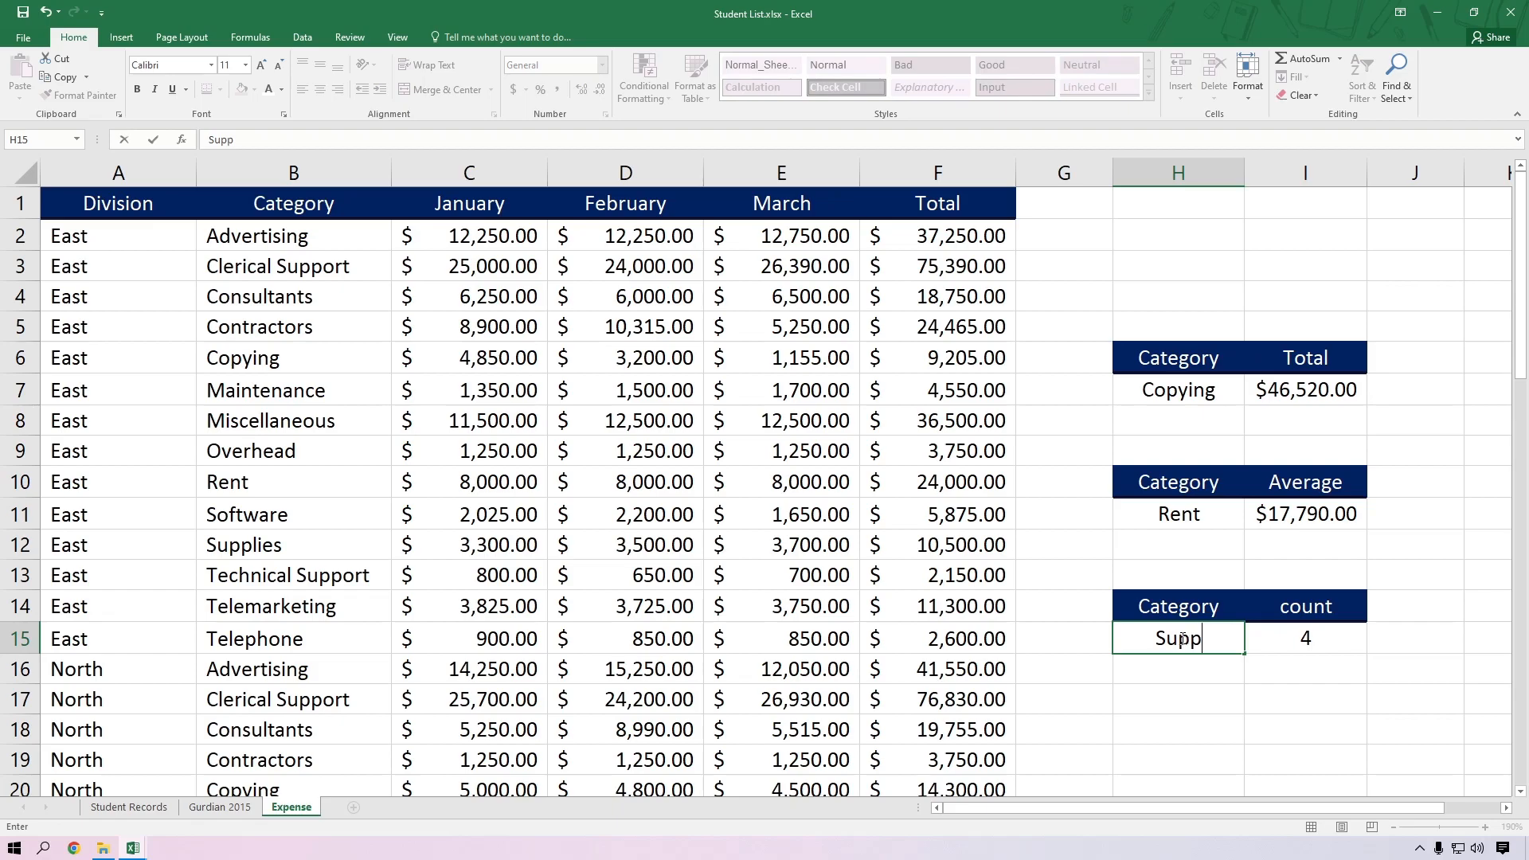
key(Return)
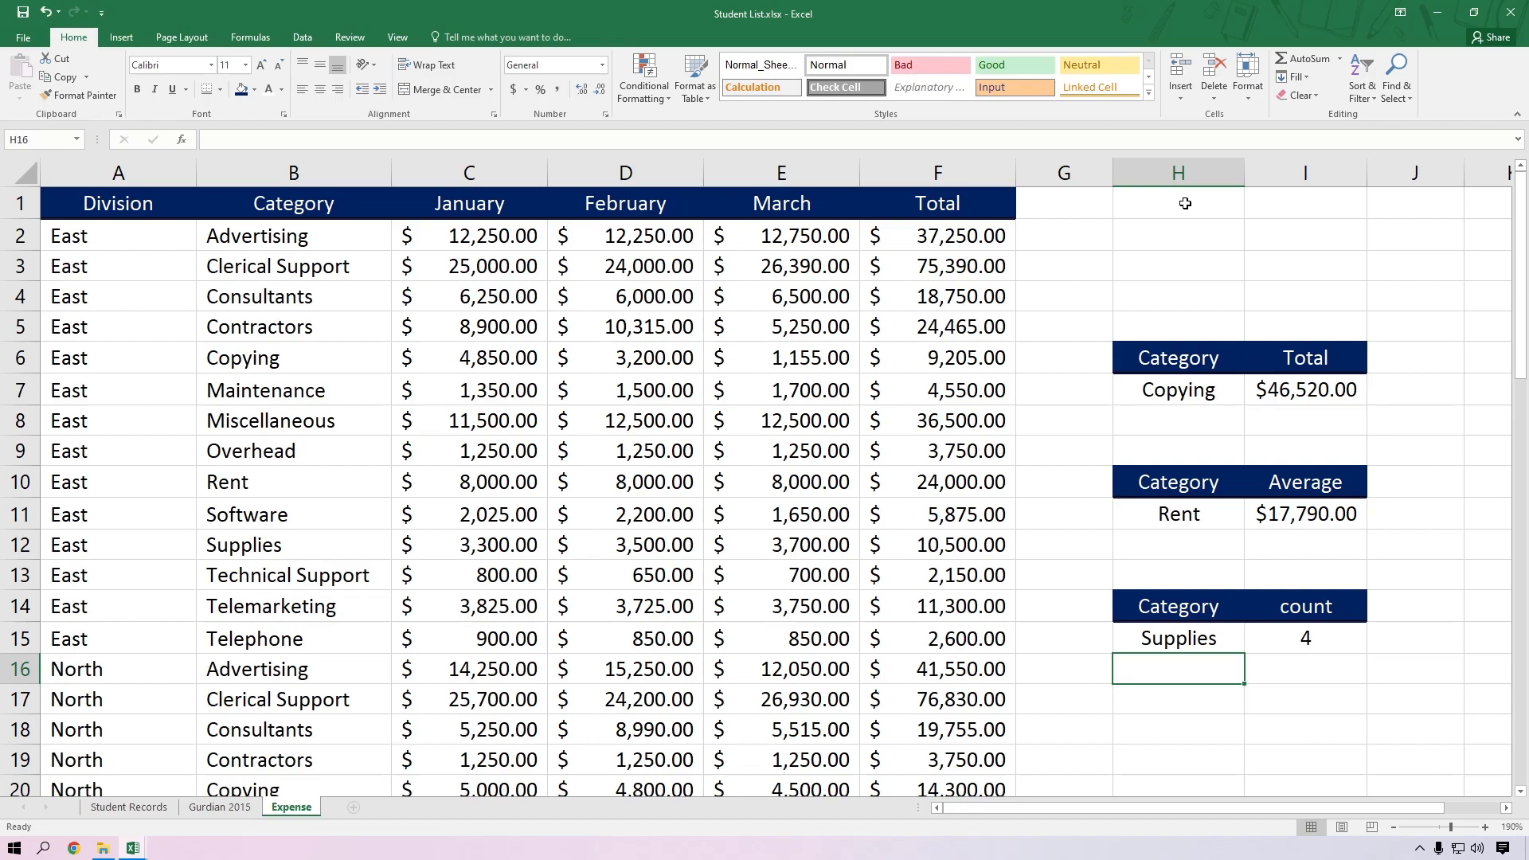
click(302, 38)
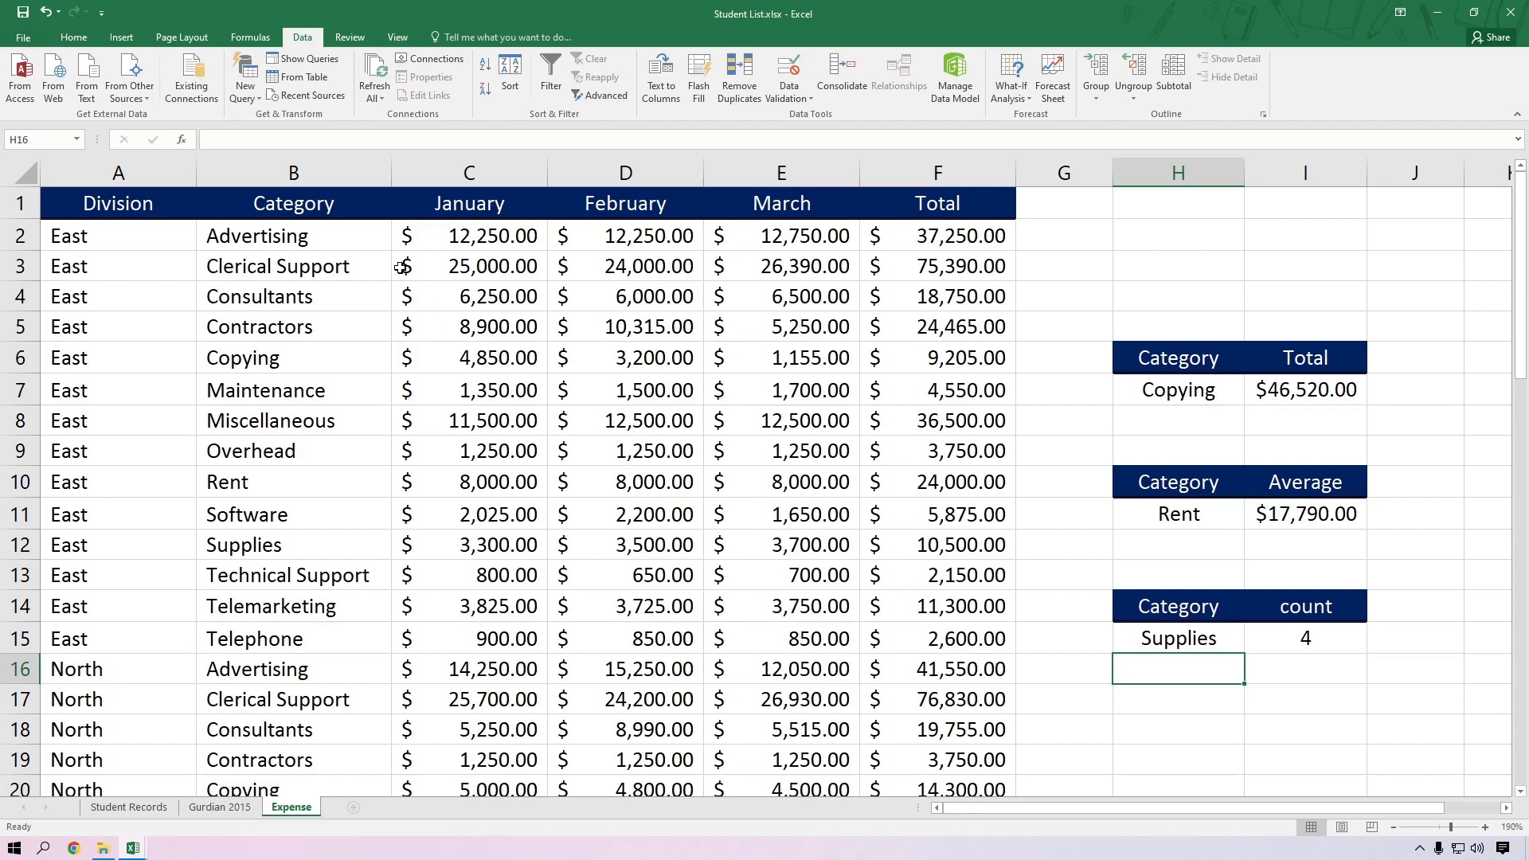
click(73, 38)
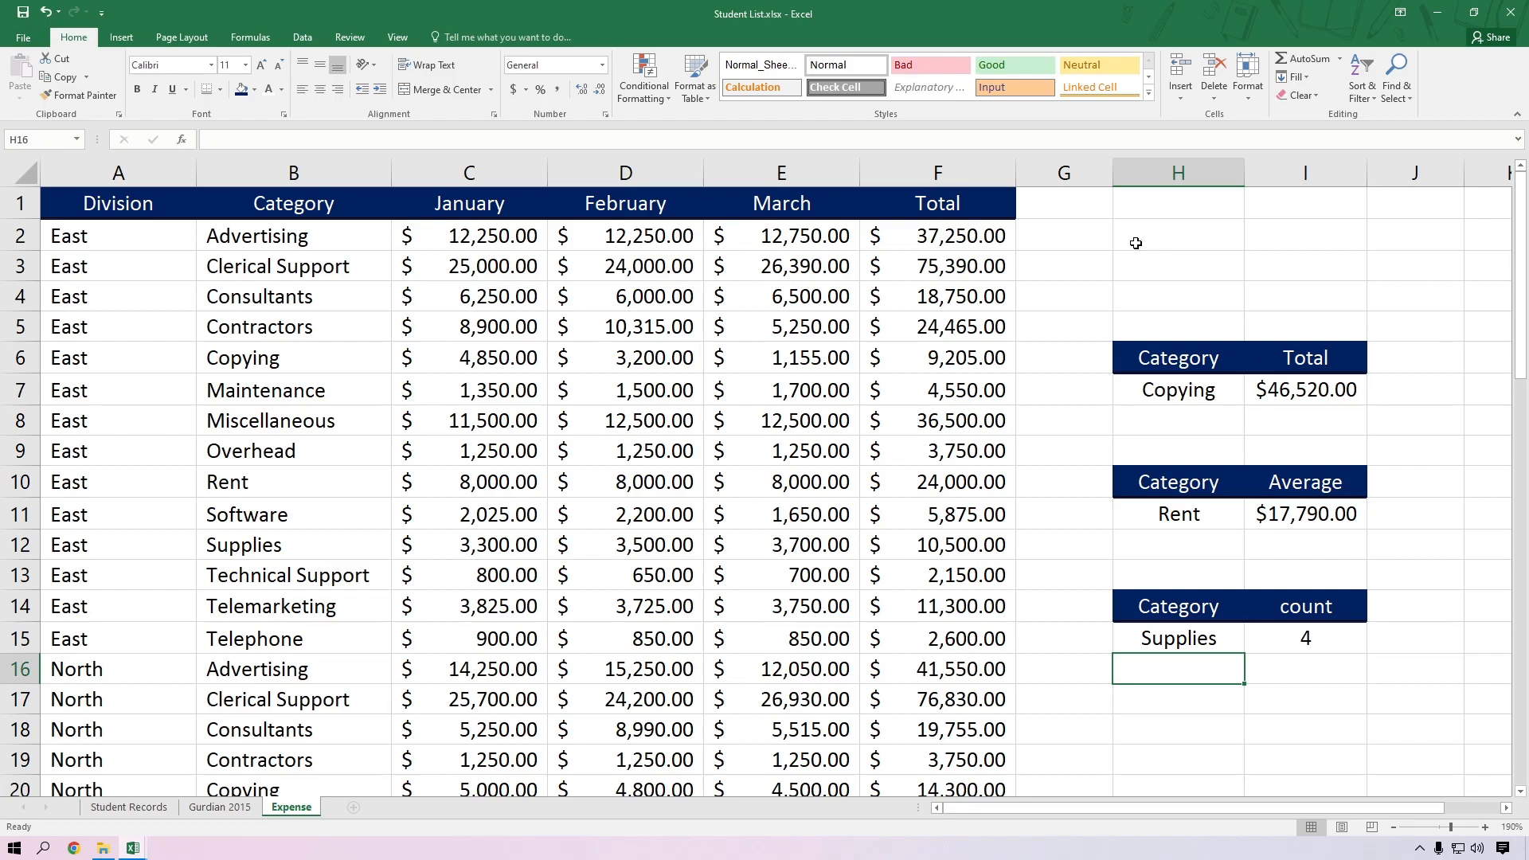
Step: Total the expenses in H1 with =SUM(F2:F59) and autofit column H to the result
click(1154, 196)
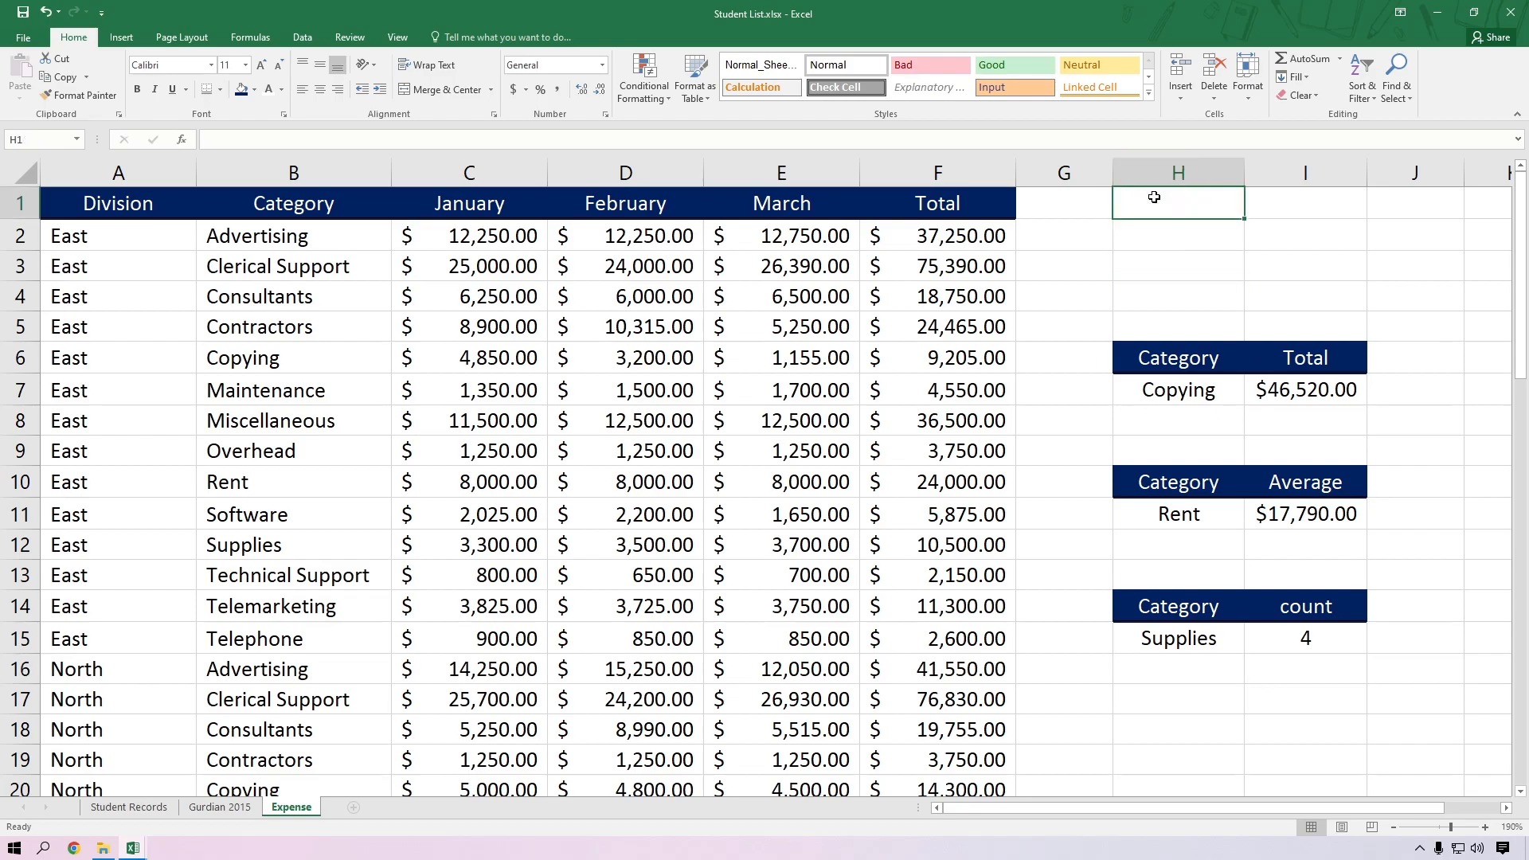
text(=sum)
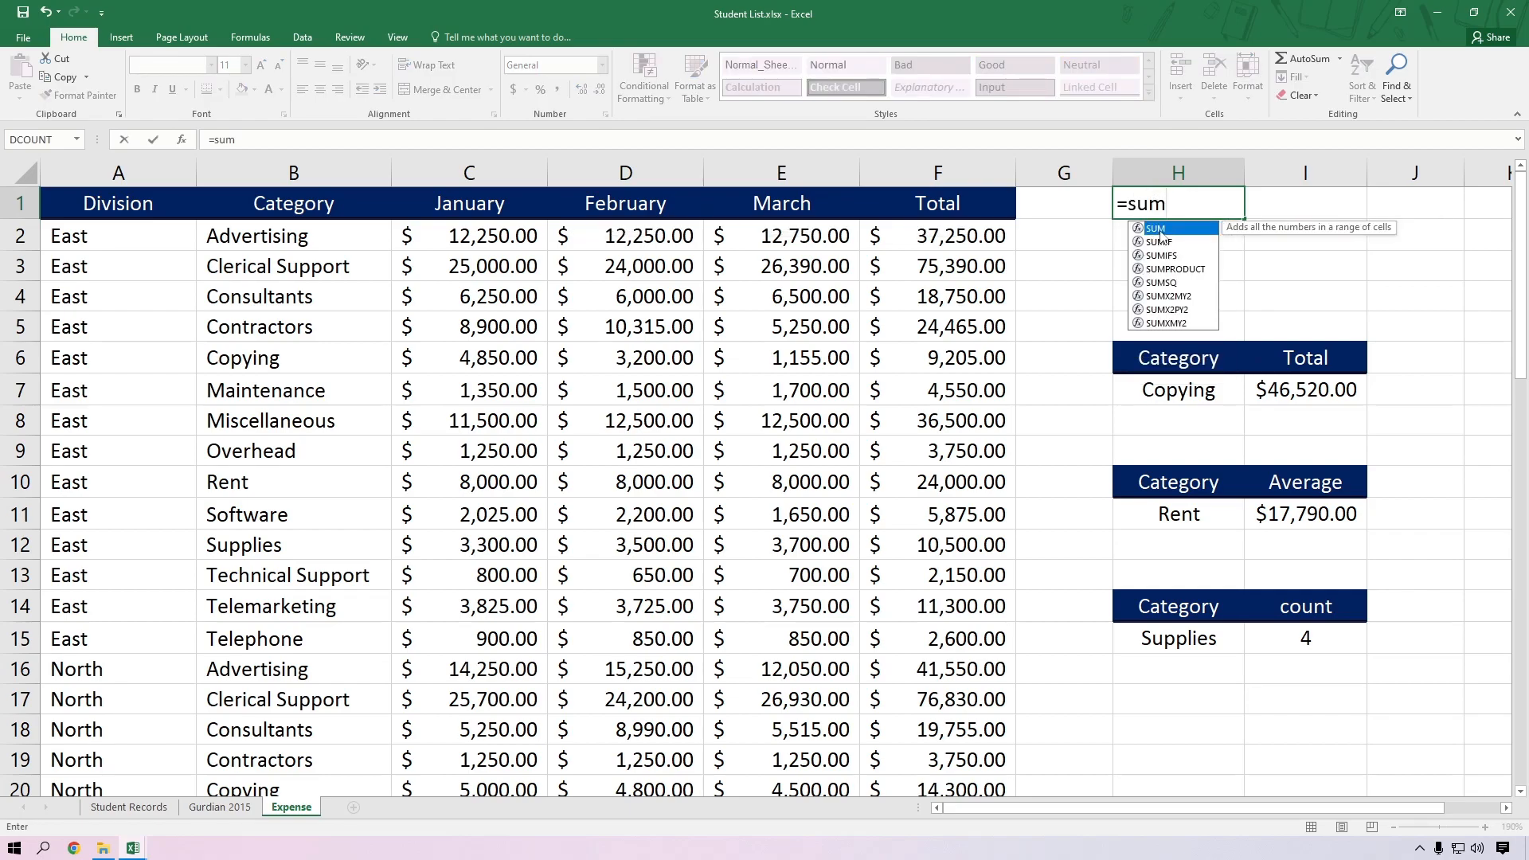
key(Tab)
click(960, 236)
key(ctrl+shift+Down)
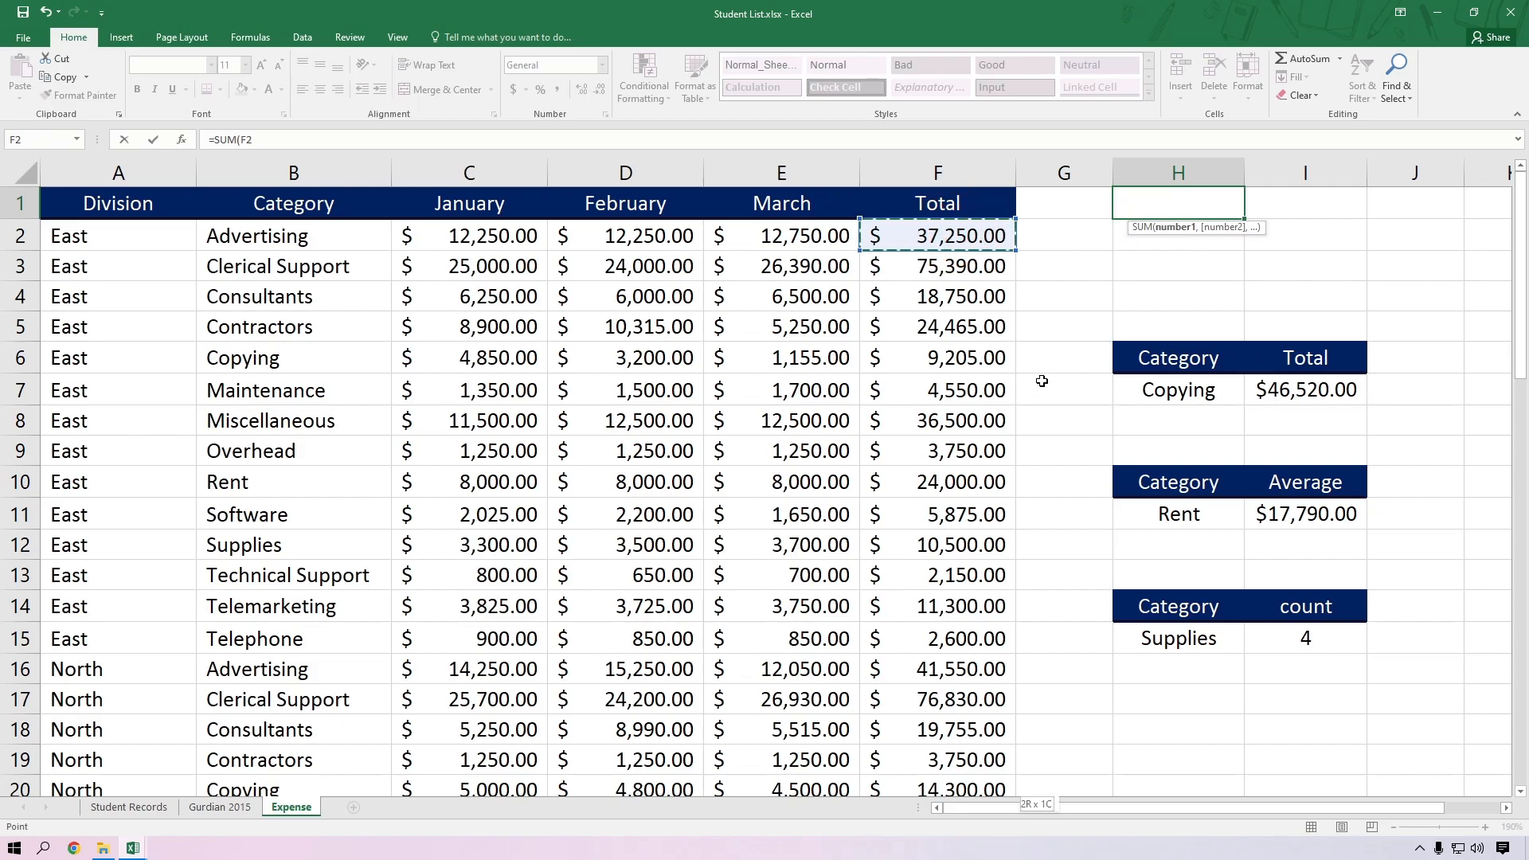
scroll(1042, 381, up, 13)
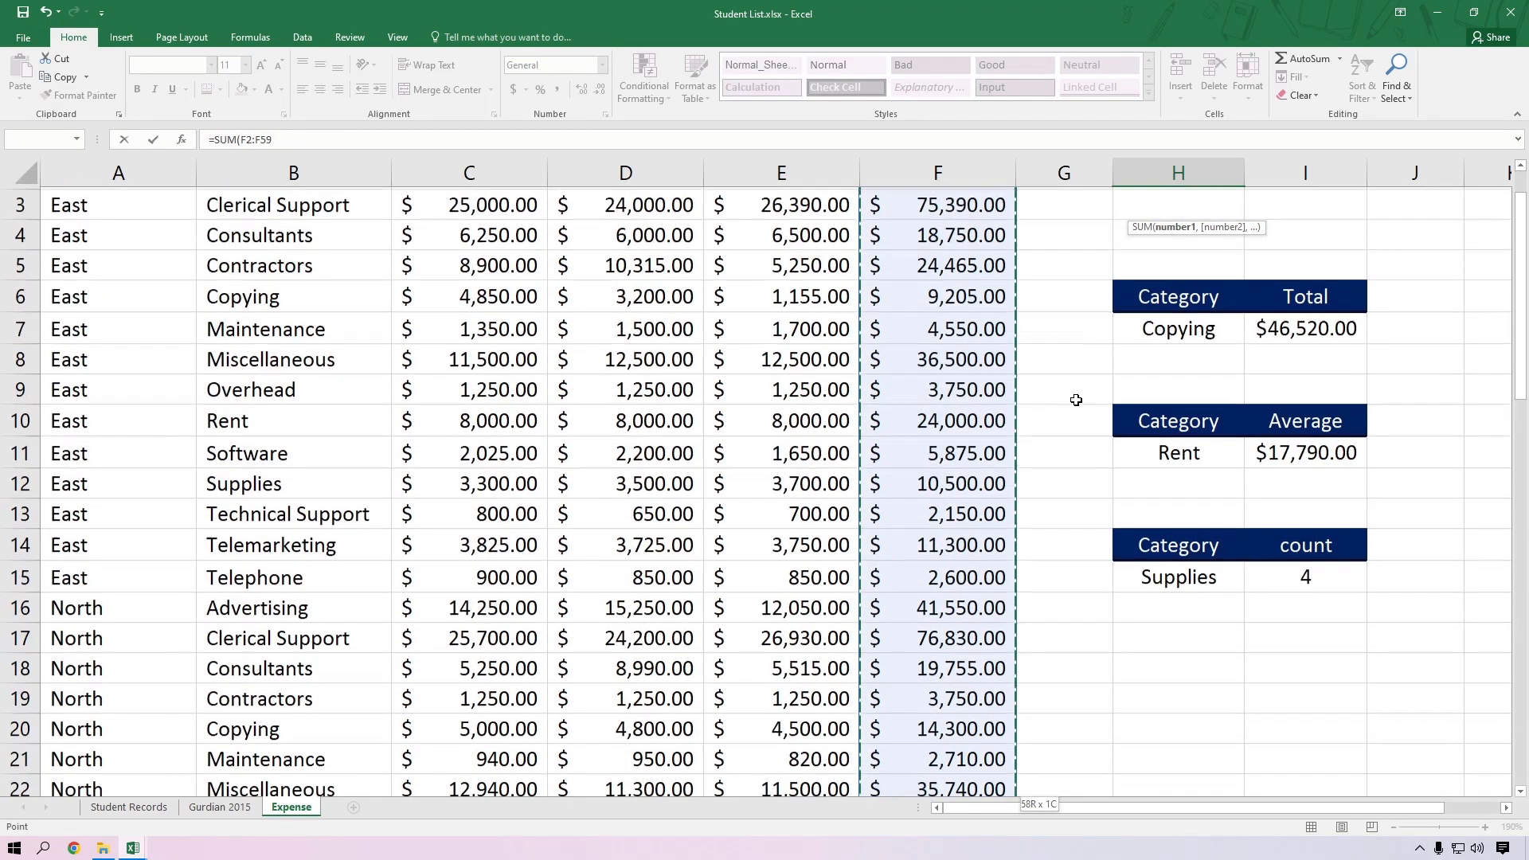
text())
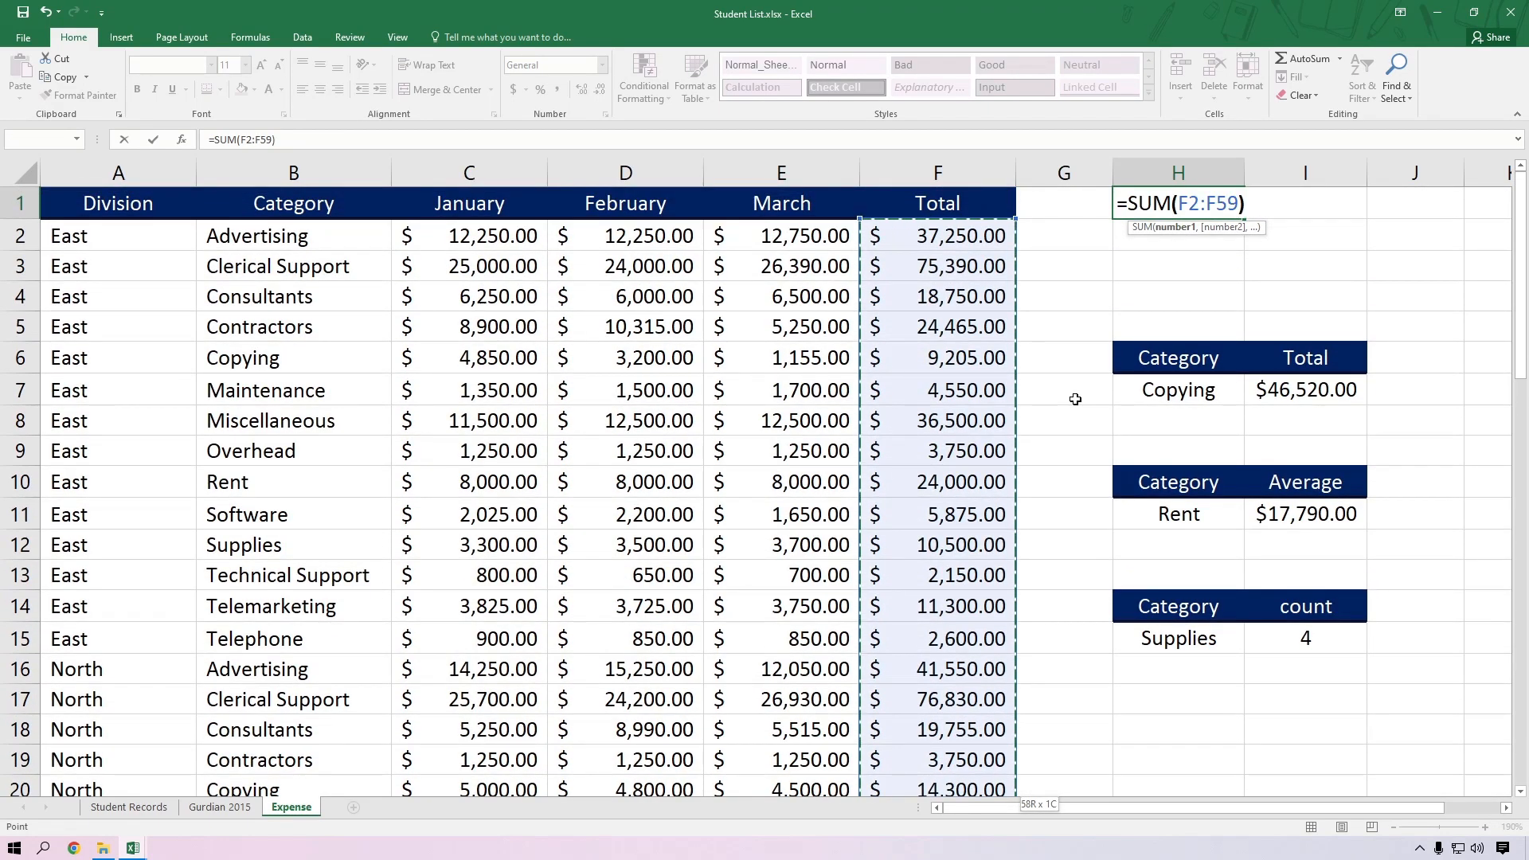
key(Return)
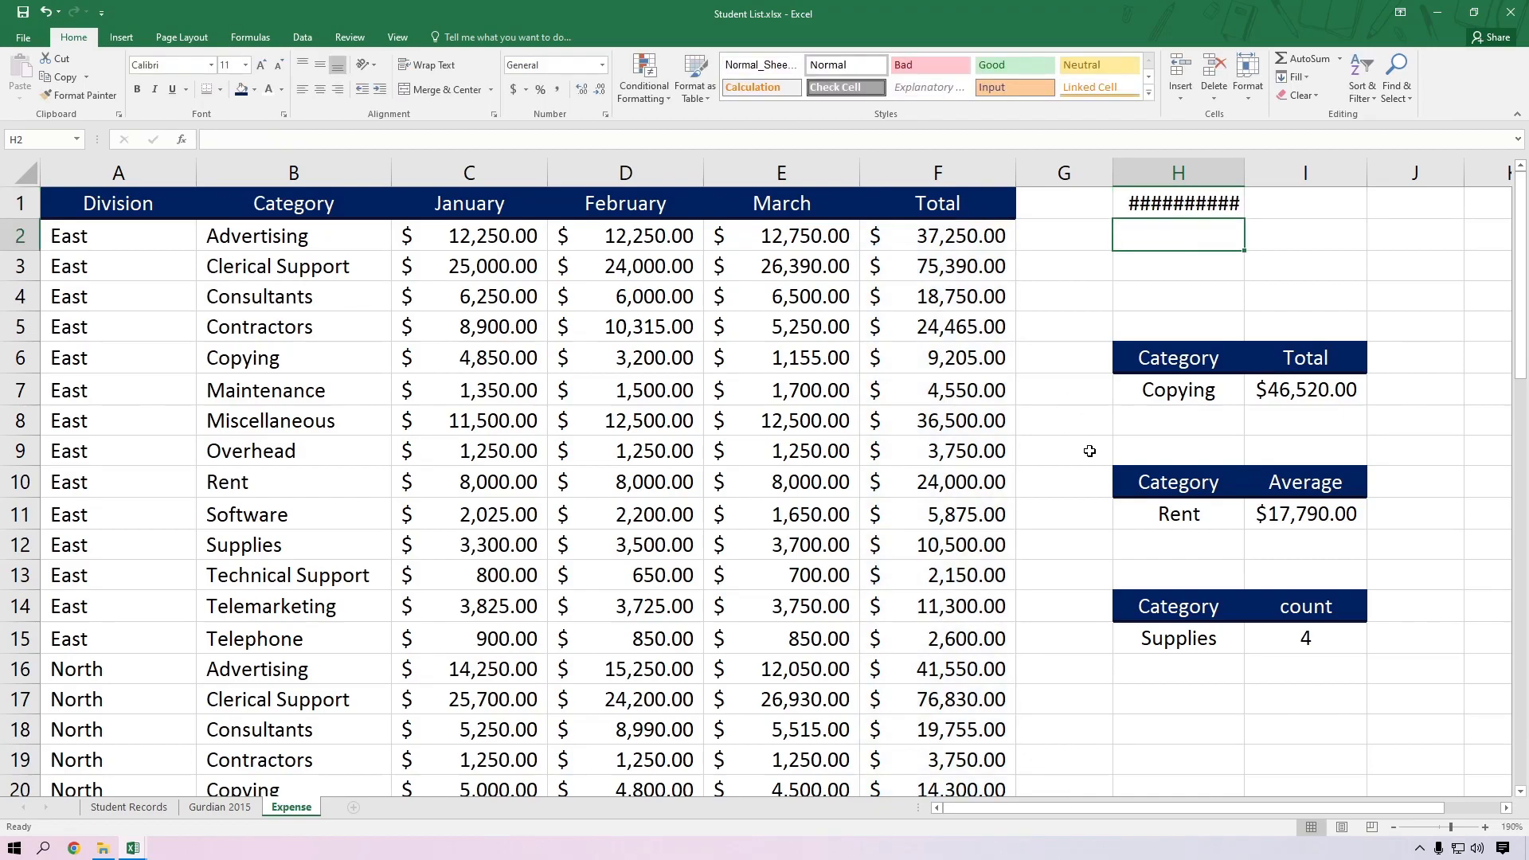
double_click(1245, 172)
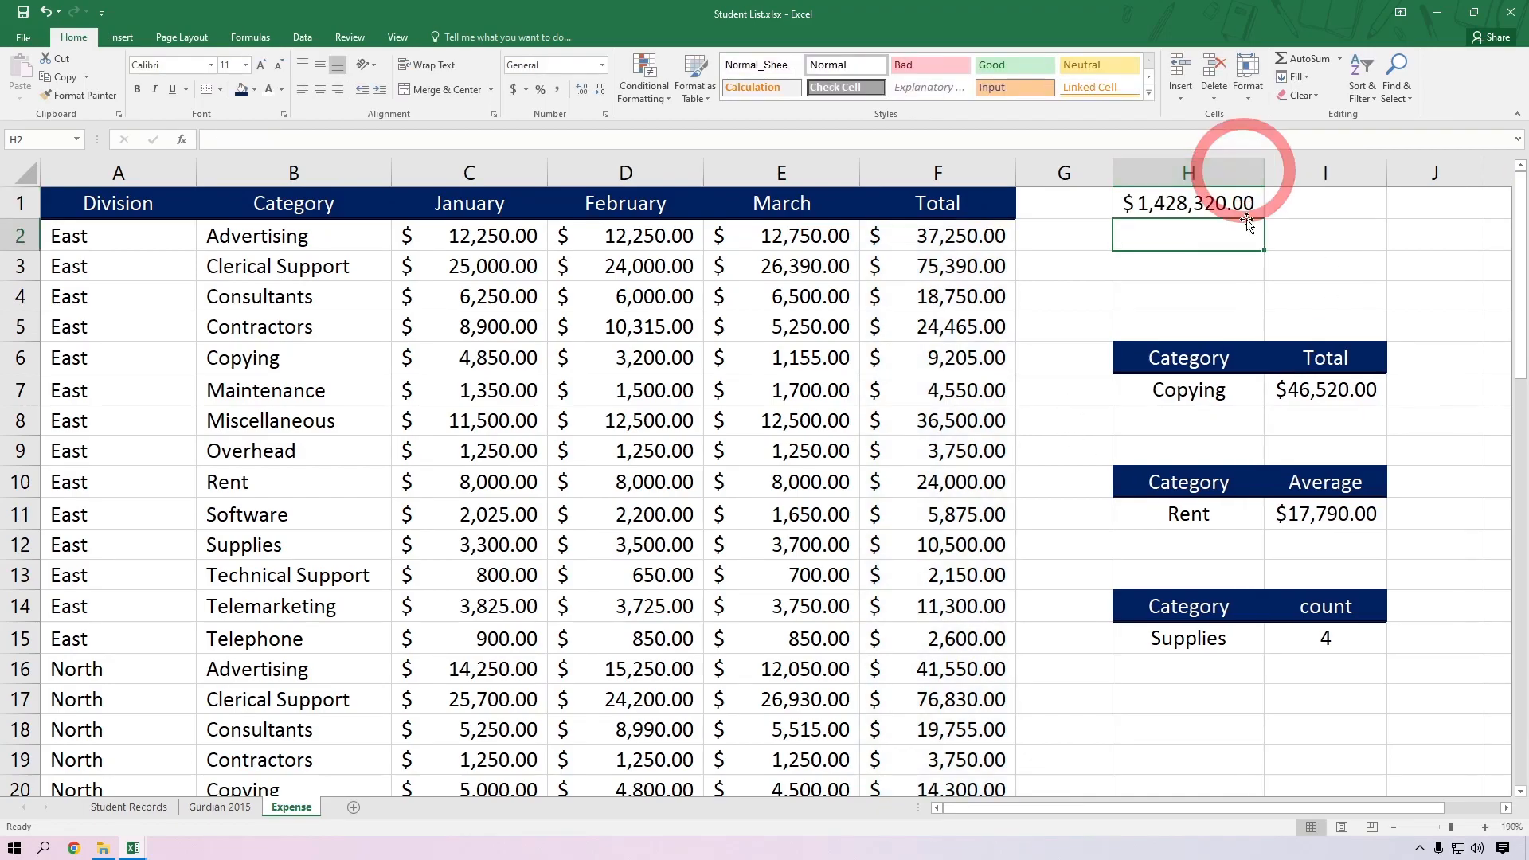
Step: Find the SUBTOTAL function and start inserting it in I1
click(1301, 211)
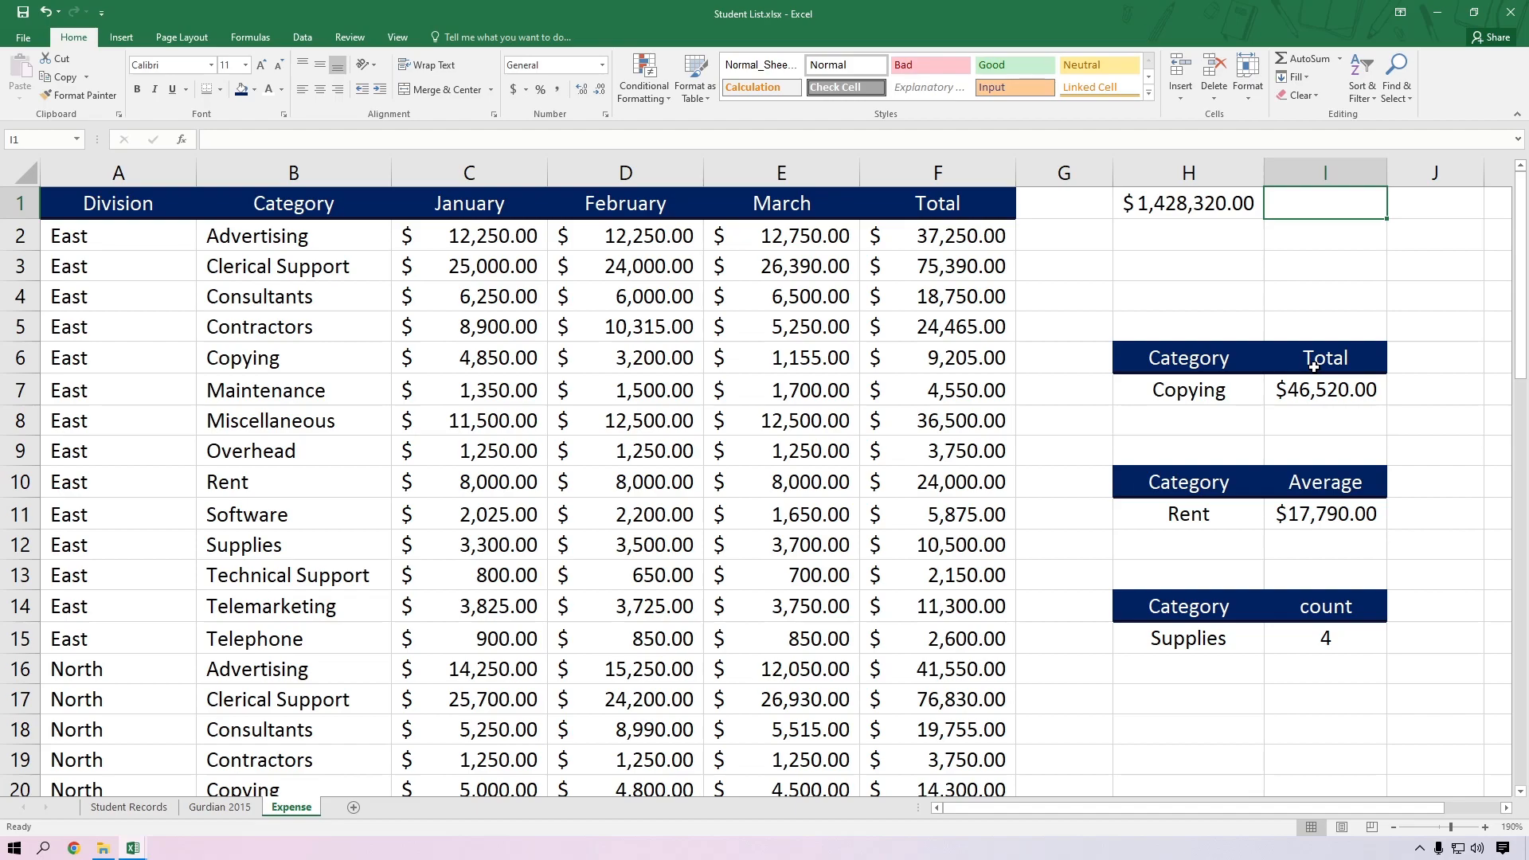
click(271, 37)
click(24, 78)
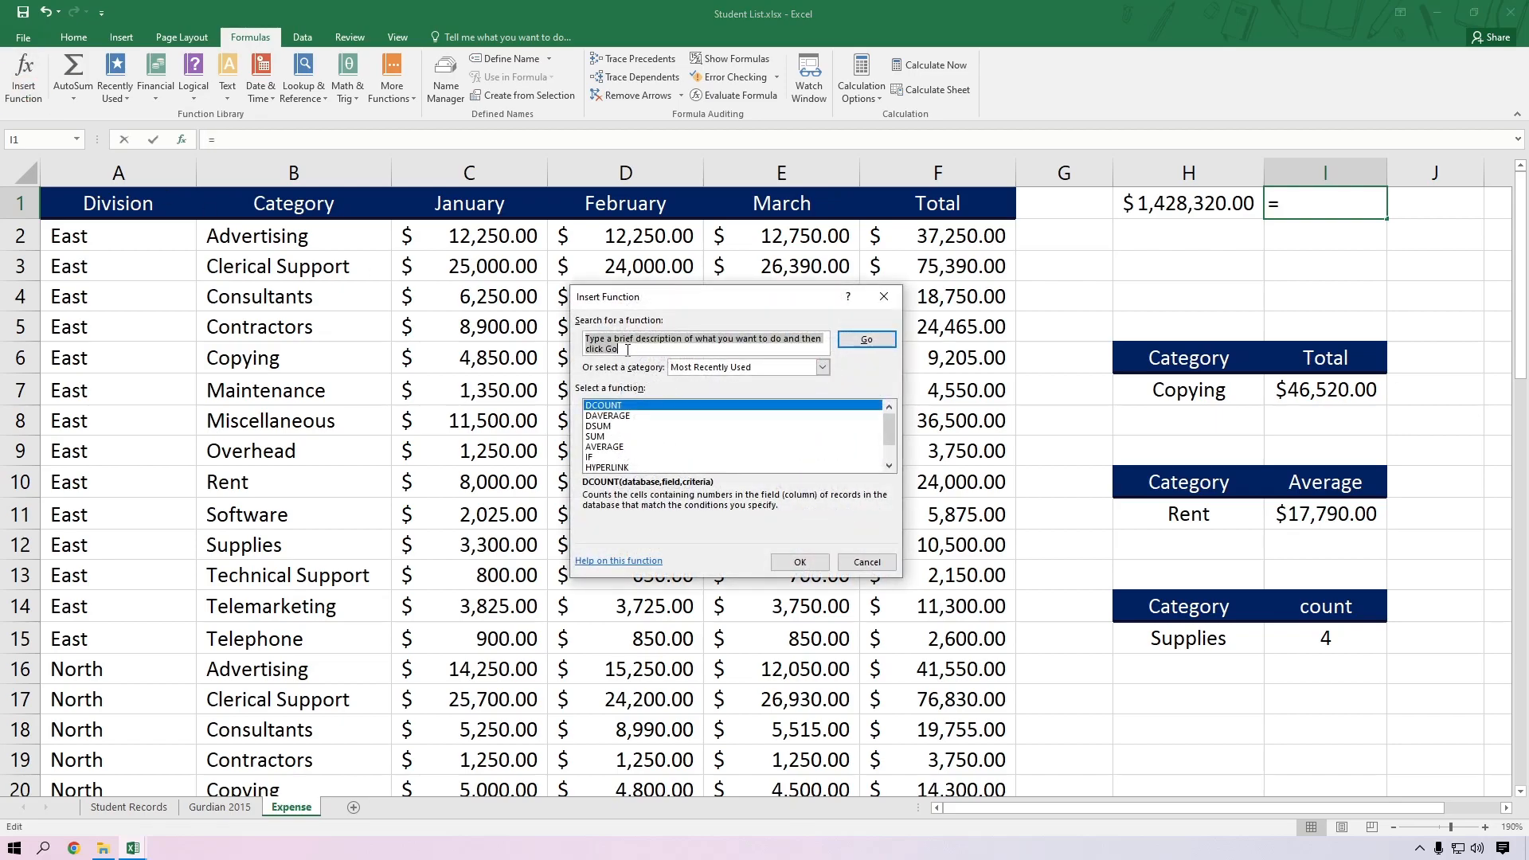
text(subtotal)
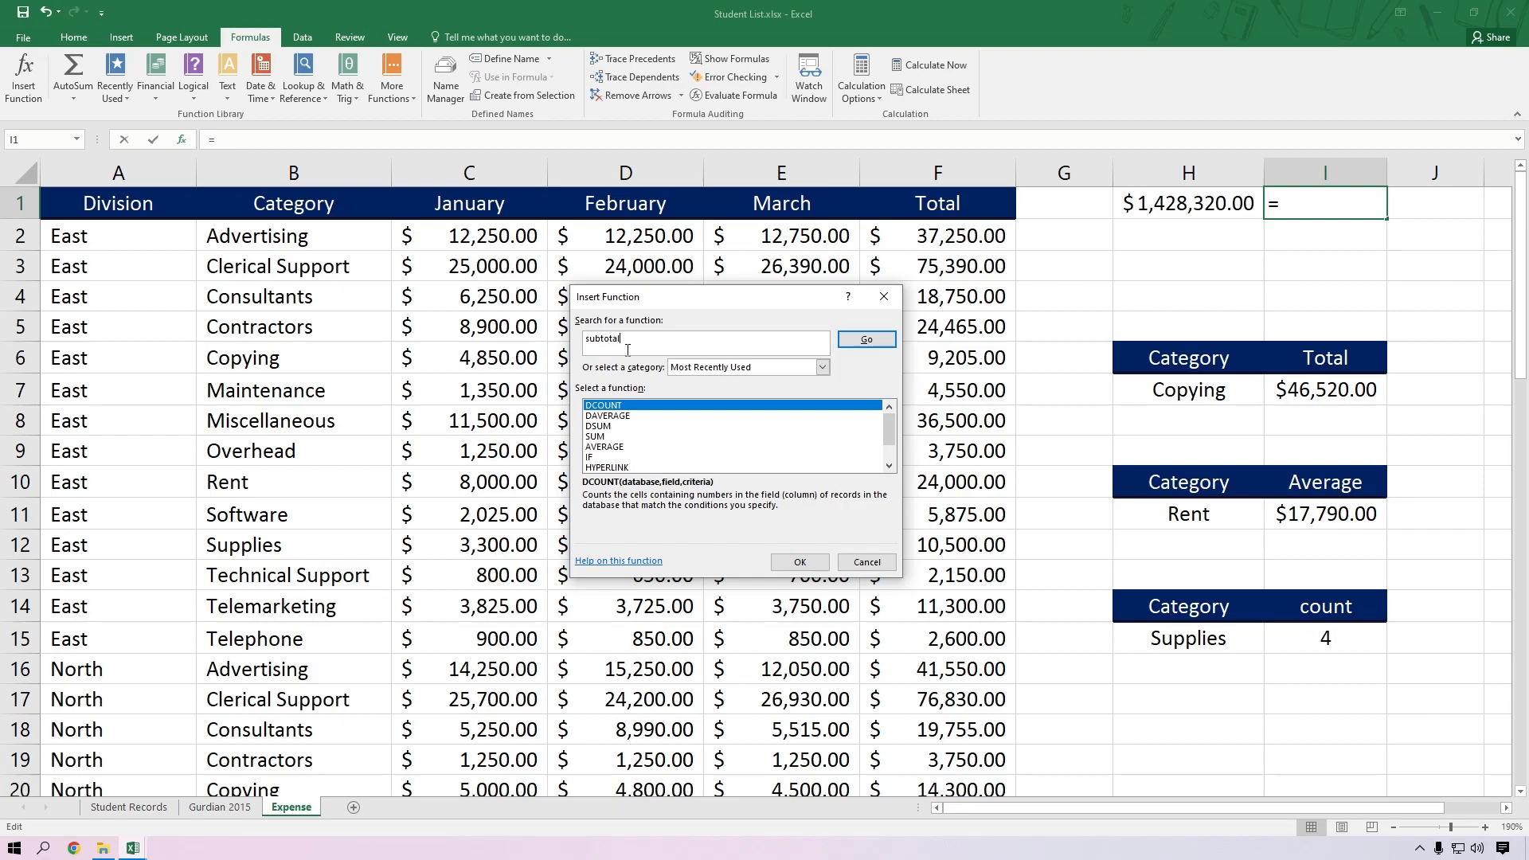
click(865, 338)
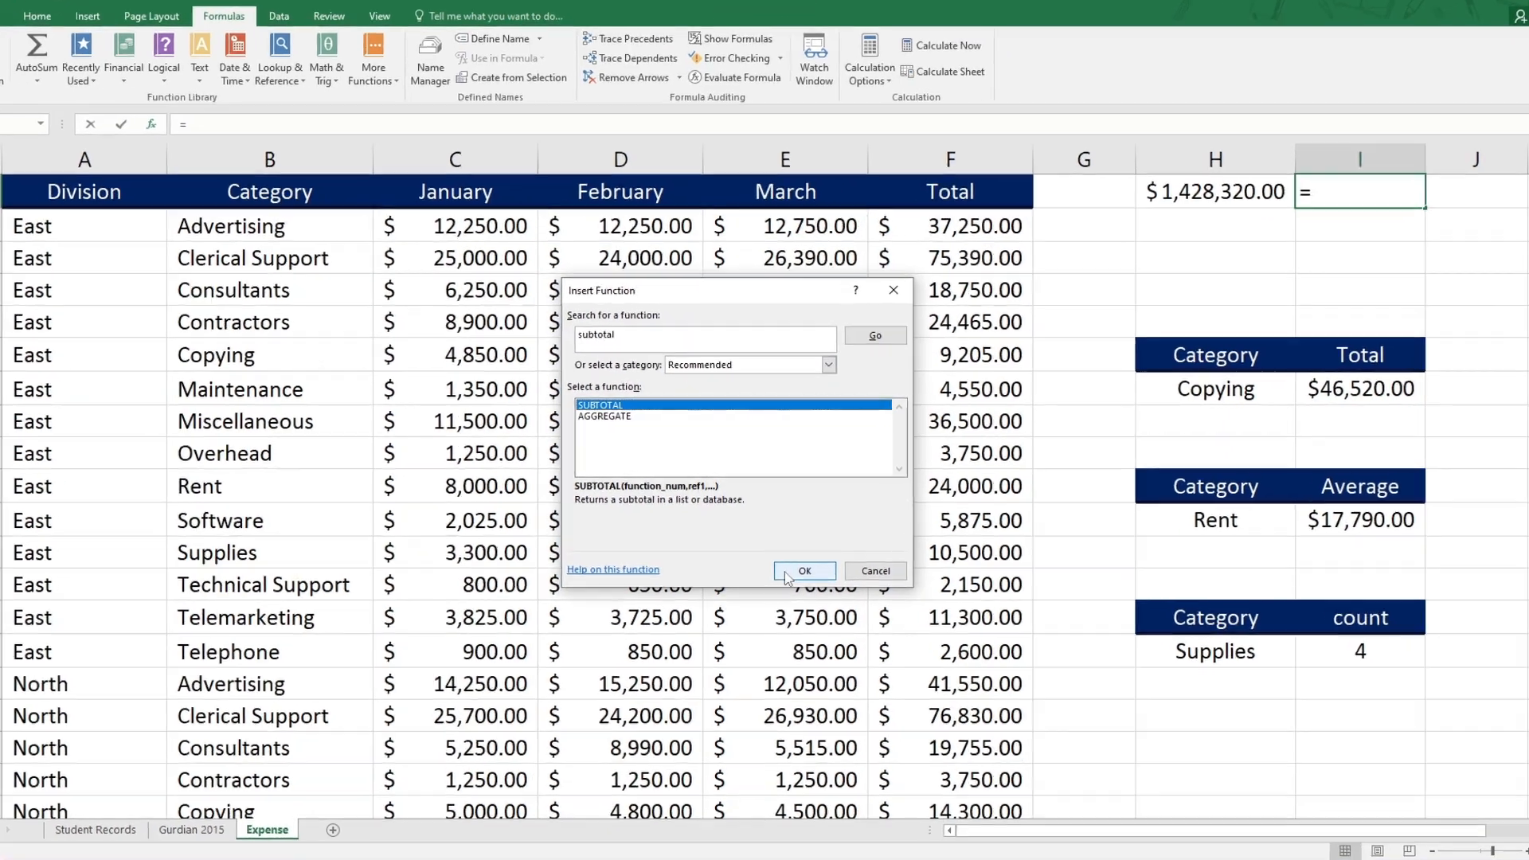
click(784, 564)
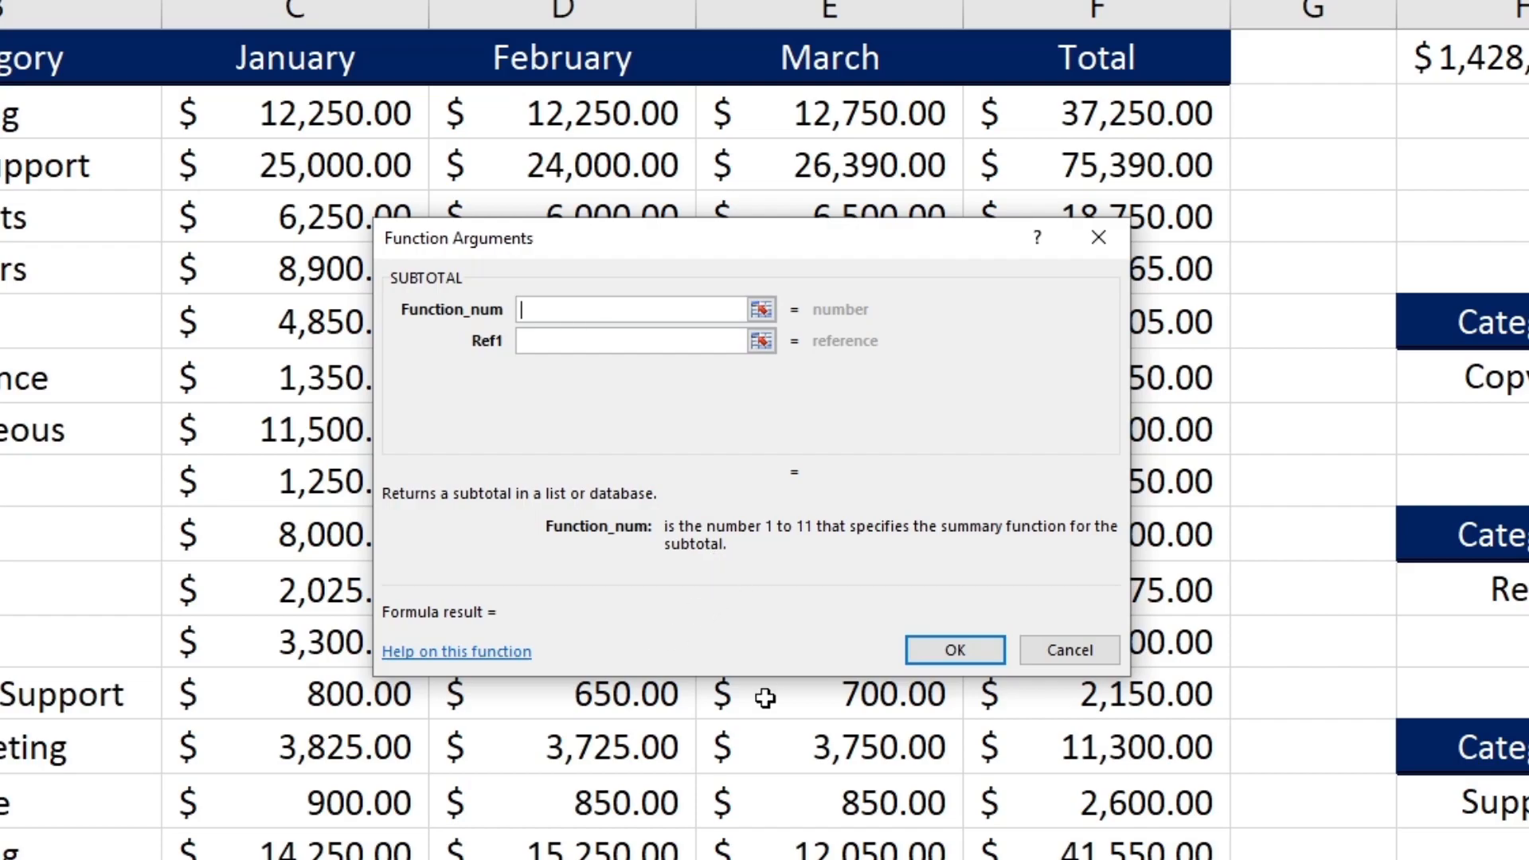
Step: Examine the SUBTOTAL help article's table of function numbers and their matching functions, and close the help
click(485, 653)
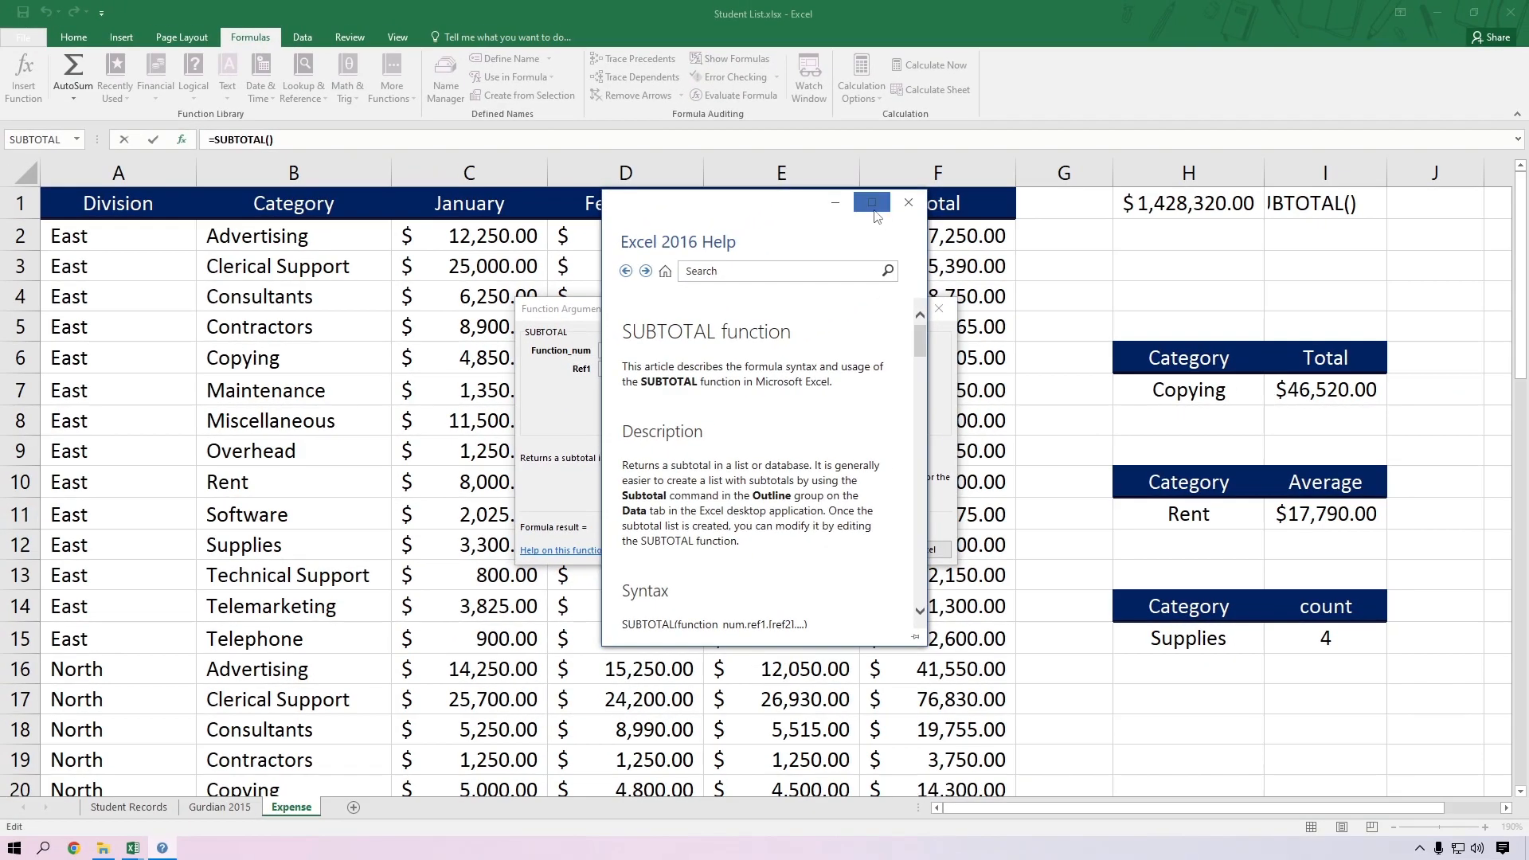
click(872, 202)
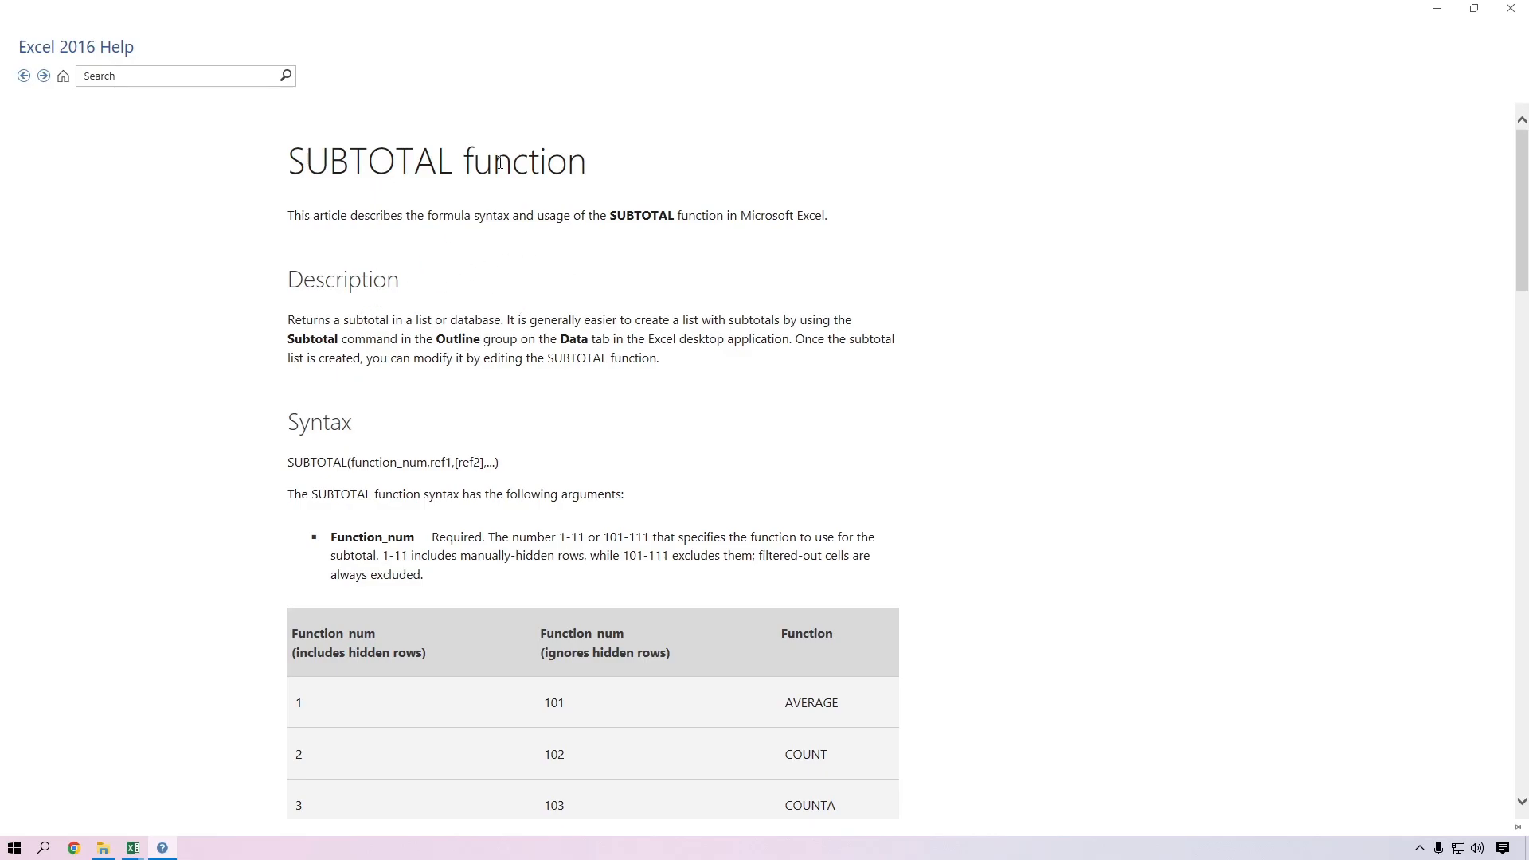
scroll(408, 526, down, 3)
scroll(351, 350, down, 4)
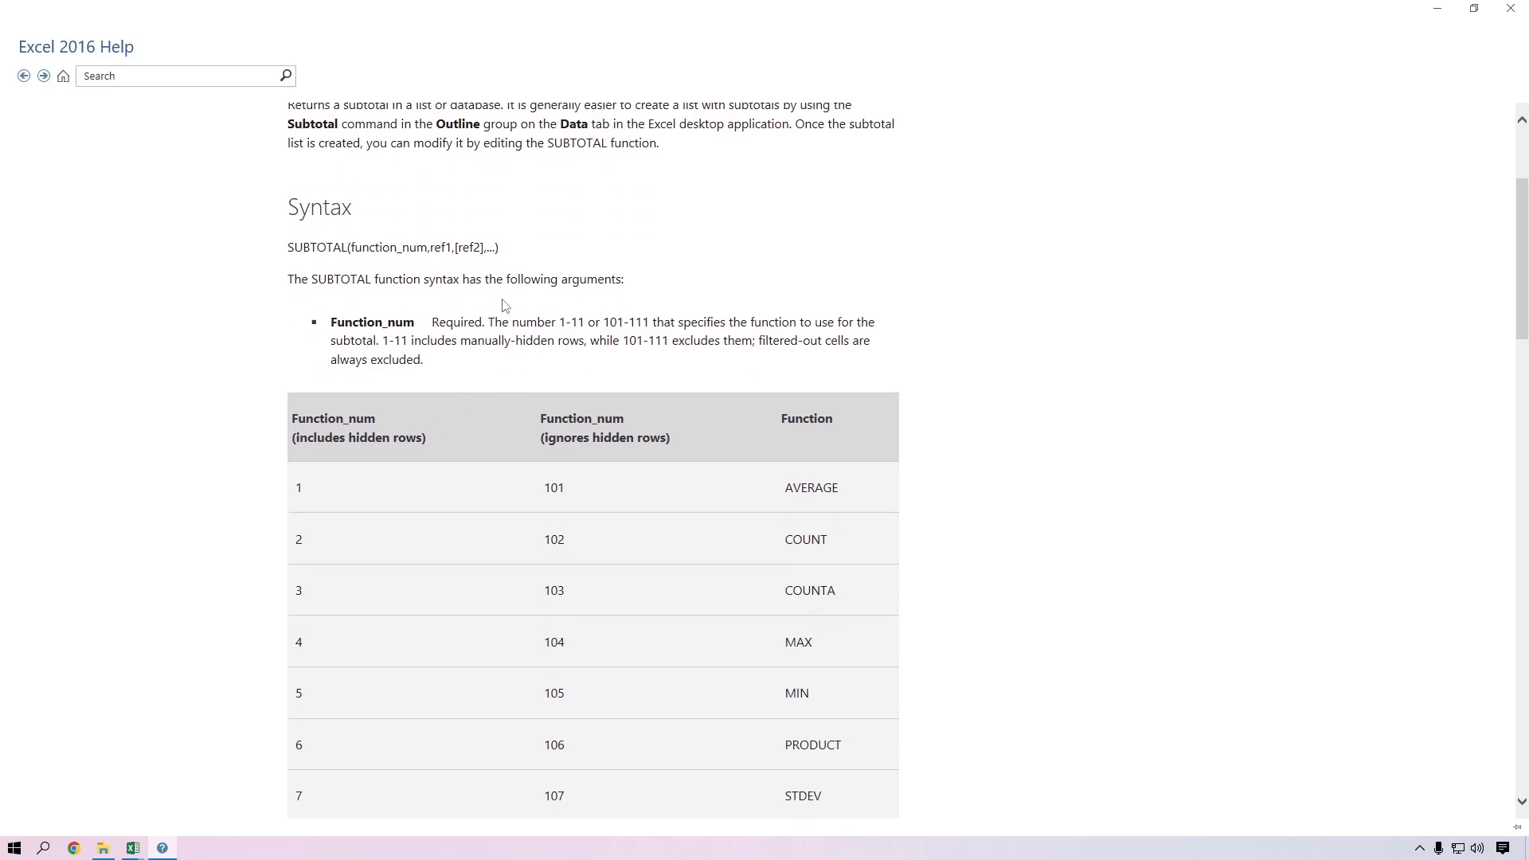
double_click(296, 272)
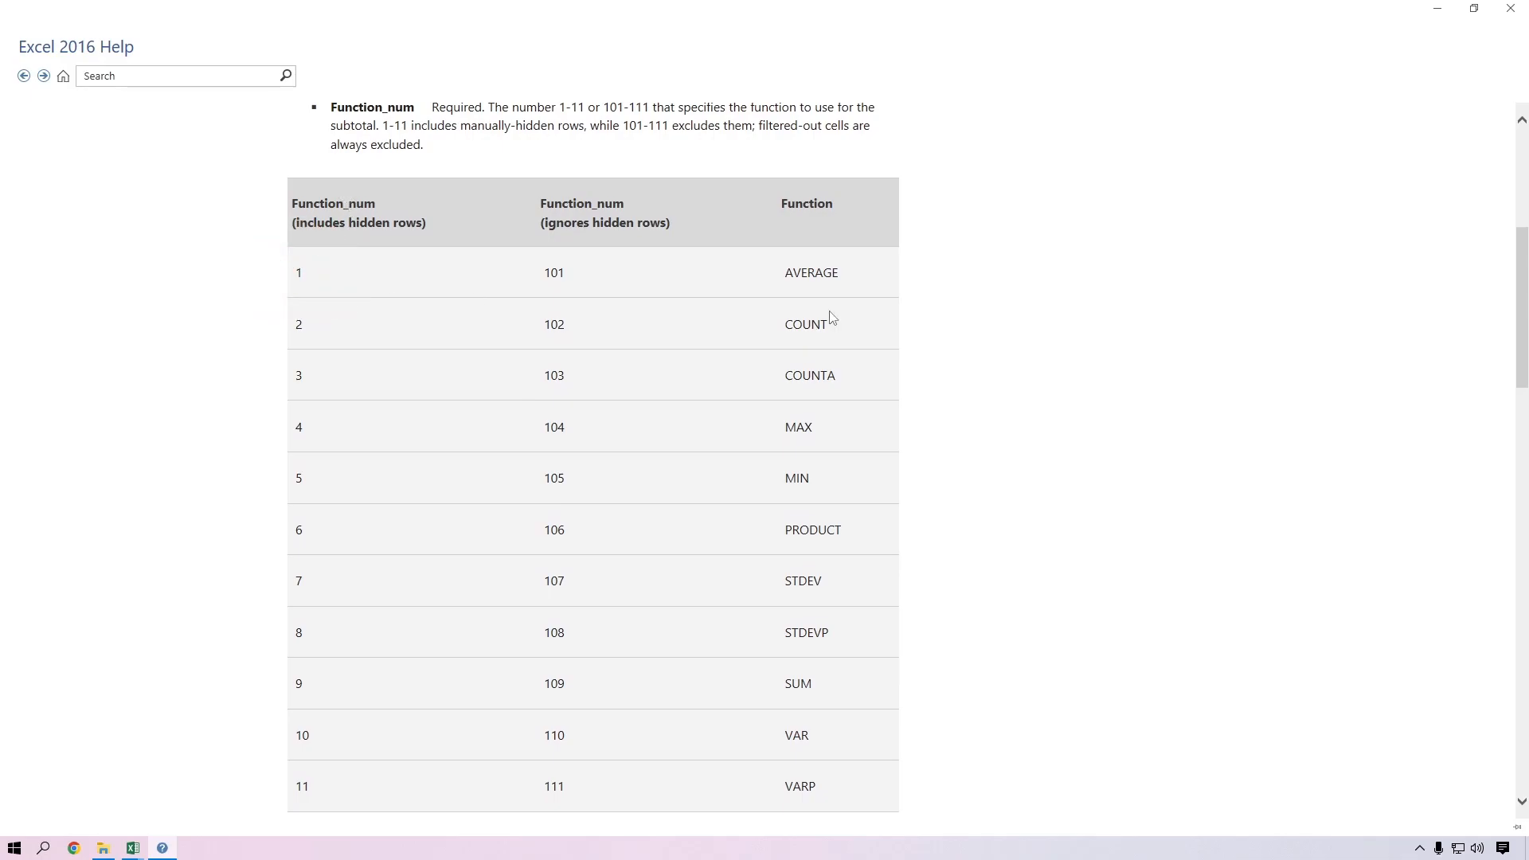
drag(793, 272, 843, 272)
click(292, 325)
drag(774, 323, 880, 316)
click(317, 369)
drag(780, 375, 881, 375)
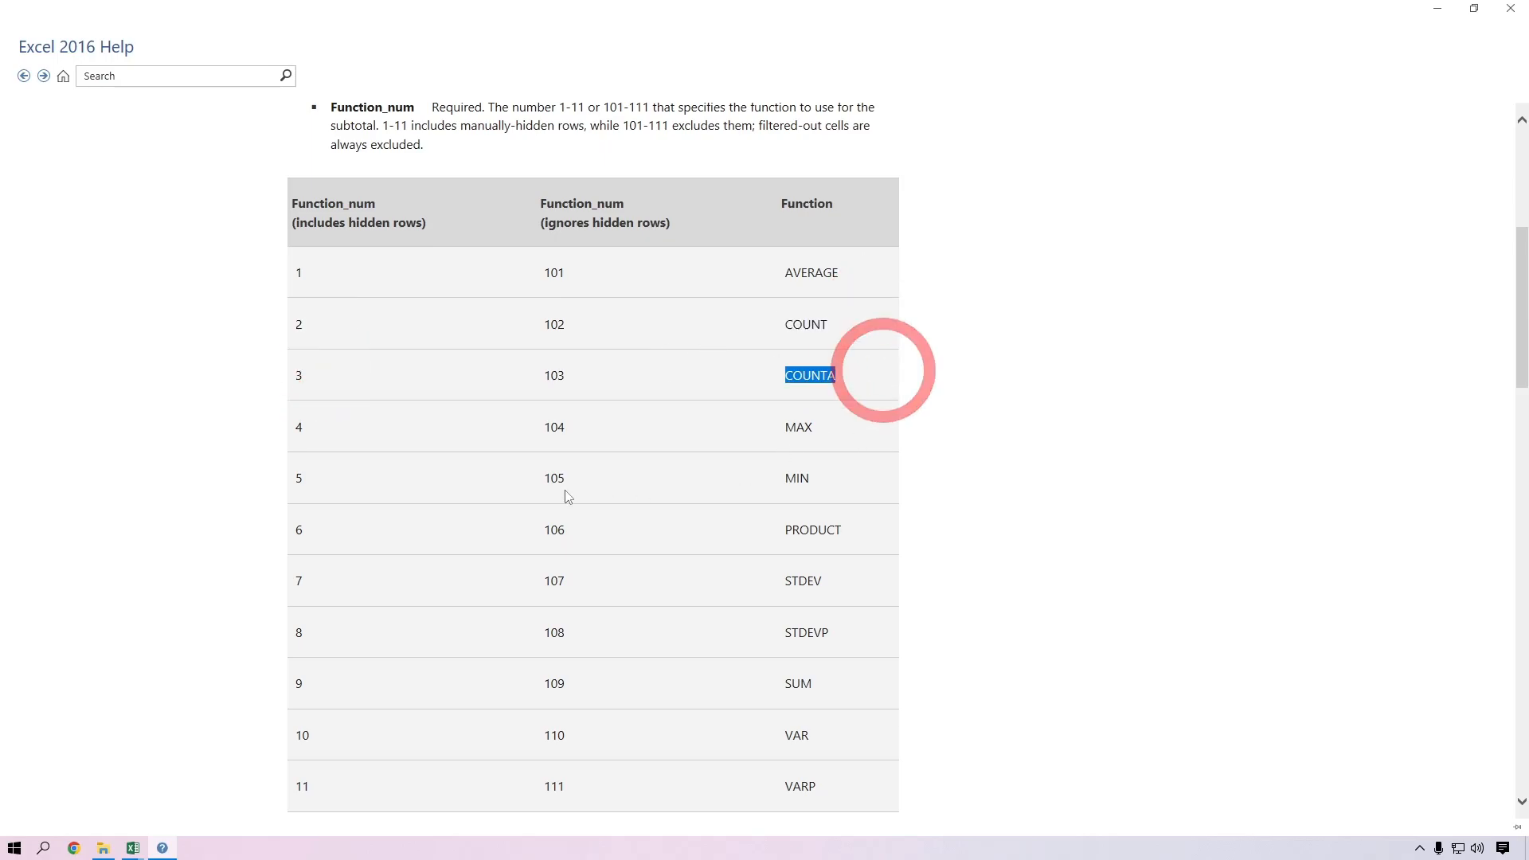
click(300, 427)
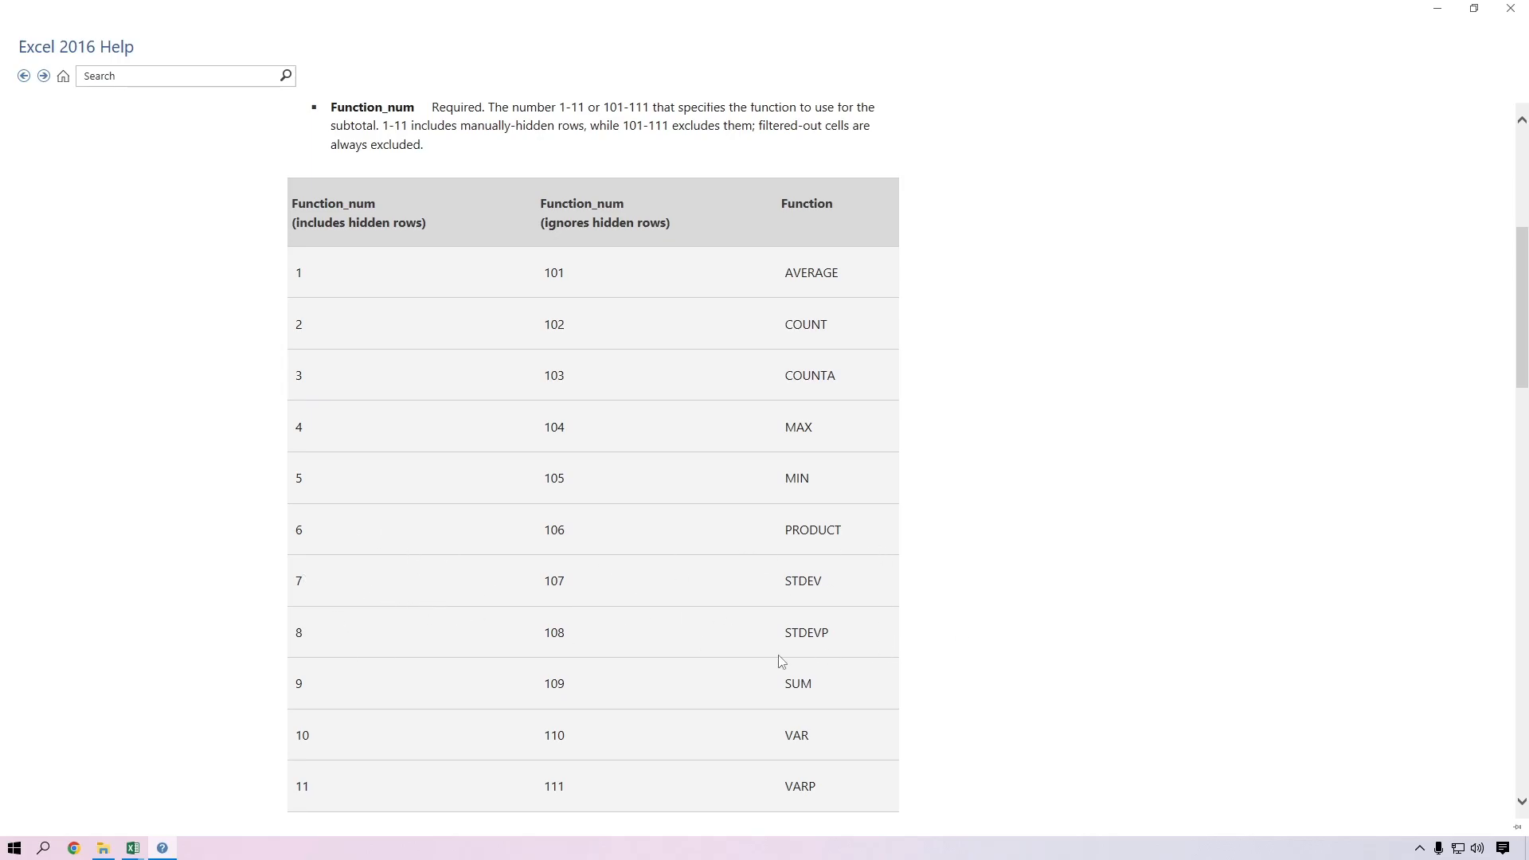
click(801, 678)
drag(324, 693, 279, 690)
click(1510, 8)
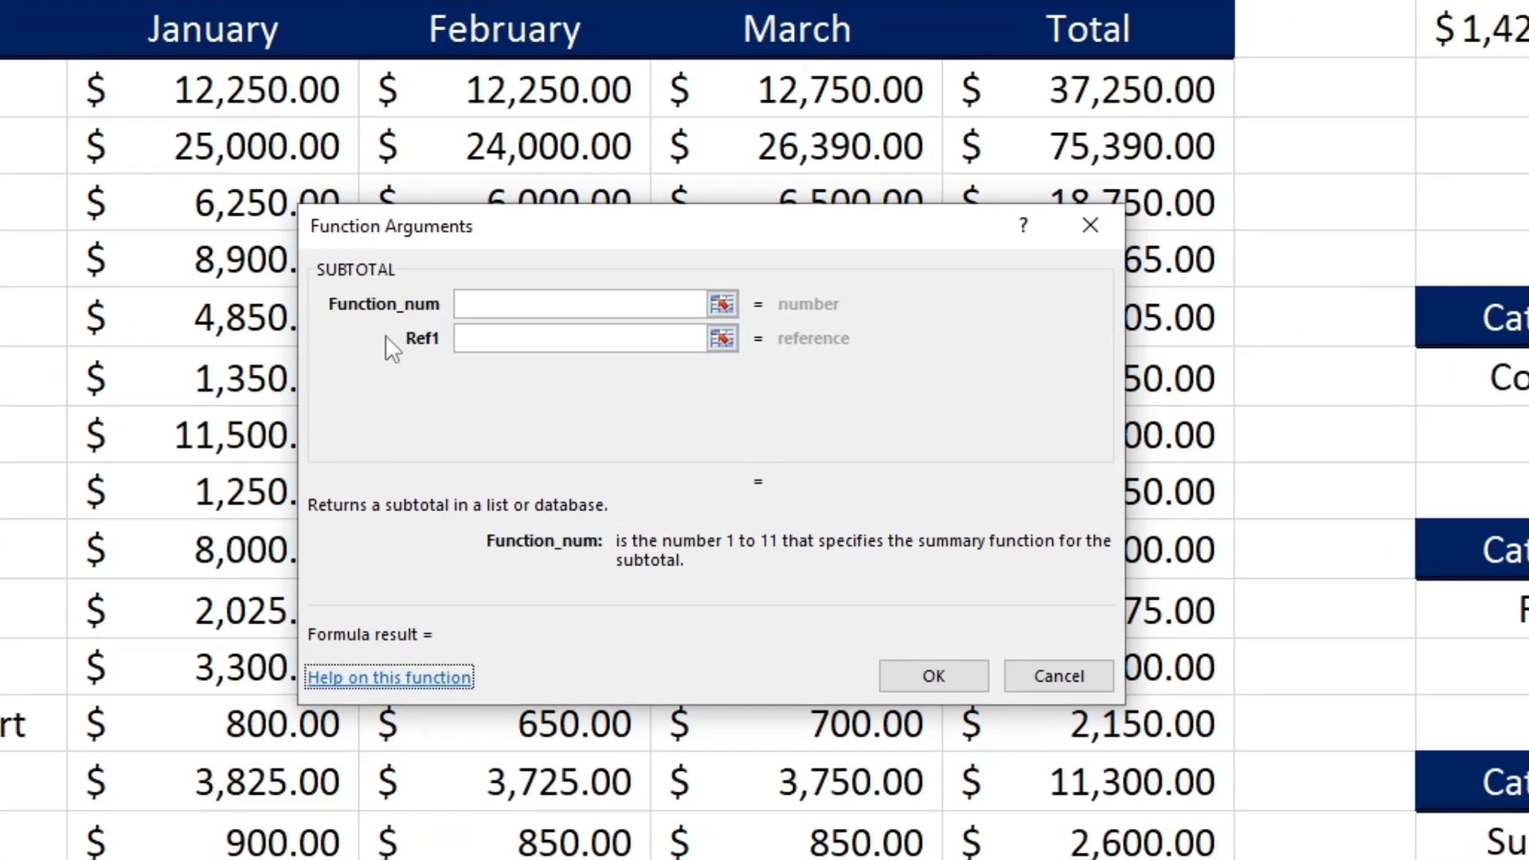
Step: Complete the SUBTOTAL function in I1 with function number 9 and the range F2:F59
click(558, 325)
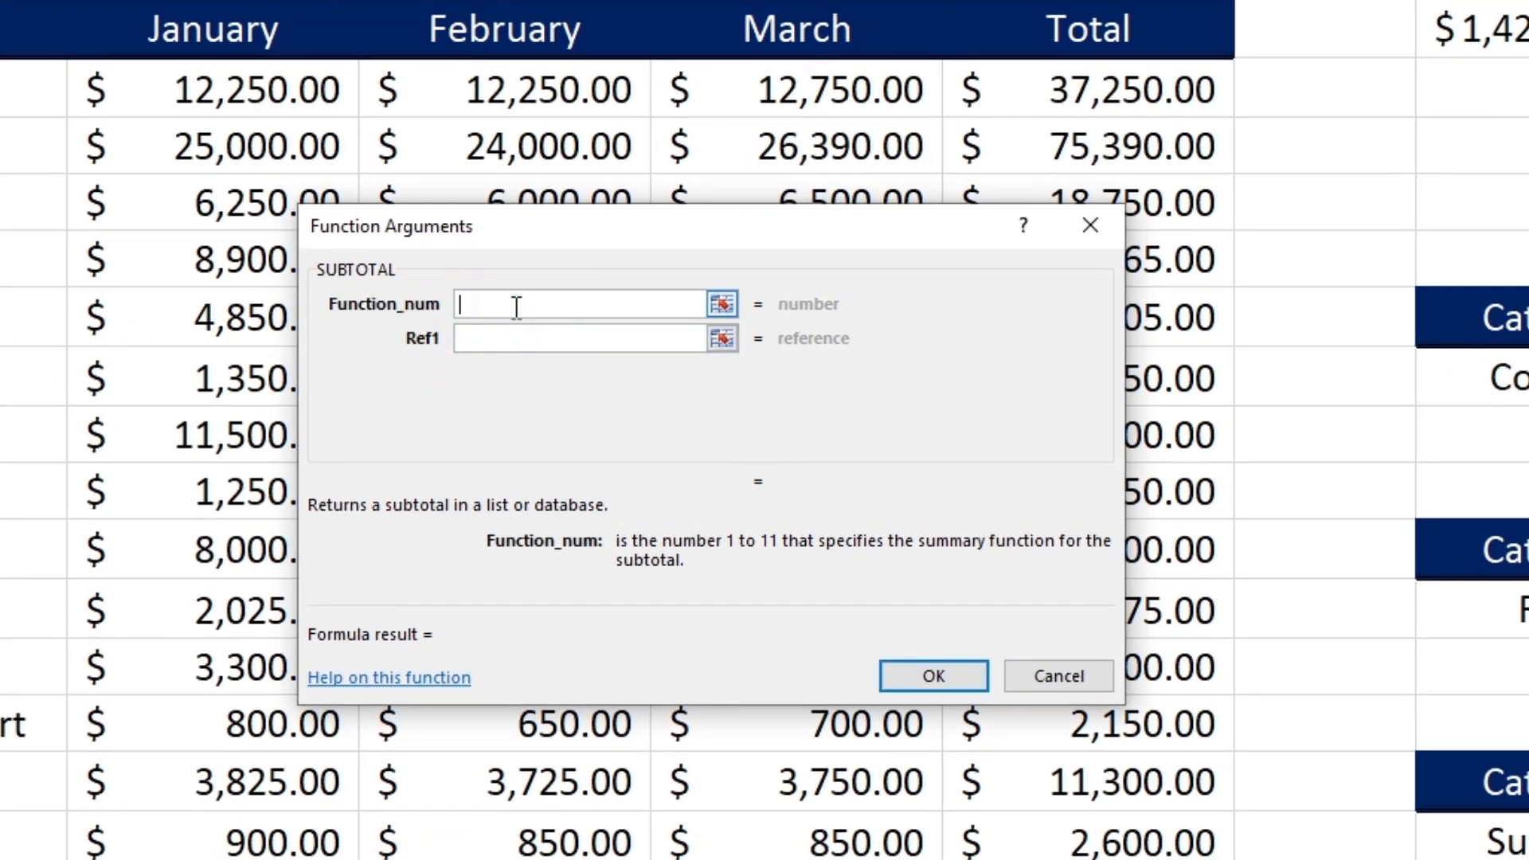
text(9)
click(563, 339)
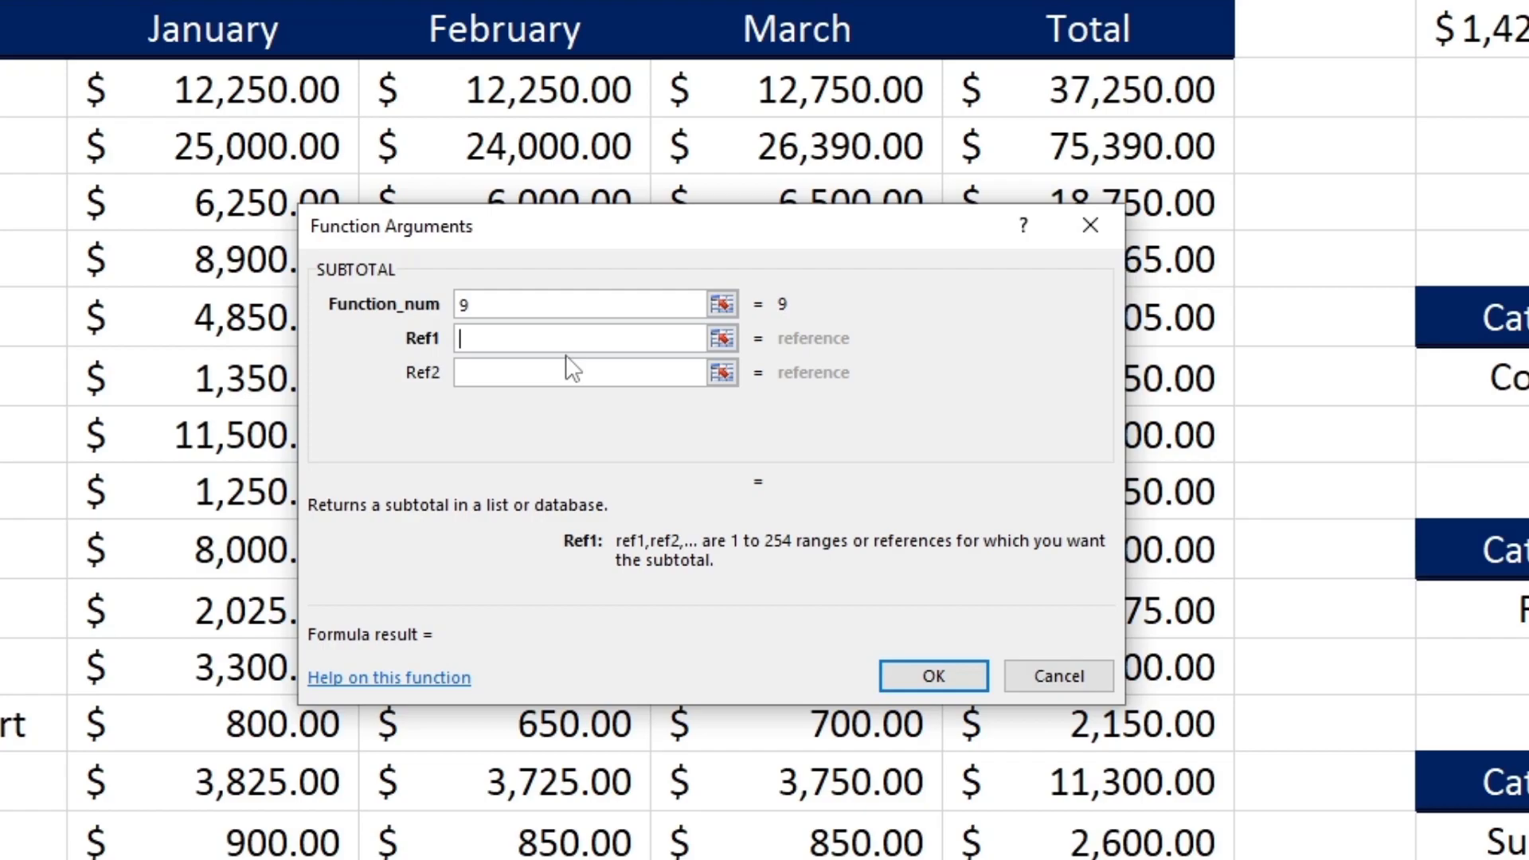
click(1158, 90)
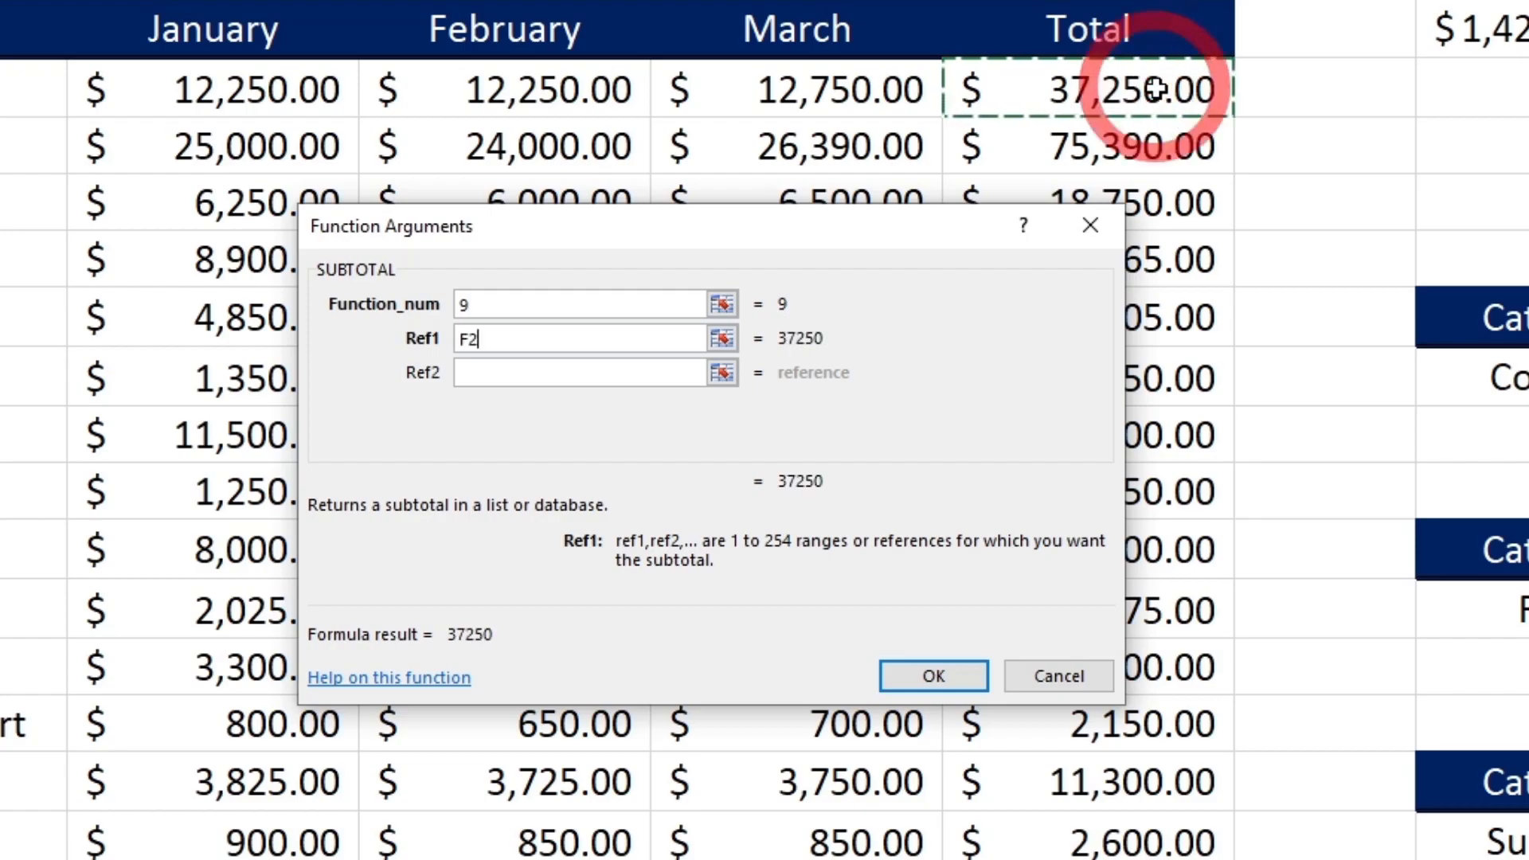
key(ctrl+shift+Down)
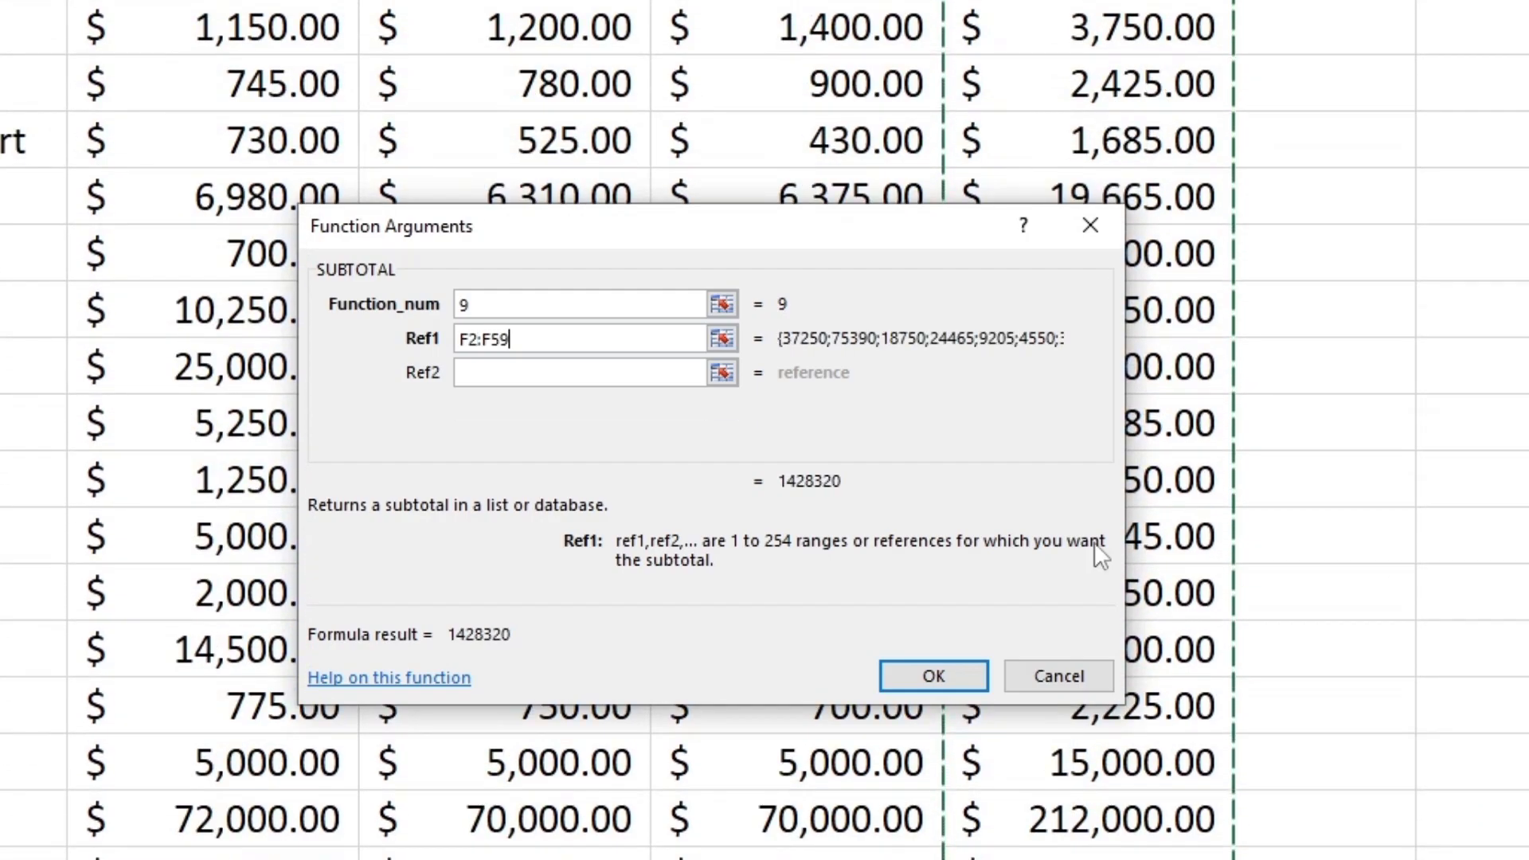
scroll(1233, 576, up, 4)
scroll(1232, 577, up, 6)
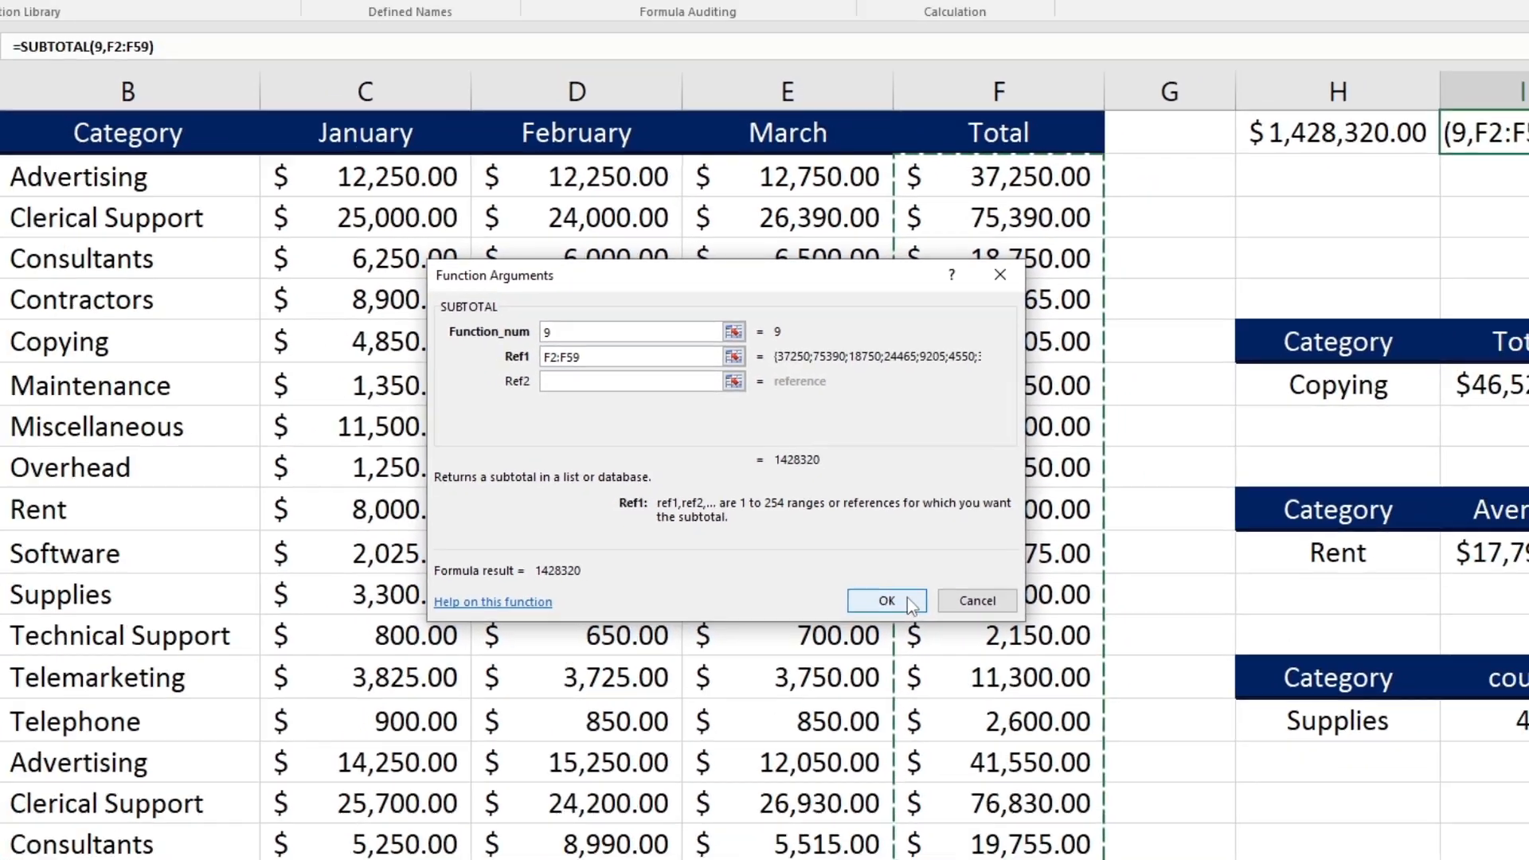
click(933, 675)
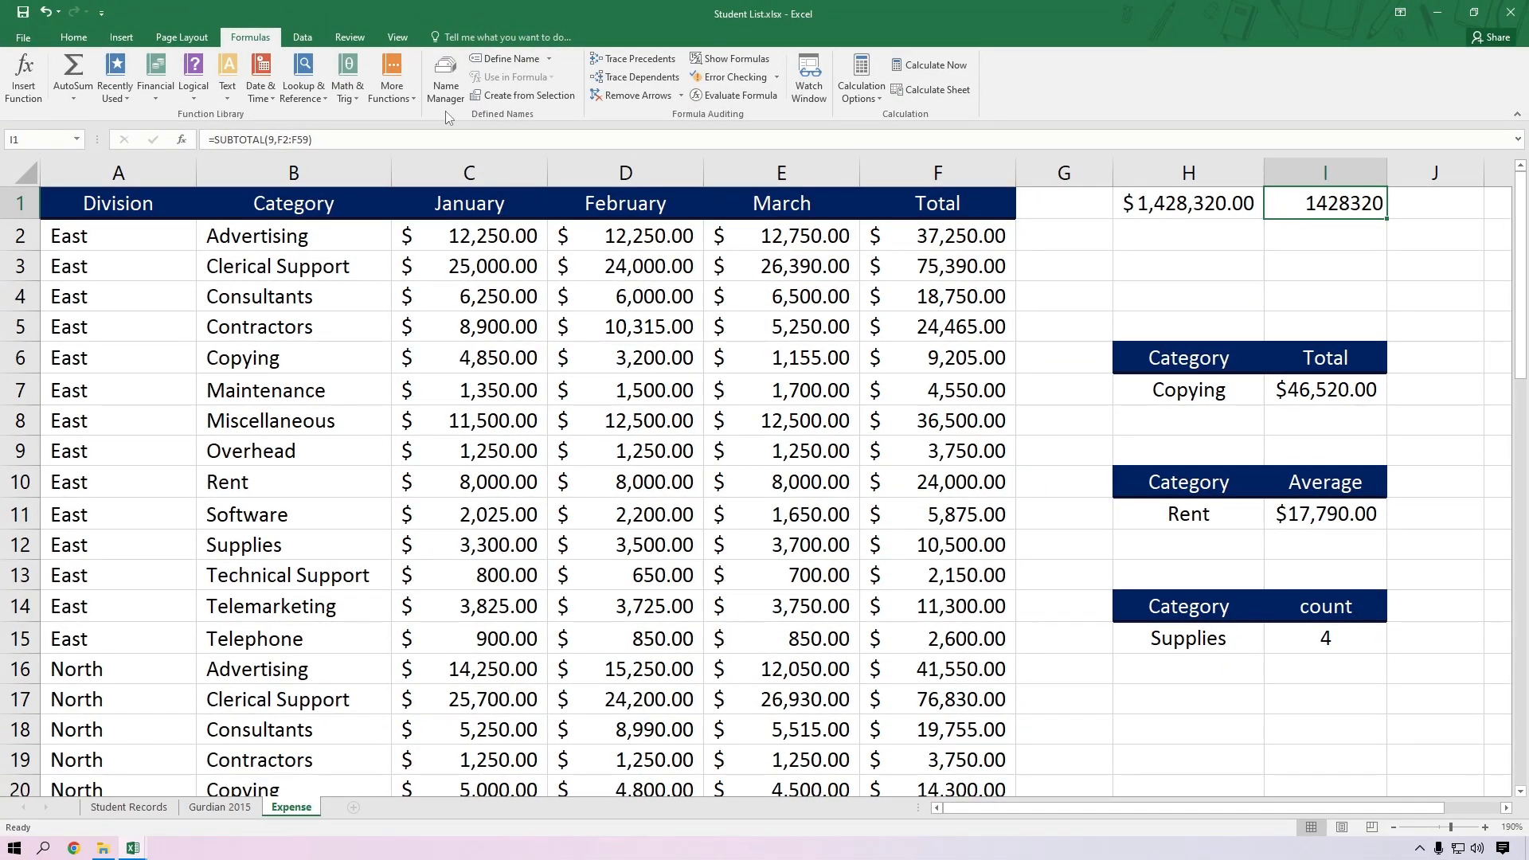
Step: Apply the dollar Accounting number format to the subtotal in I1
click(73, 38)
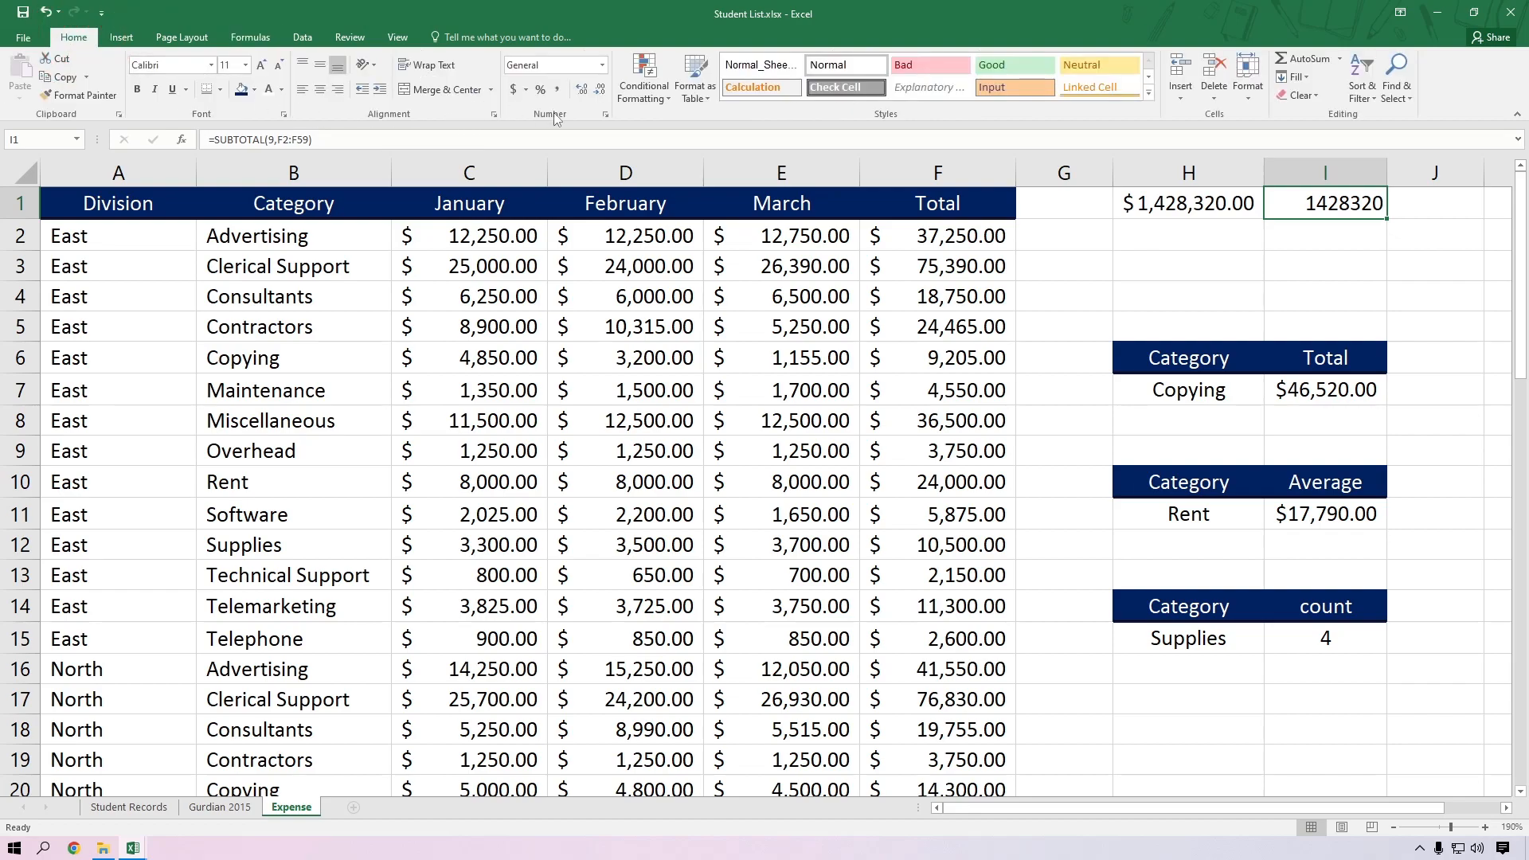
click(514, 91)
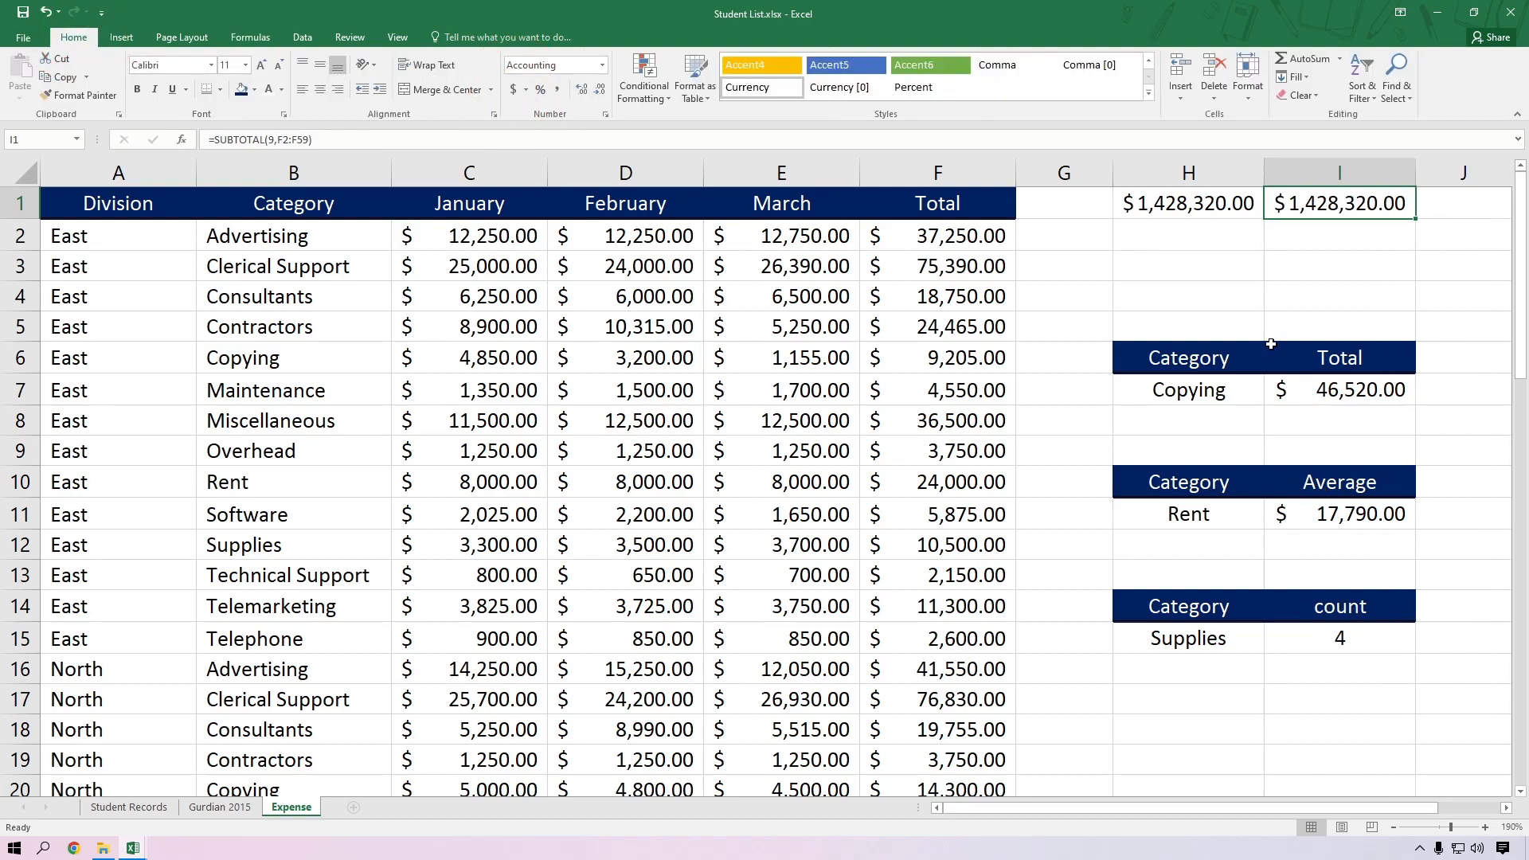
click(766, 333)
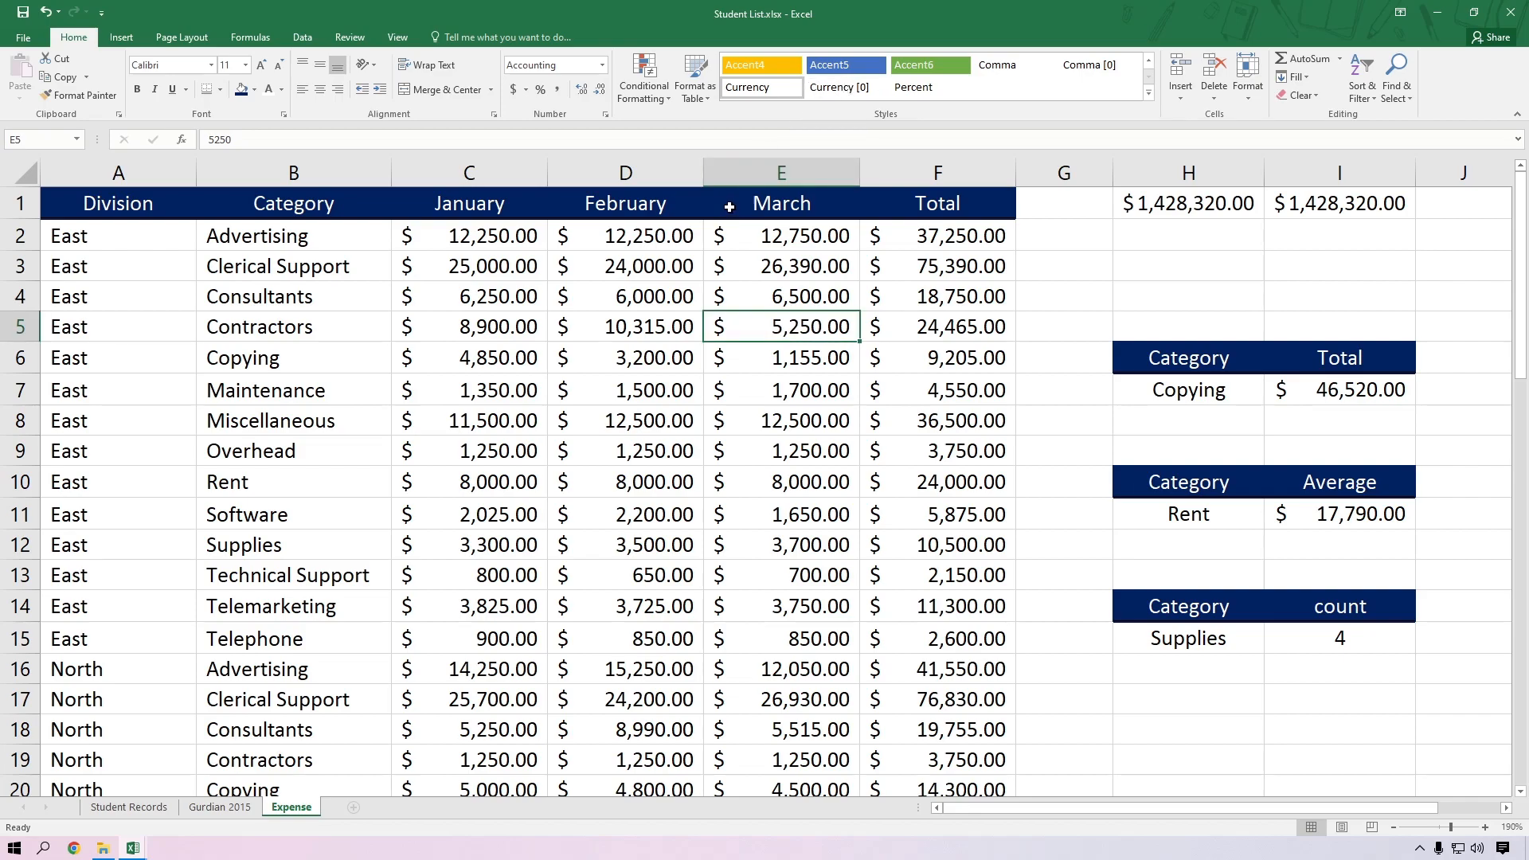
Step: Turn on filtering for the header row of the expense table
click(355, 244)
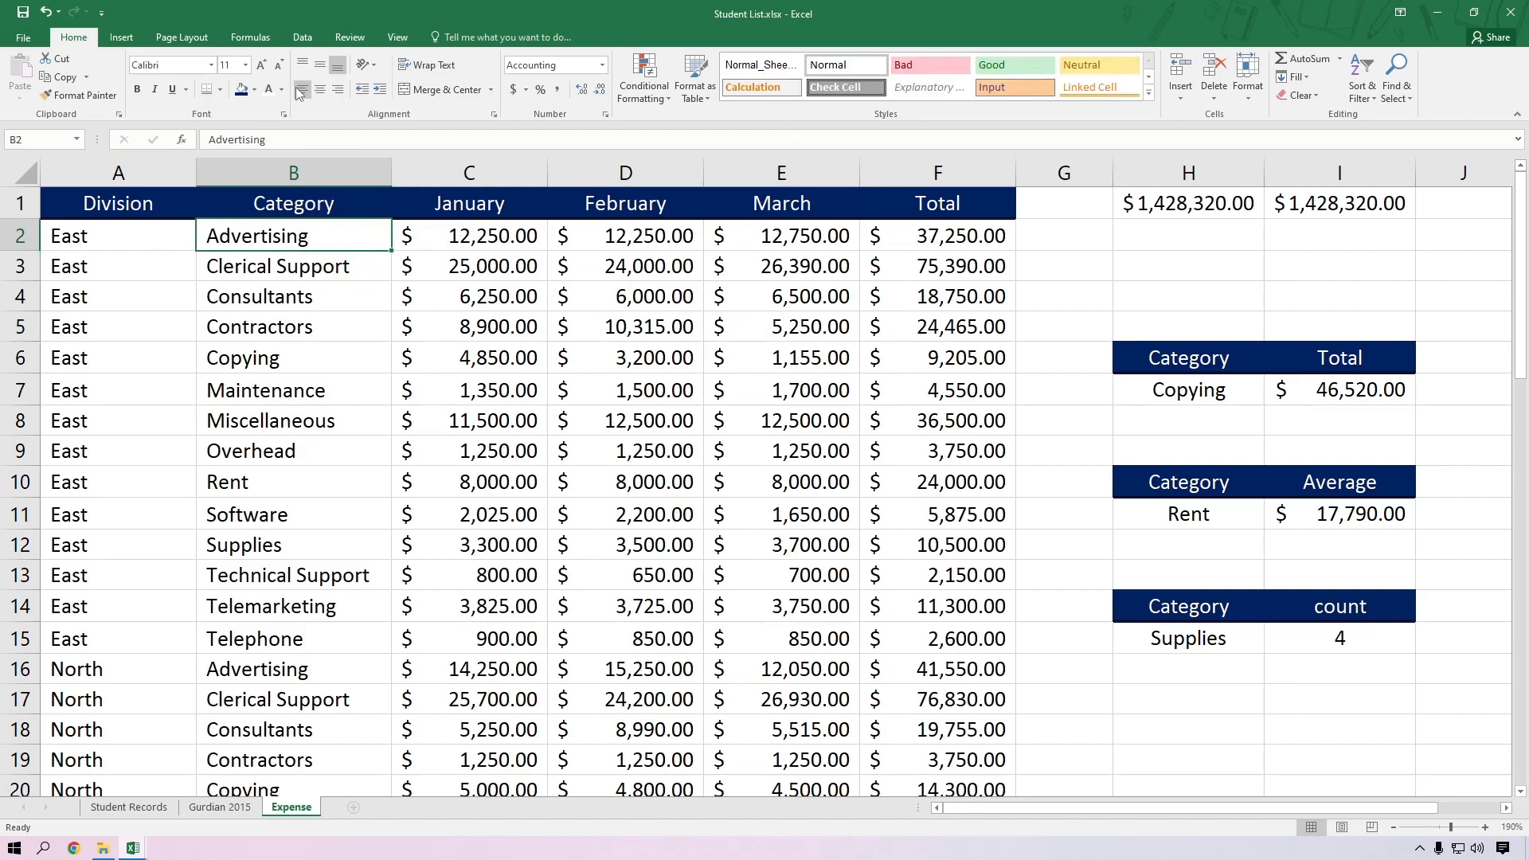
click(302, 37)
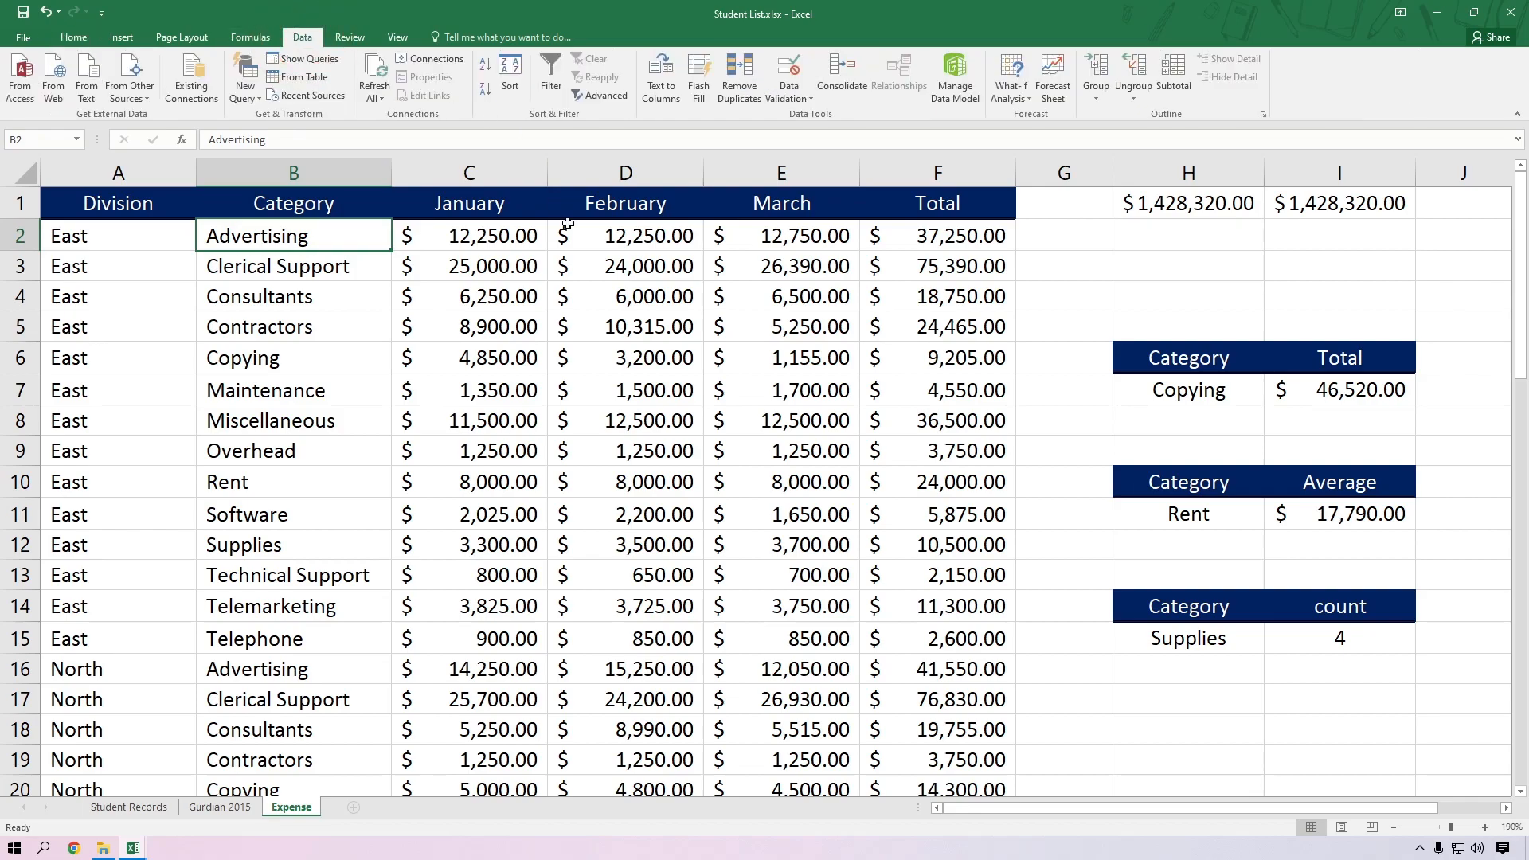
click(551, 75)
click(476, 451)
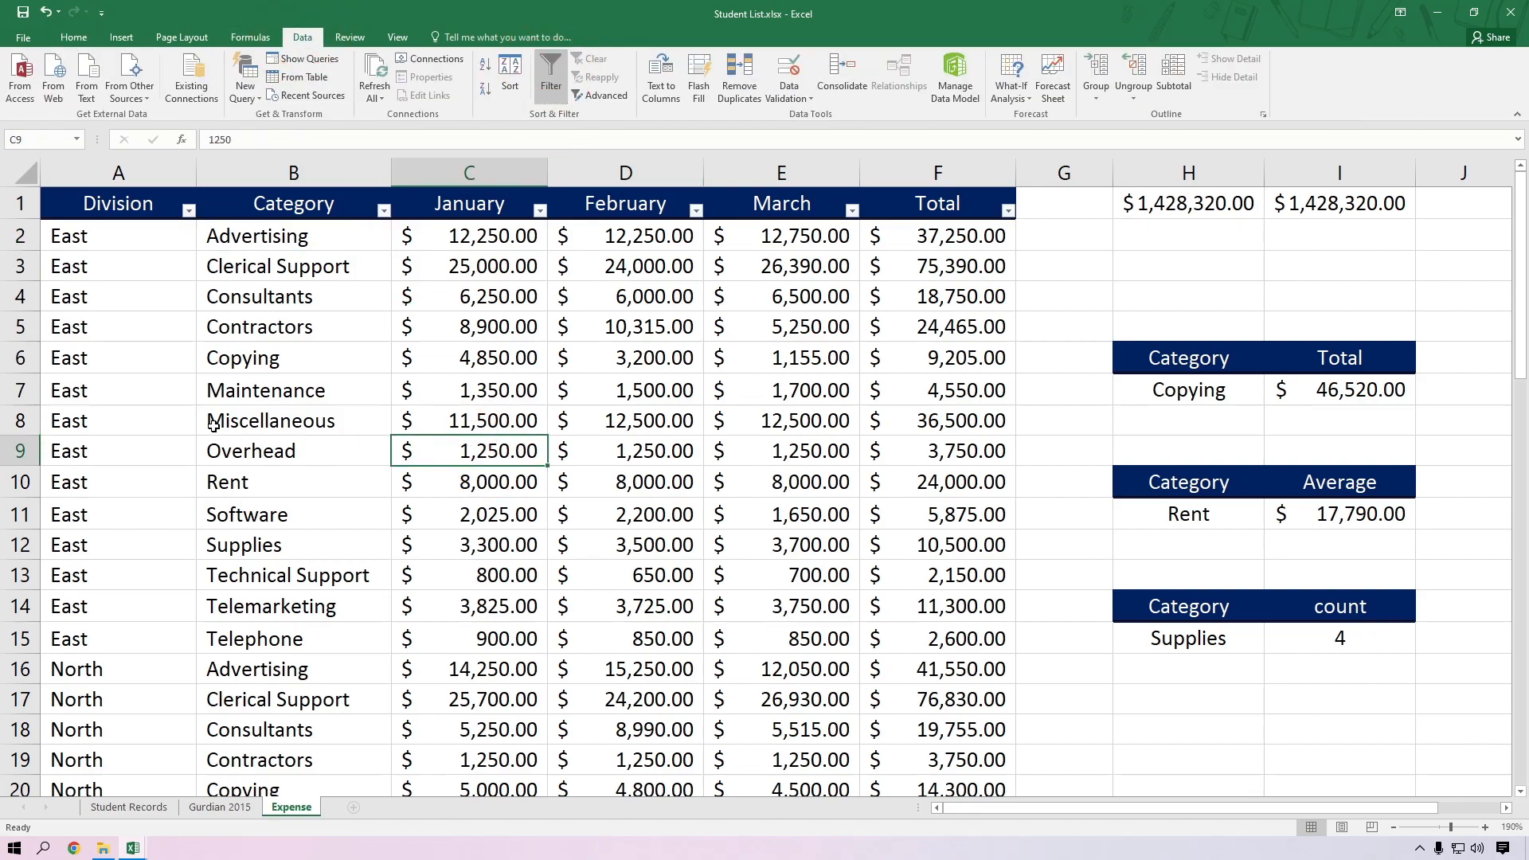
Step: Filter the Division column to East only, and compare the SUM in H1 with the SUBTOTAL in I1
click(189, 210)
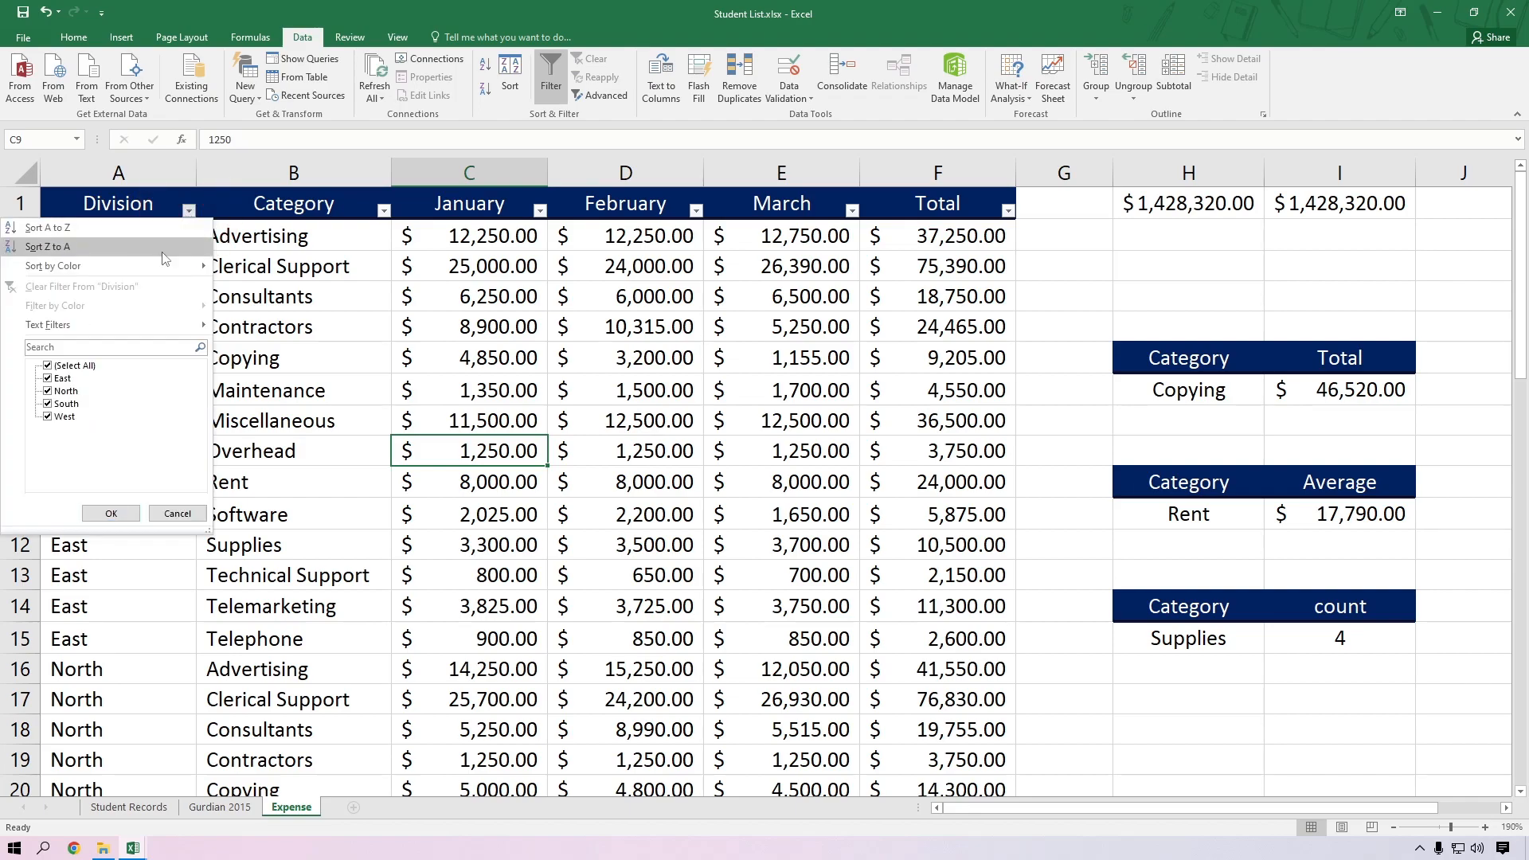
click(75, 366)
click(62, 378)
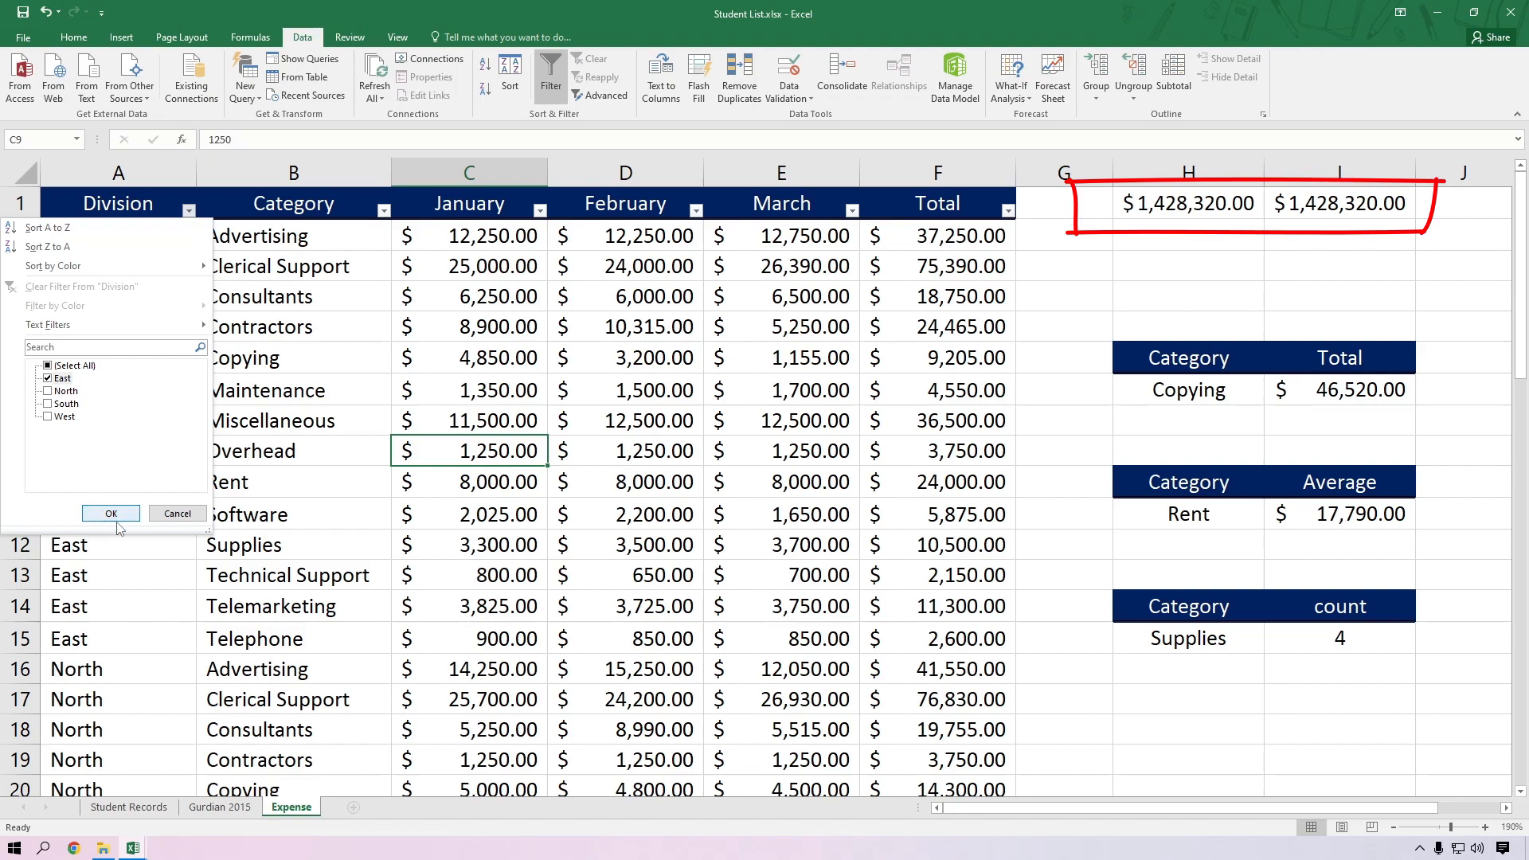
click(111, 513)
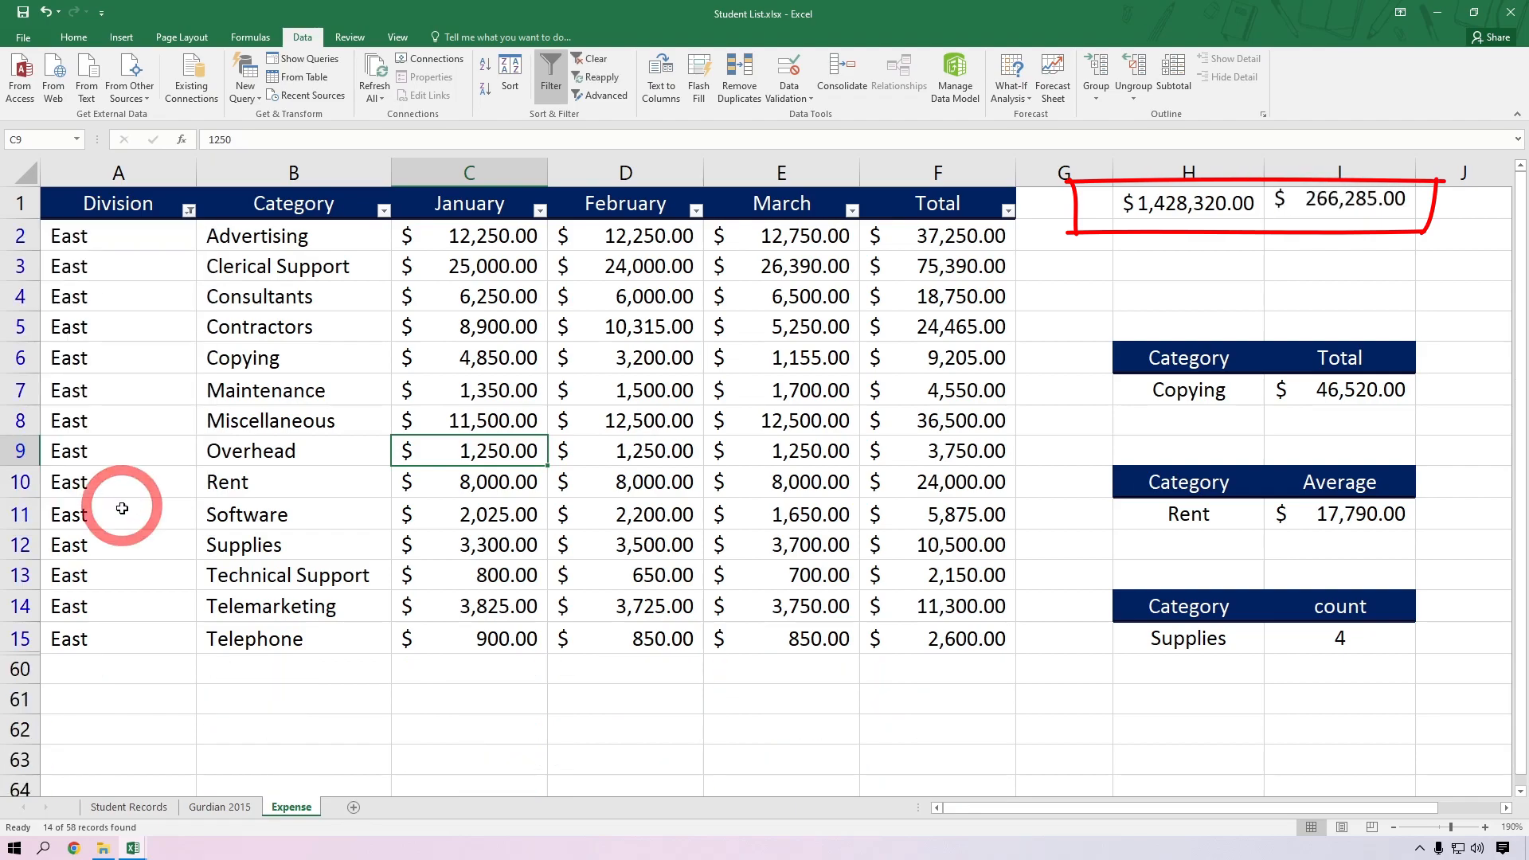
click(1198, 205)
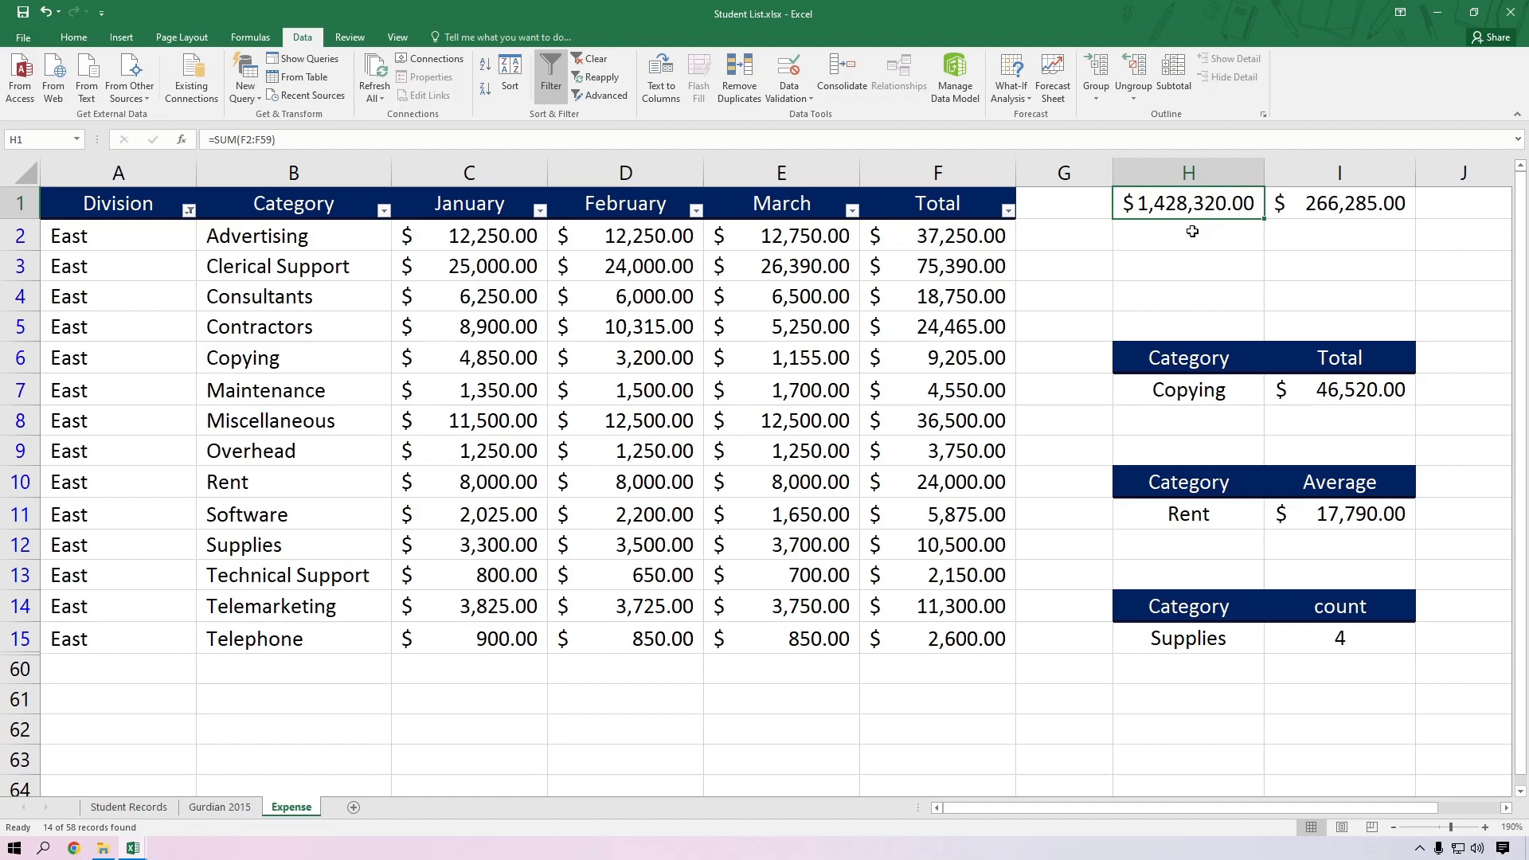
click(1344, 208)
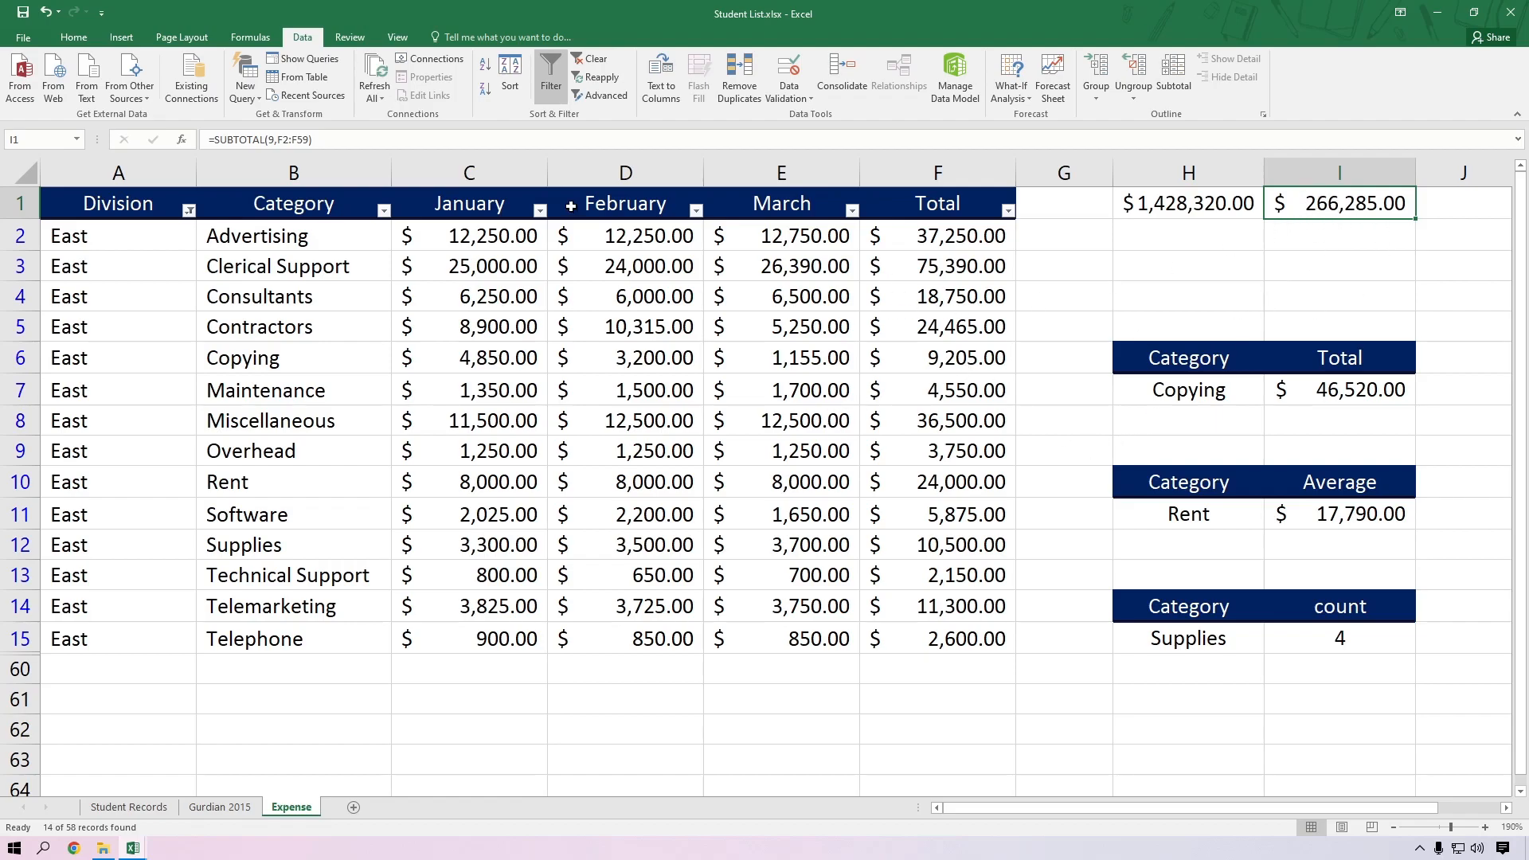
Step: Add North to the Division filter alongside East
click(190, 210)
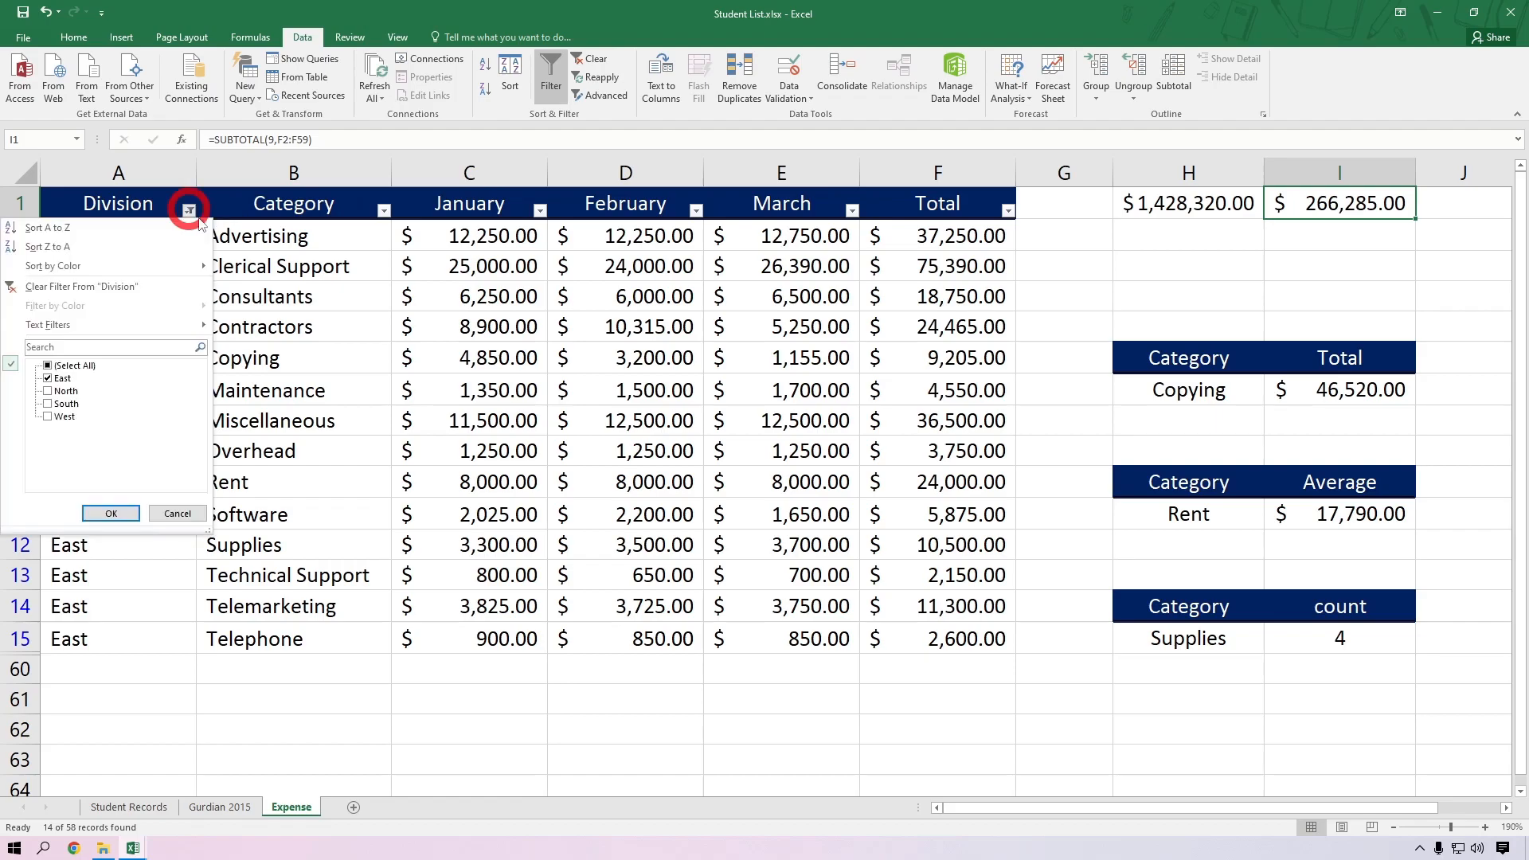
click(66, 391)
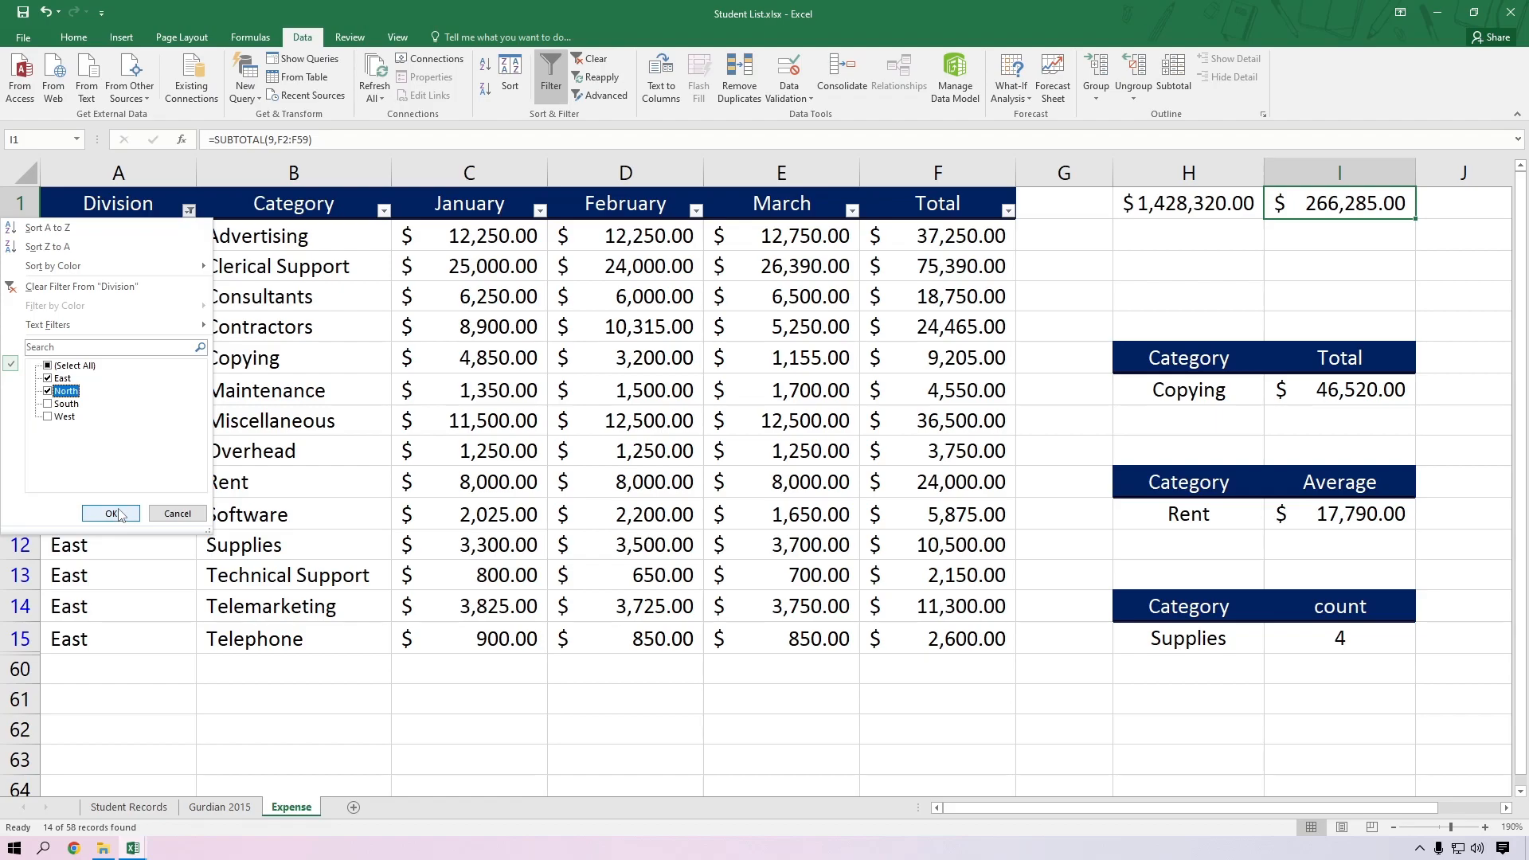
click(111, 513)
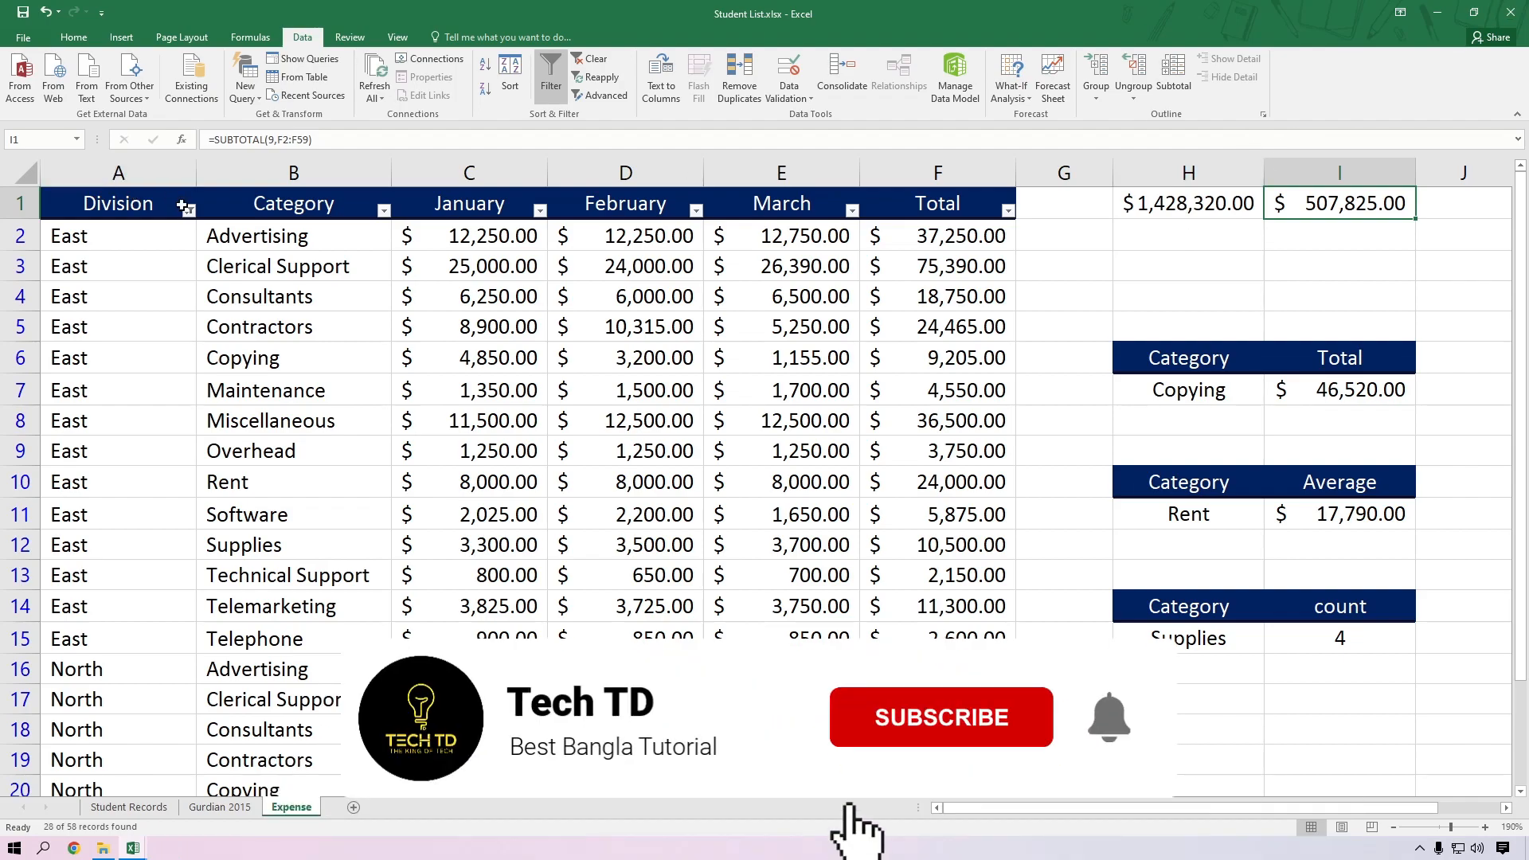
Step: Show all divisions again in the Division filter and start closing the workbook
click(188, 210)
click(48, 364)
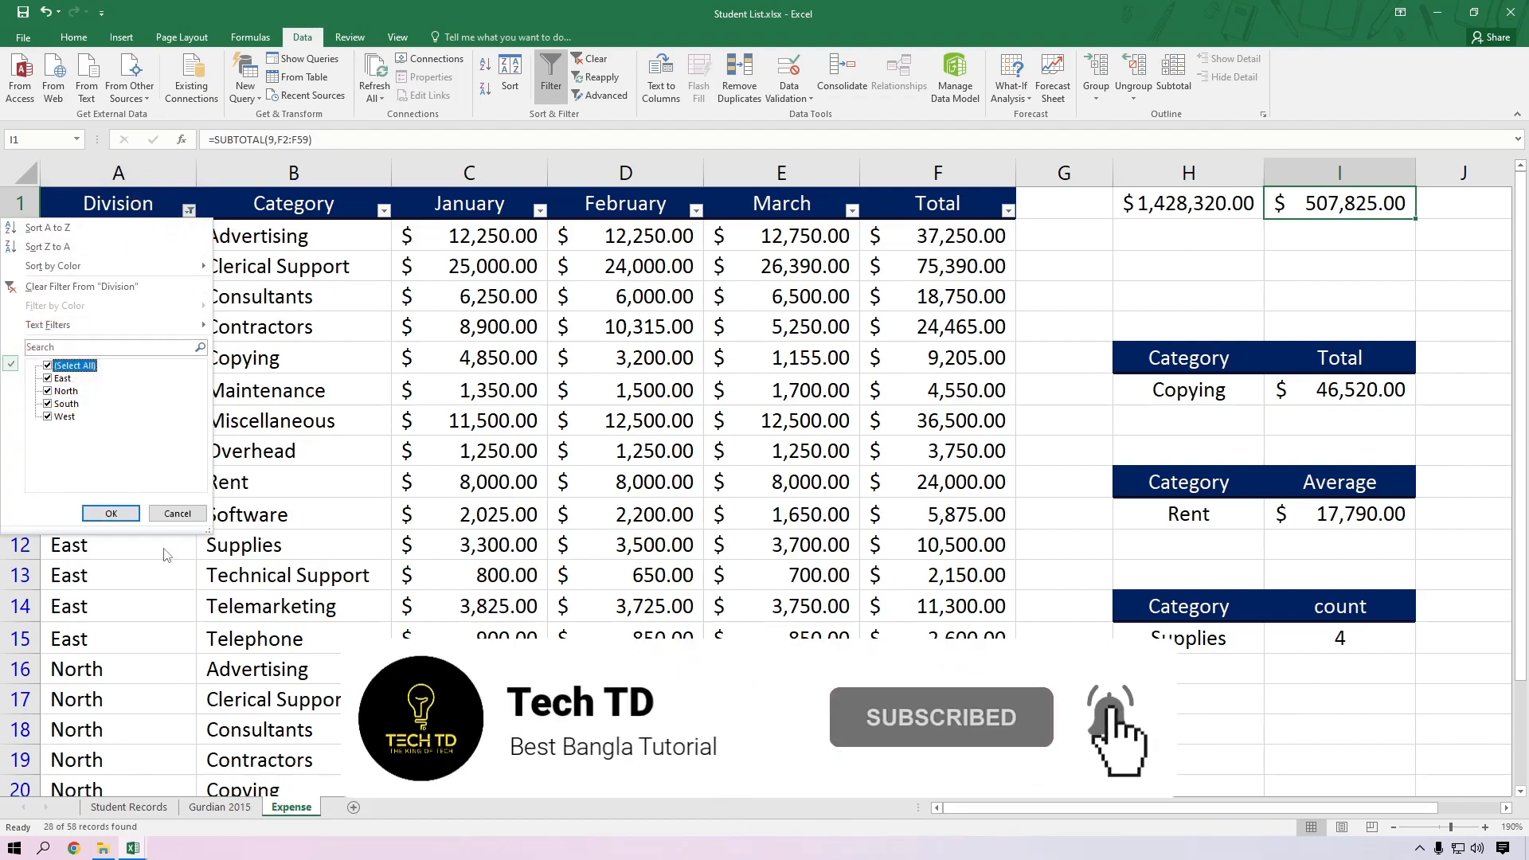
click(111, 513)
click(1510, 12)
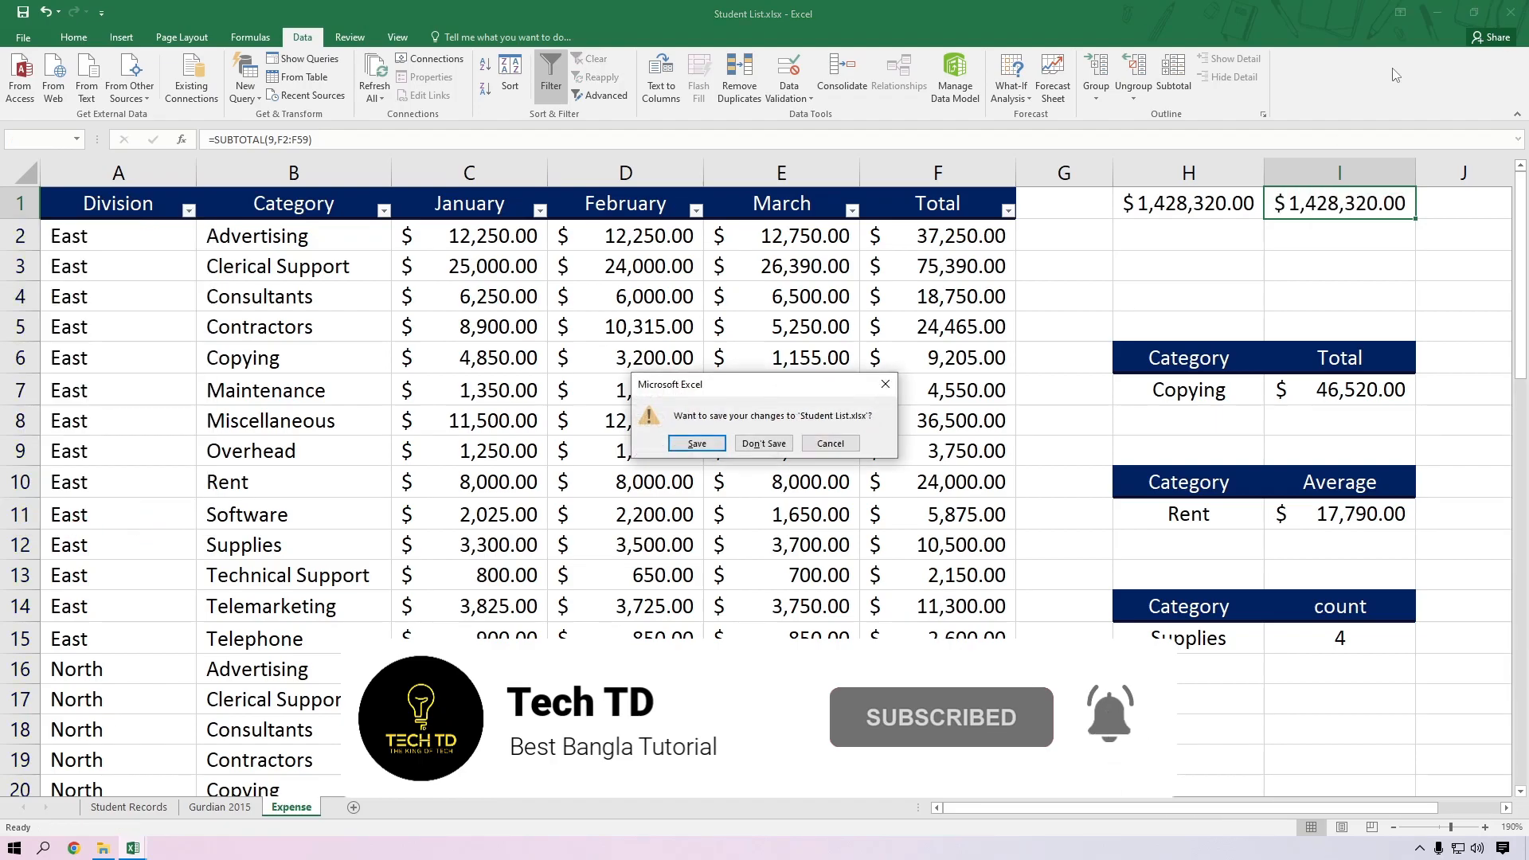